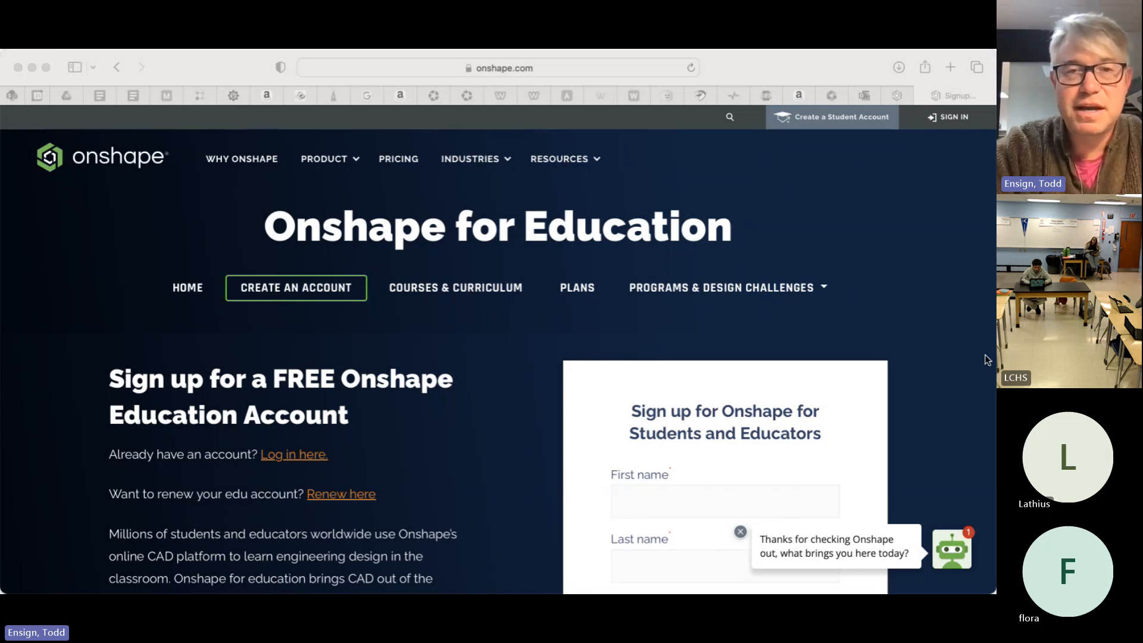
Examine the free education account sign-up page for students and educators on the Onshape site.
{"action": "left_click", "coordinate": [985, 357]}
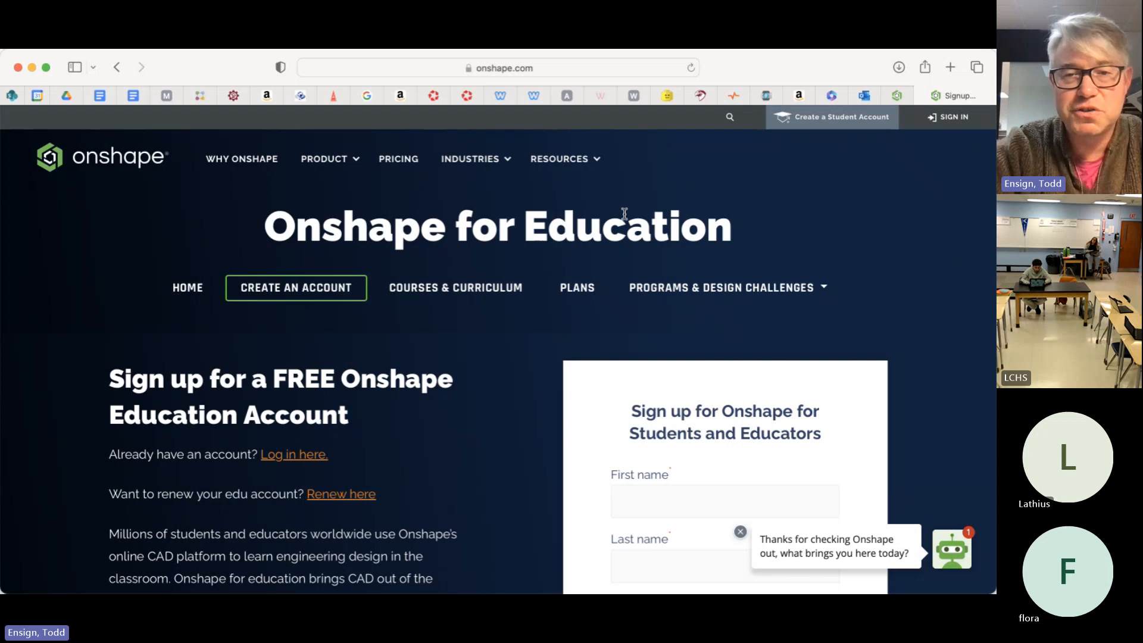
{"action": "scroll", "coordinate": [399, 383], "scroll_direction": "down", "scroll_amount": 3}
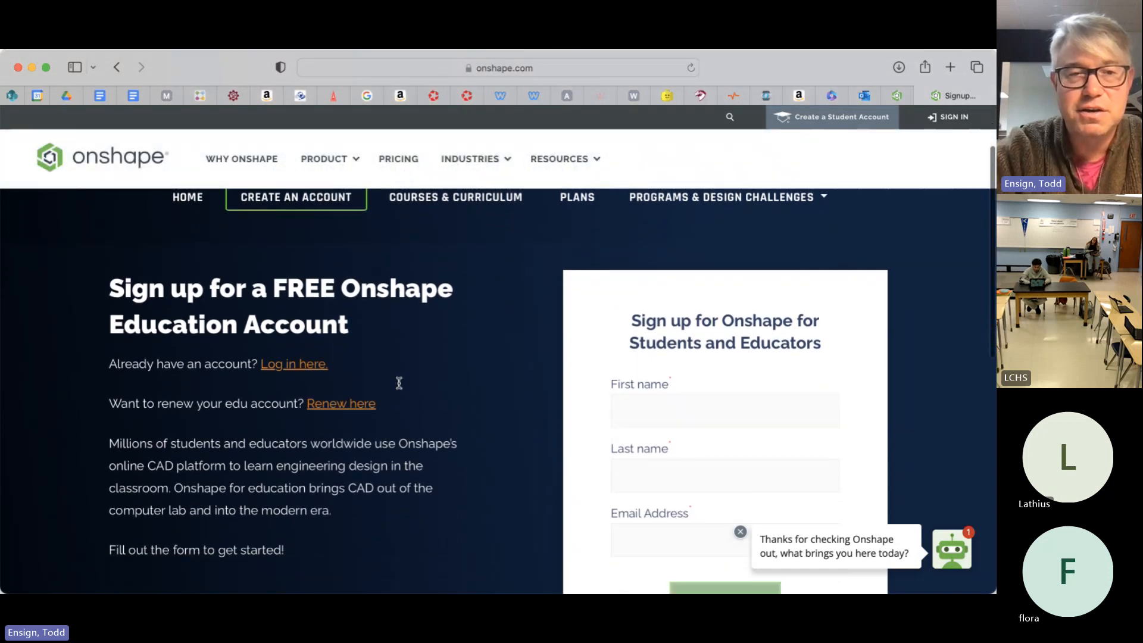
{"action": "left_click_drag", "start_coordinate": [235, 288], "coordinate": [365, 324]}
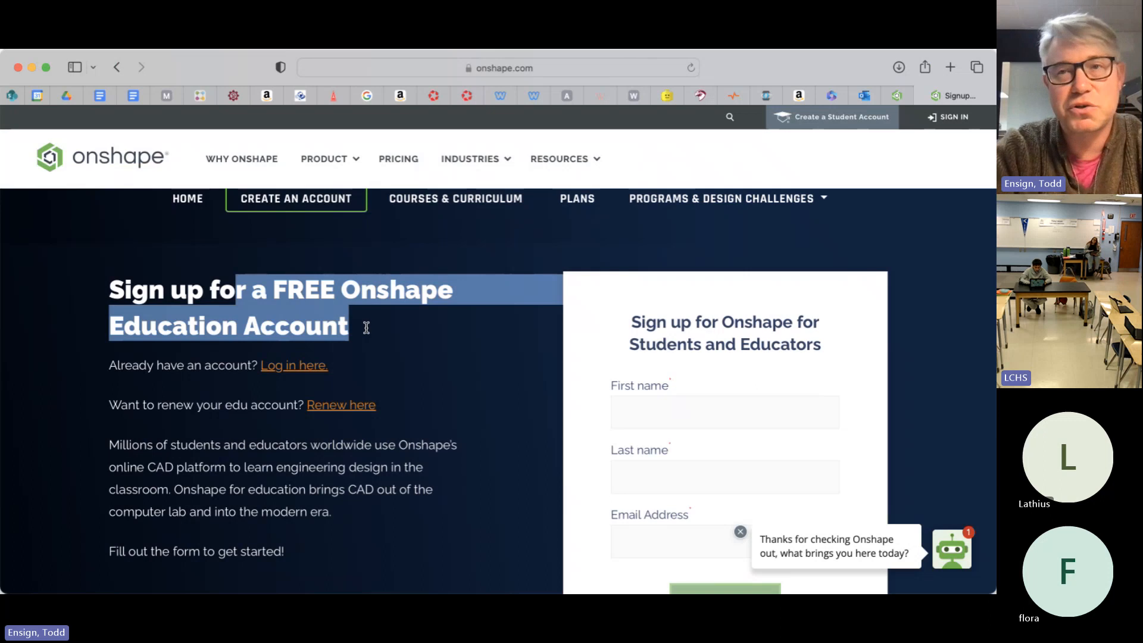
{"action": "left_click", "coordinate": [366, 329]}
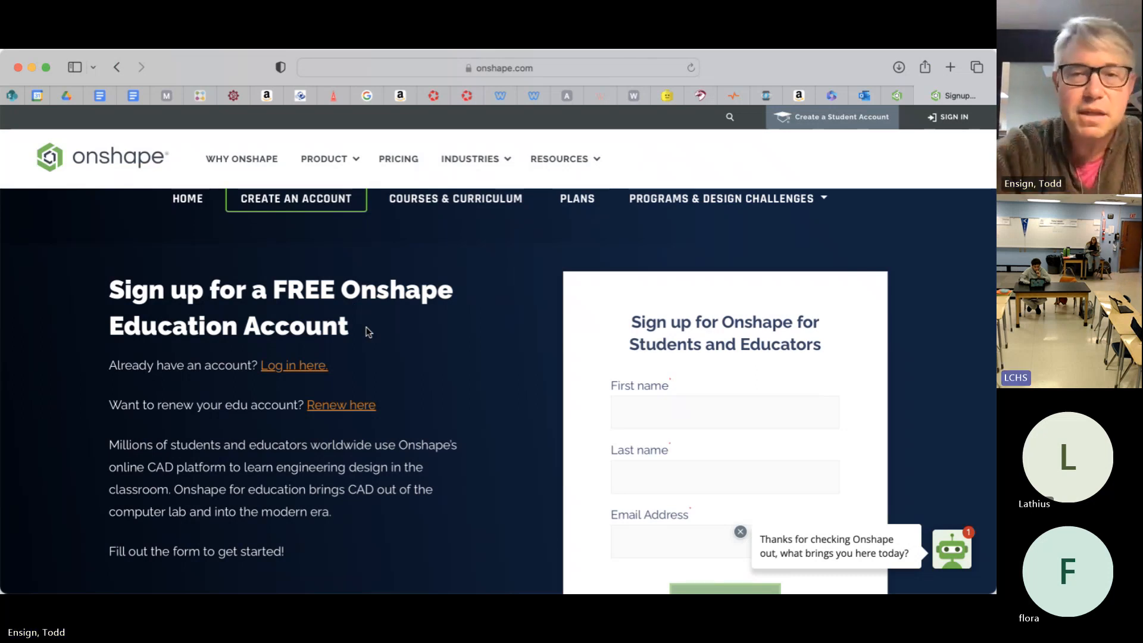
Go to the Onshape home page and sign in with the account e-mail and password.
{"action": "left_click", "coordinate": [896, 96]}
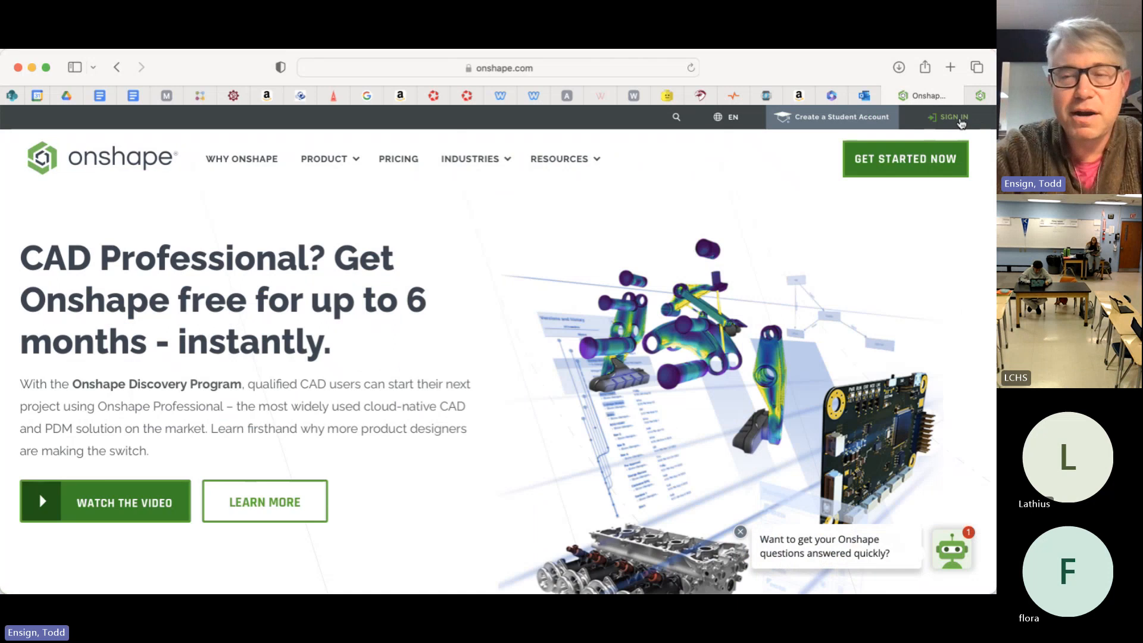
{"action": "left_click", "coordinate": [959, 119]}
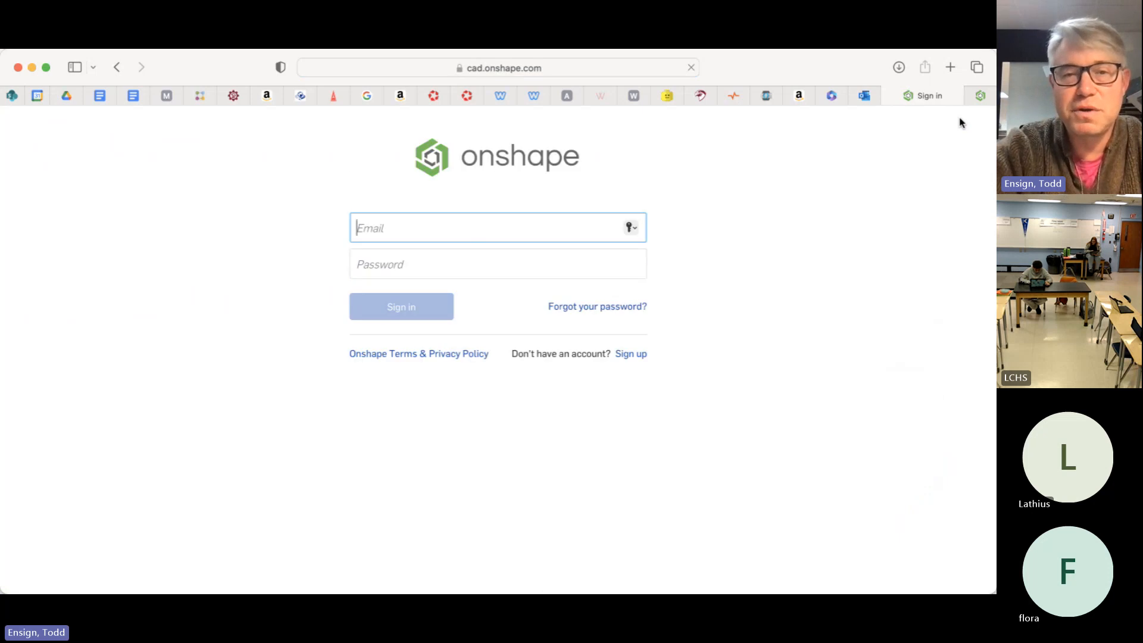
{"action": "key", "text": "Return"}
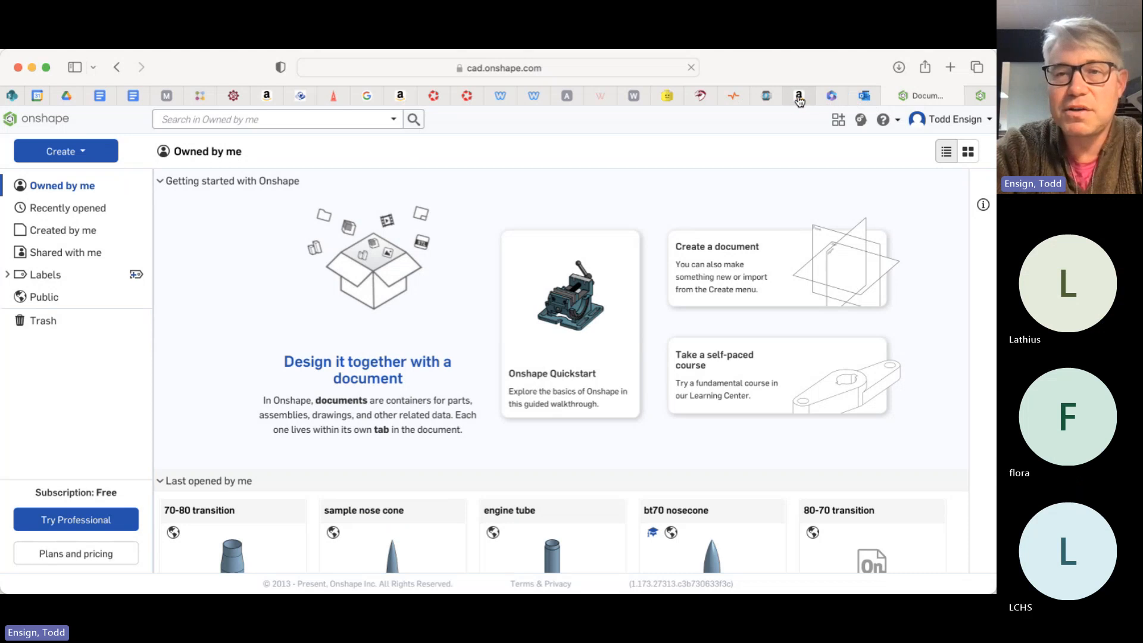
Switch to another browser page and load the Apogee Components site, apogeerockets.com, in it.
{"action": "left_click", "coordinate": [767, 97]}
{"action": "left_click", "coordinate": [625, 69]}
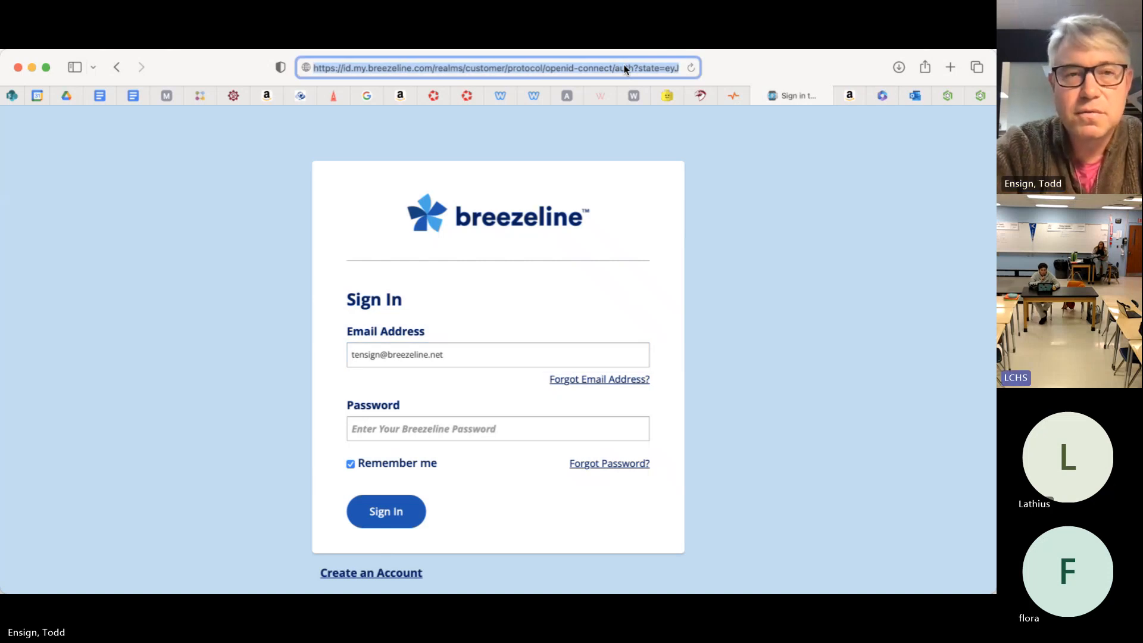
{"action": "type", "text": "apog"}
{"action": "key", "text": "Return"}
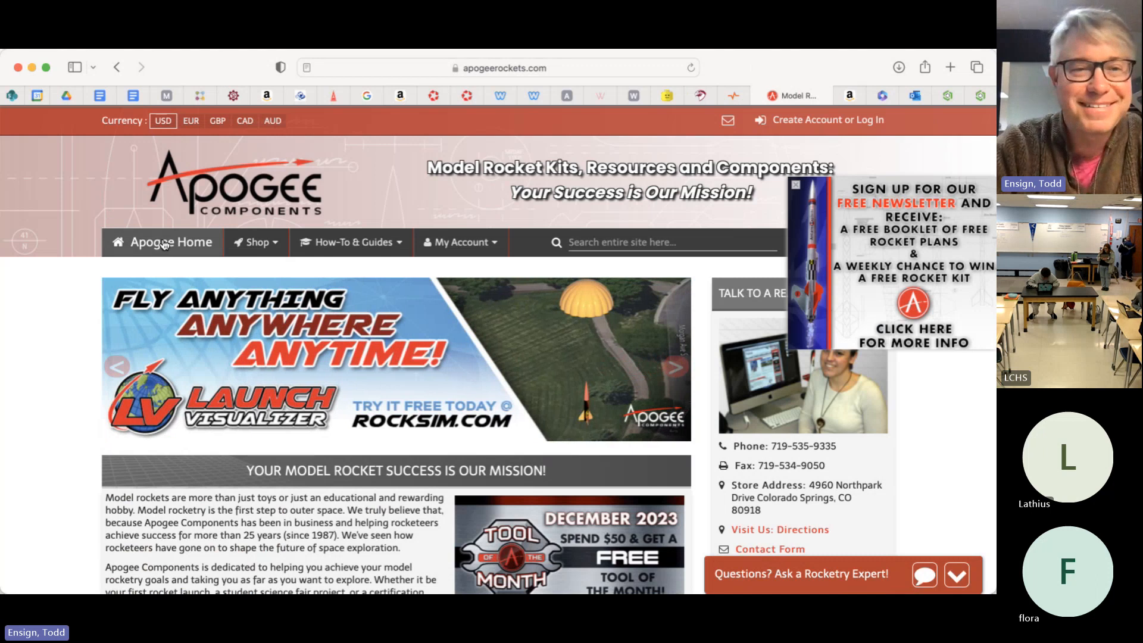
Browse the shop's building supplies to the body tubes and open the 56mm to 98mm (4") Tubes listing.
{"action": "mouse_move", "coordinate": [269, 247]}
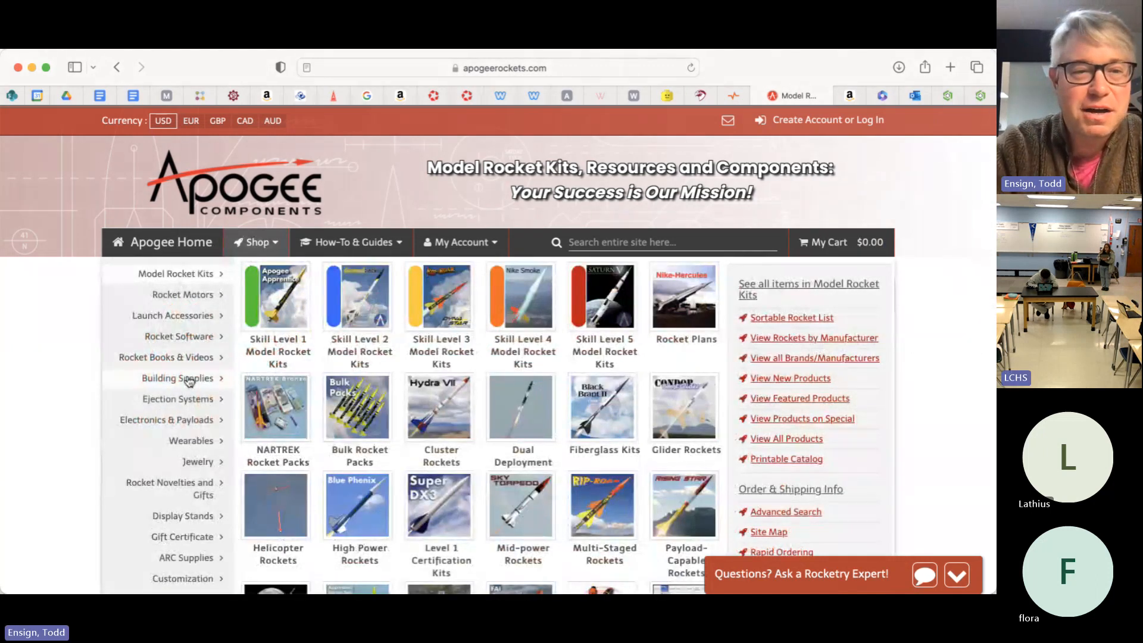
{"action": "mouse_move", "coordinate": [196, 381]}
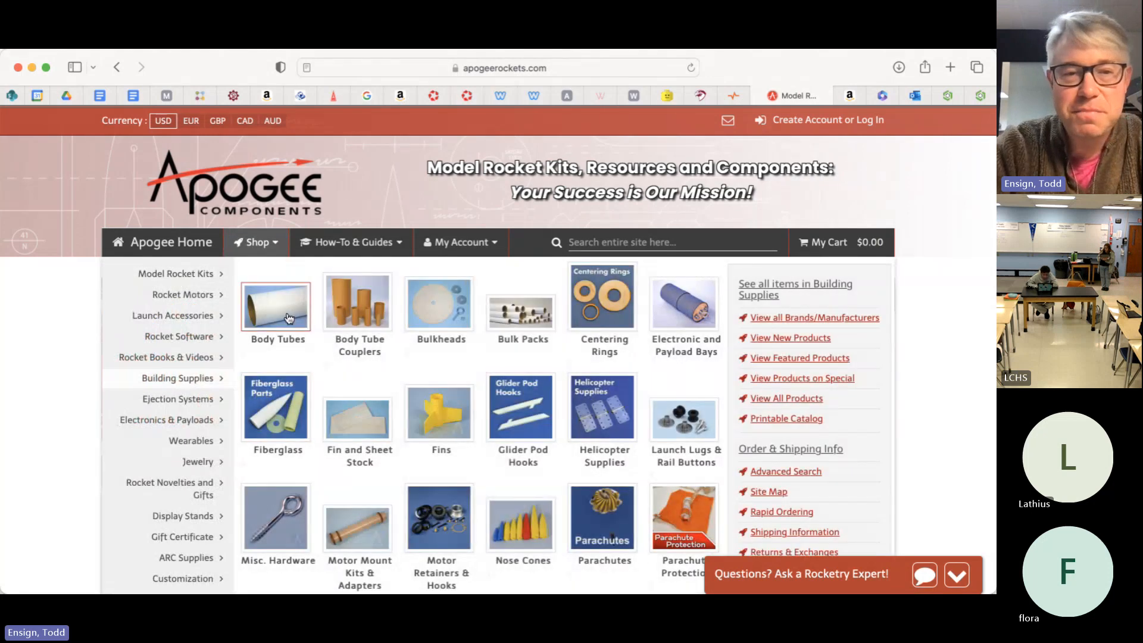
{"action": "left_click", "coordinate": [288, 317]}
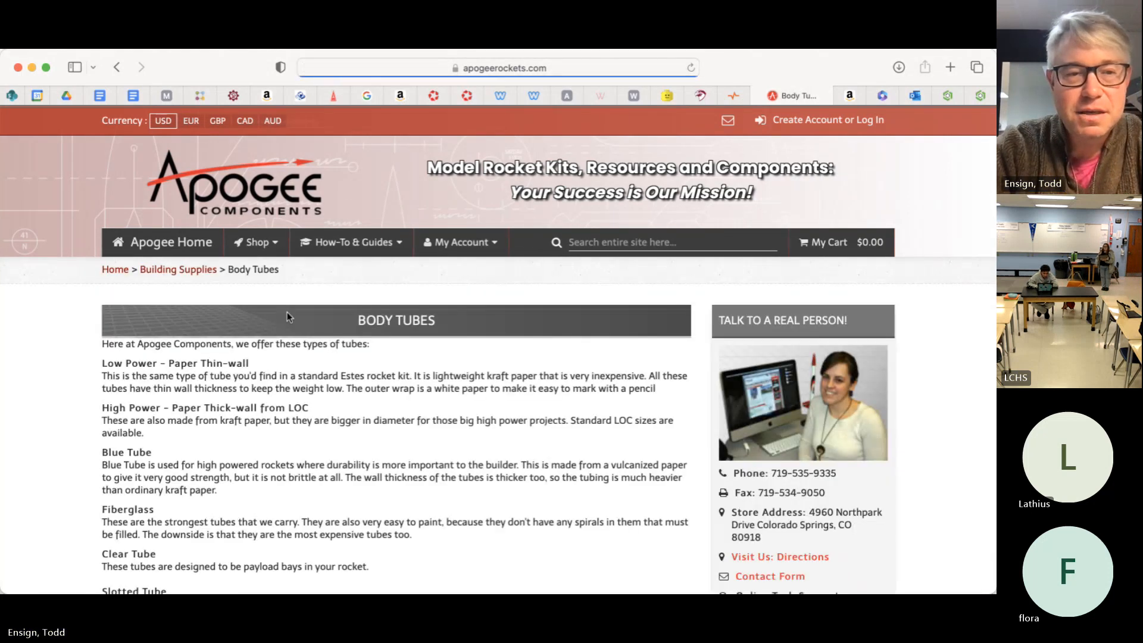
{"action": "scroll", "coordinate": [322, 404], "scroll_direction": "down", "scroll_amount": 5}
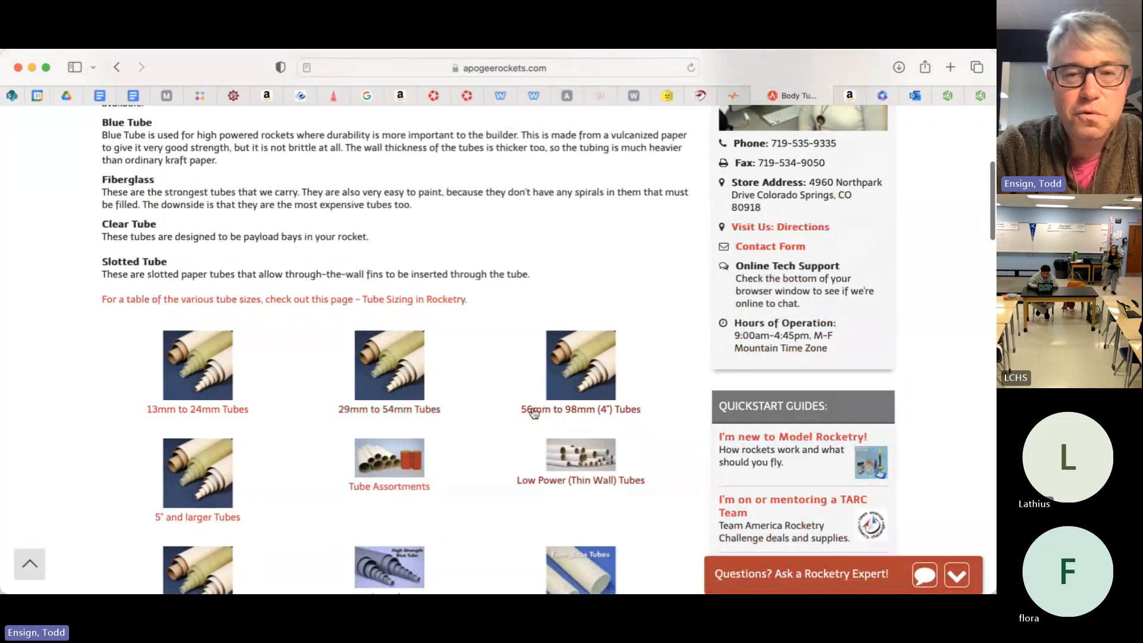
{"action": "scroll", "coordinate": [603, 369], "scroll_direction": "down", "scroll_amount": 1}
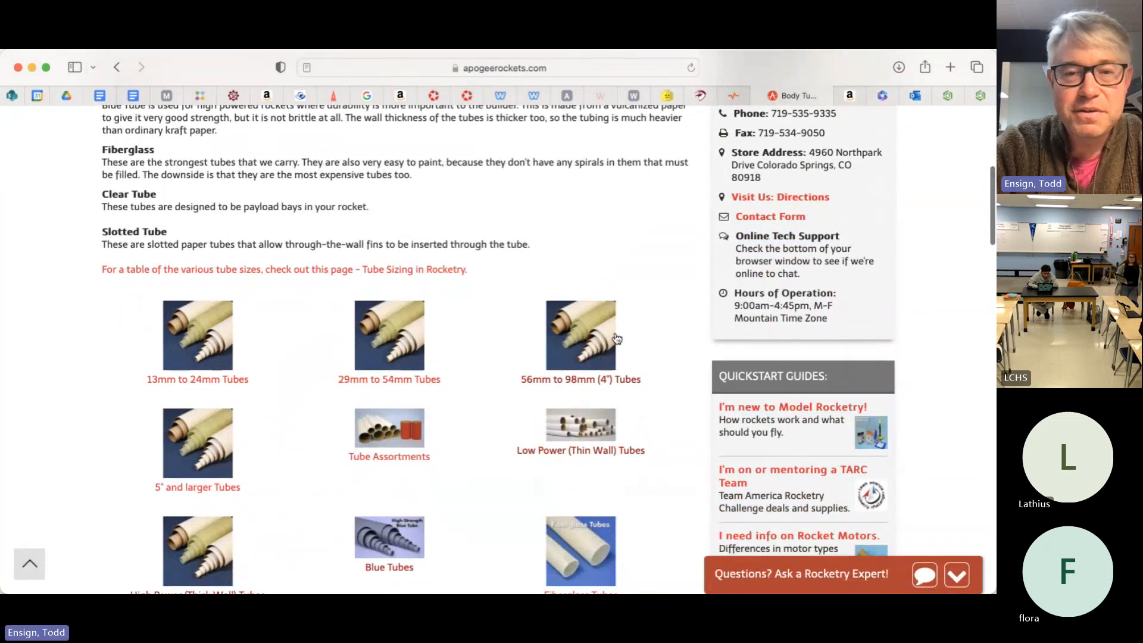
{"action": "left_click", "coordinate": [593, 336]}
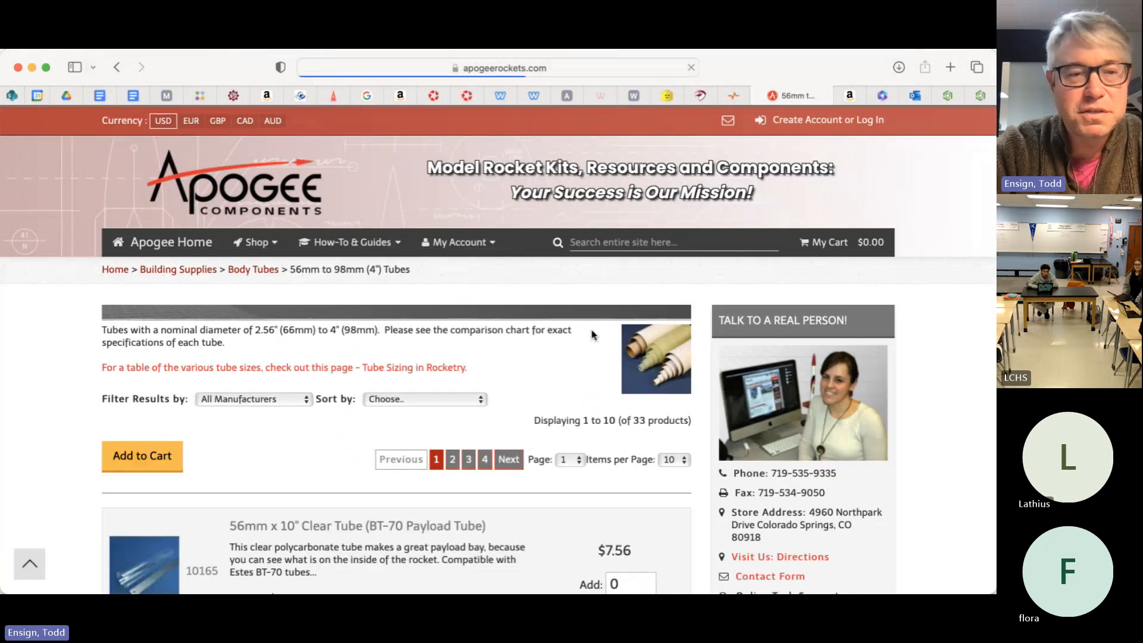
Find the 66mm x 18" Body Tube (BT-80) in the tube listing and open its product page.
{"action": "scroll", "coordinate": [592, 334], "scroll_direction": "down", "scroll_amount": 3}
{"action": "scroll", "coordinate": [593, 335], "scroll_direction": "down", "scroll_amount": 6}
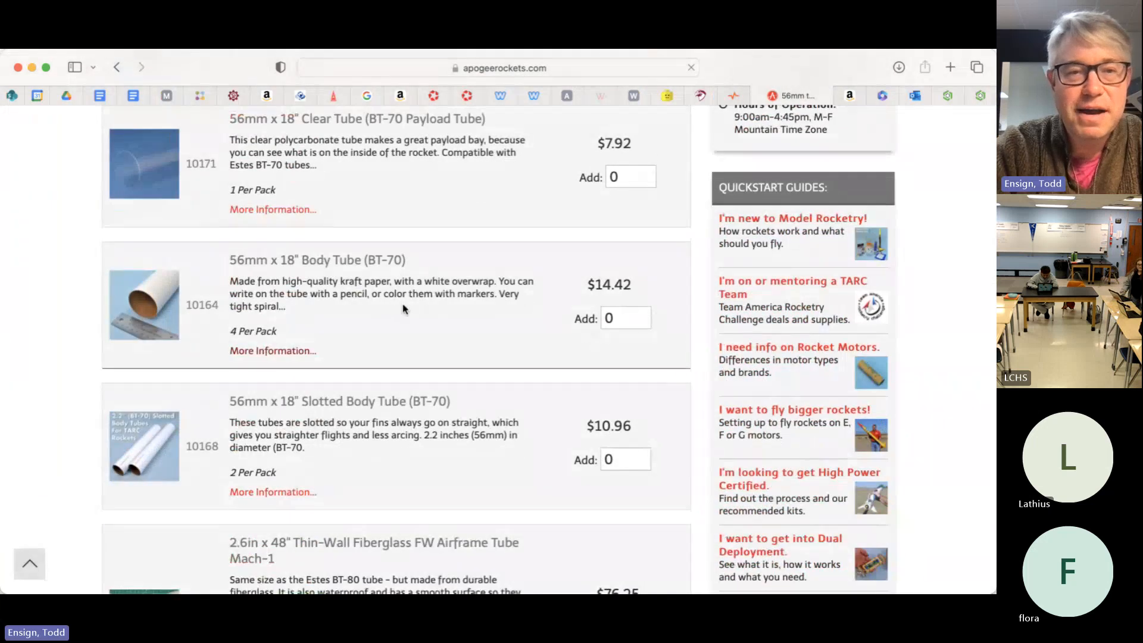
{"action": "scroll", "coordinate": [396, 306], "scroll_direction": "down", "scroll_amount": 2}
{"action": "scroll", "coordinate": [393, 321], "scroll_direction": "down", "scroll_amount": 1}
{"action": "scroll", "coordinate": [403, 365], "scroll_direction": "down", "scroll_amount": 4}
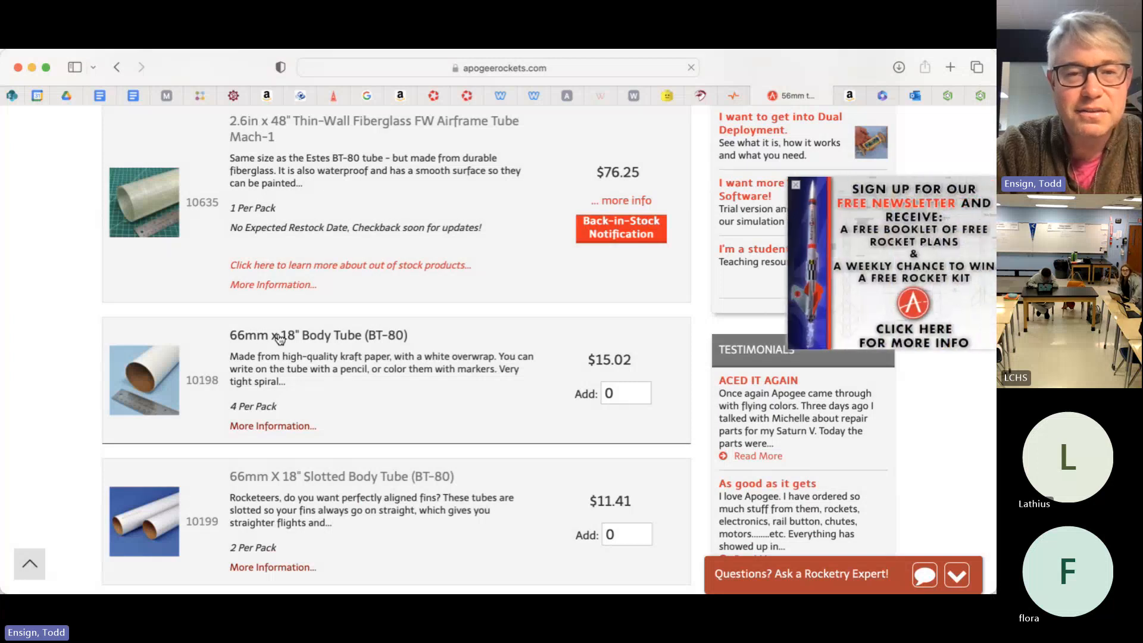
{"action": "left_click", "coordinate": [278, 337]}
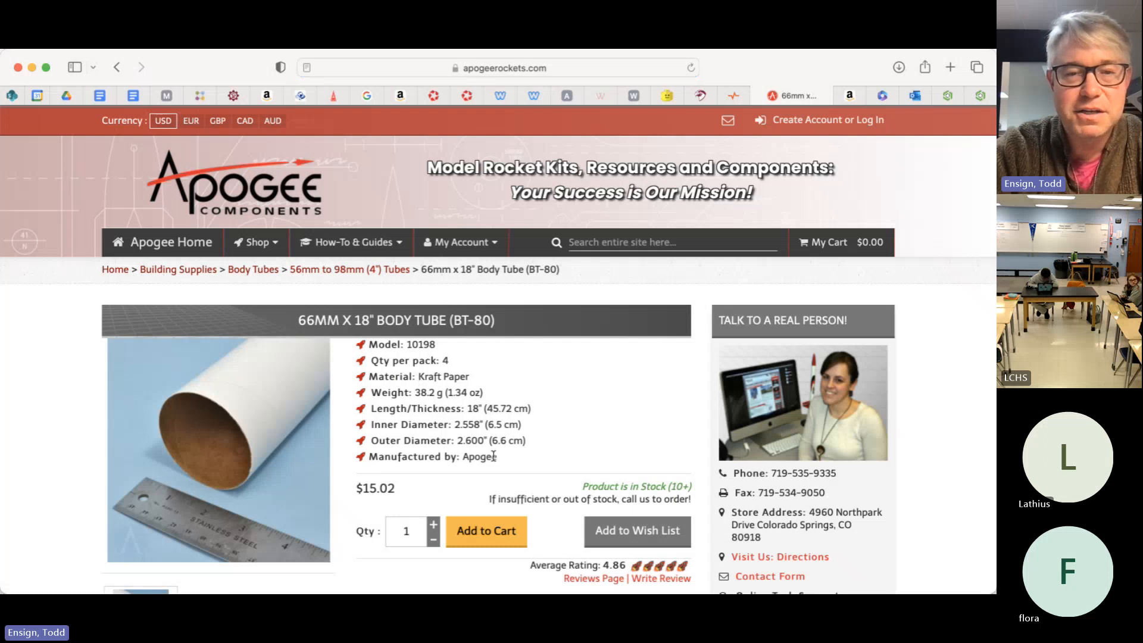
Examine the BT-80 tube's specifications, highlighting the whole list and the inner diameter in centimetres.
{"action": "left_click_drag", "start_coordinate": [493, 455], "coordinate": [364, 348]}
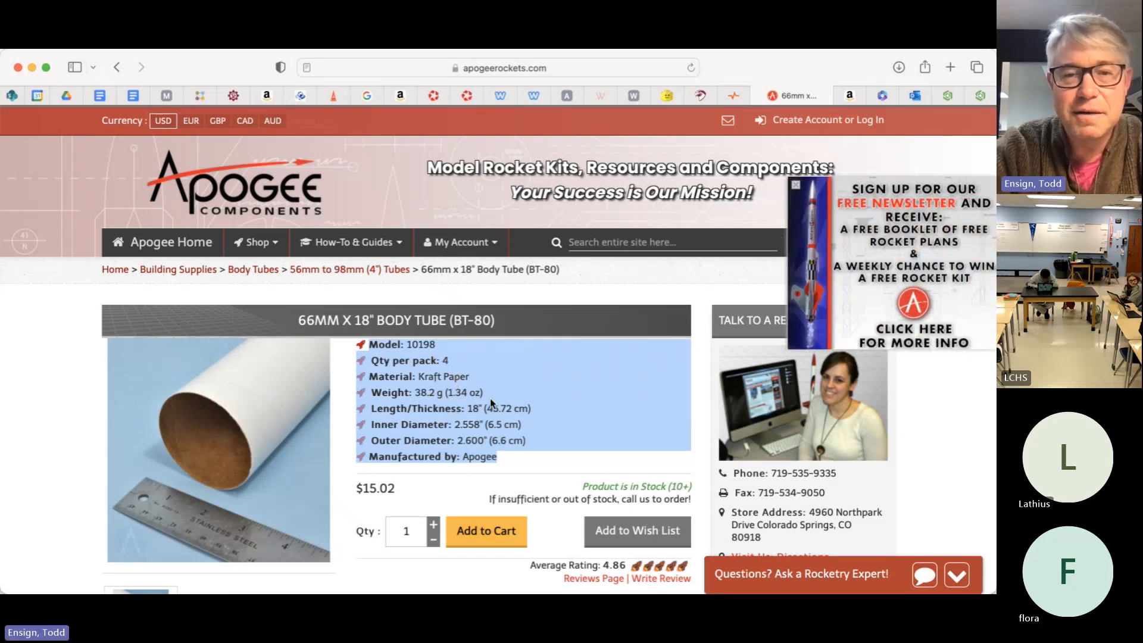
{"action": "scroll", "coordinate": [490, 398], "scroll_direction": "down", "scroll_amount": 2}
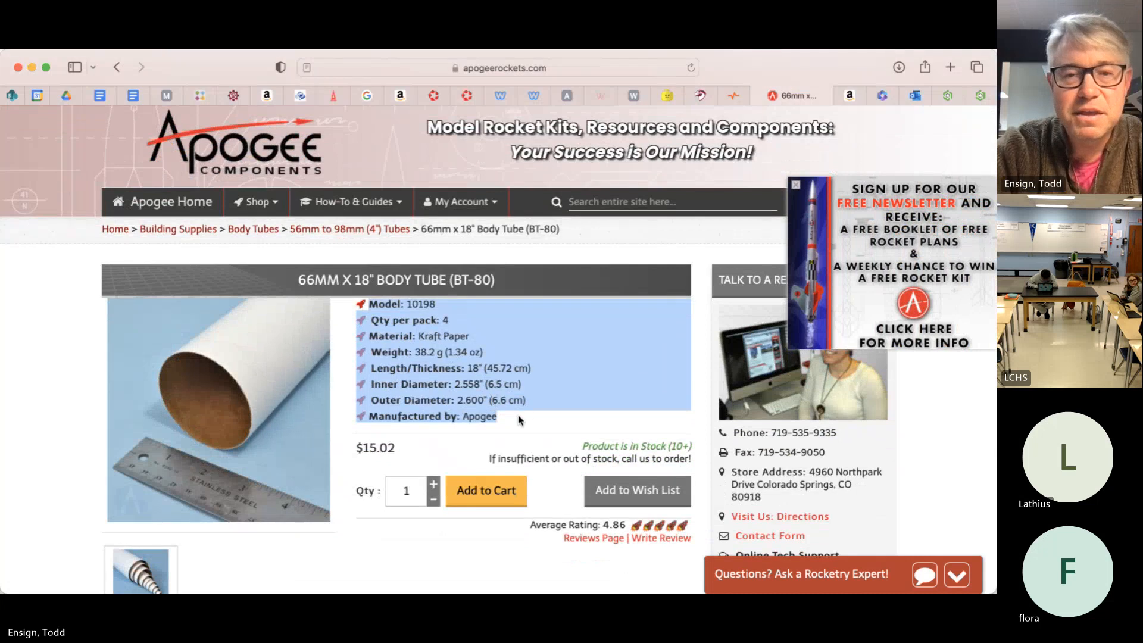
{"action": "left_click", "coordinate": [525, 417]}
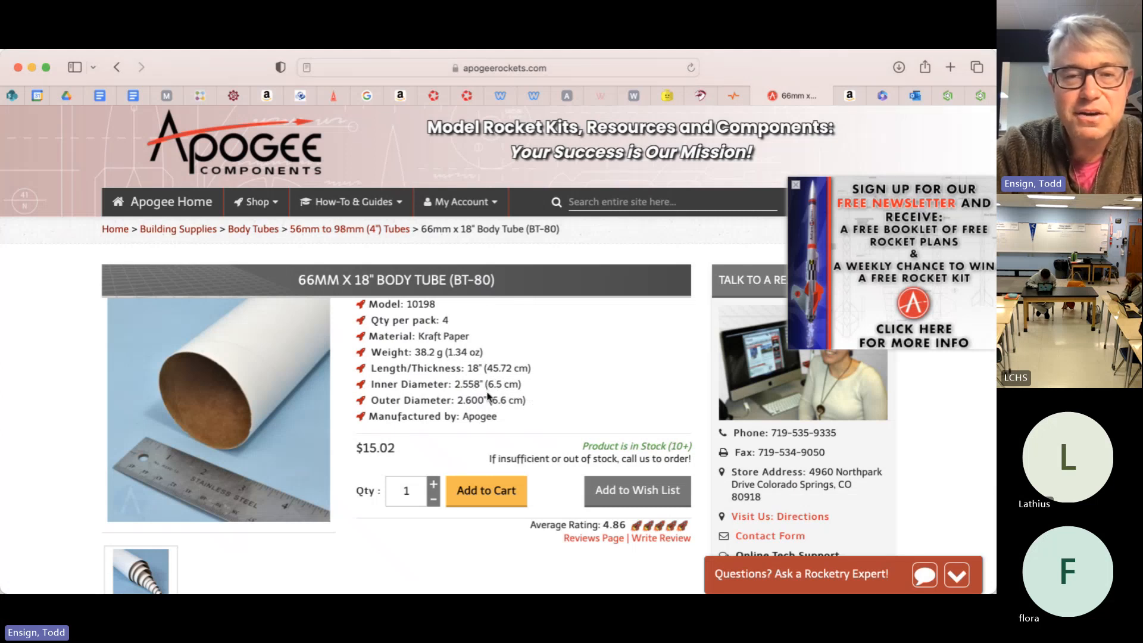
{"action": "left_click_drag", "start_coordinate": [527, 389], "coordinate": [377, 378]}
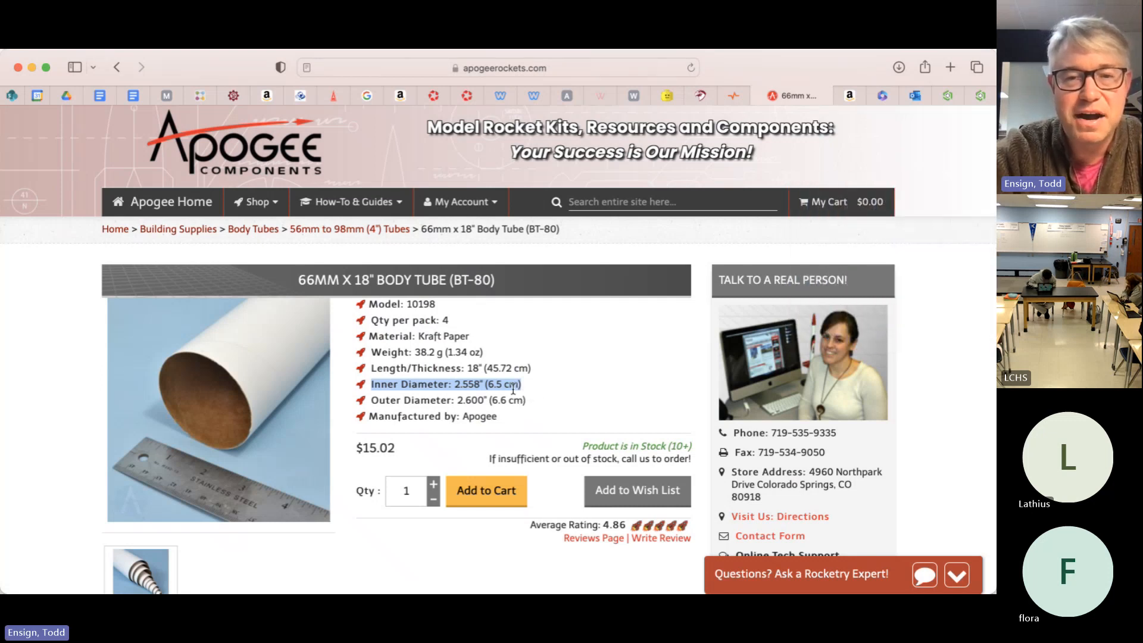
{"action": "left_click", "coordinate": [493, 383]}
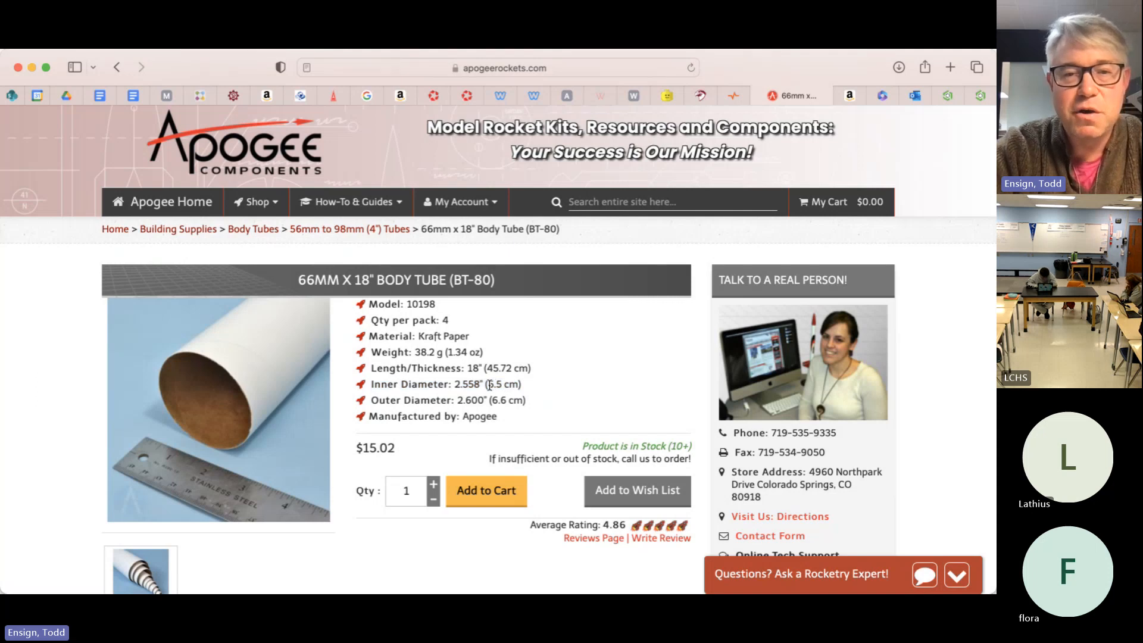
{"action": "left_click_drag", "start_coordinate": [490, 385], "coordinate": [519, 386]}
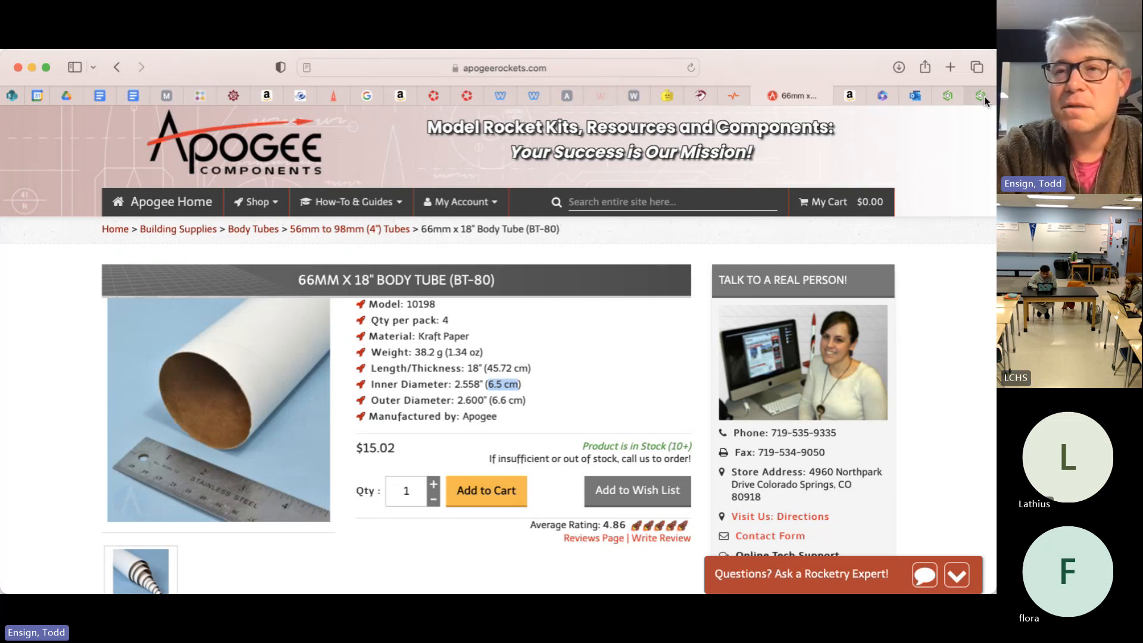
Switch back to Onshape and create a public document named "29 mm engine tube demo".
{"action": "left_click", "coordinate": [949, 96]}
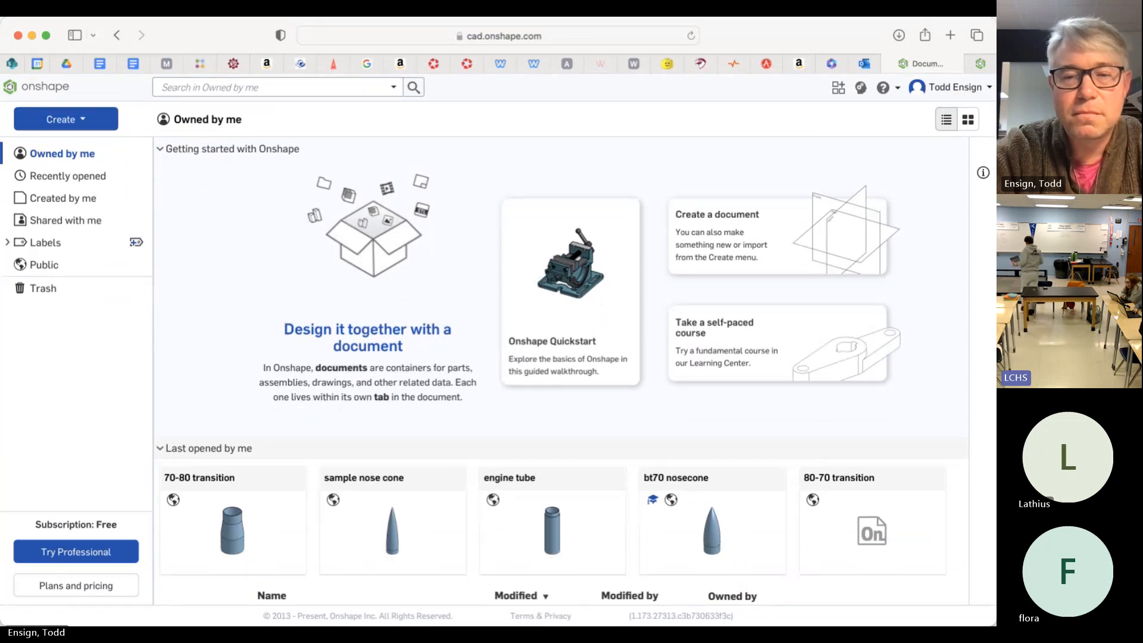
{"action": "mouse_move", "coordinate": [596, 484]}
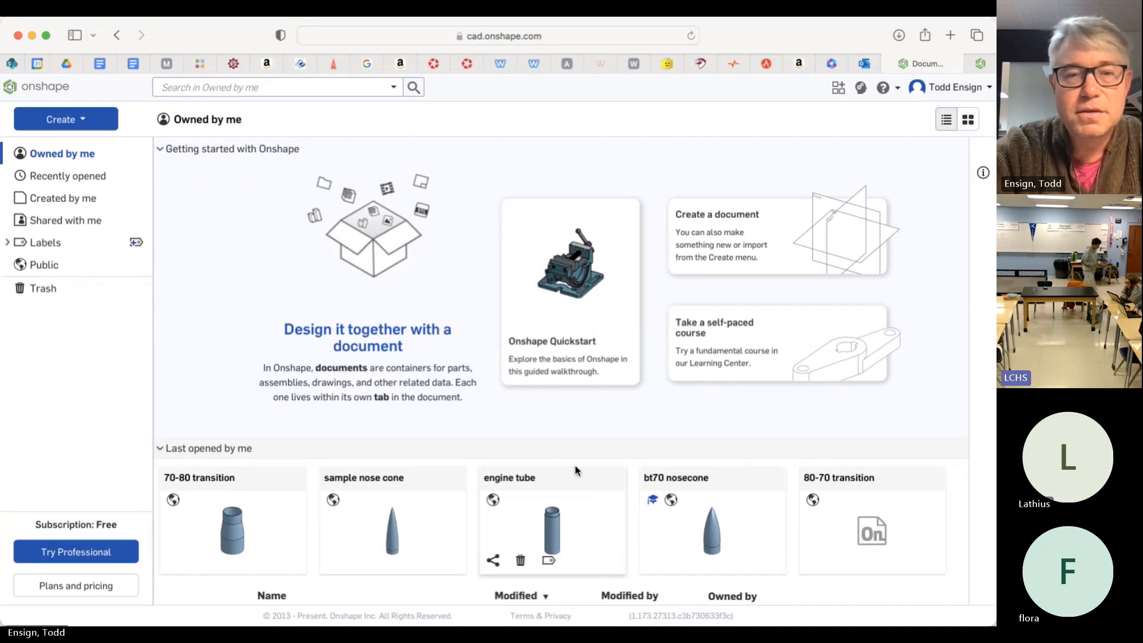
{"action": "left_click", "coordinate": [83, 122]}
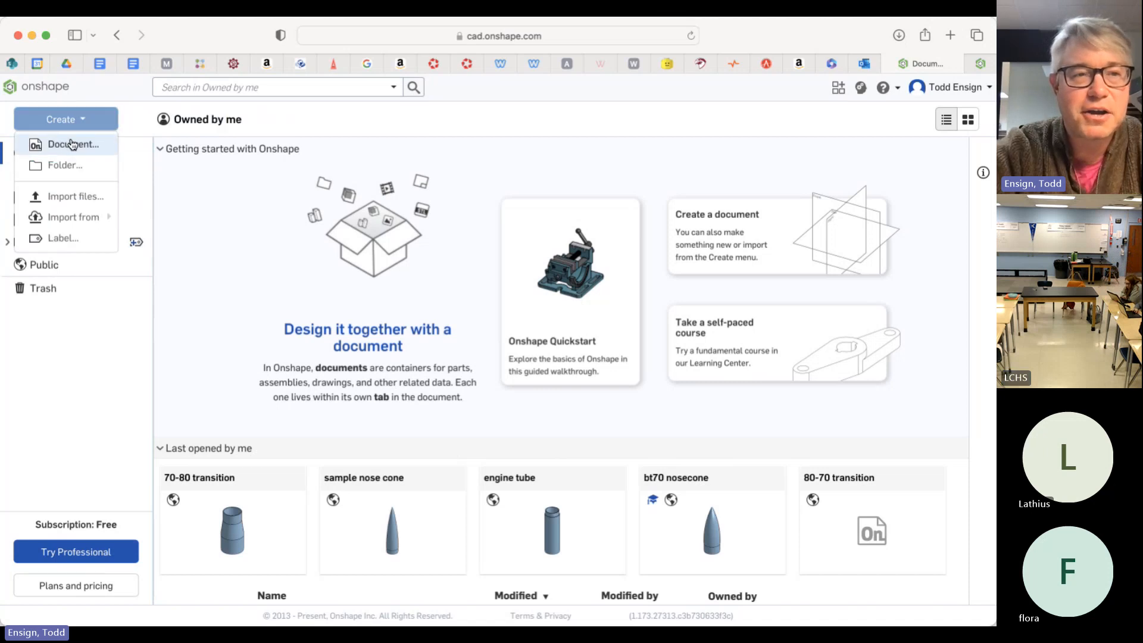
{"action": "left_click", "coordinate": [71, 144]}
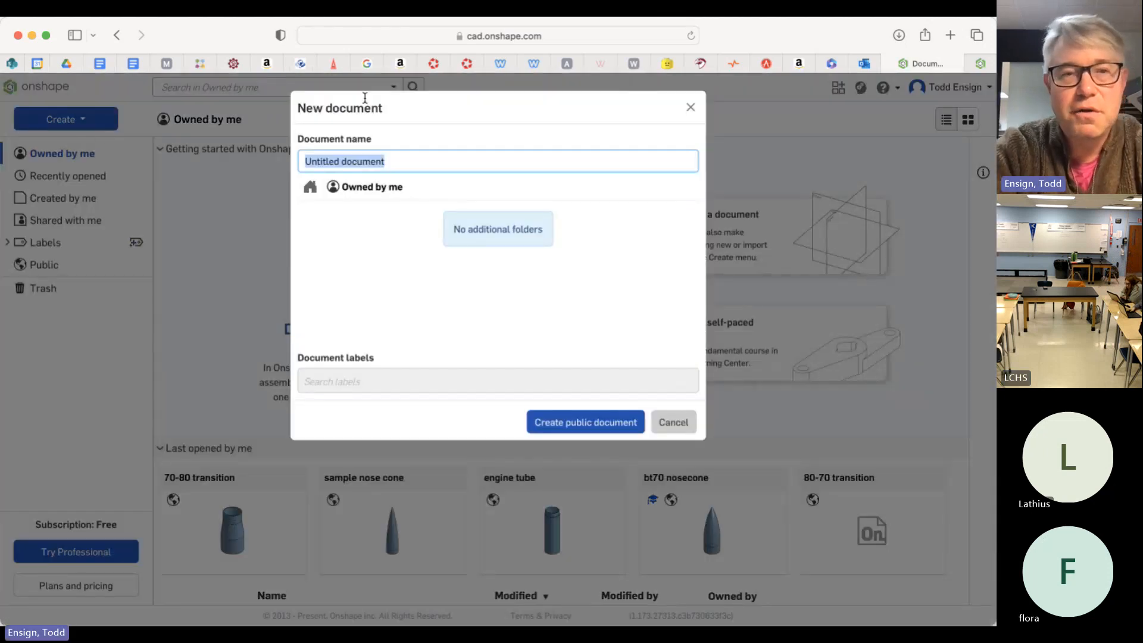
{"action": "type", "text": "29"}
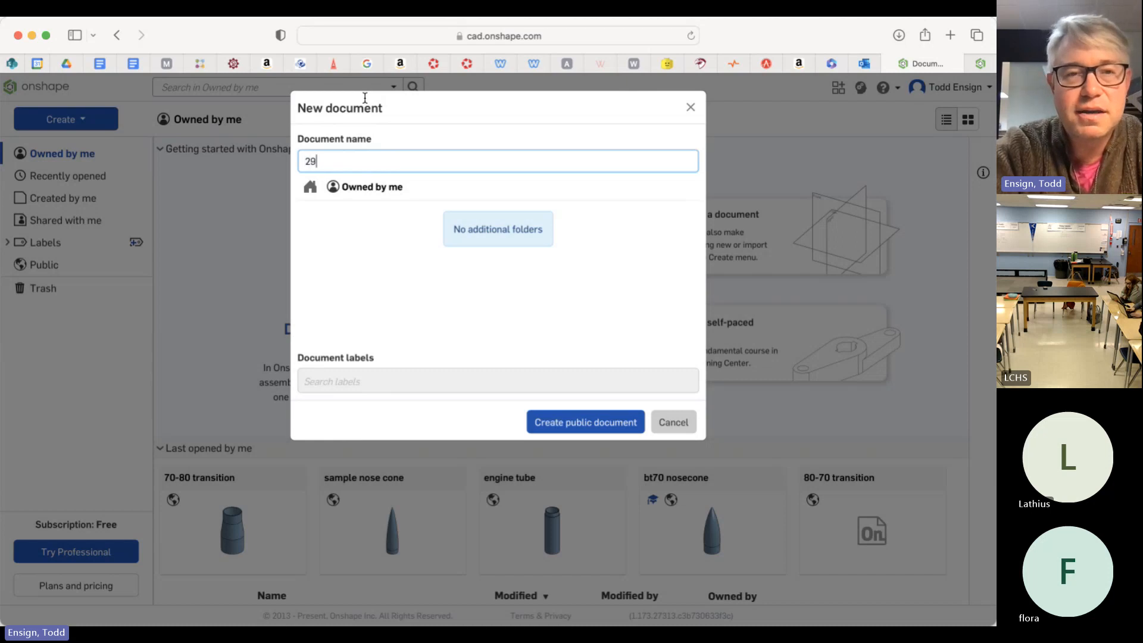
{"action": "type", "text": " mm eng"}
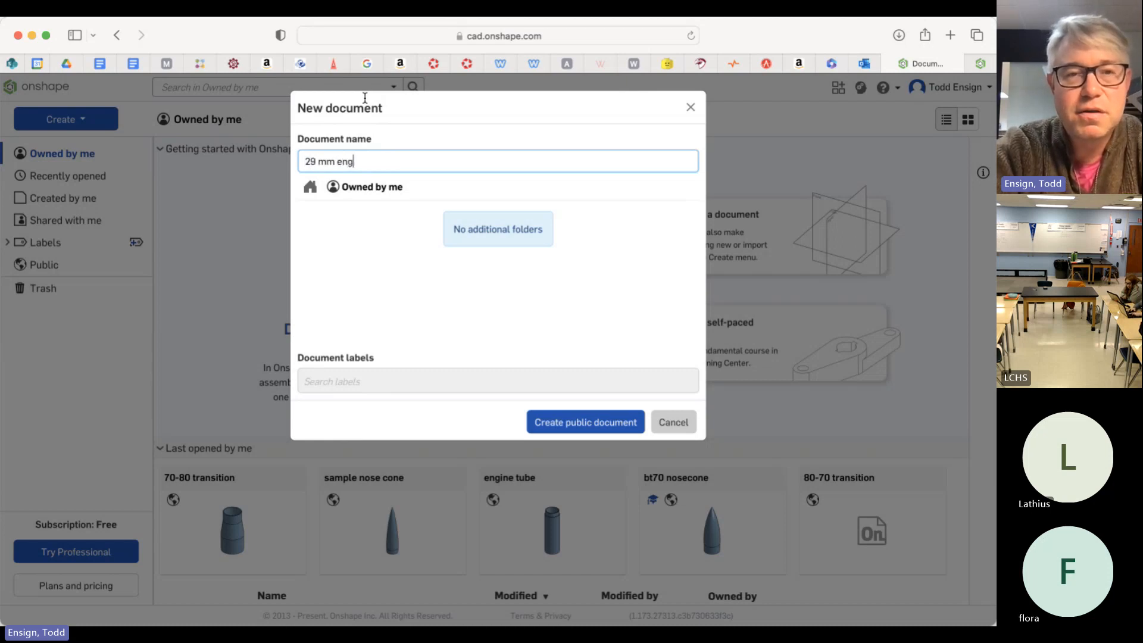
{"action": "type", "text": "ine tube"}
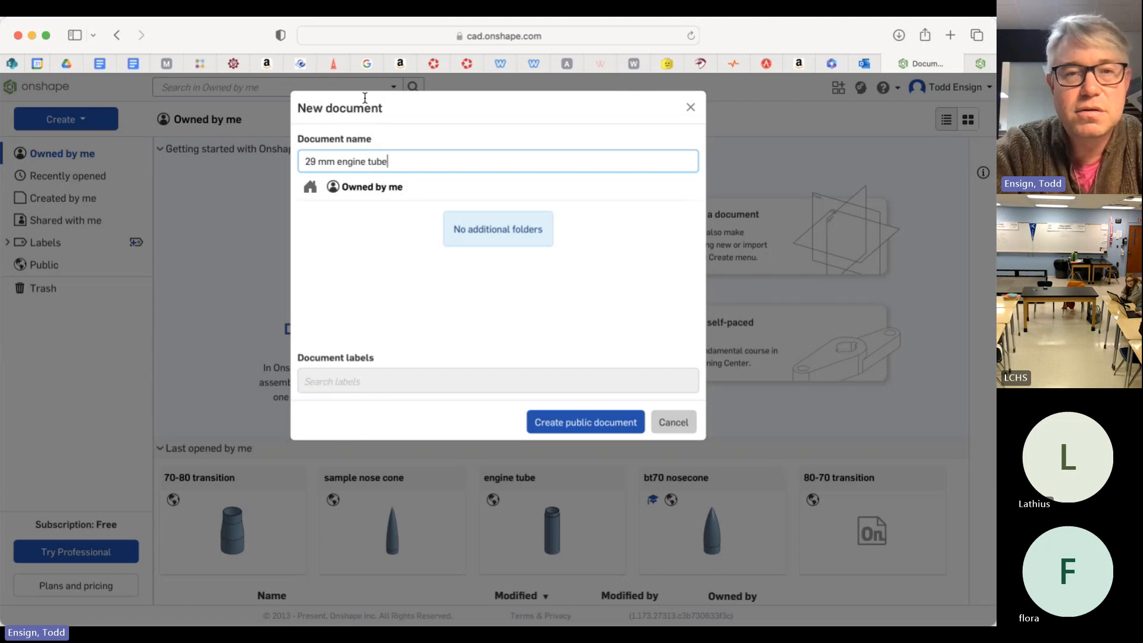
{"action": "type", "text": " demo"}
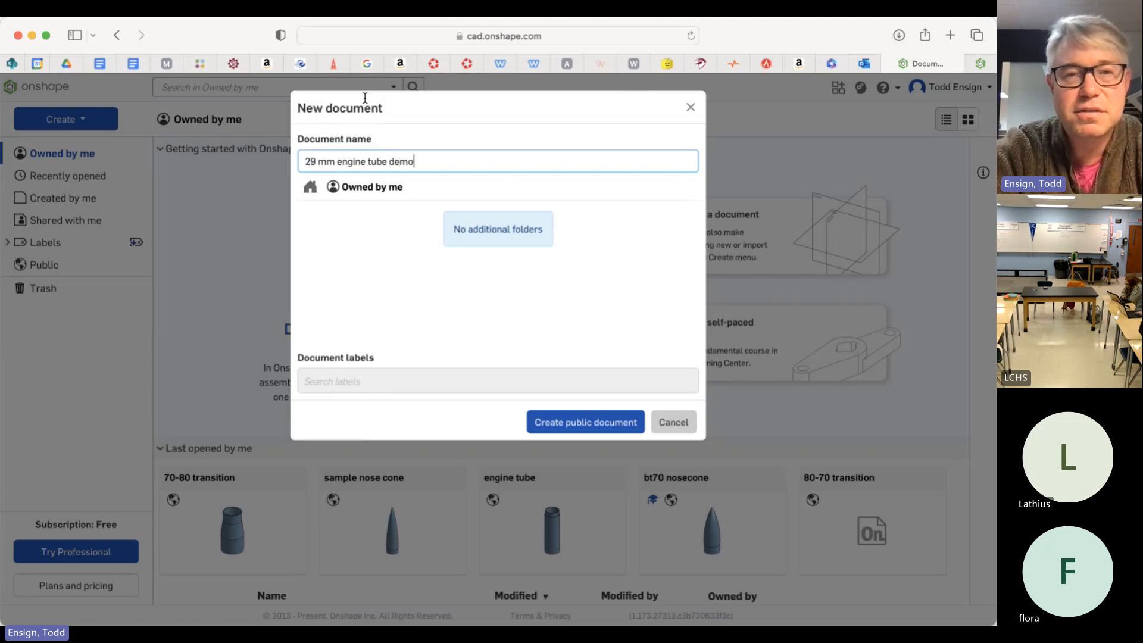
{"action": "left_click", "coordinate": [601, 422]}
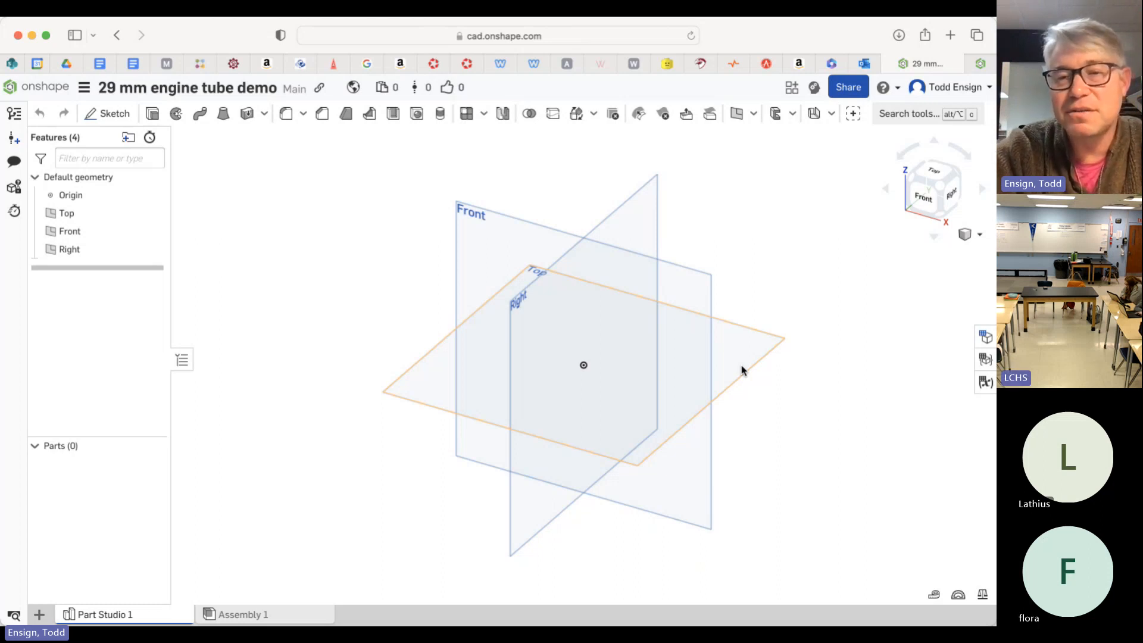
Start a new sketch on the Top plane, viewed straight from above.
{"action": "left_click", "coordinate": [429, 385]}
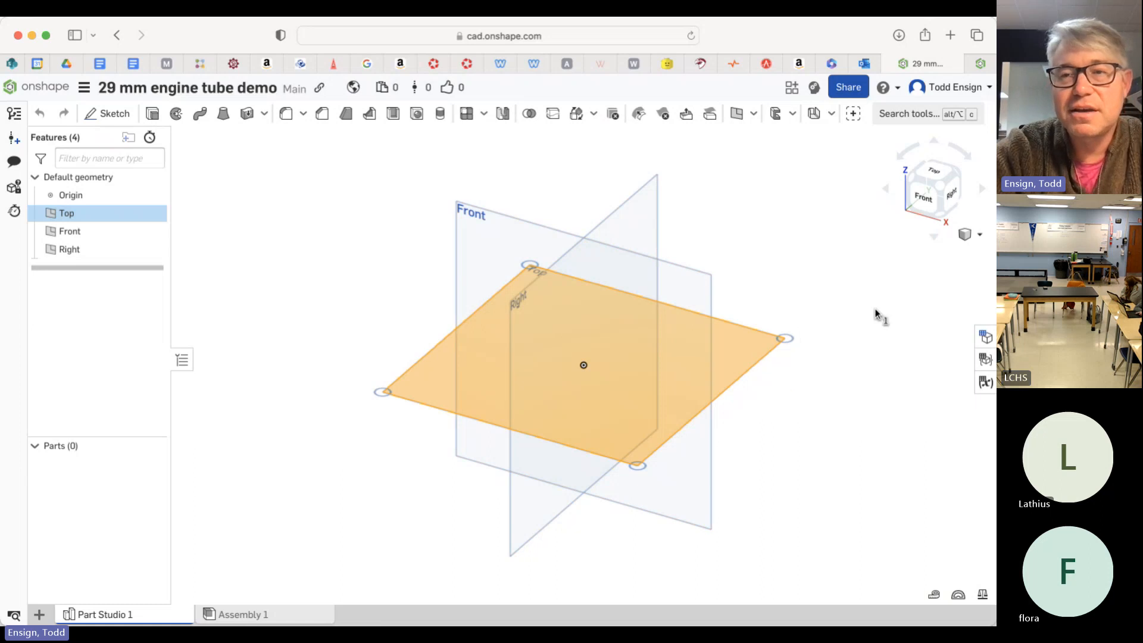
{"action": "left_click", "coordinate": [936, 173]}
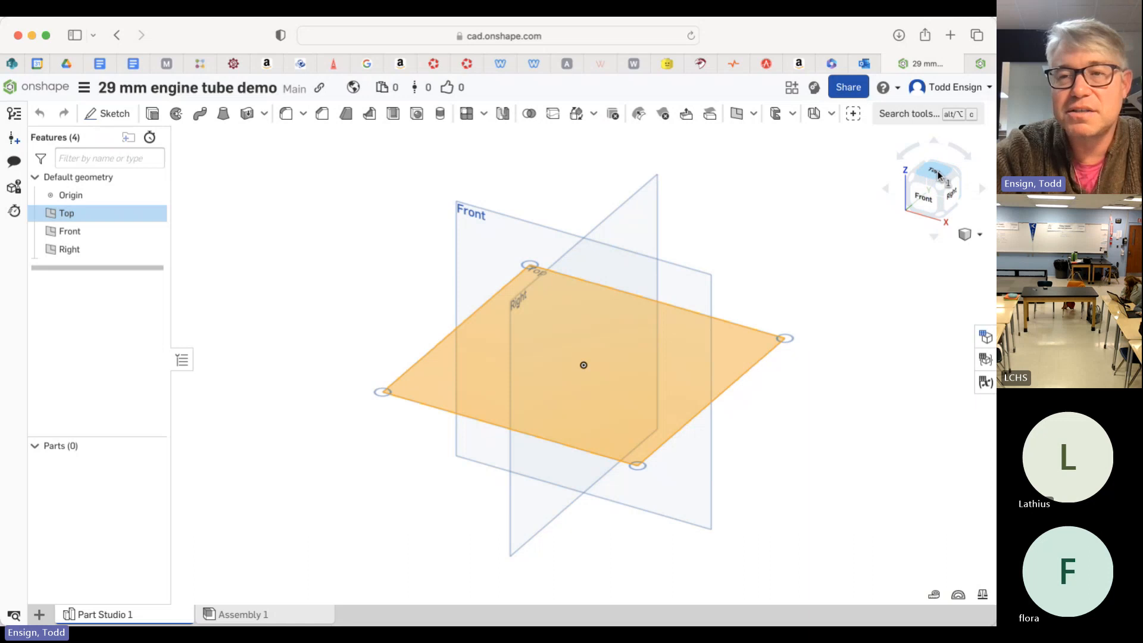
{"action": "left_click", "coordinate": [102, 212]}
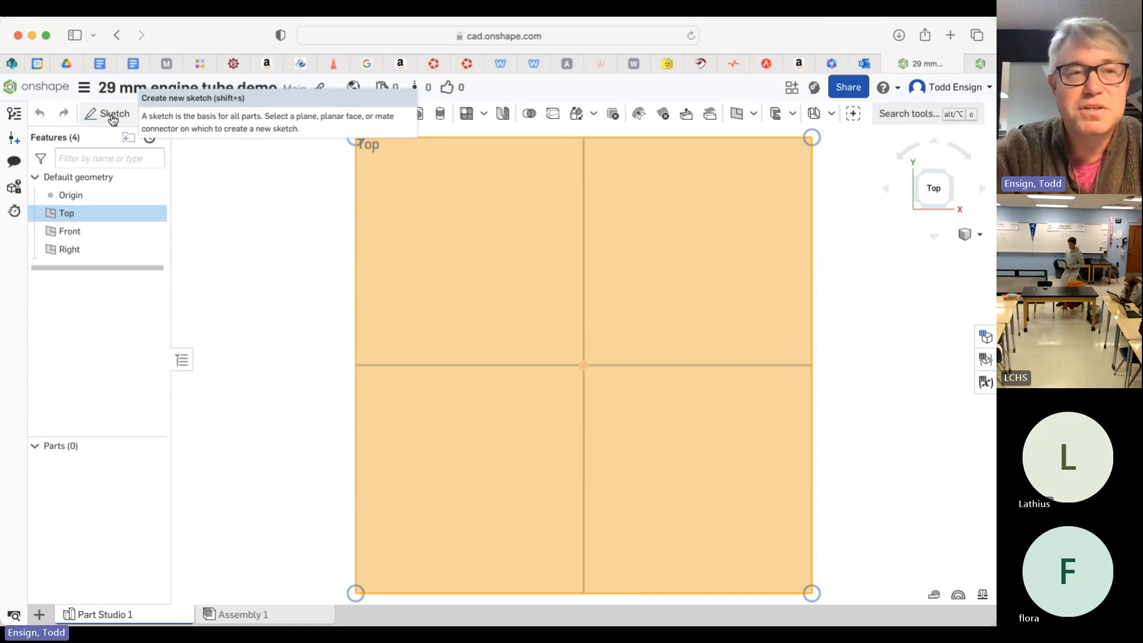
{"action": "left_click", "coordinate": [113, 118]}
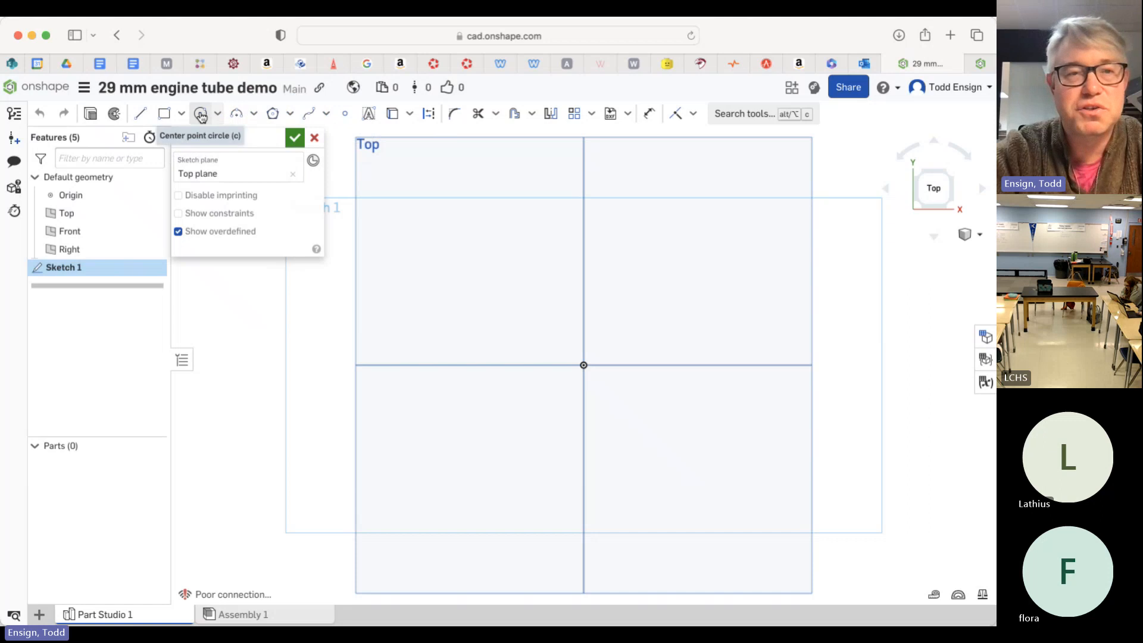
Sketch a center point circle on the origin with a diameter of 29.1 mm.
{"action": "left_click", "coordinate": [217, 116]}
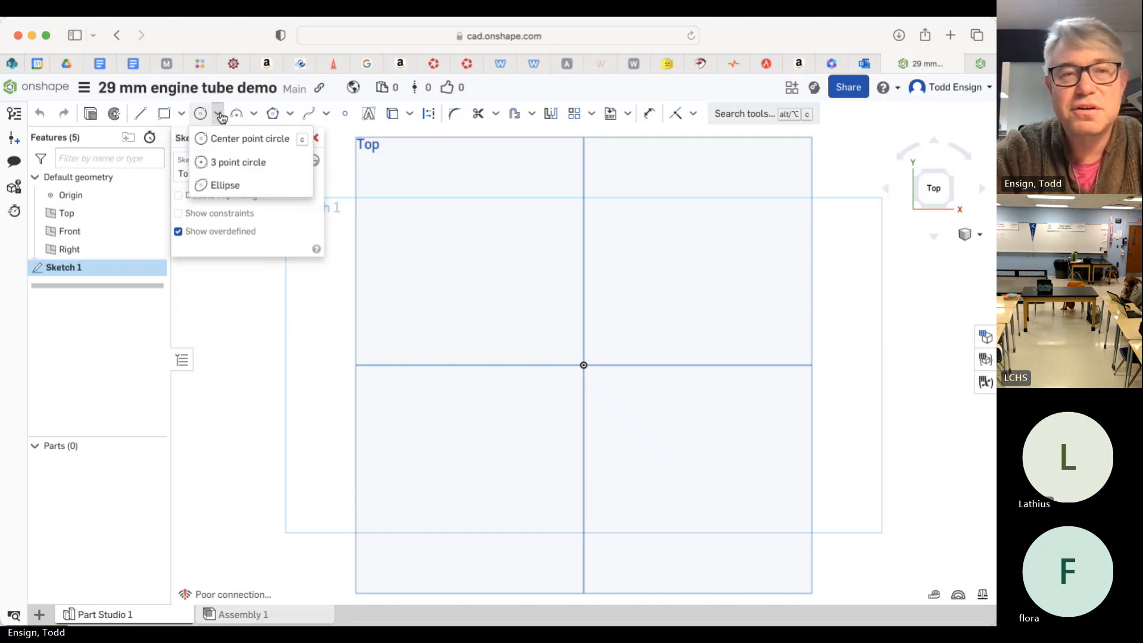
{"action": "left_click", "coordinate": [200, 114]}
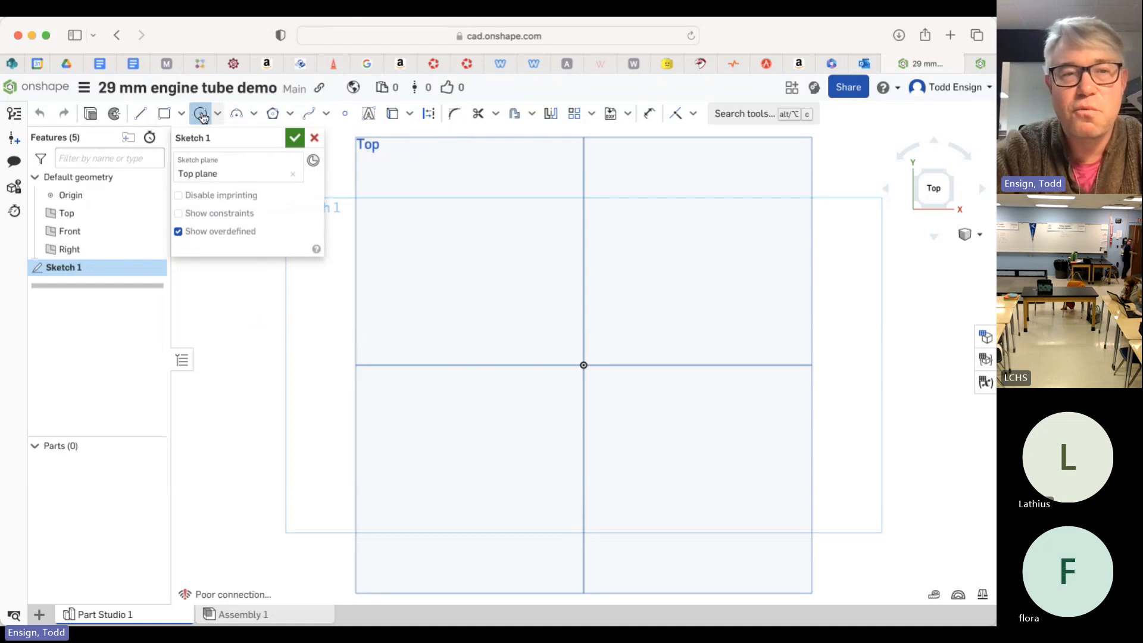
{"action": "left_click", "coordinate": [584, 364]}
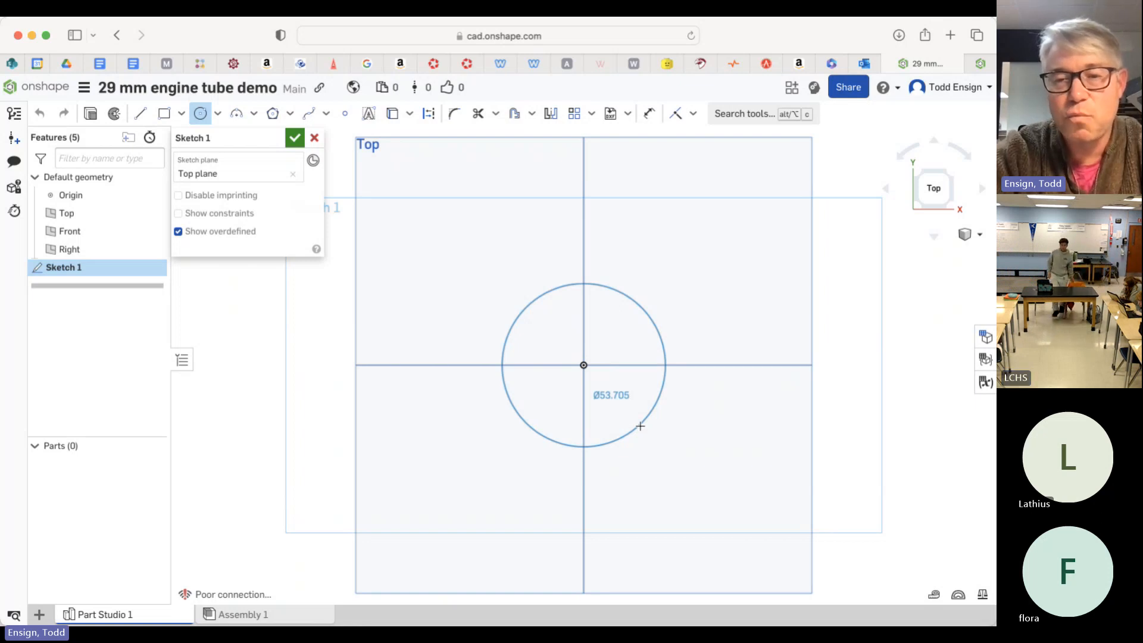
{"action": "left_click", "coordinate": [640, 425]}
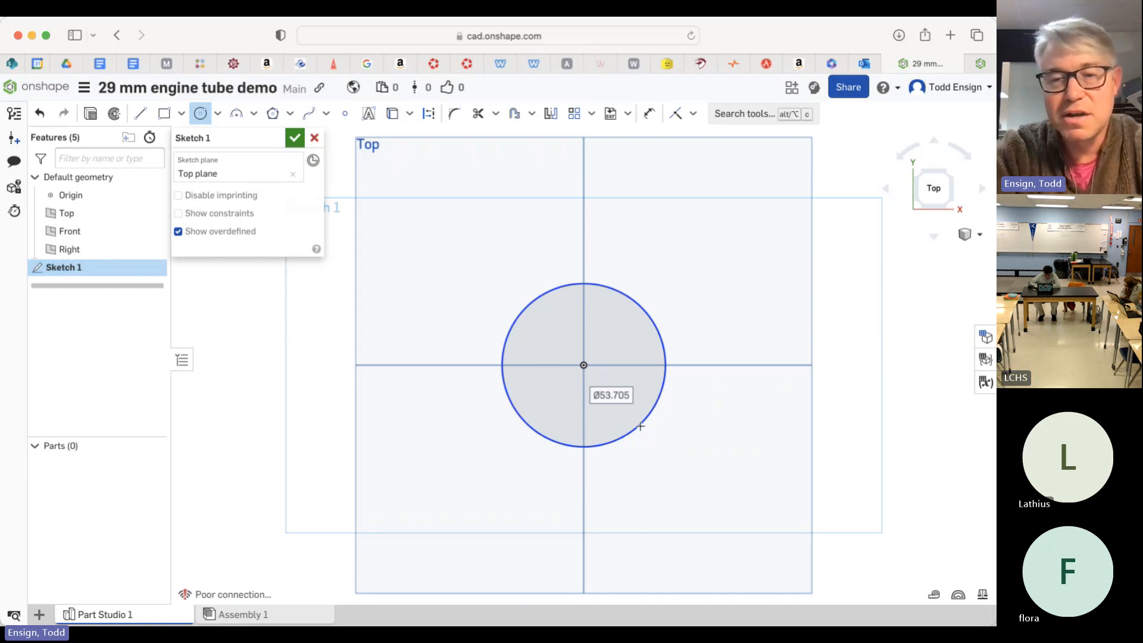
{"action": "type", "text": "29"}
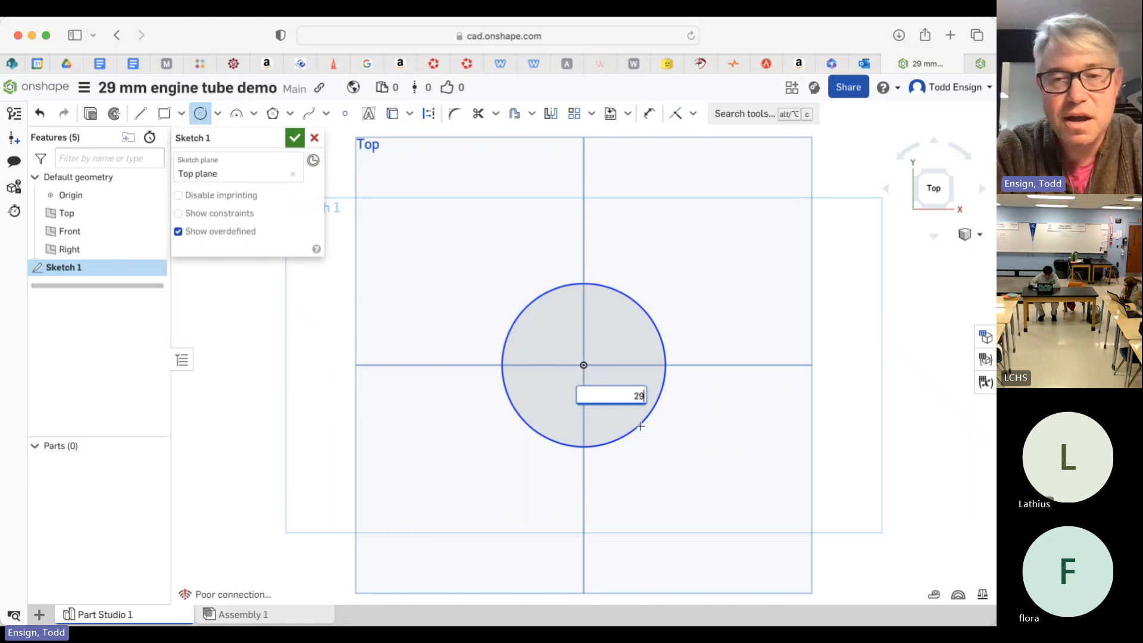
{"action": "type", "text": ".1"}
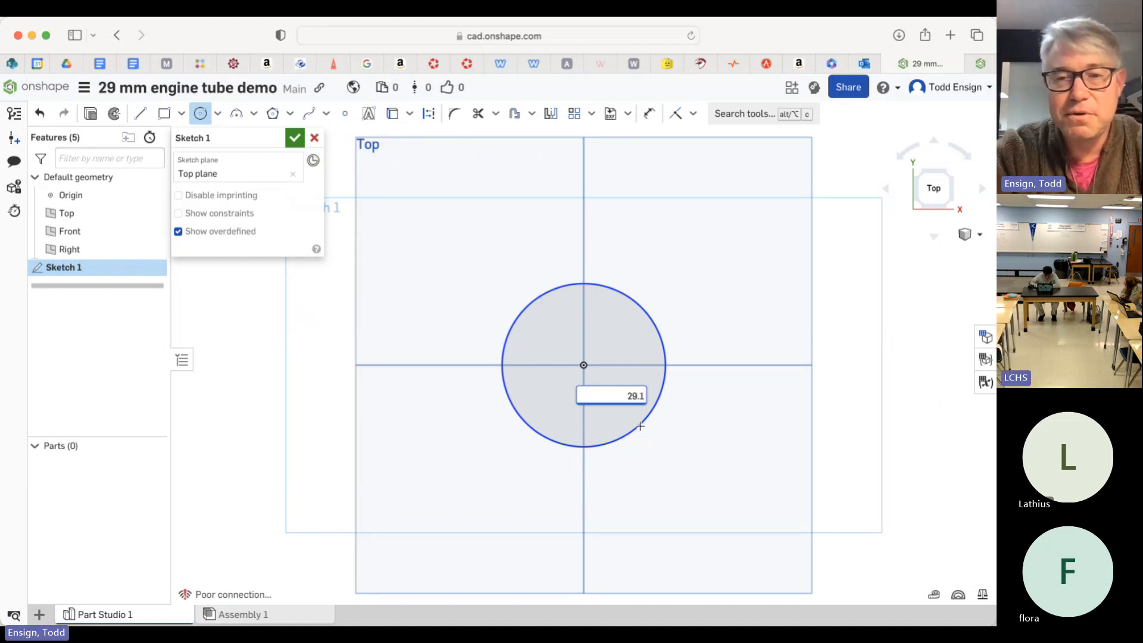
{"action": "key", "text": "Return"}
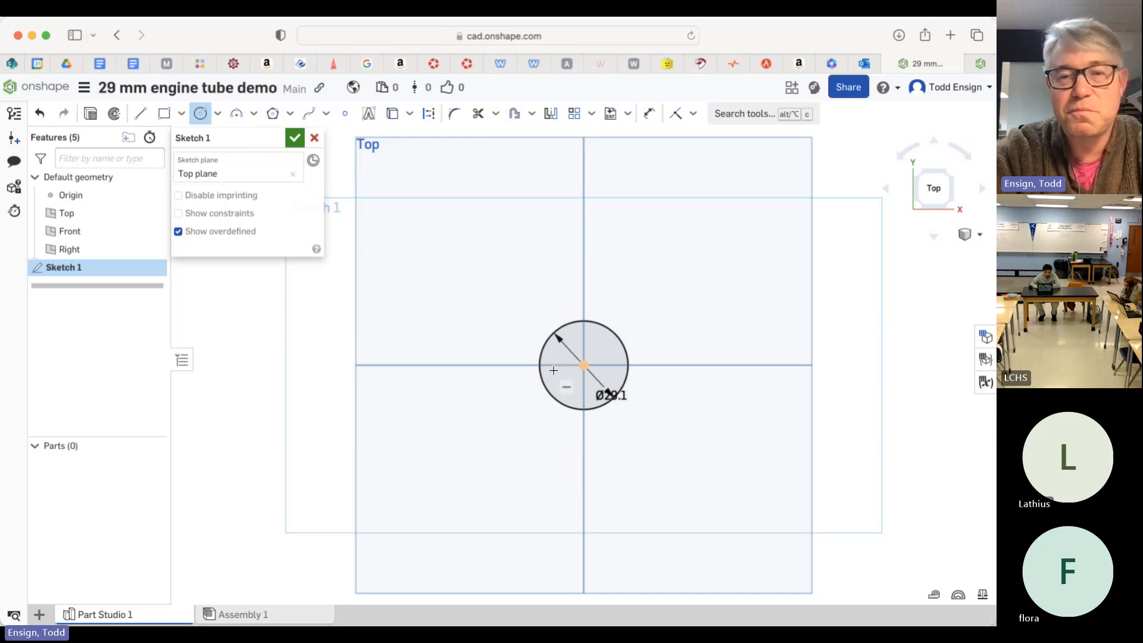
Add a concentric outer circle with a diameter of 33 mm centred on the origin and finish the sketch.
{"action": "left_click", "coordinate": [583, 365]}
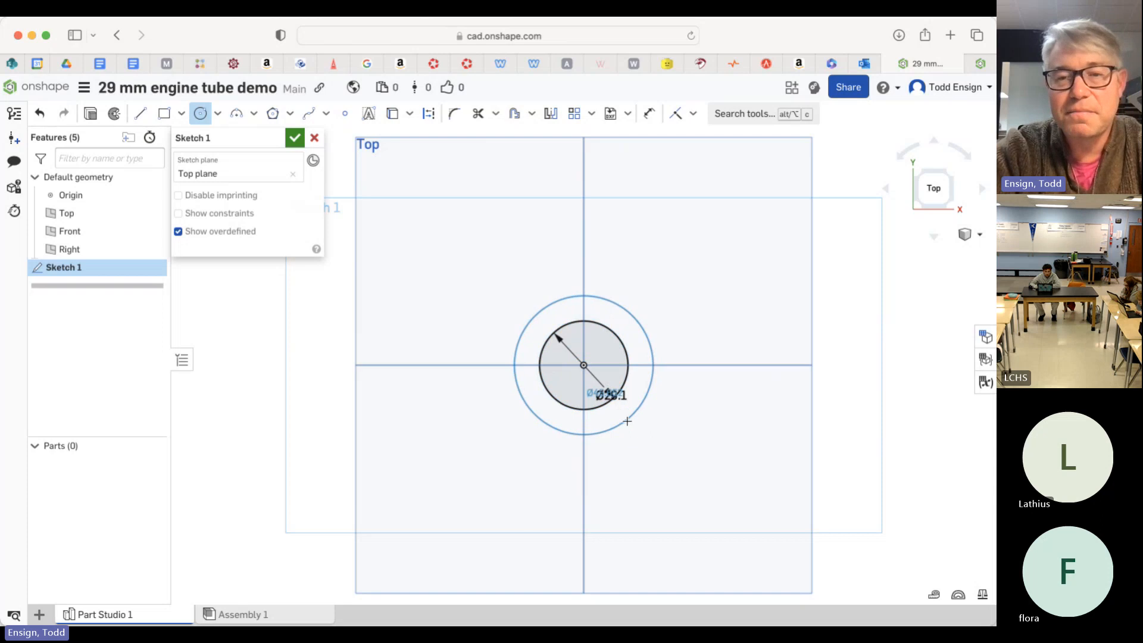
{"action": "left_click", "coordinate": [628, 421]}
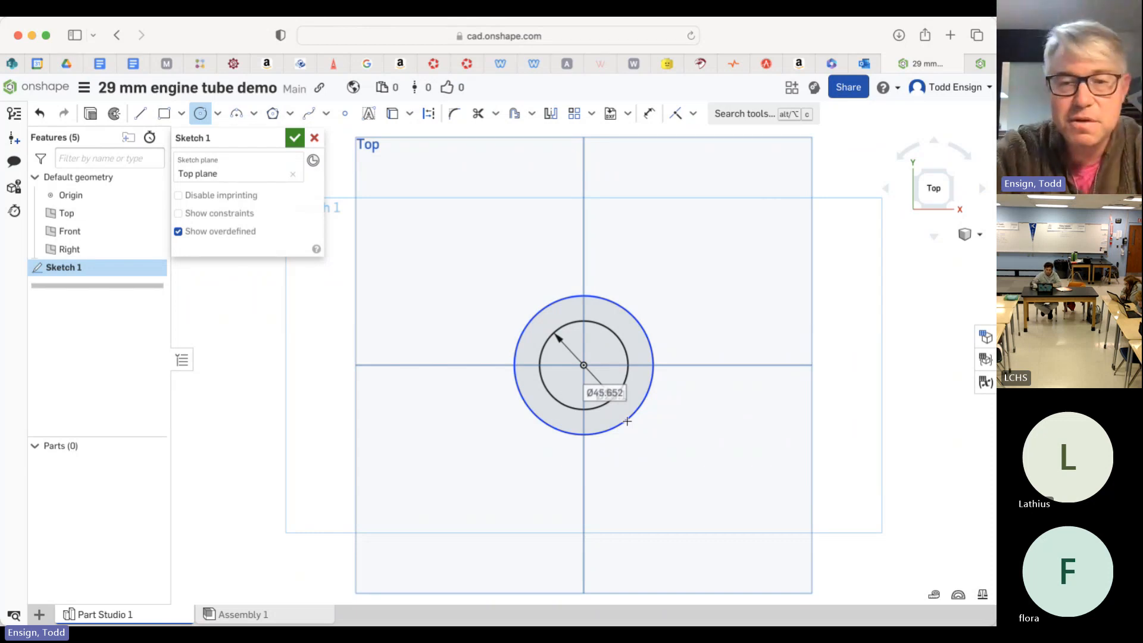
{"action": "type", "text": "33"}
{"action": "key", "text": "Return"}
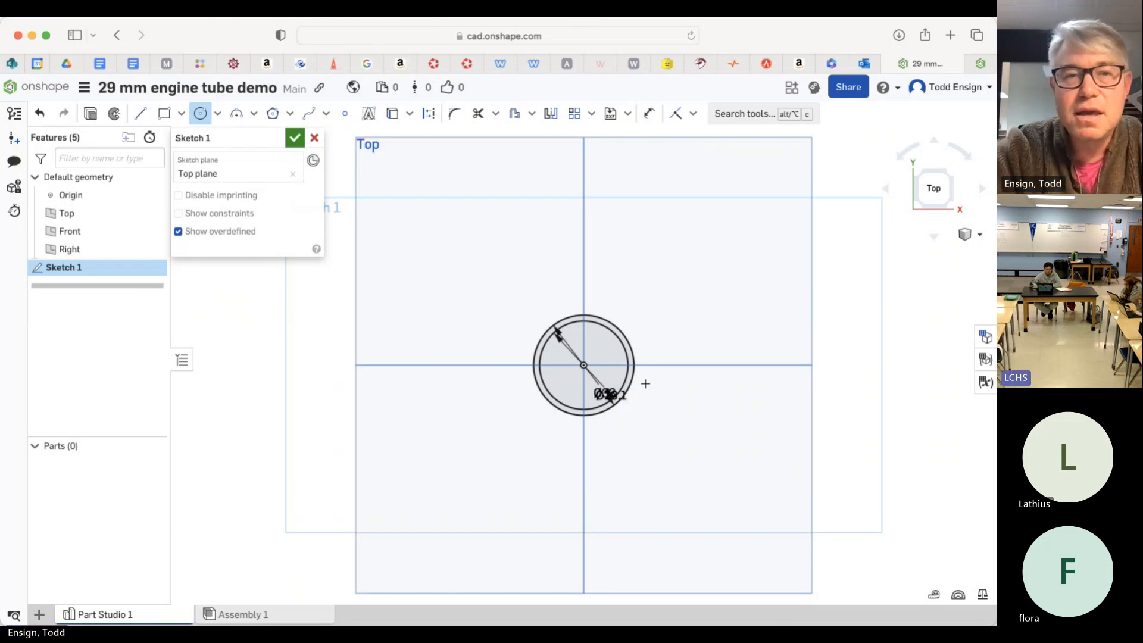
{"action": "left_click", "coordinate": [293, 140]}
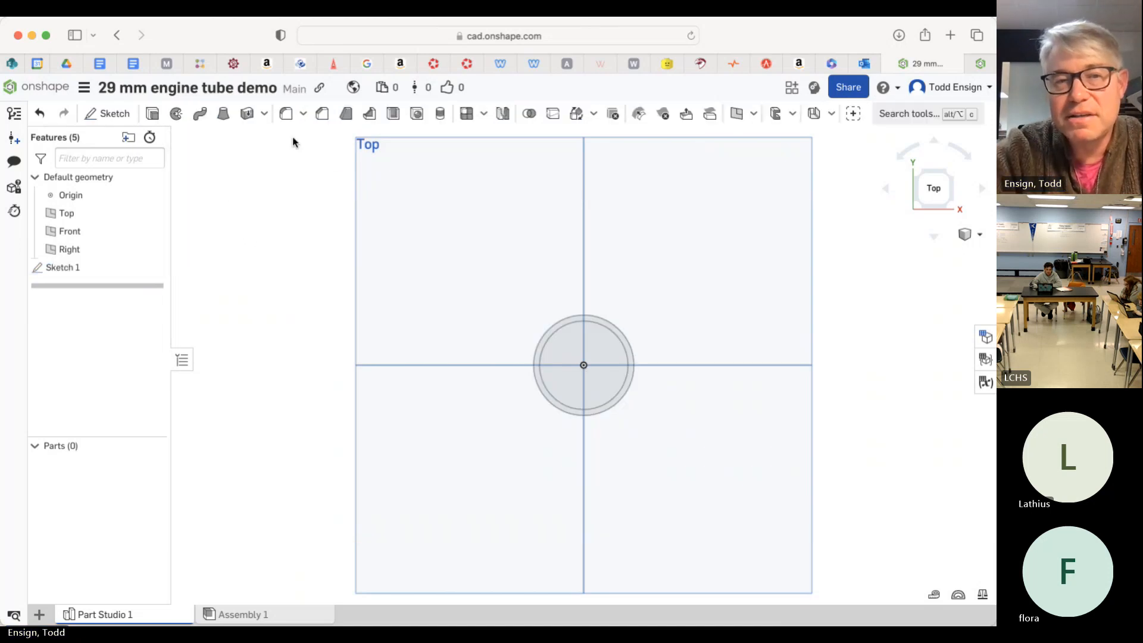
In an isometric view, extrude the ring between the two circles as a new solid with a blind depth of 100 mm.
{"action": "left_click", "coordinate": [973, 236]}
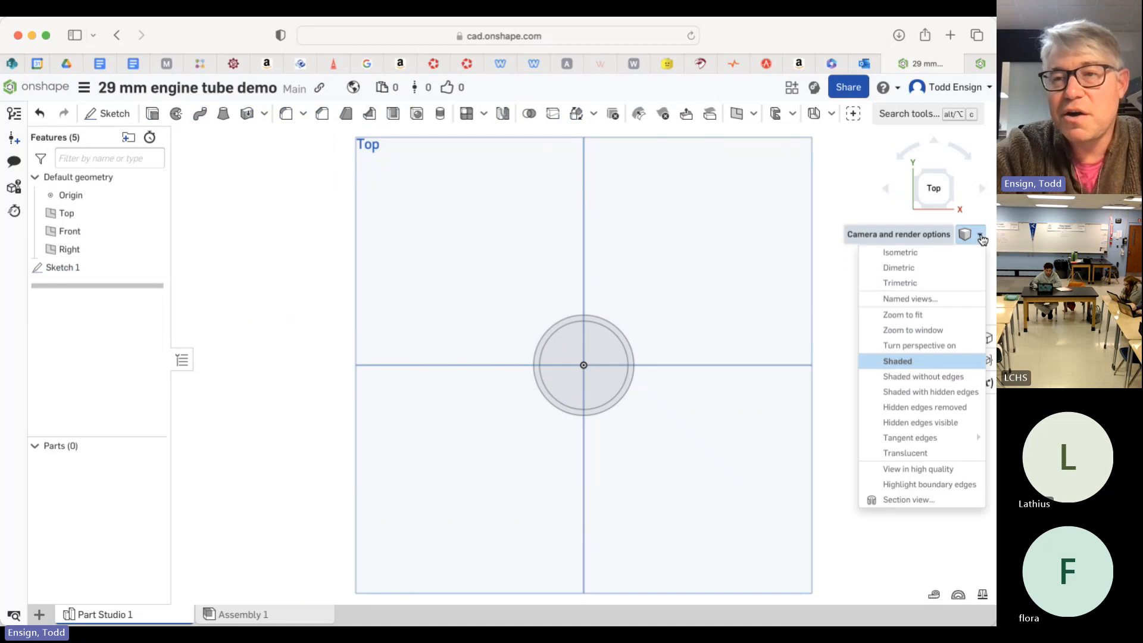
{"action": "left_click", "coordinate": [923, 254]}
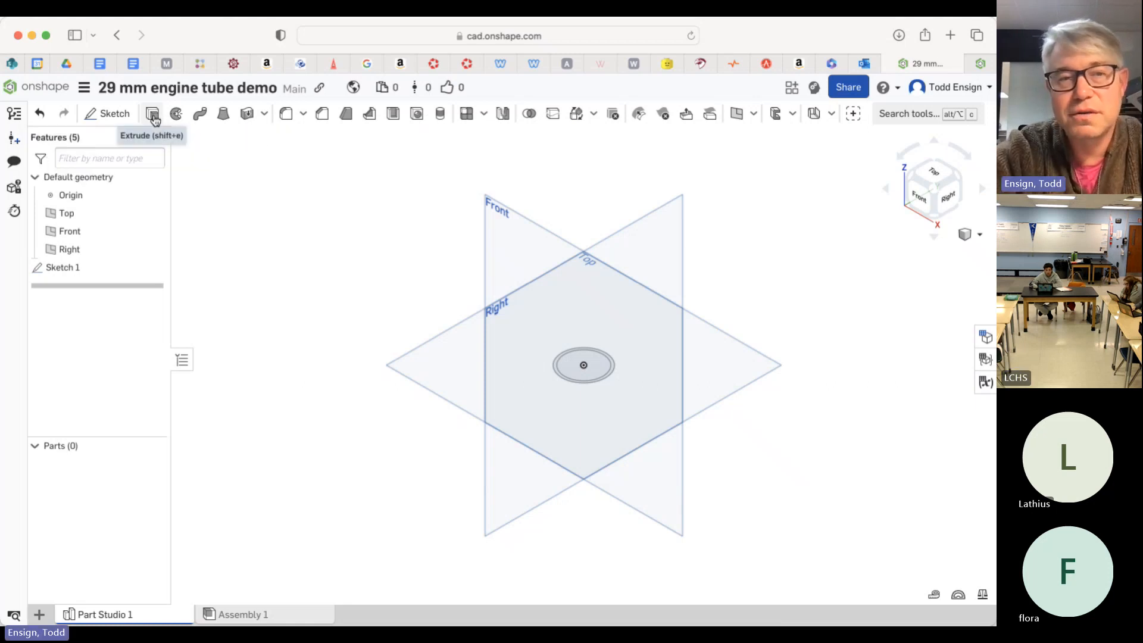
{"action": "left_click", "coordinate": [153, 119]}
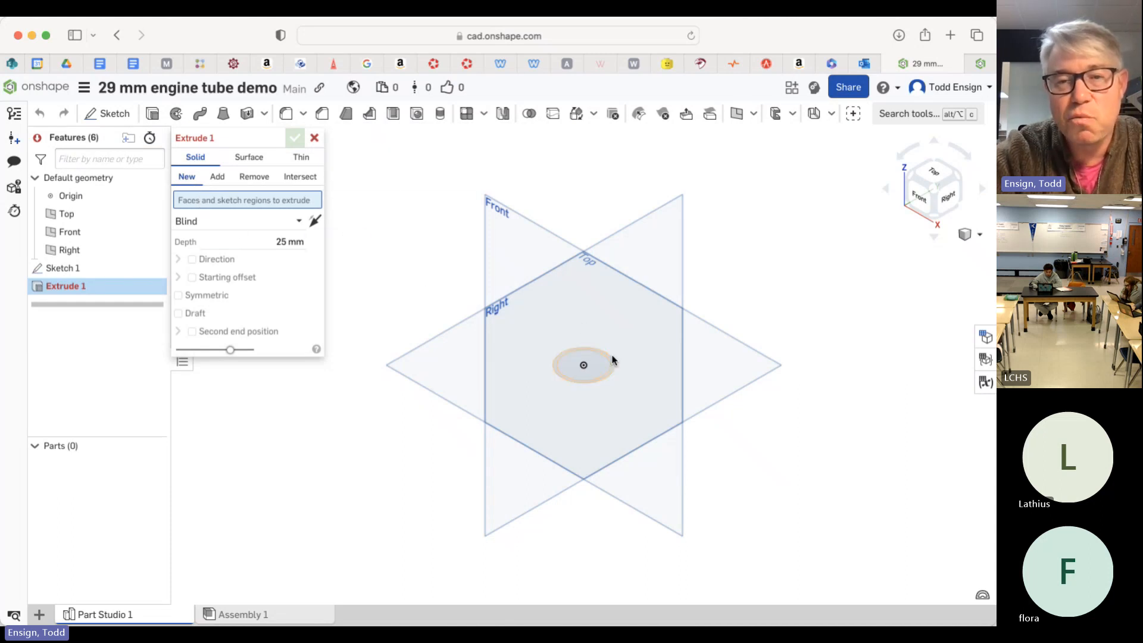
{"action": "scroll", "coordinate": [611, 366], "scroll_direction": "up", "scroll_amount": 3}
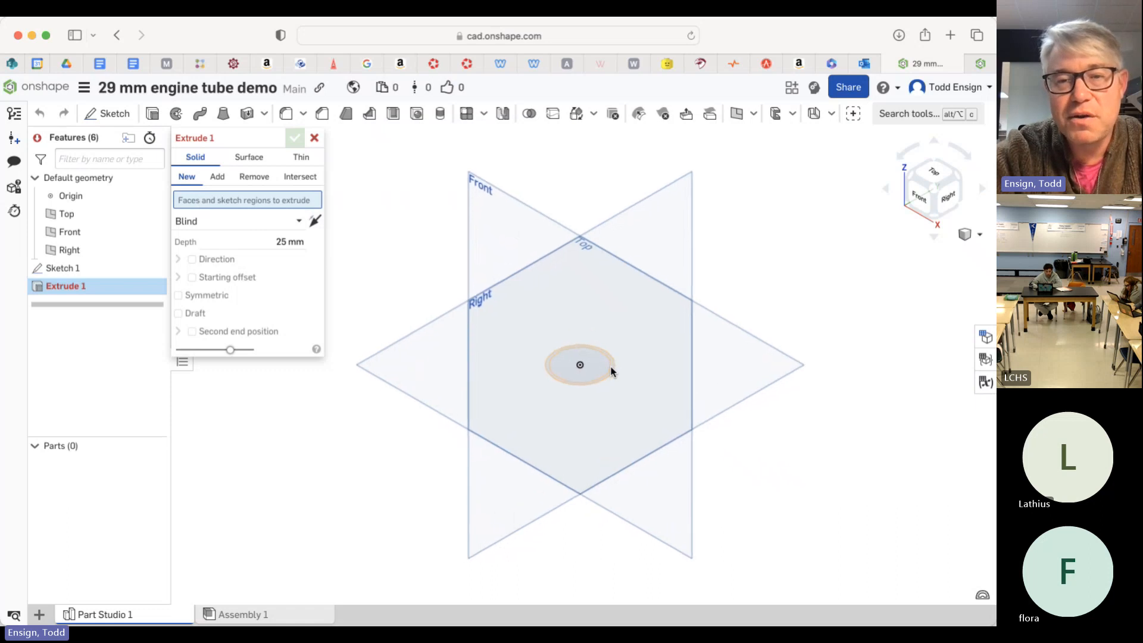
{"action": "scroll", "coordinate": [611, 371], "scroll_direction": "up", "scroll_amount": 5}
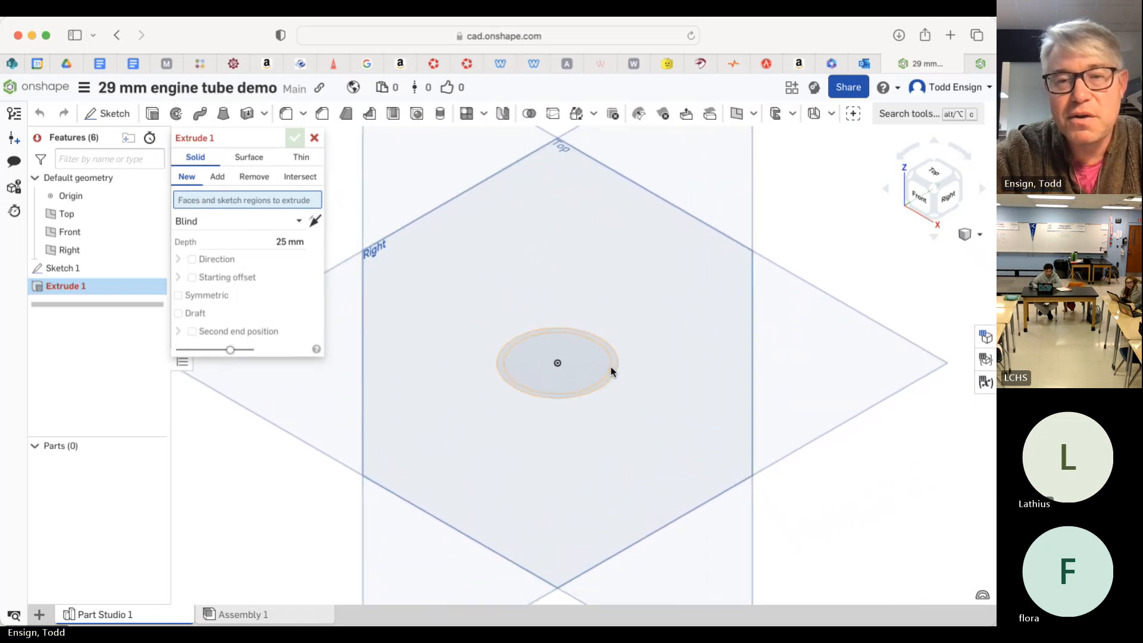
{"action": "scroll", "coordinate": [612, 370], "scroll_direction": "up", "scroll_amount": 4}
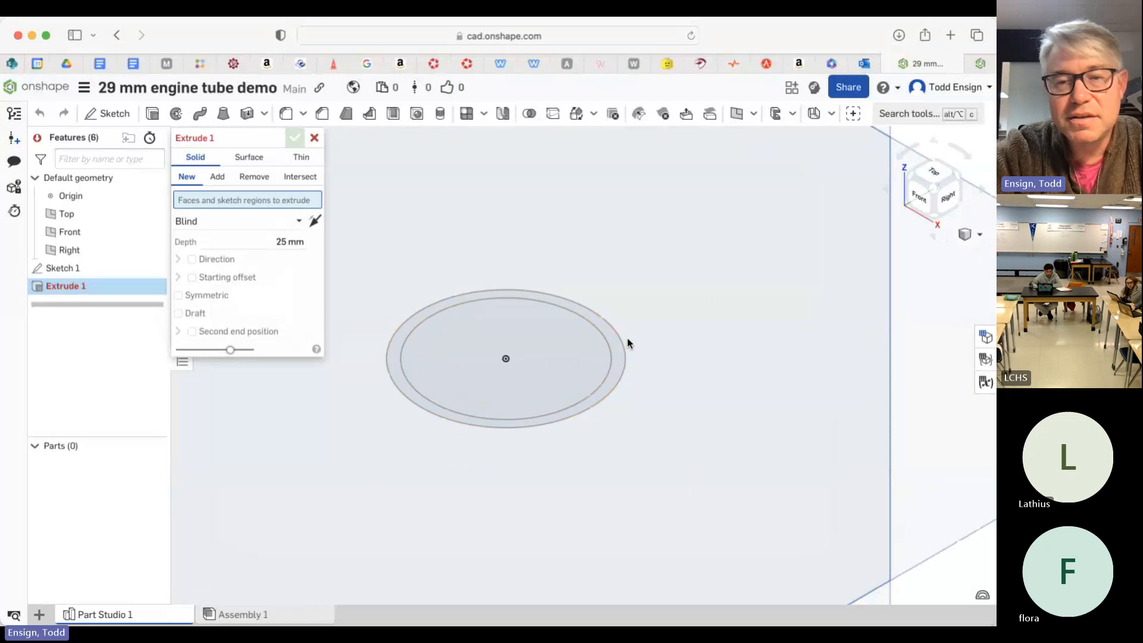
{"action": "left_click", "coordinate": [616, 367]}
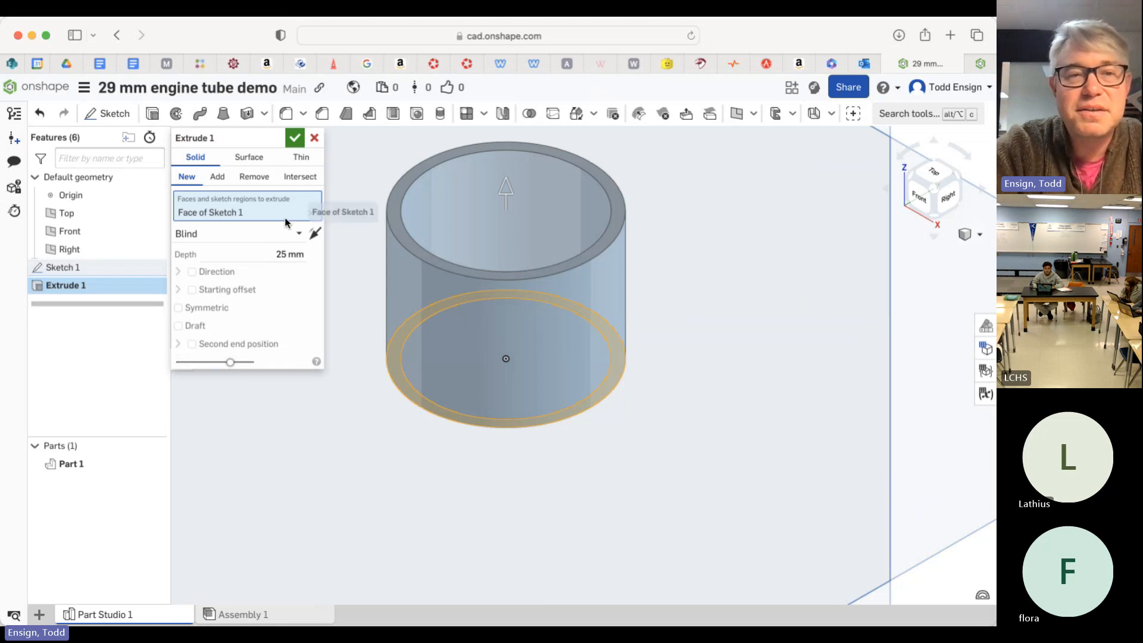
{"action": "left_click", "coordinate": [276, 256]}
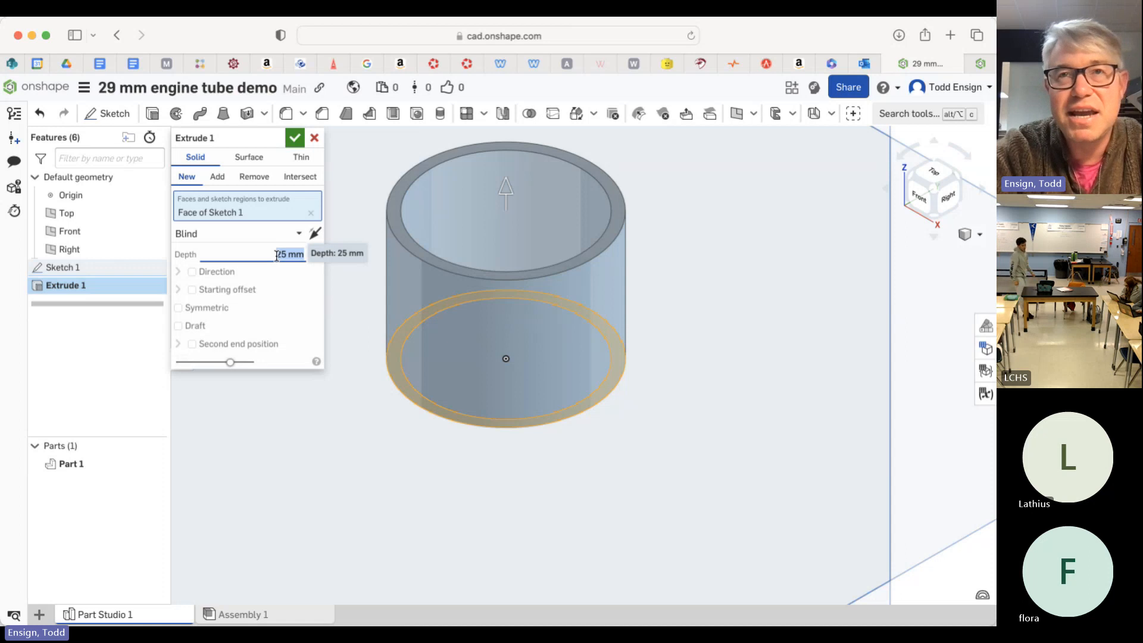
{"action": "type", "text": "100"}
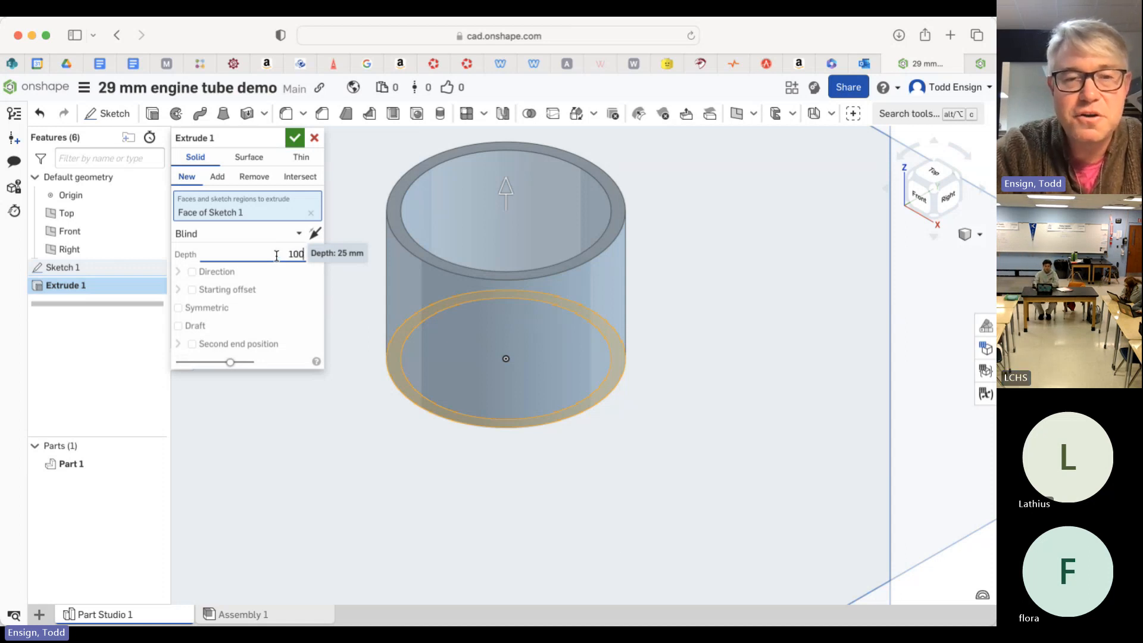
{"action": "key", "text": "Tab"}
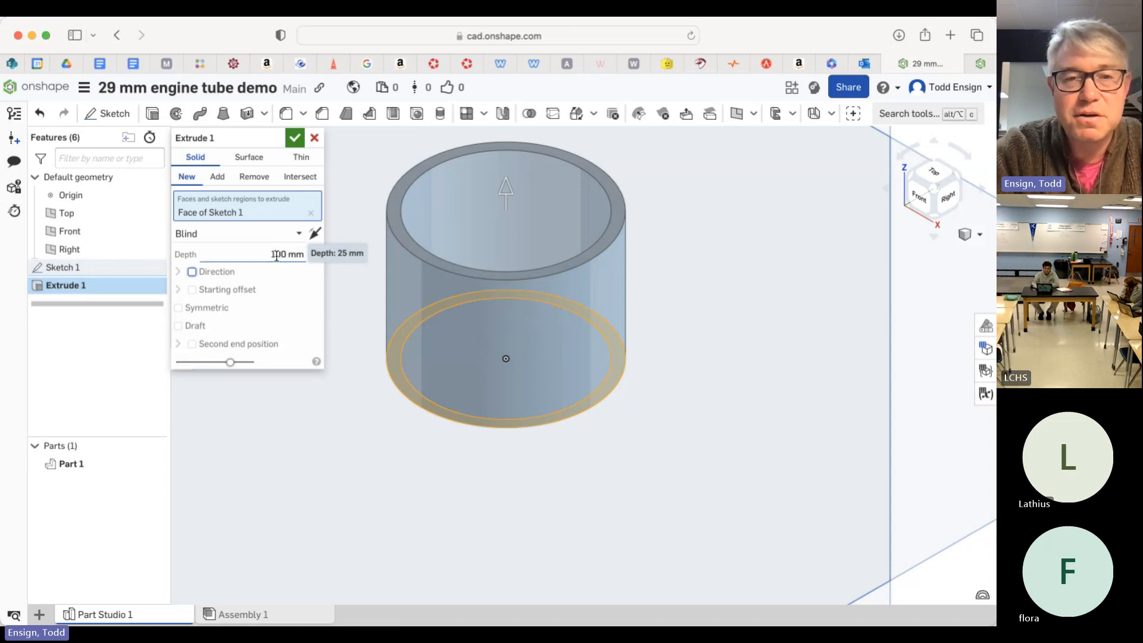
{"action": "scroll", "coordinate": [491, 326], "scroll_direction": "down", "scroll_amount": 4}
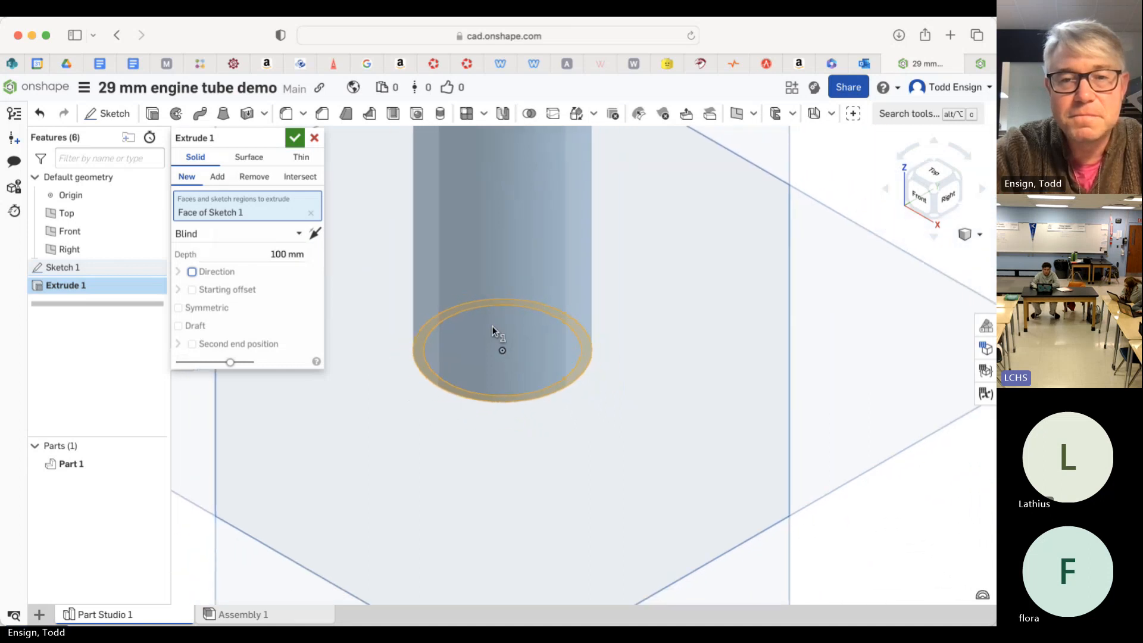
{"action": "scroll", "coordinate": [491, 326], "scroll_direction": "down", "scroll_amount": 5}
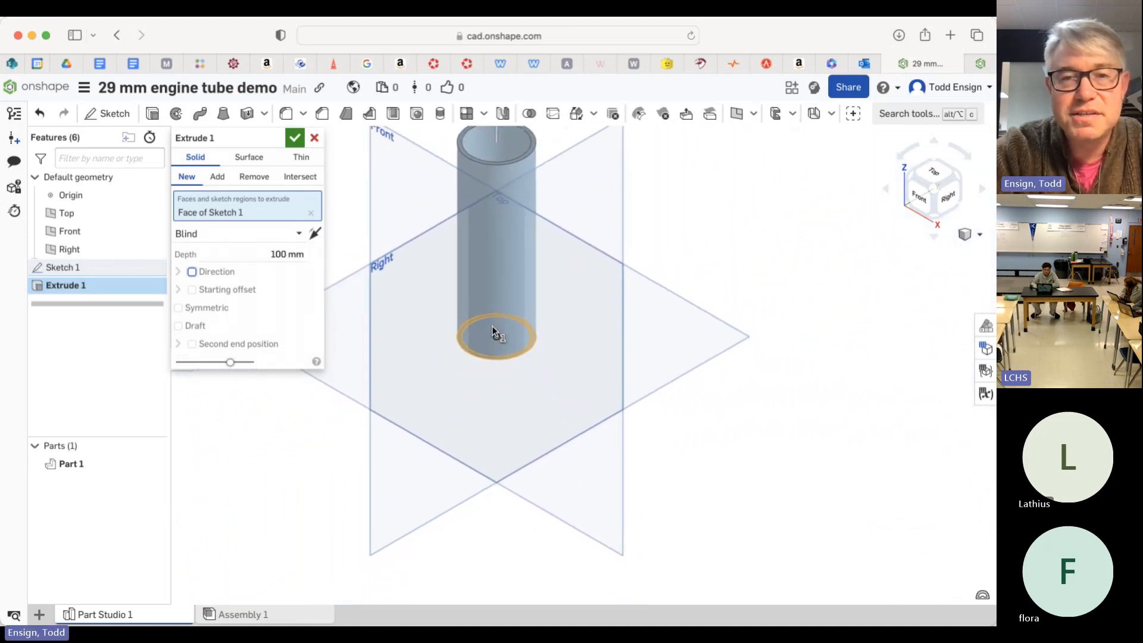
{"action": "scroll", "coordinate": [491, 326], "scroll_direction": "down", "scroll_amount": 2}
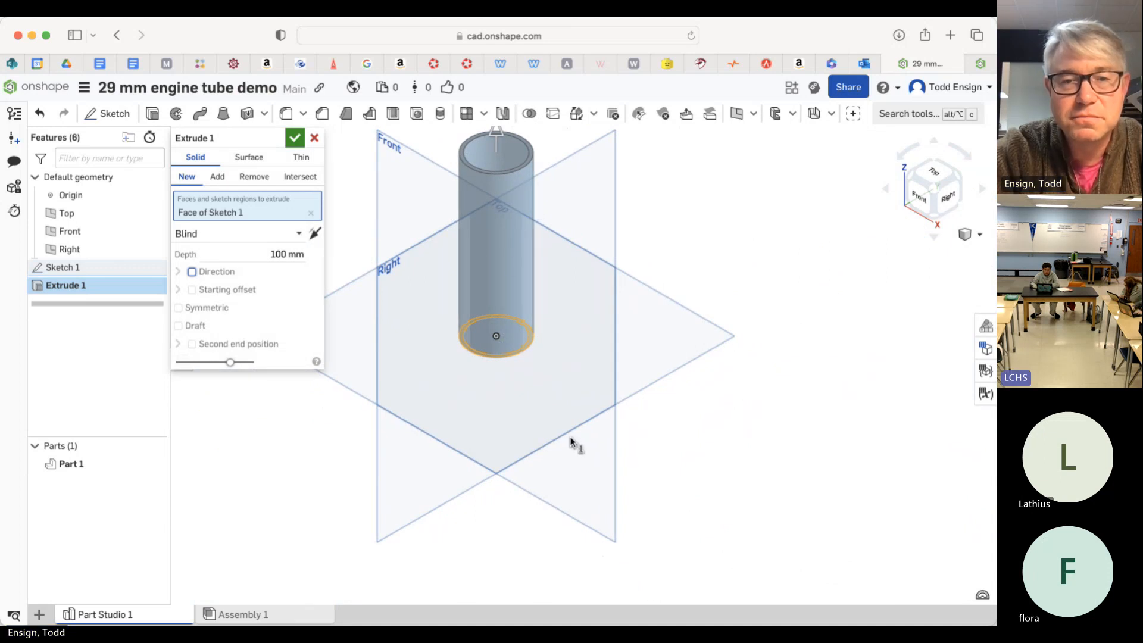
{"action": "left_click", "coordinate": [293, 139]}
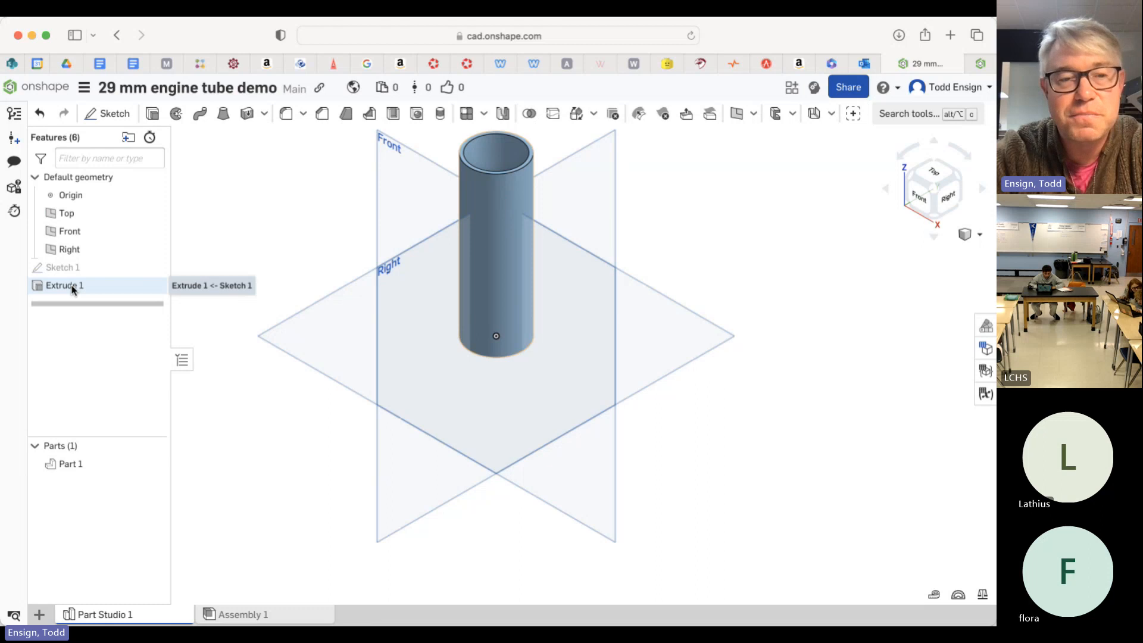
Export the tube part for download as "engine tube 29 mm" in binary STL format with millimeter units and fine resolution.
{"action": "left_click", "coordinate": [70, 464]}
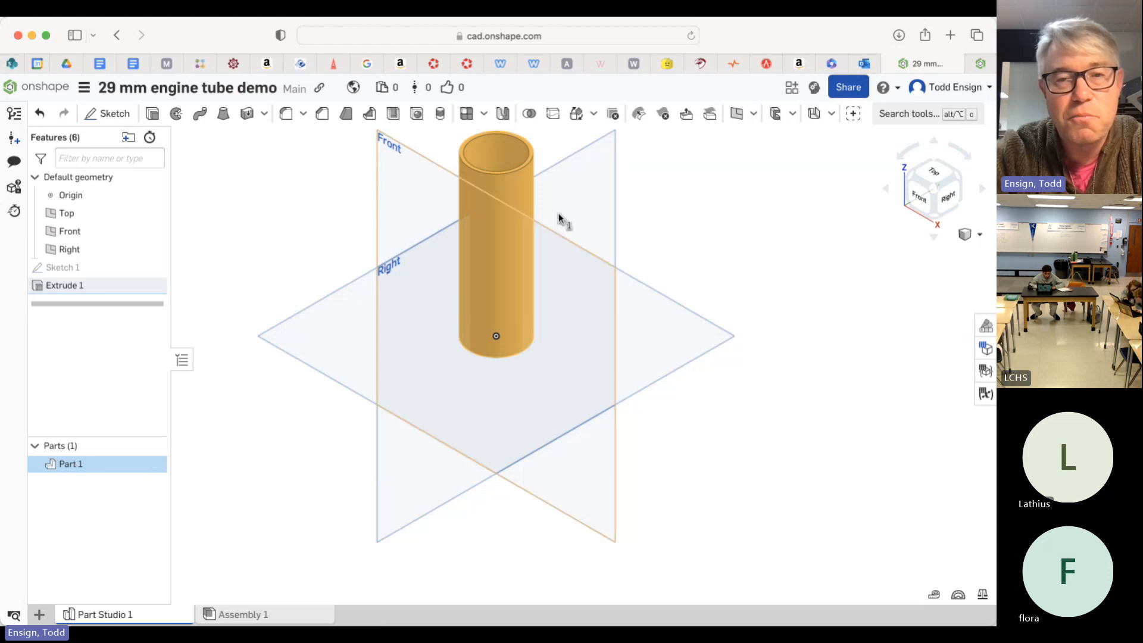
{"action": "right_click", "coordinate": [73, 468]}
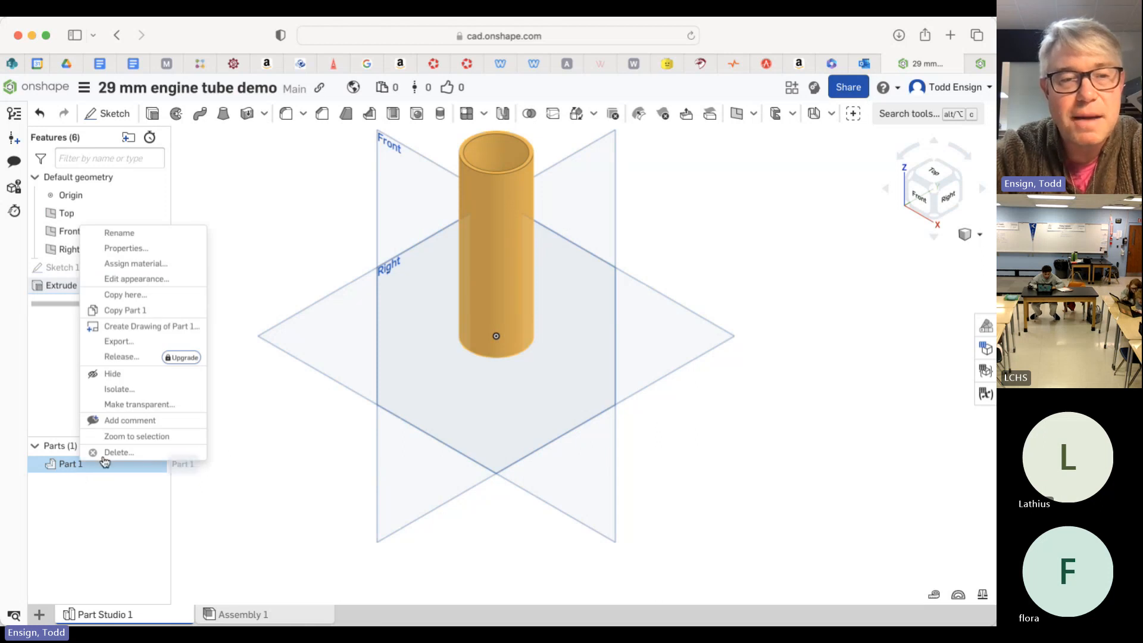
{"action": "left_click", "coordinate": [138, 344]}
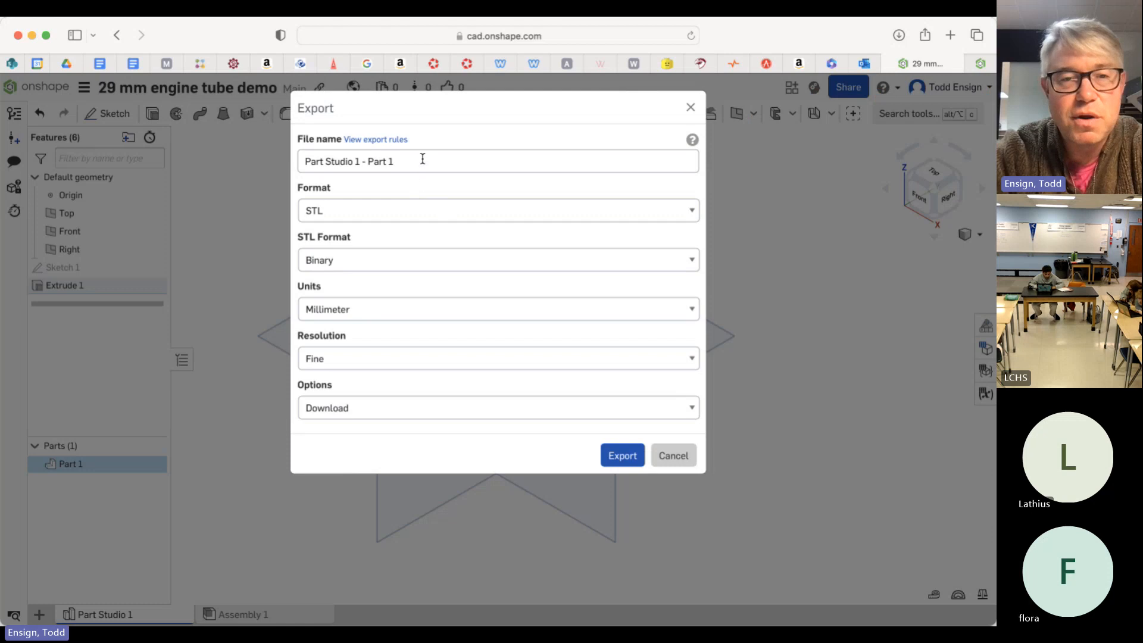
{"action": "left_click_drag", "start_coordinate": [422, 159], "coordinate": [223, 158]}
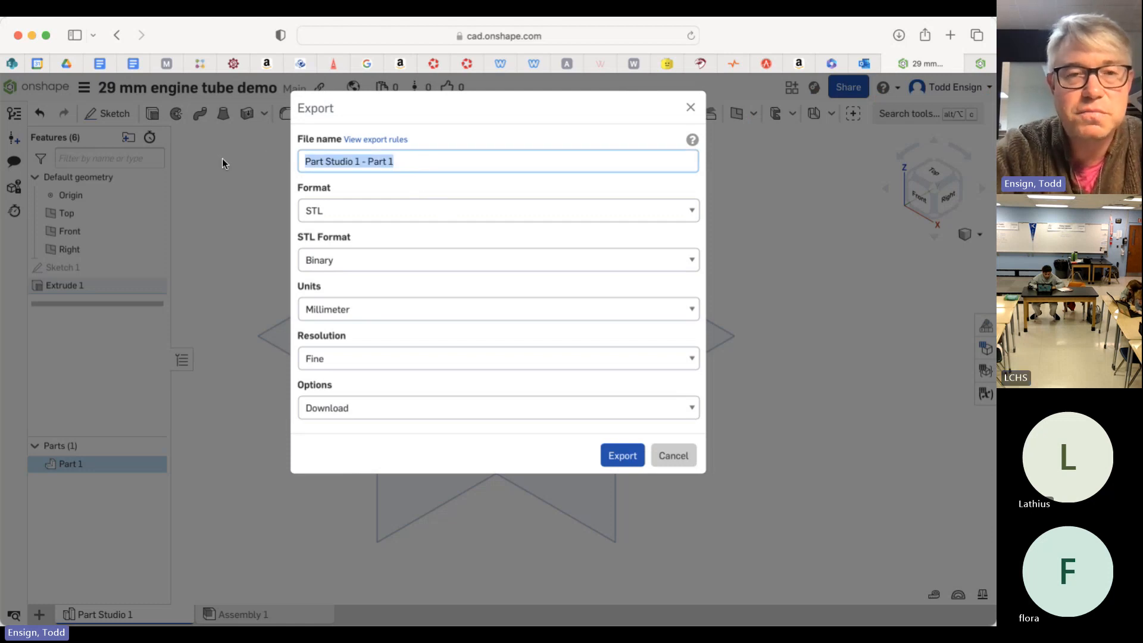
{"action": "type", "text": "engine tube"}
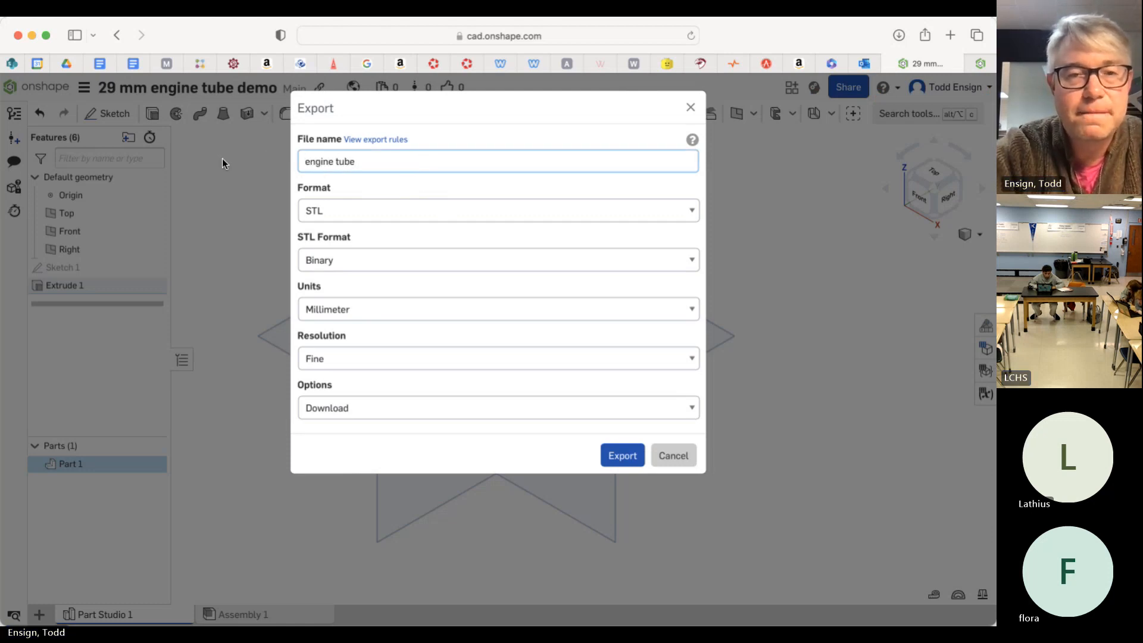
{"action": "type", "text": " 2"}
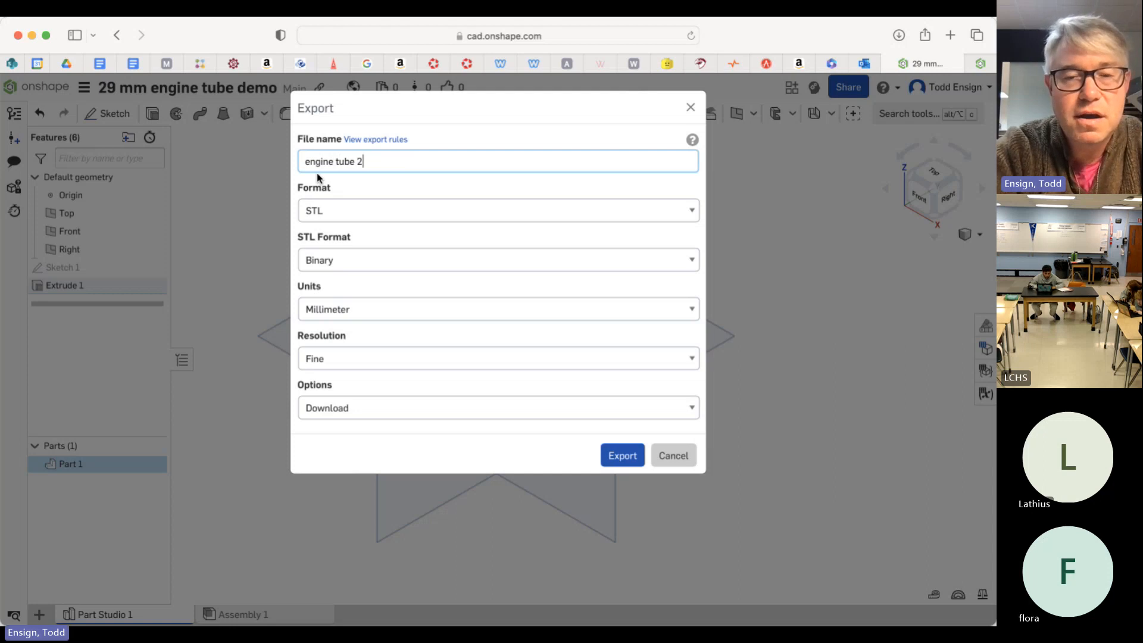
{"action": "type", "text": "9 mm"}
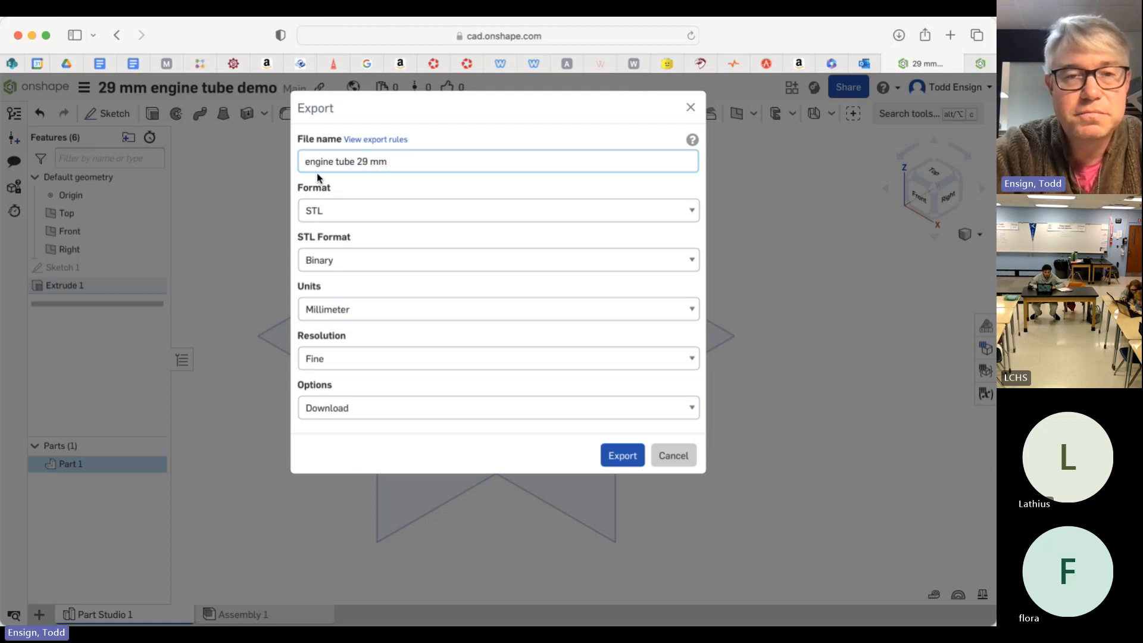
{"action": "left_click", "coordinate": [343, 218]}
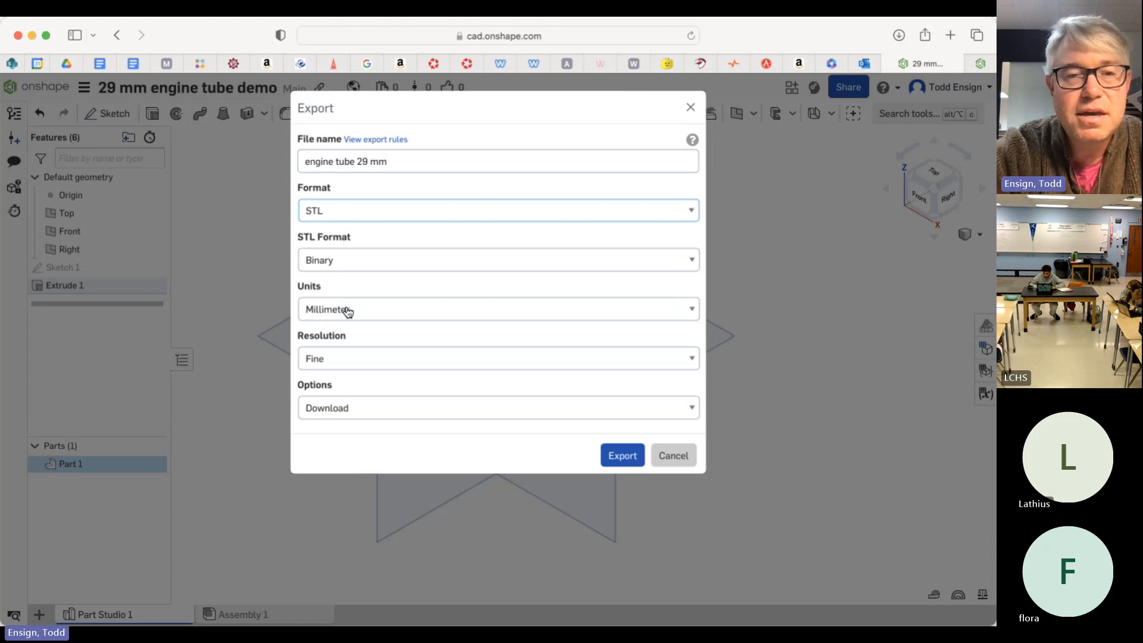
{"action": "left_click", "coordinate": [361, 358]}
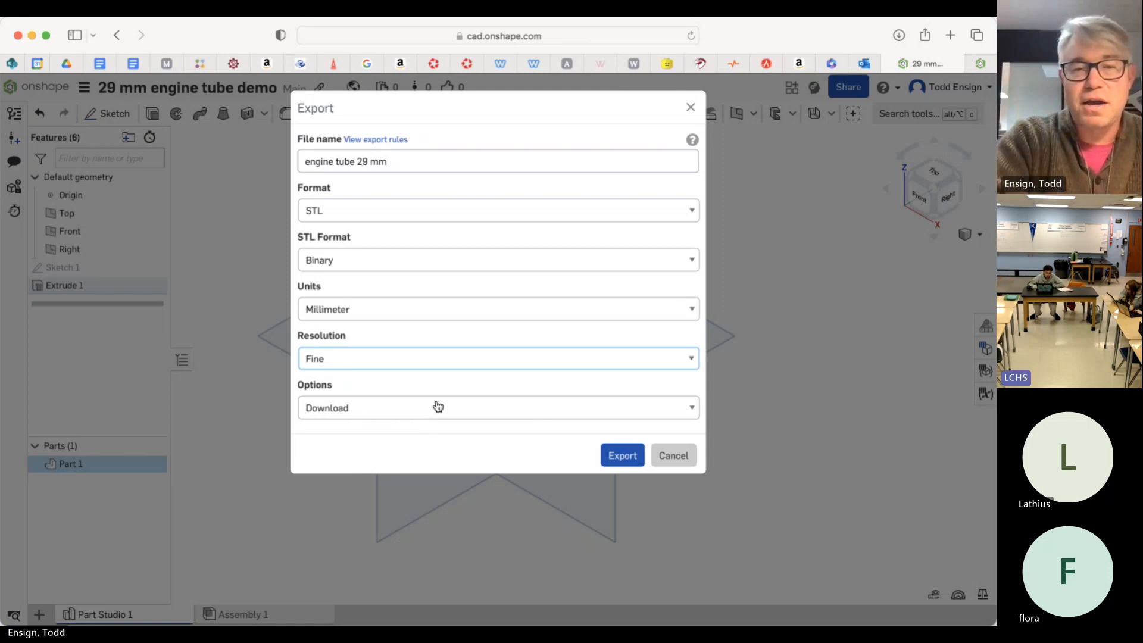
{"action": "left_click", "coordinate": [632, 457]}
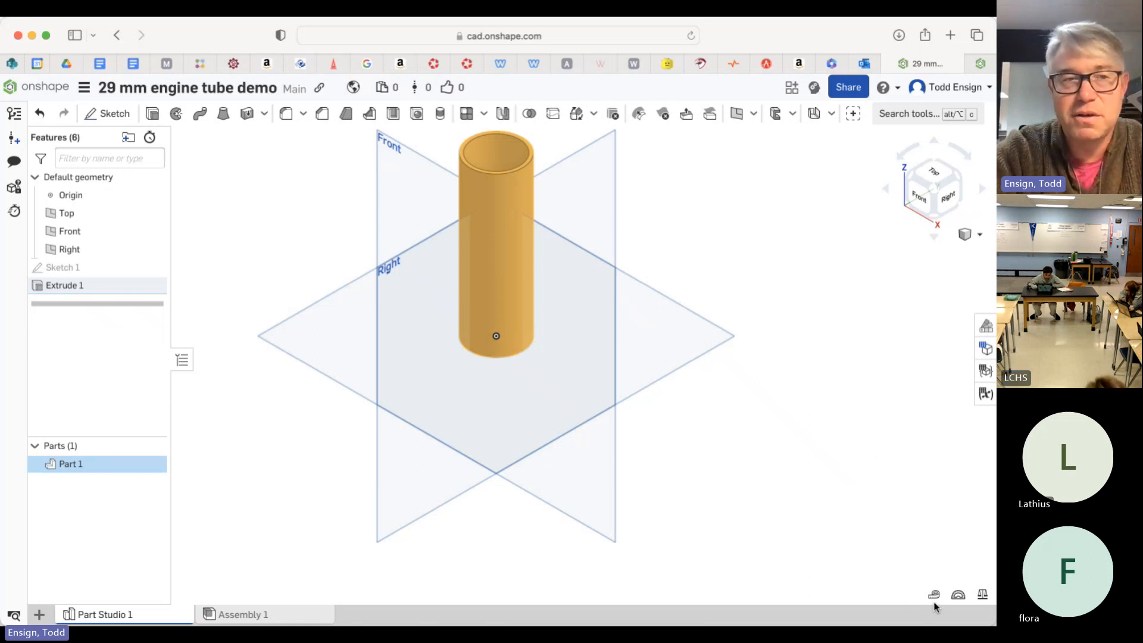
{"action": "left_click", "coordinate": [736, 537]}
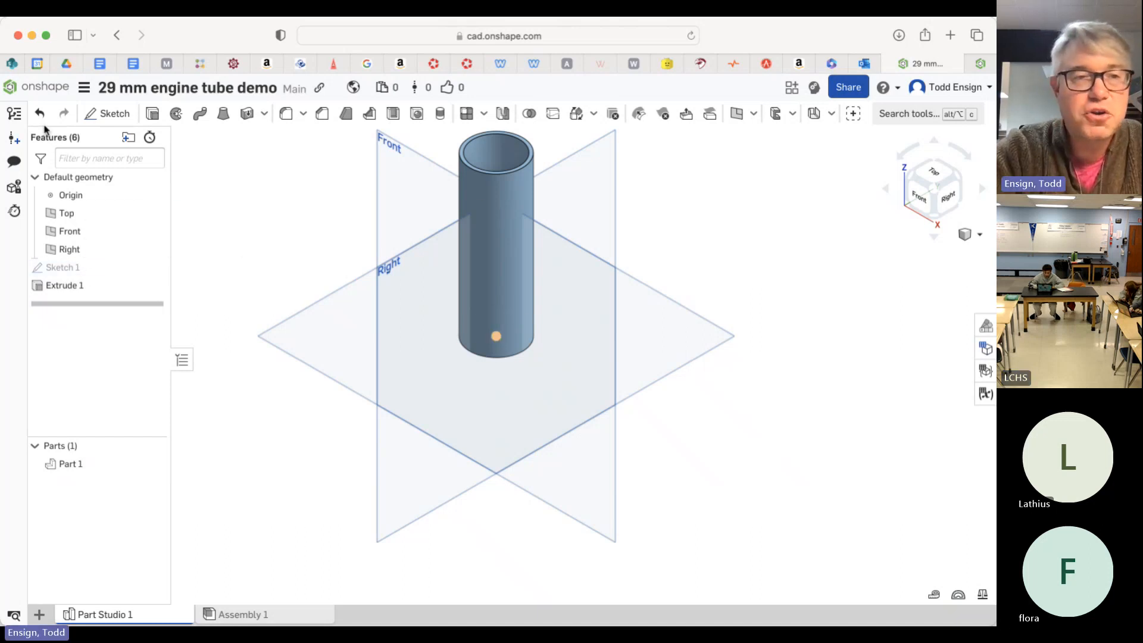
Return to the documents page and create a new public document named "bt 80 center rings 33 ID".
{"action": "left_click", "coordinate": [53, 91]}
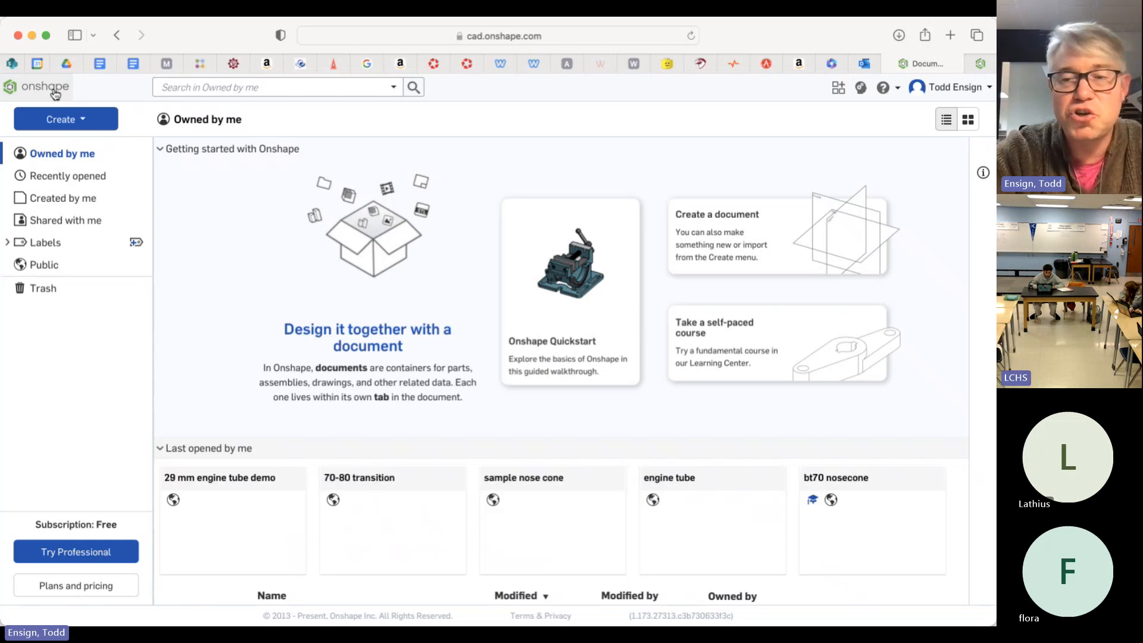
{"action": "left_click", "coordinate": [57, 118]}
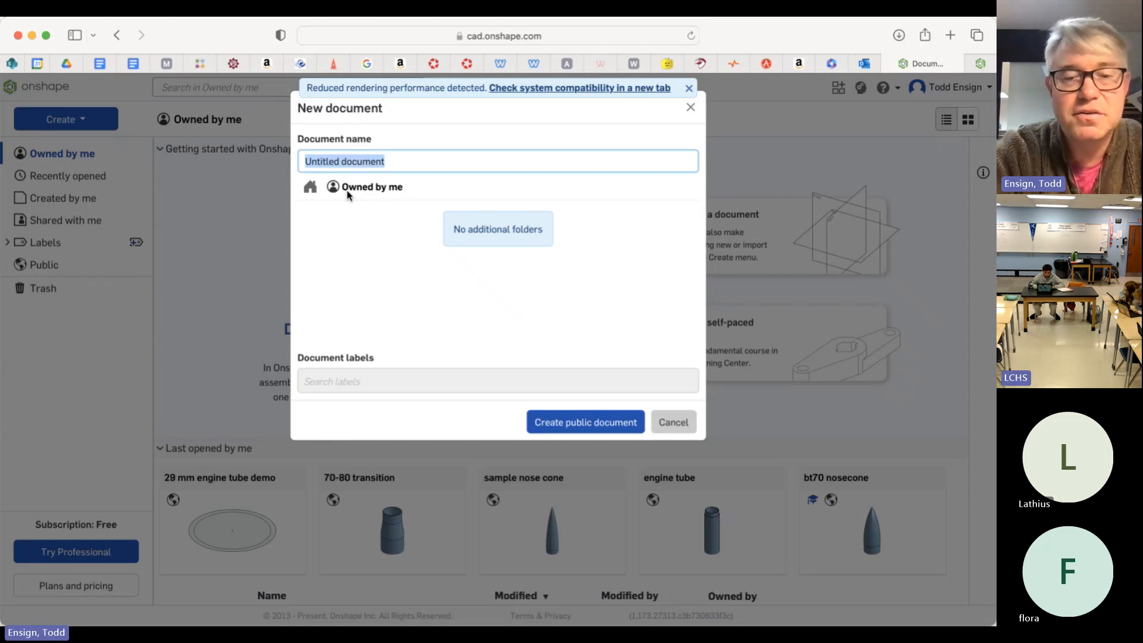
{"action": "type", "text": "bt 80 center rings 33 ID"}
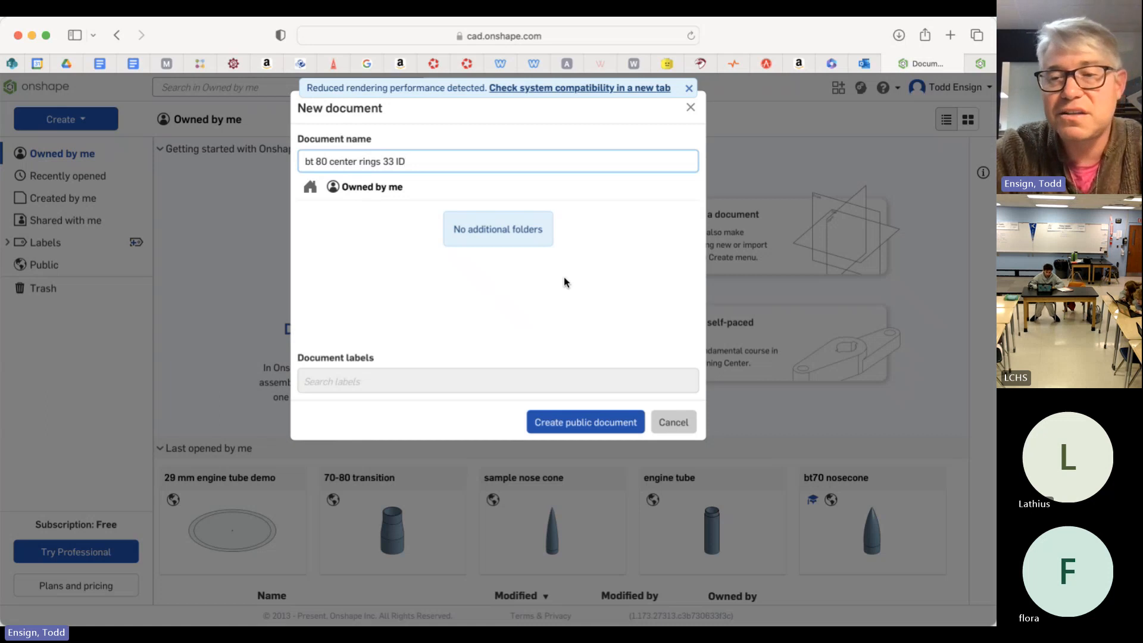
{"action": "left_click", "coordinate": [563, 424]}
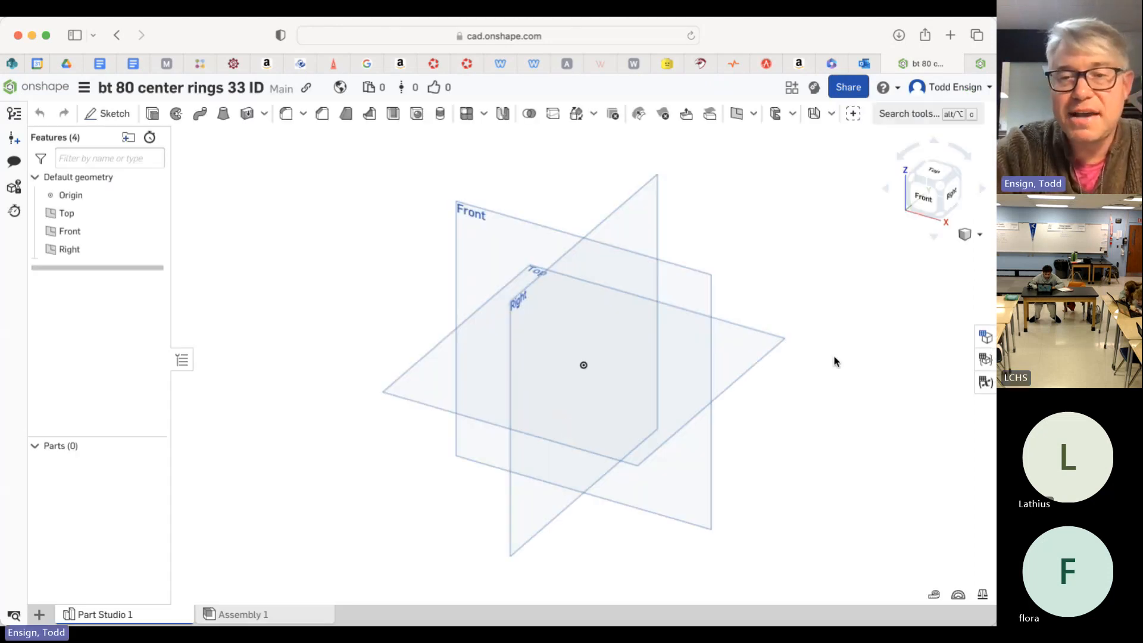
Start a new sketch on the Top plane, viewed straight from above.
{"action": "left_click", "coordinate": [758, 353]}
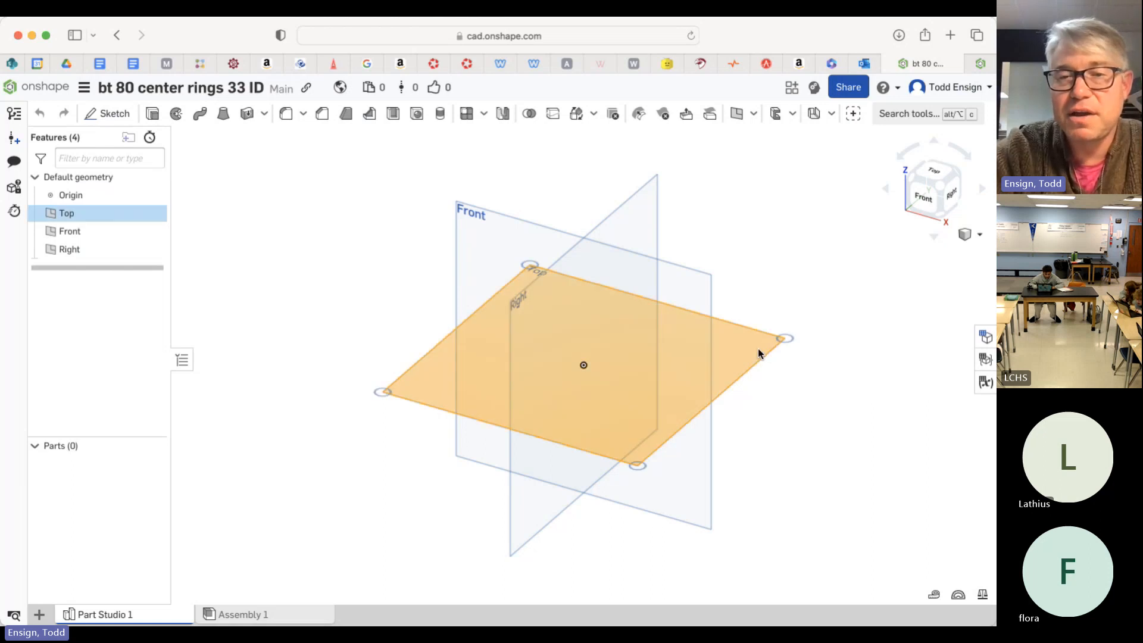
{"action": "left_click", "coordinate": [933, 177]}
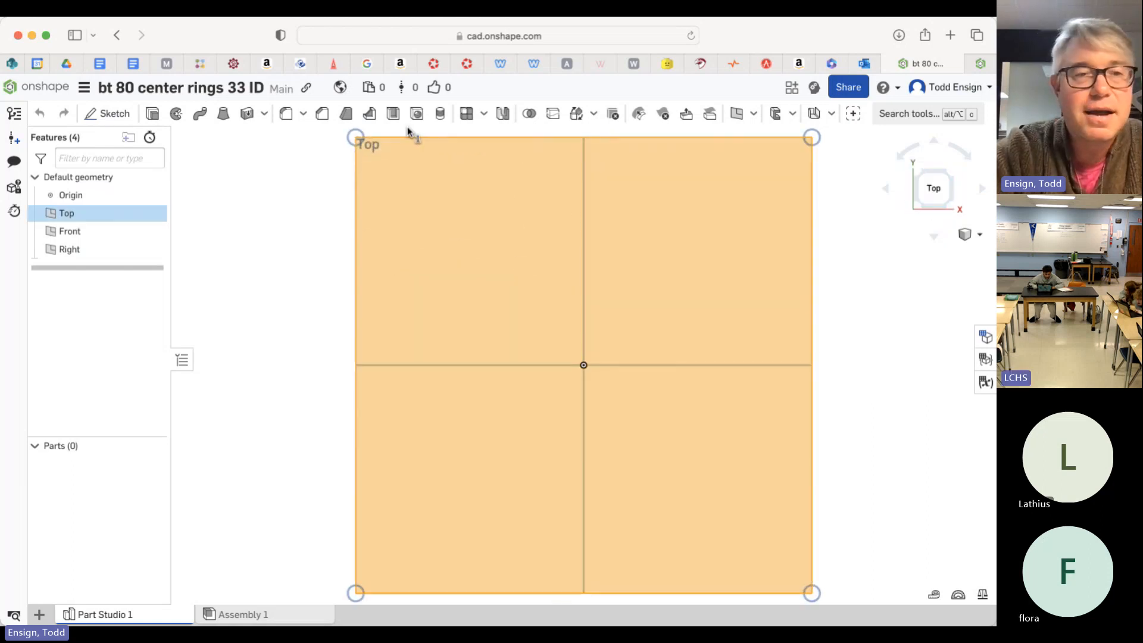
{"action": "left_click", "coordinate": [116, 113]}
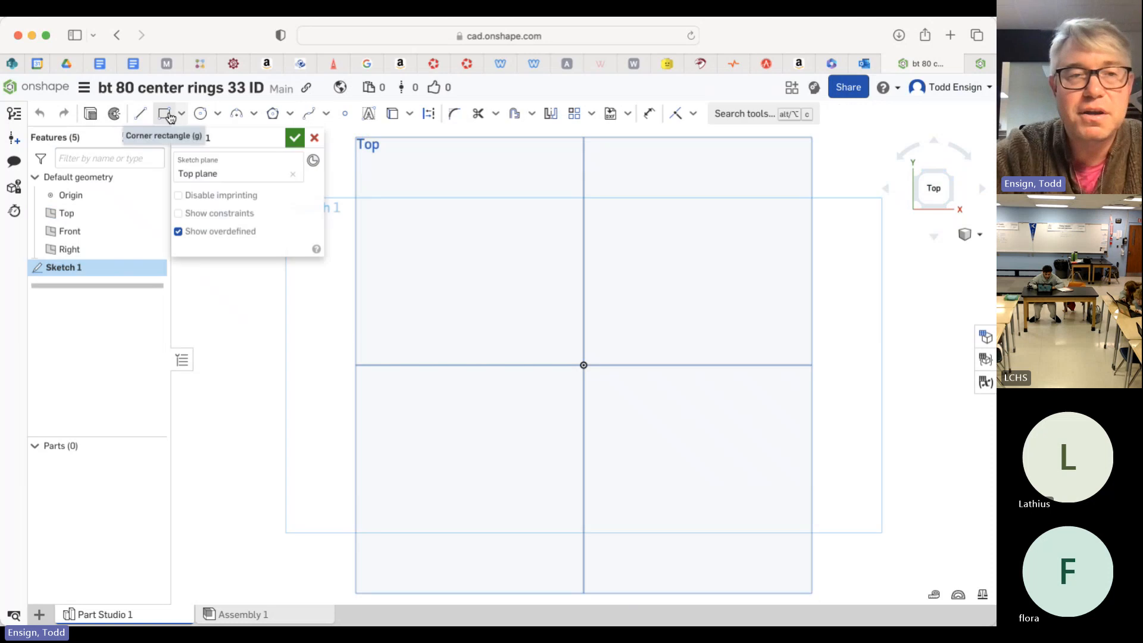
Sketch a center point circle on the origin with a diameter of 33 mm.
{"action": "left_click", "coordinate": [200, 113]}
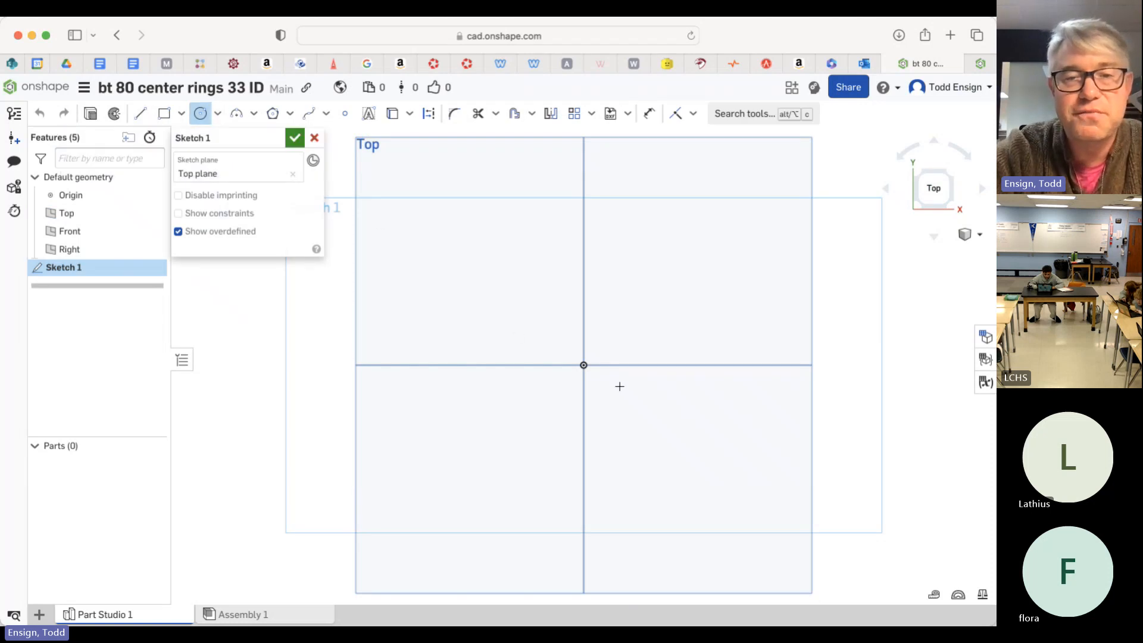
{"action": "left_click", "coordinate": [584, 364]}
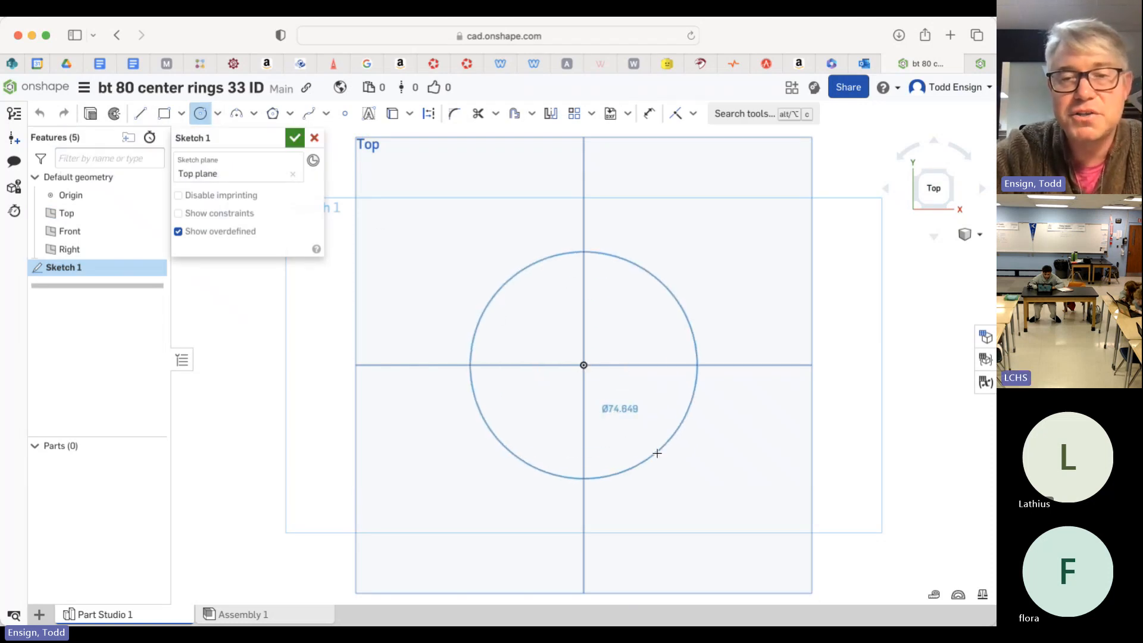
{"action": "left_click", "coordinate": [657, 453]}
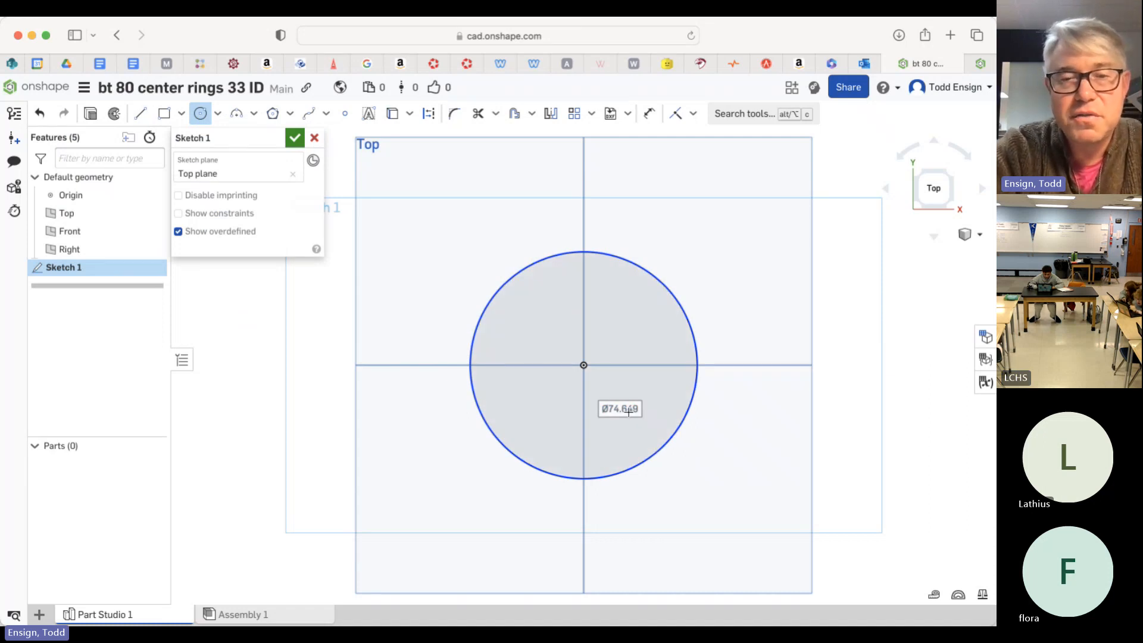
{"action": "type", "text": "33"}
{"action": "key", "text": "Return"}
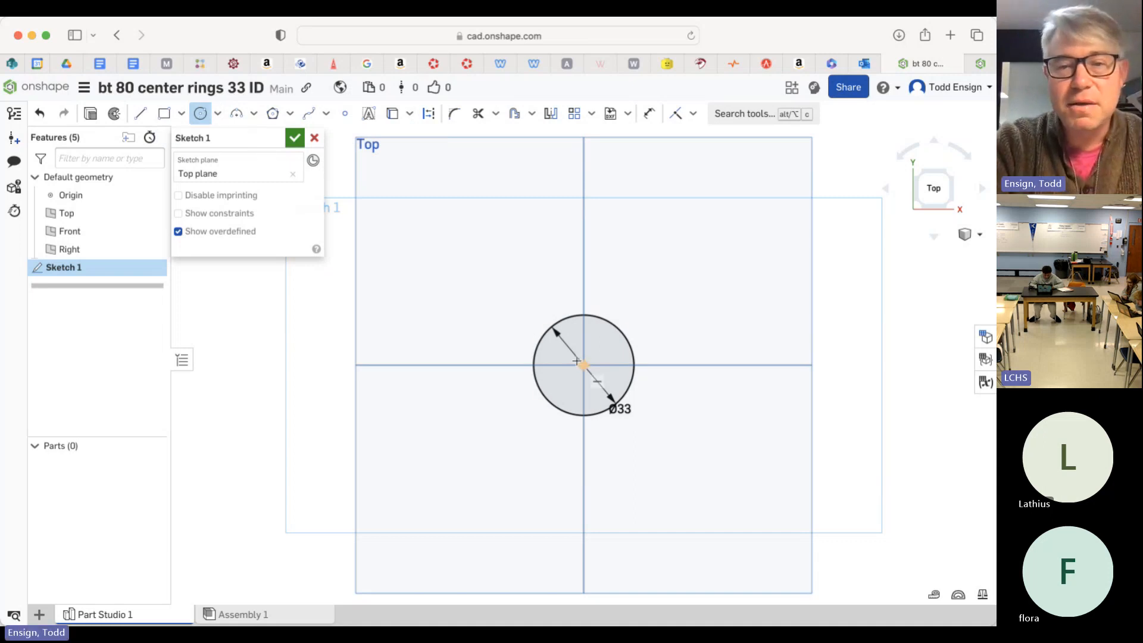
Add a concentric 65 mm diameter outer circle, checking the BT-80 tube's inner diameter on the Apogee page, and finish the sketch.
{"action": "left_click", "coordinate": [584, 365]}
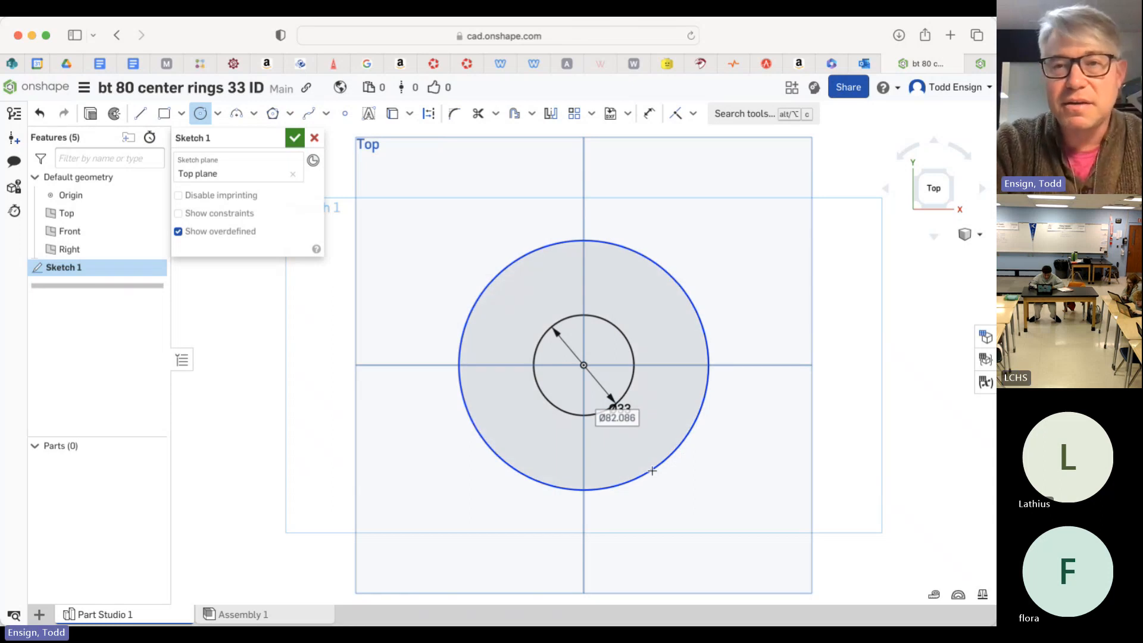
{"action": "left_click", "coordinate": [765, 65]}
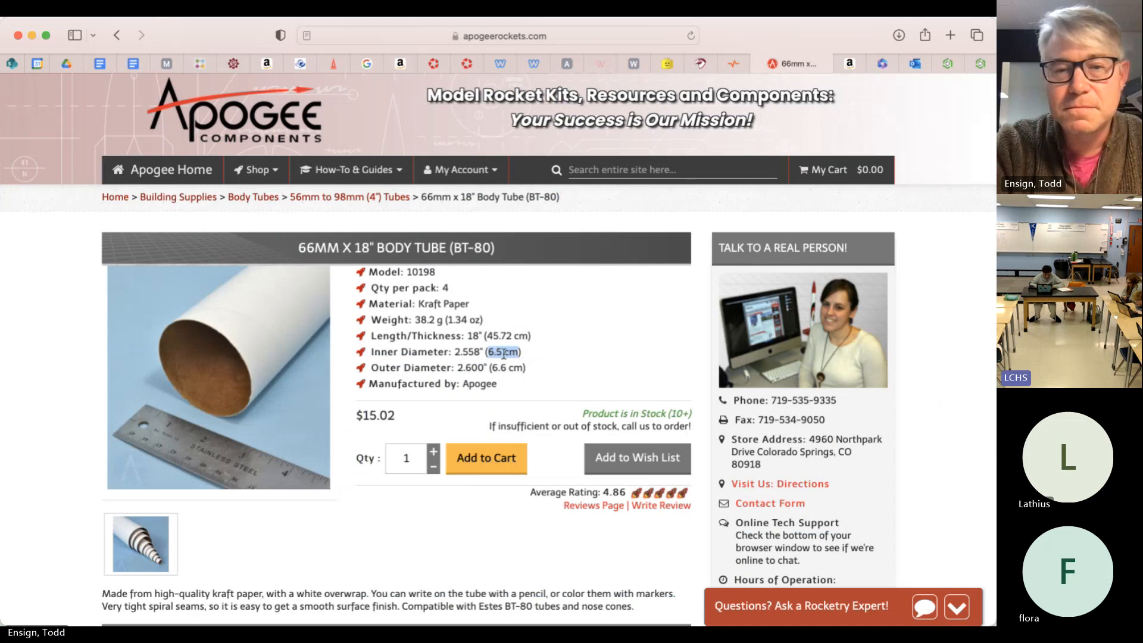
{"action": "scroll", "coordinate": [503, 353], "scroll_direction": "up", "scroll_amount": 2}
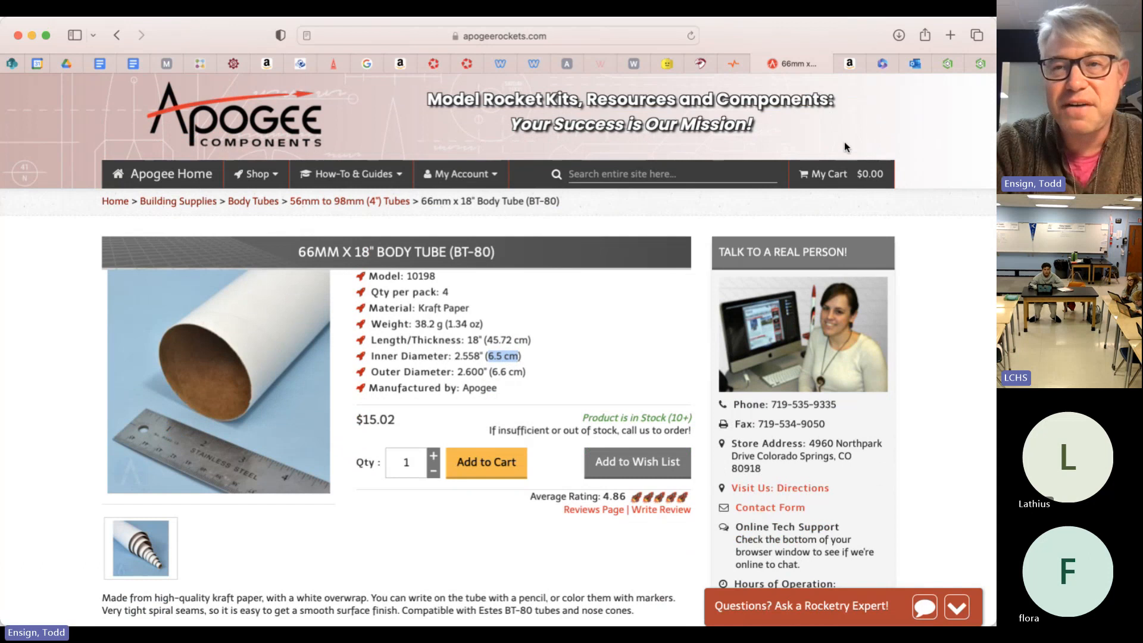
{"action": "left_click", "coordinate": [948, 64]}
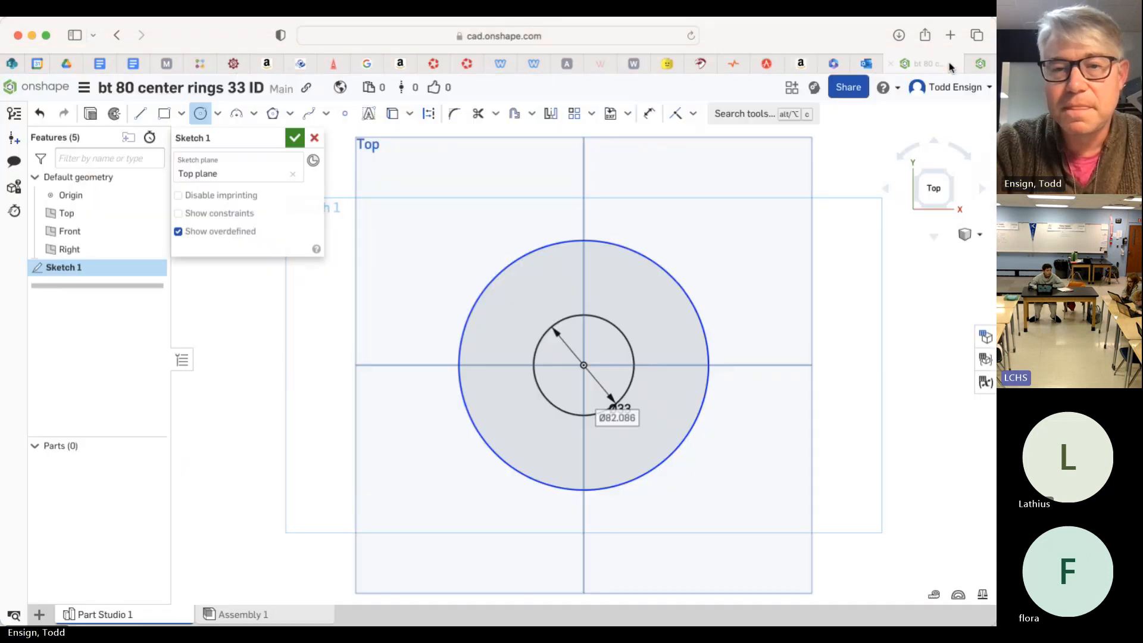
{"action": "type", "text": "6"}
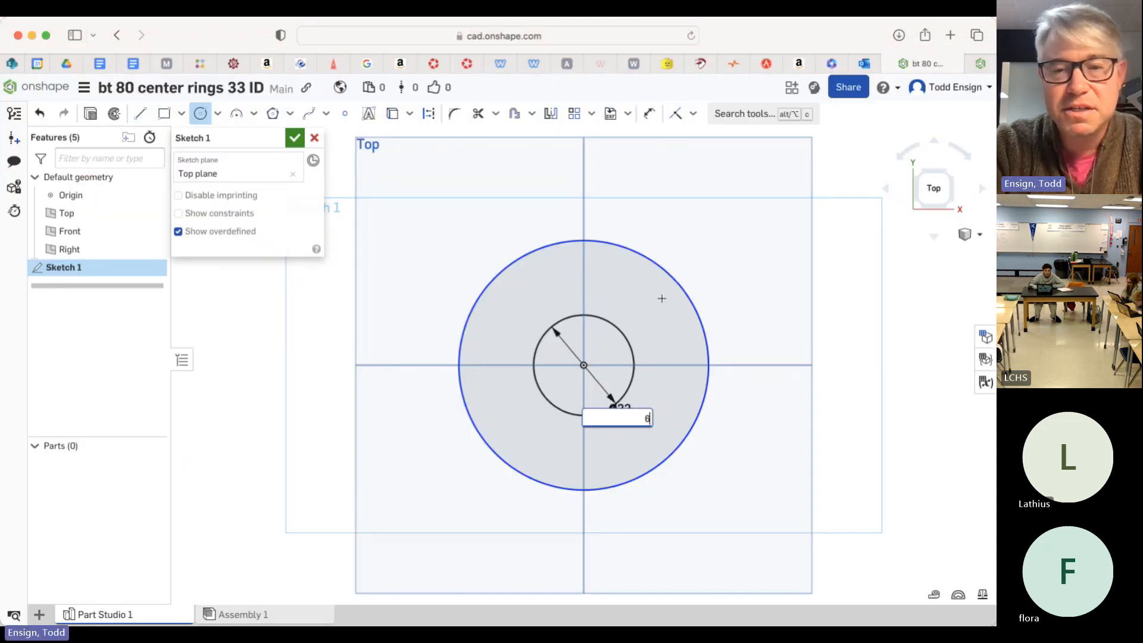
{"action": "type", "text": "5"}
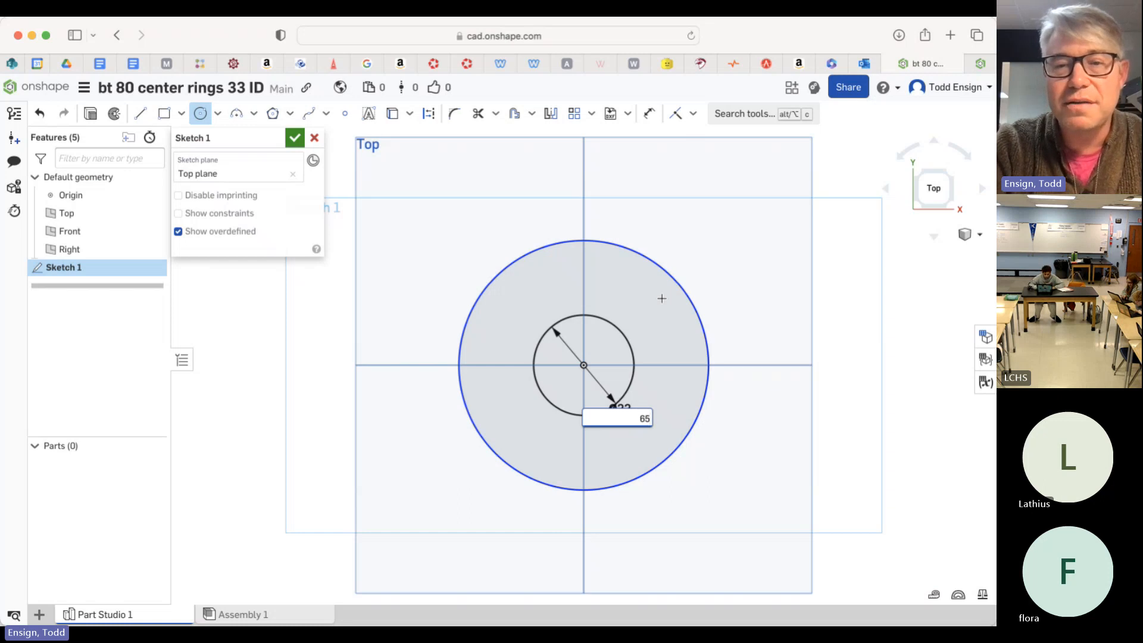
{"action": "key", "text": "Return"}
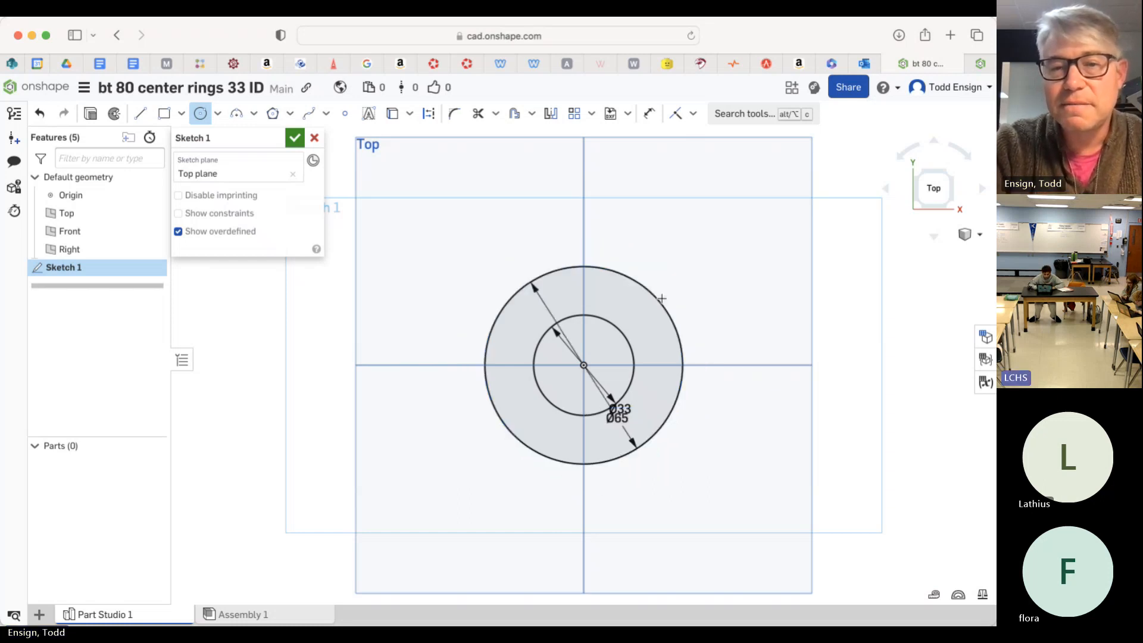
{"action": "left_click", "coordinate": [295, 138]}
In an isometric view, start a blind extrude of the ring between the two circles as a new solid.
{"action": "left_click", "coordinate": [980, 235]}
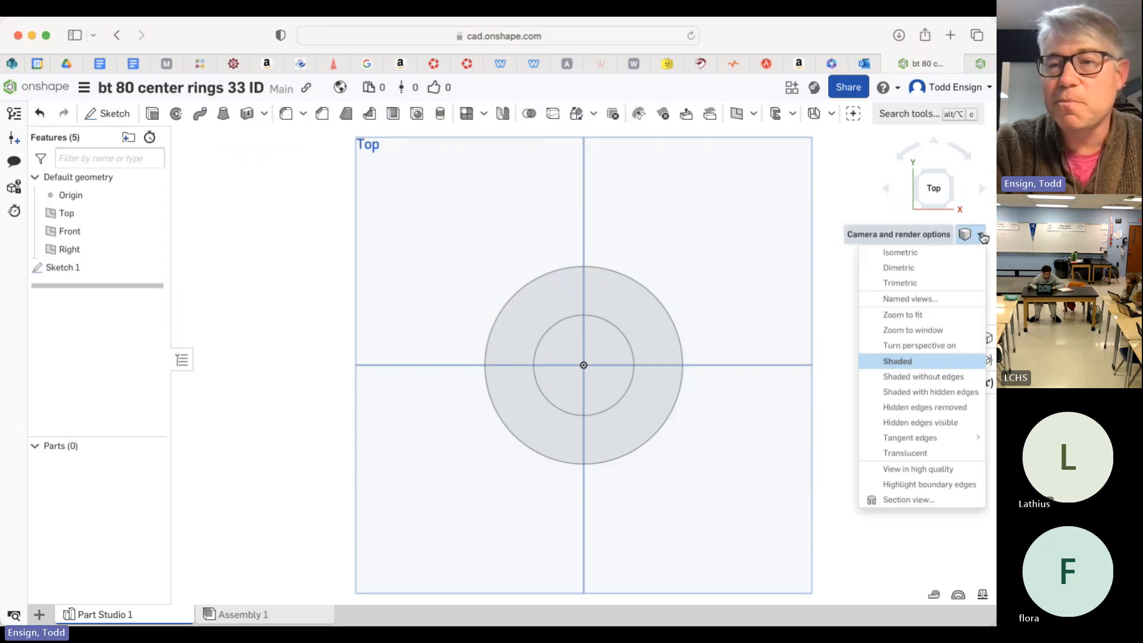
{"action": "left_click", "coordinate": [928, 252]}
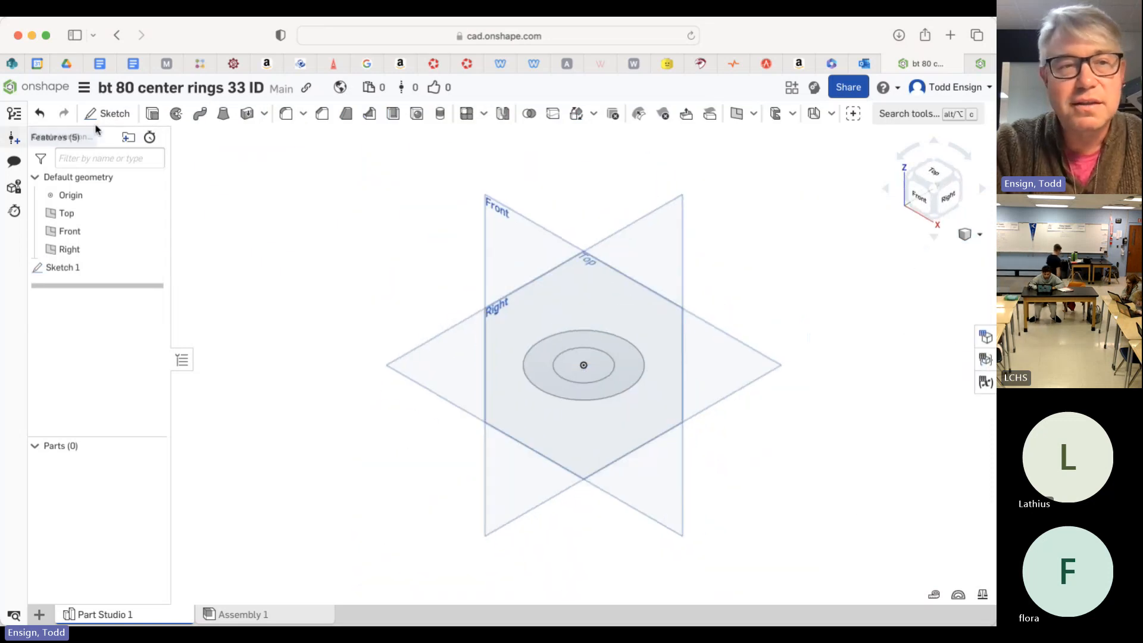
{"action": "left_click", "coordinate": [153, 115]}
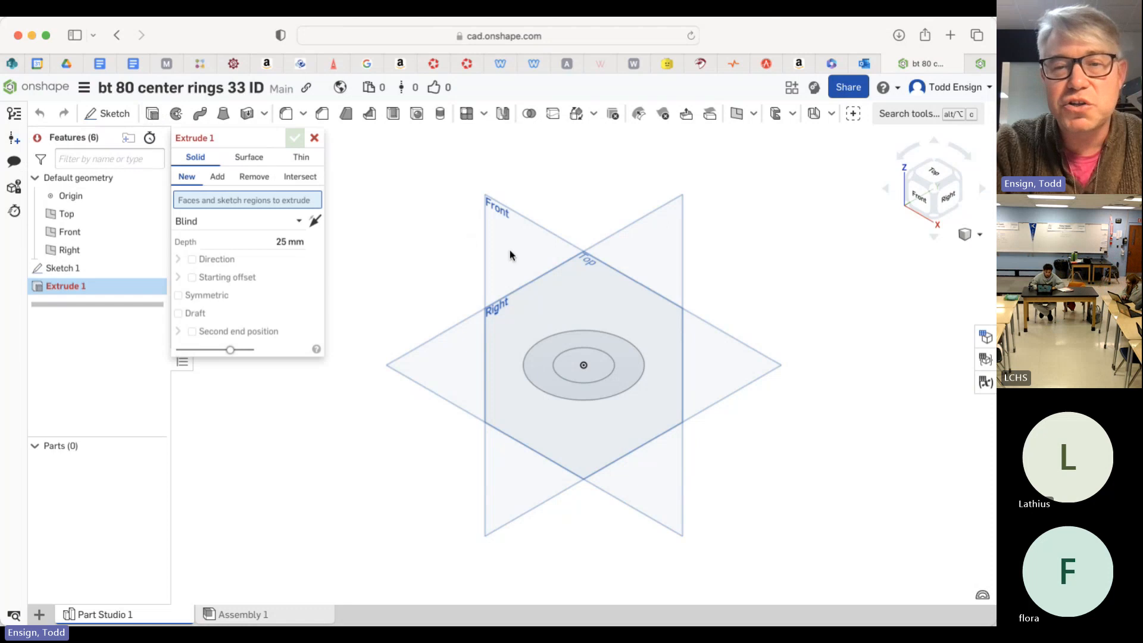
{"action": "left_click", "coordinate": [626, 356]}
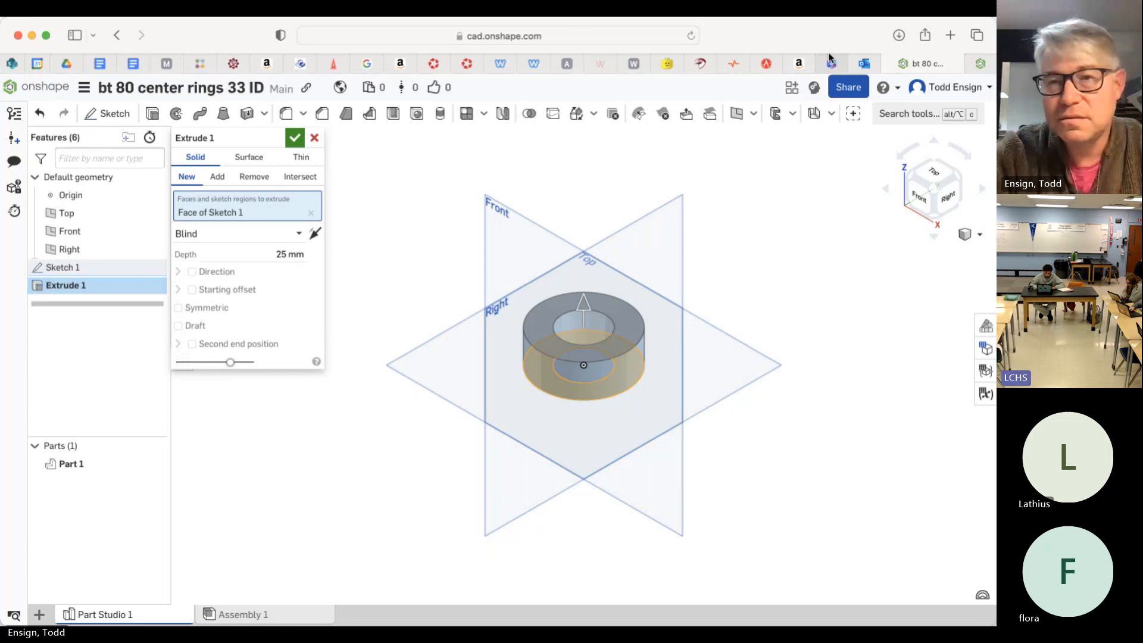
Open apogeerockets.com in the browser and go to the Centering Rings category of the Building Supplies.
{"action": "left_click", "coordinate": [767, 63]}
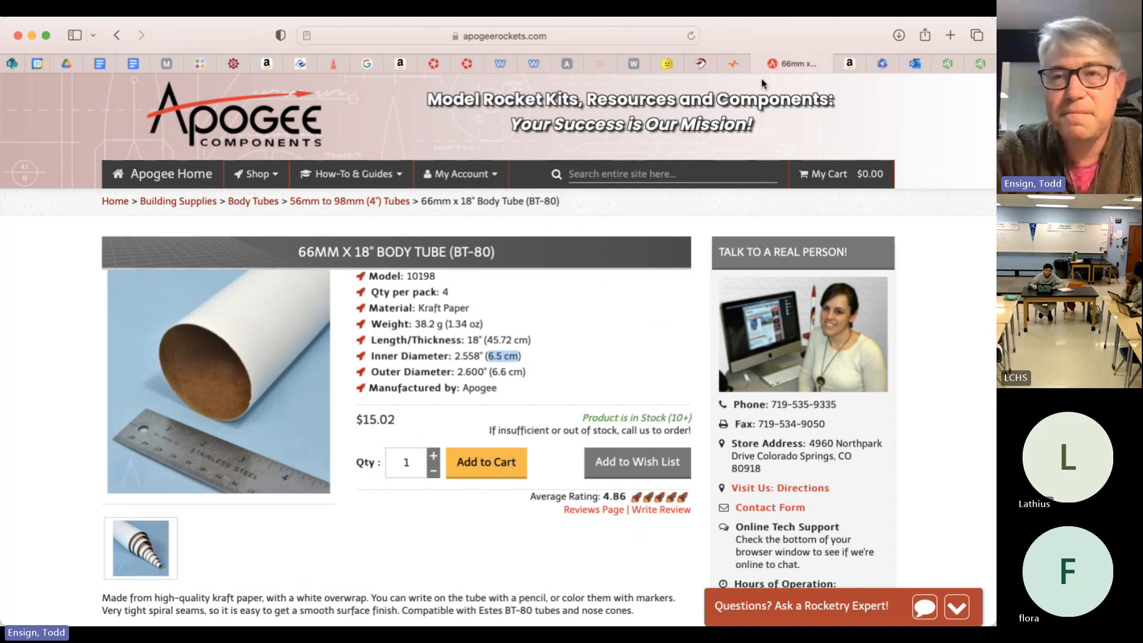
{"action": "left_click", "coordinate": [733, 60]}
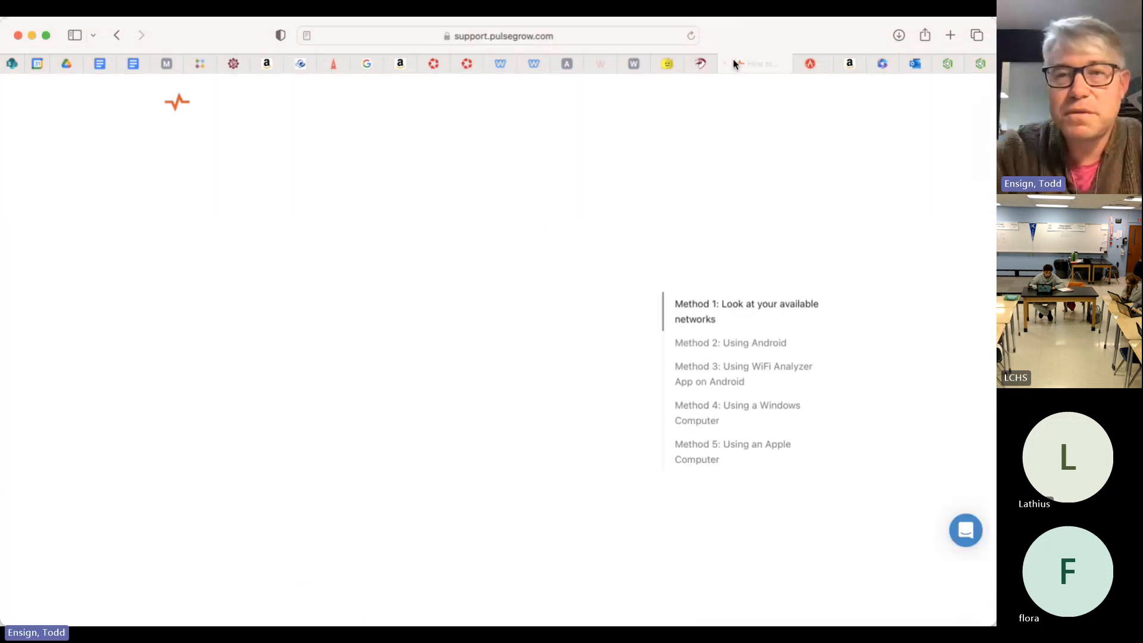
{"action": "left_click", "coordinate": [599, 32]}
{"action": "type", "text": "apogeerockets"}
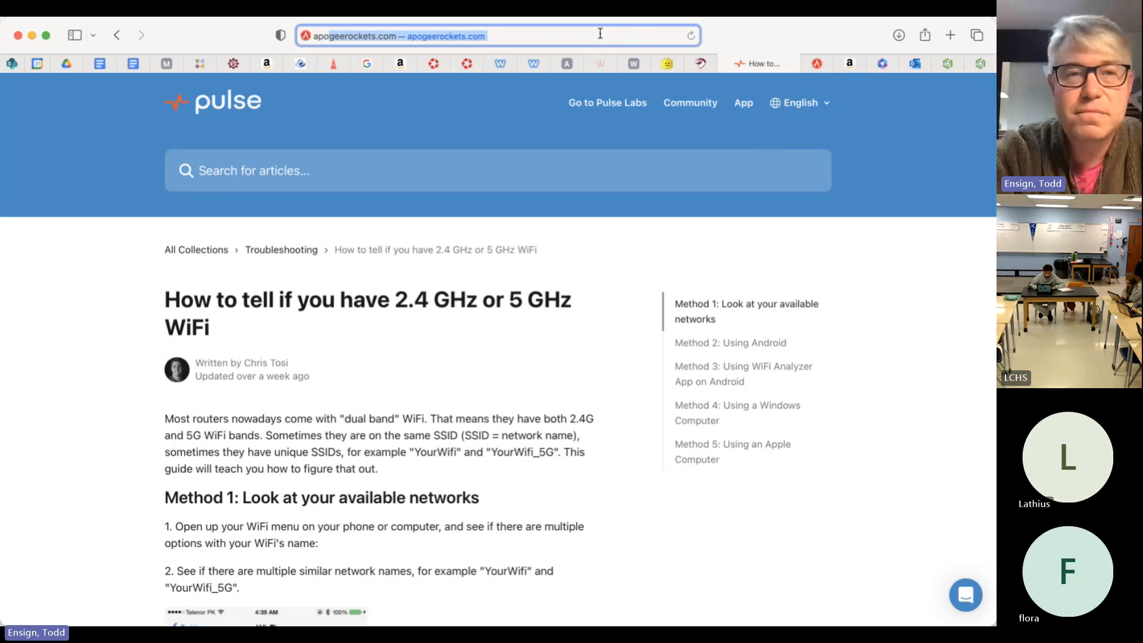
{"action": "key", "text": "Return"}
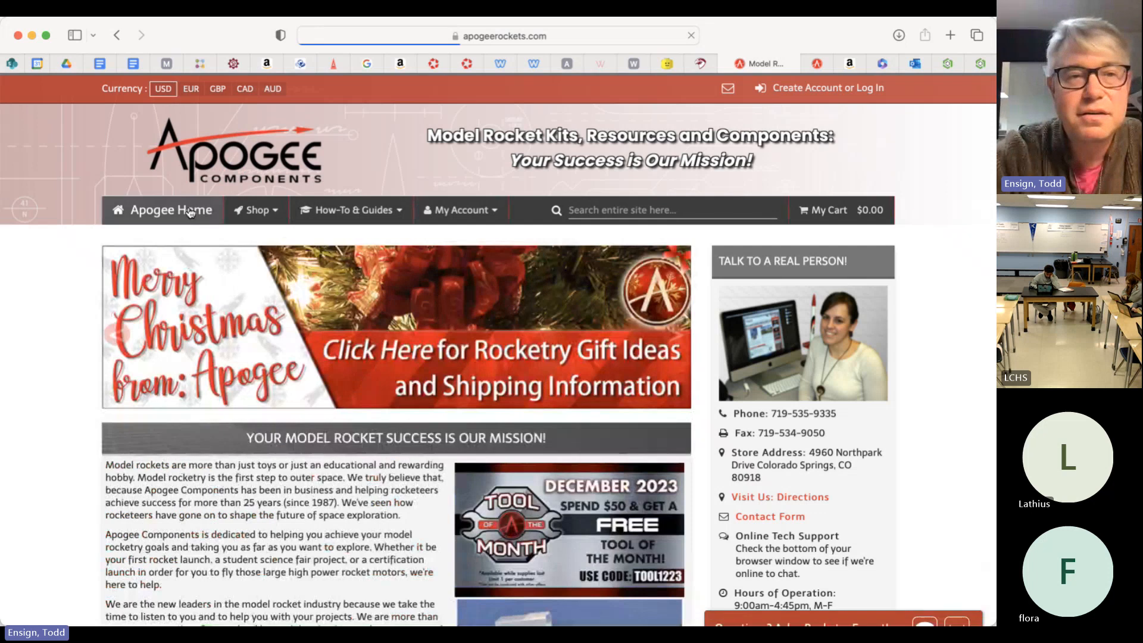
{"action": "left_click", "coordinate": [257, 213]}
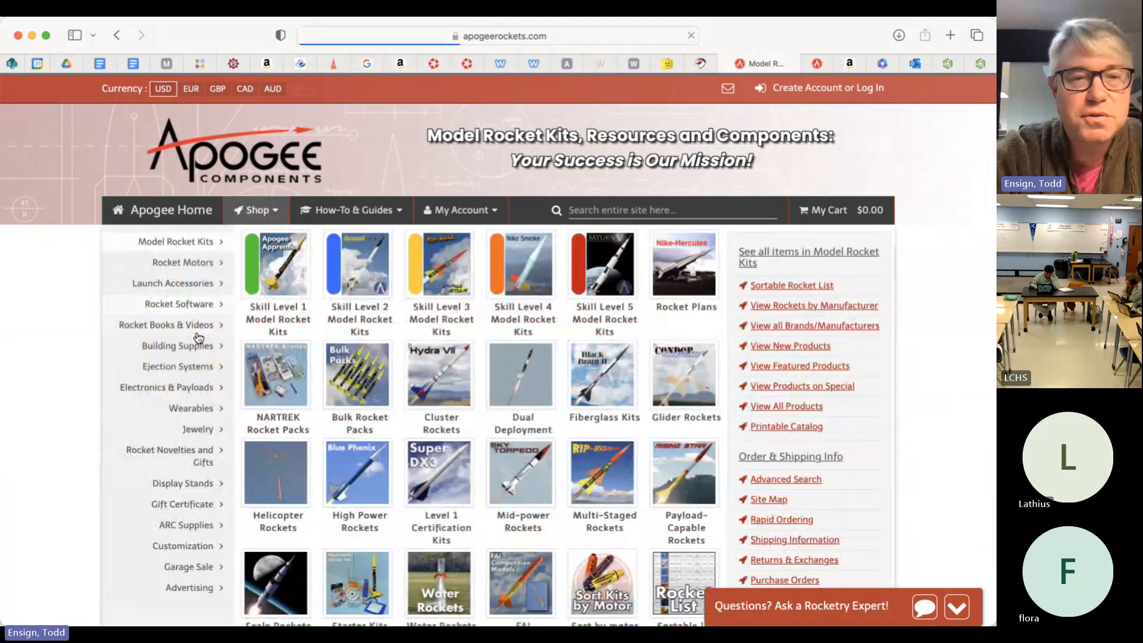
{"action": "mouse_move", "coordinate": [198, 347]}
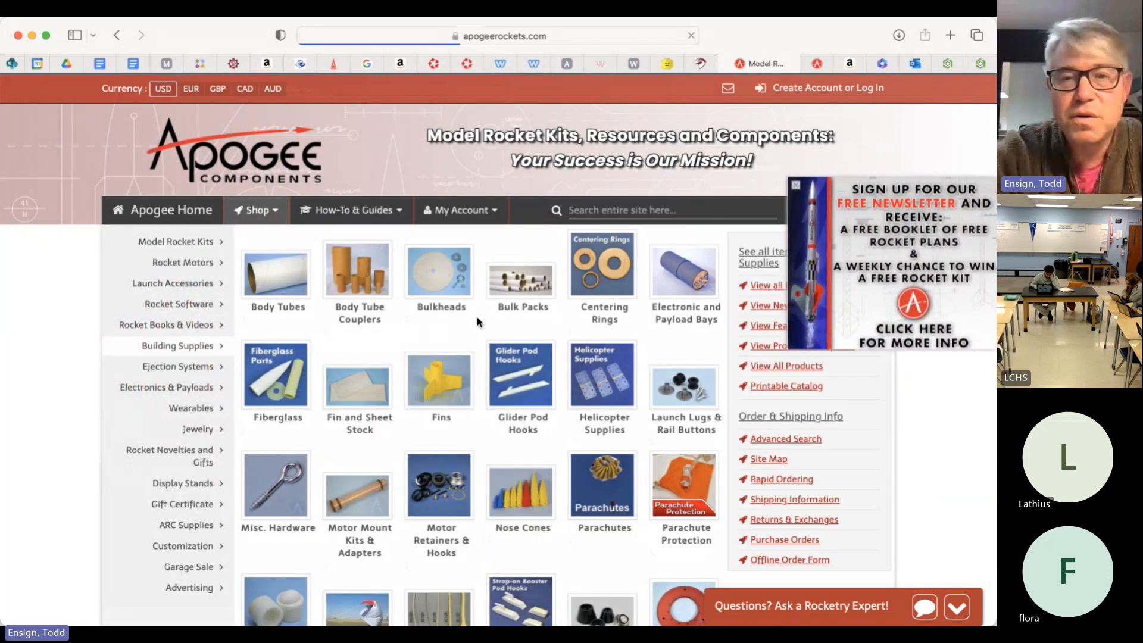
{"action": "left_click", "coordinate": [601, 285]}
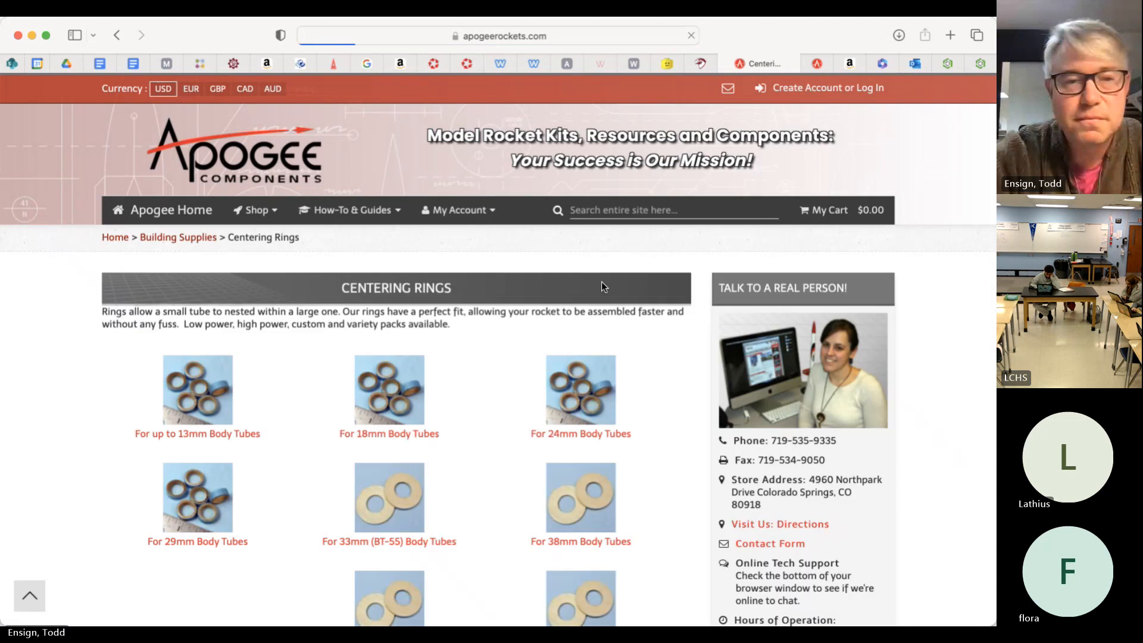
Find the Centering Rings 29mm (Thin Wall) to 66mm (BT-80) product in the BT-80 ring list and check its thickness.
{"action": "scroll", "coordinate": [430, 443], "scroll_direction": "down", "scroll_amount": 5}
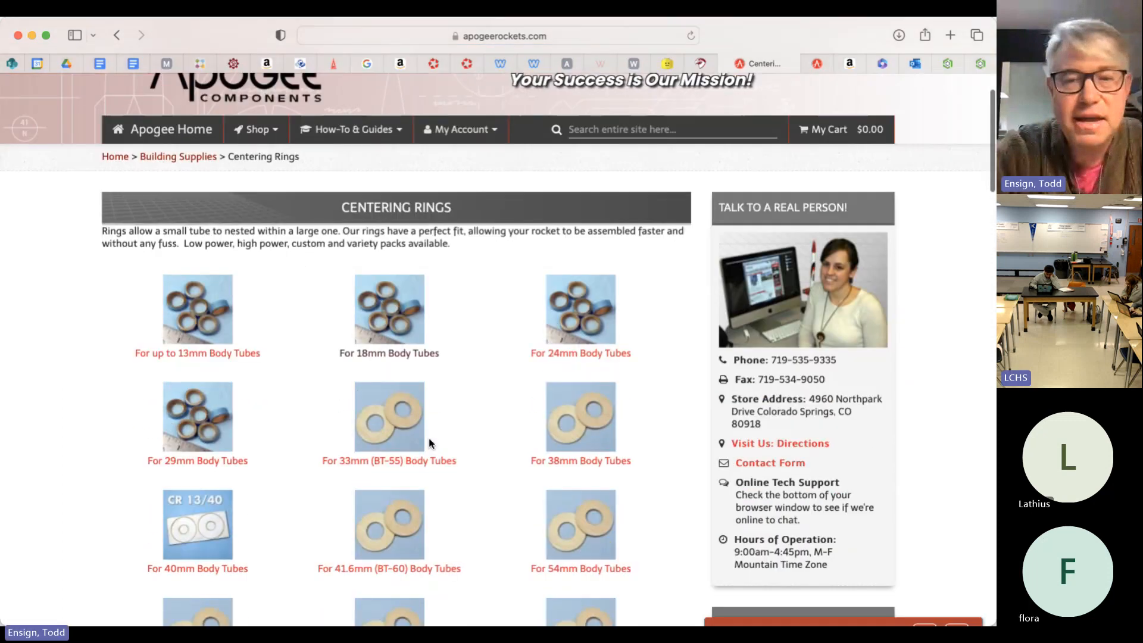
{"action": "scroll", "coordinate": [428, 443], "scroll_direction": "down", "scroll_amount": 1}
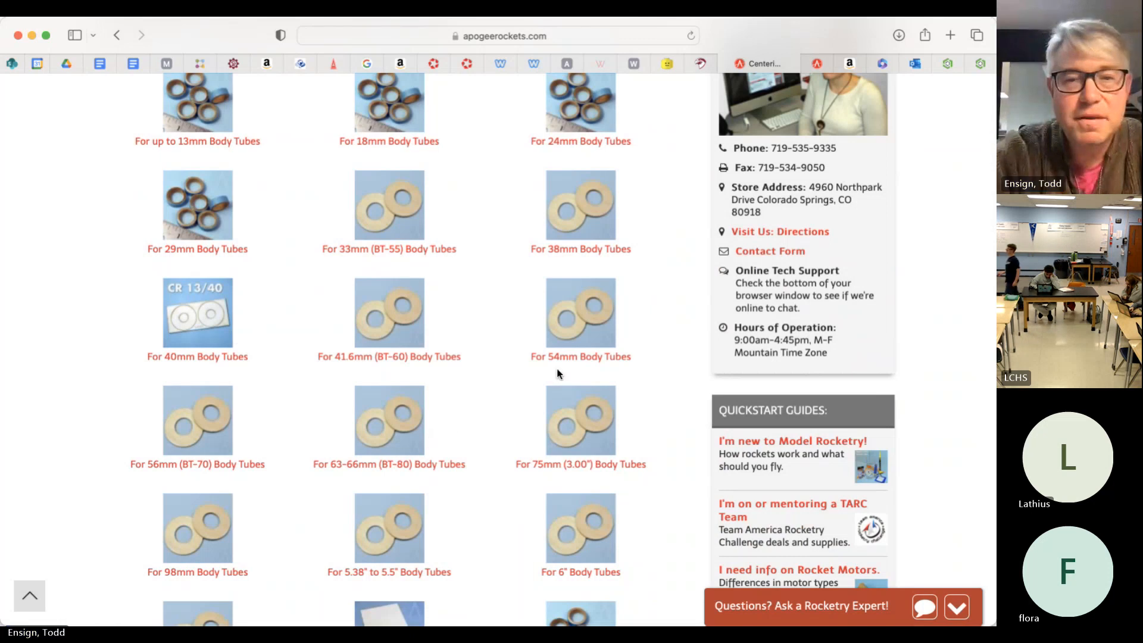
{"action": "left_click", "coordinate": [401, 431]}
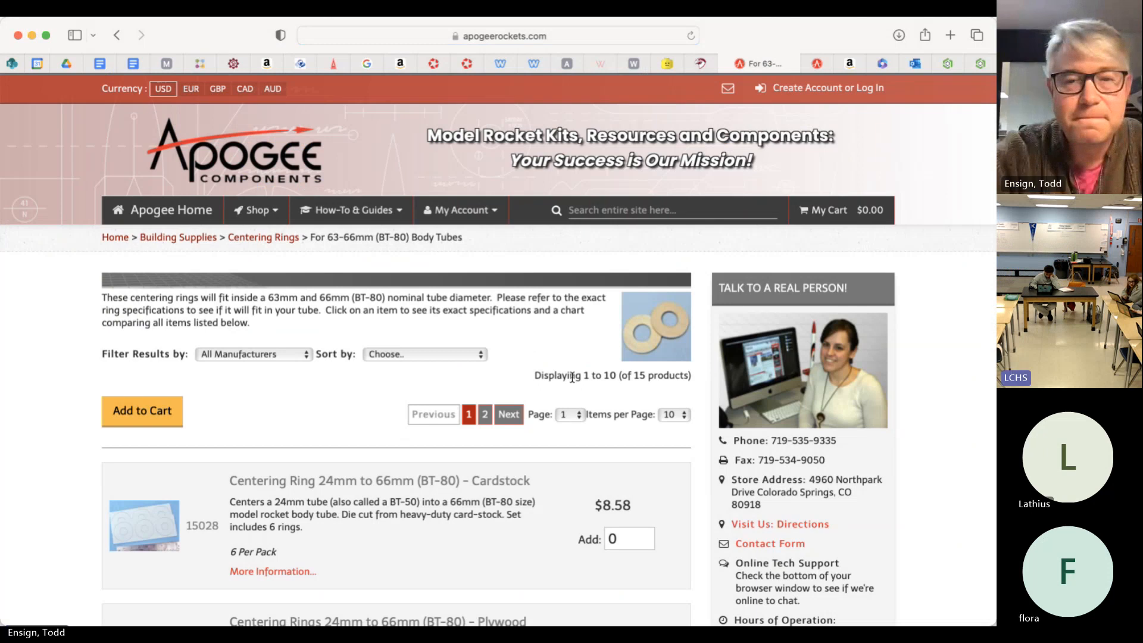
{"action": "scroll", "coordinate": [504, 463], "scroll_direction": "down", "scroll_amount": 5}
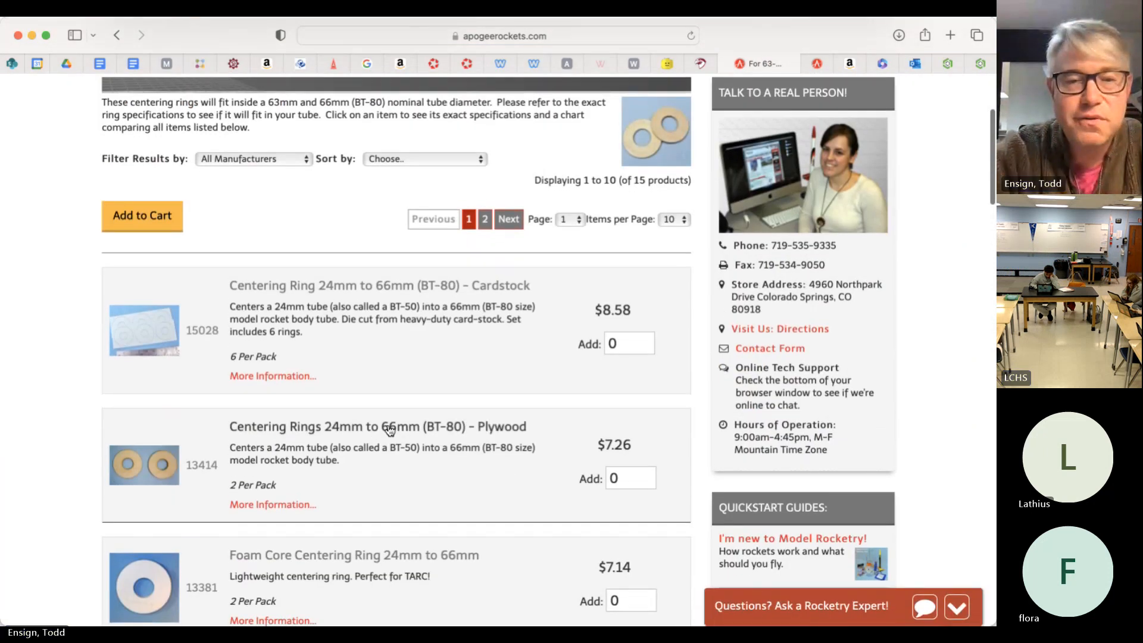
{"action": "scroll", "coordinate": [404, 463], "scroll_direction": "down", "scroll_amount": 10}
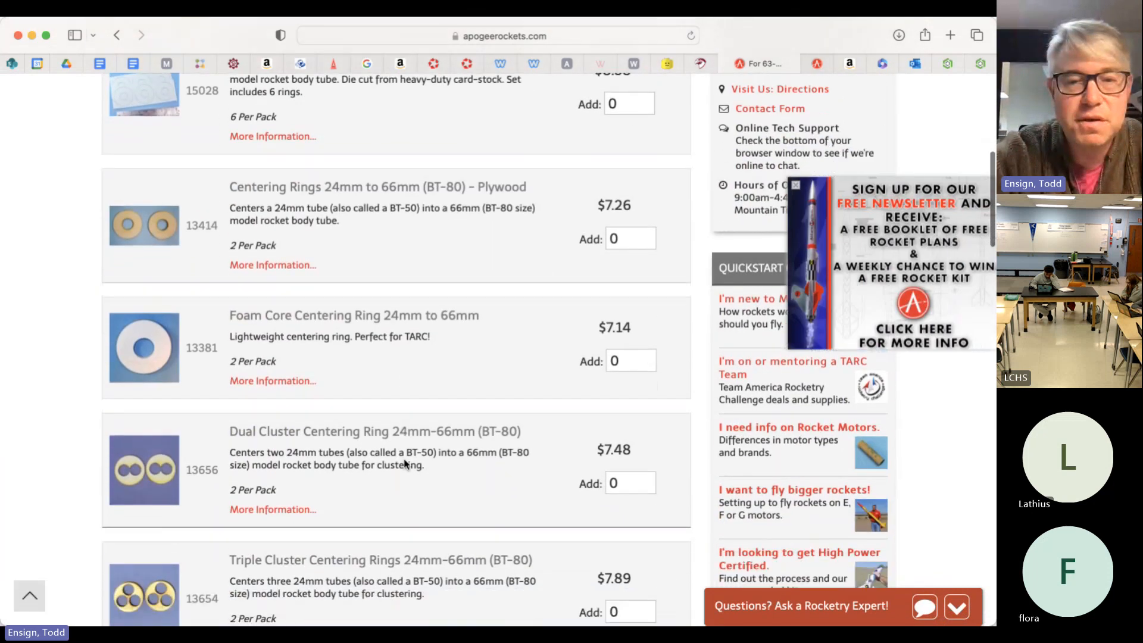
{"action": "scroll", "coordinate": [404, 458], "scroll_direction": "down", "scroll_amount": 6}
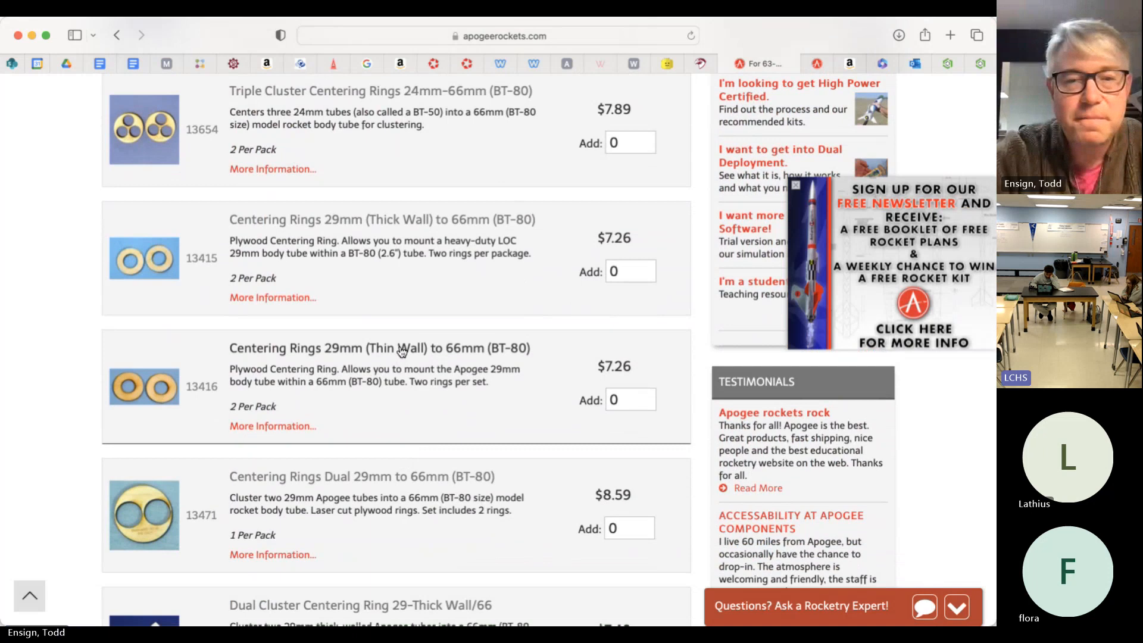
{"action": "left_click", "coordinate": [401, 350]}
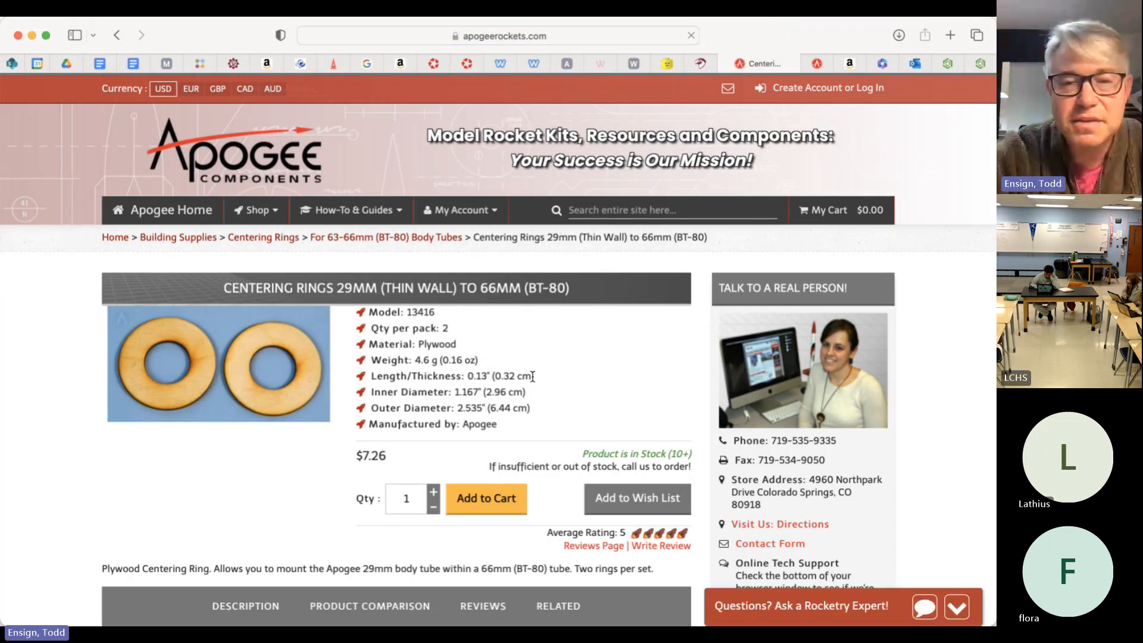
{"action": "left_click_drag", "start_coordinate": [533, 376], "coordinate": [487, 376]}
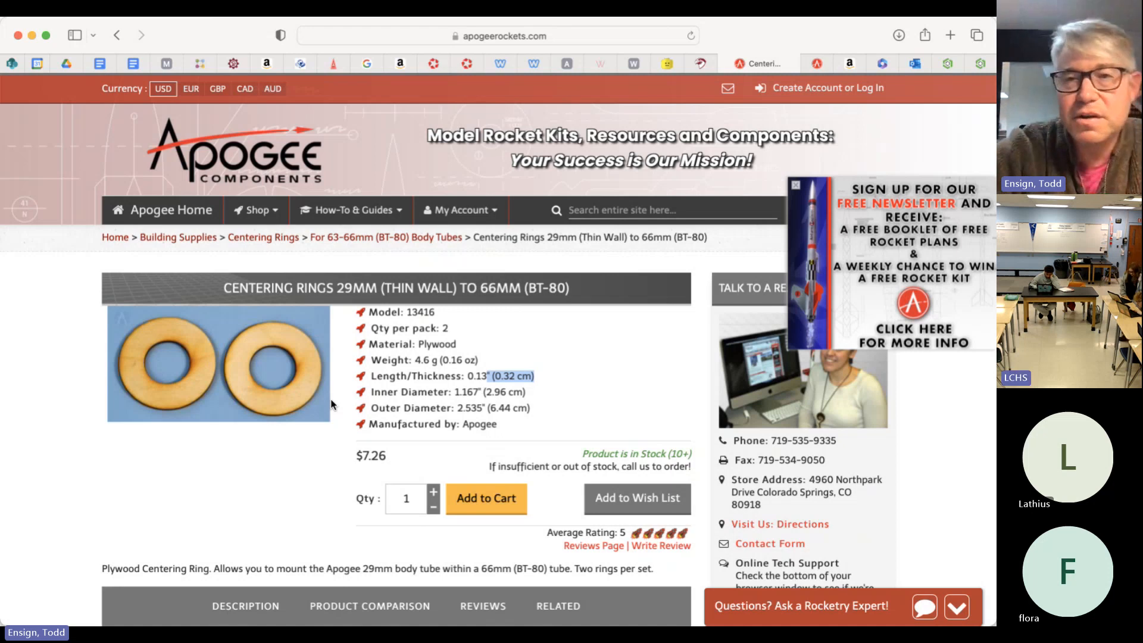
Back in the Onshape ring document, set the extrude depth to 3 mm and finish the extrude.
{"action": "left_click", "coordinate": [949, 63]}
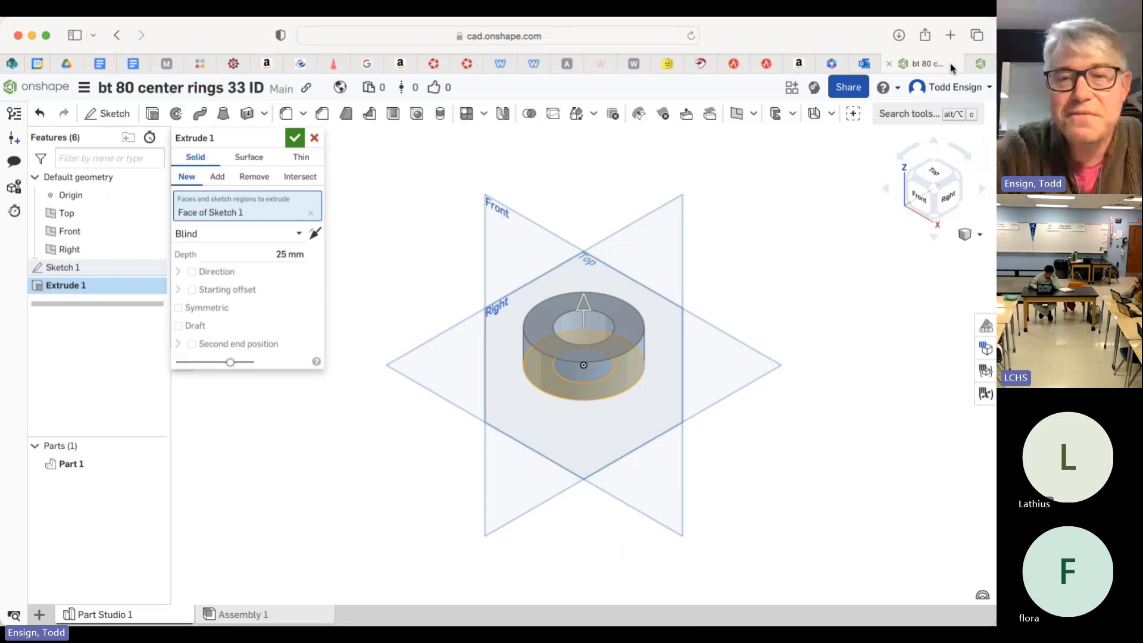
{"action": "left_click", "coordinate": [276, 255]}
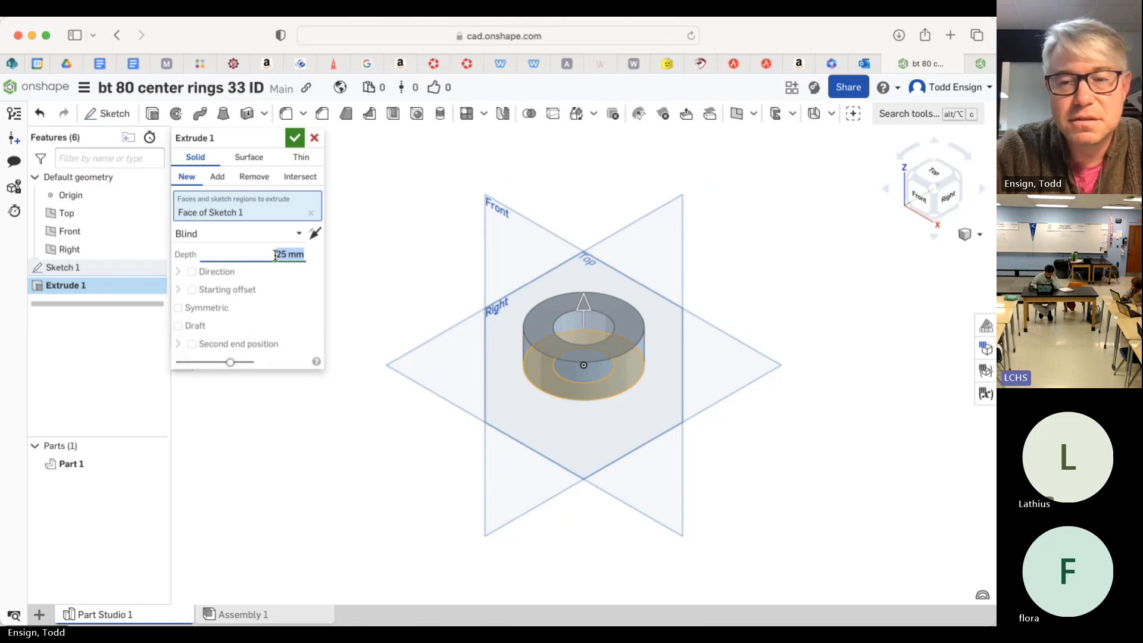
{"action": "type", "text": "3"}
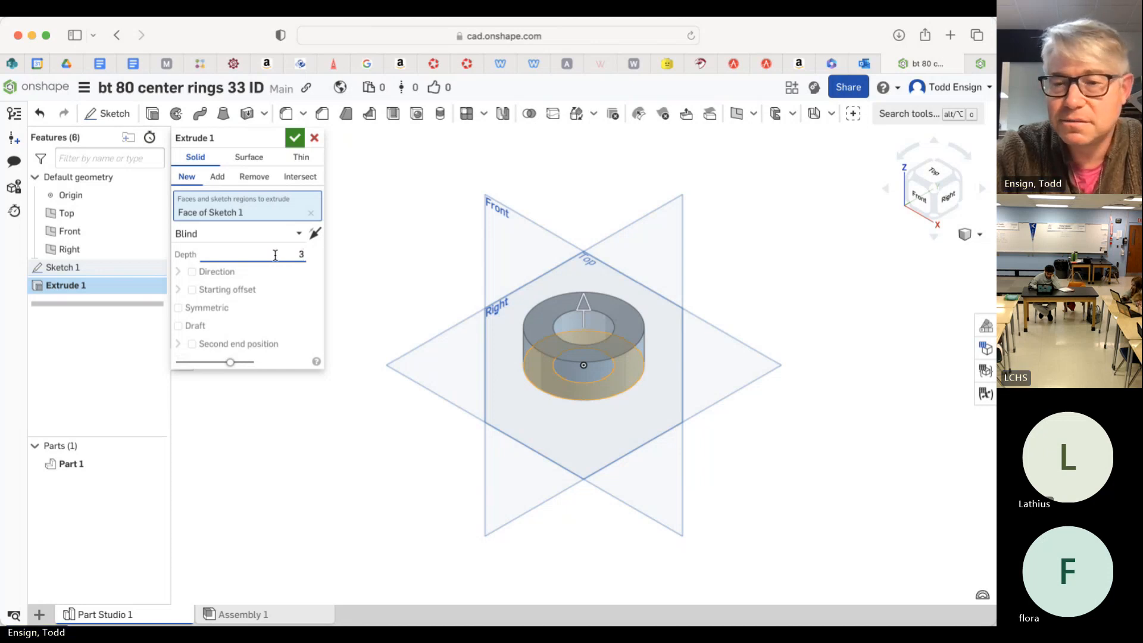
{"action": "key", "text": "Return"}
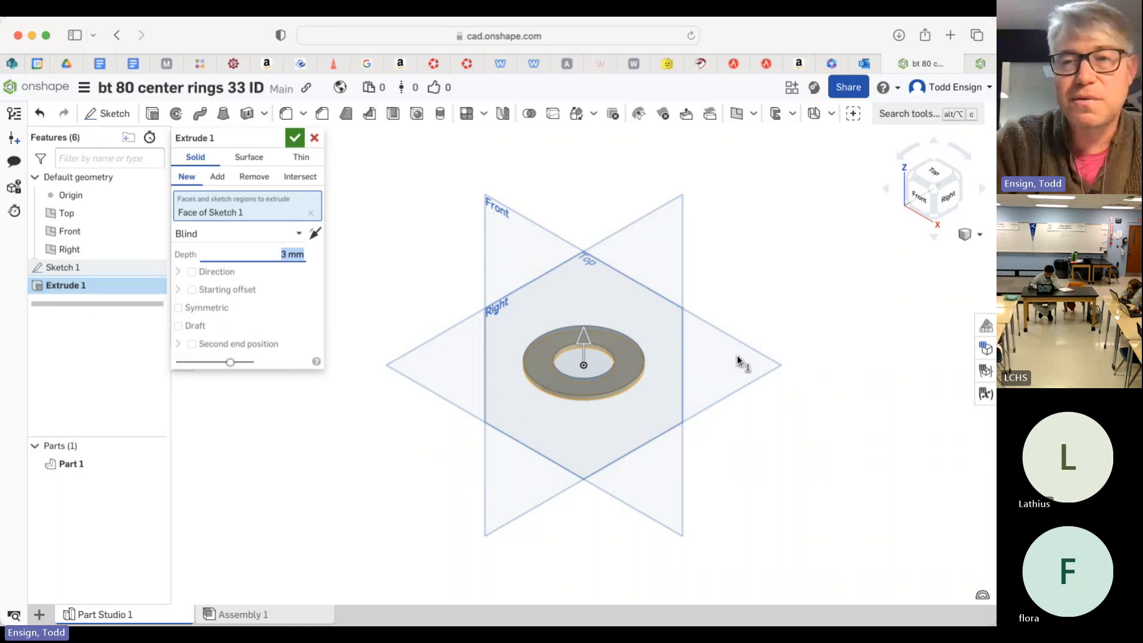
{"action": "left_click", "coordinate": [295, 138]}
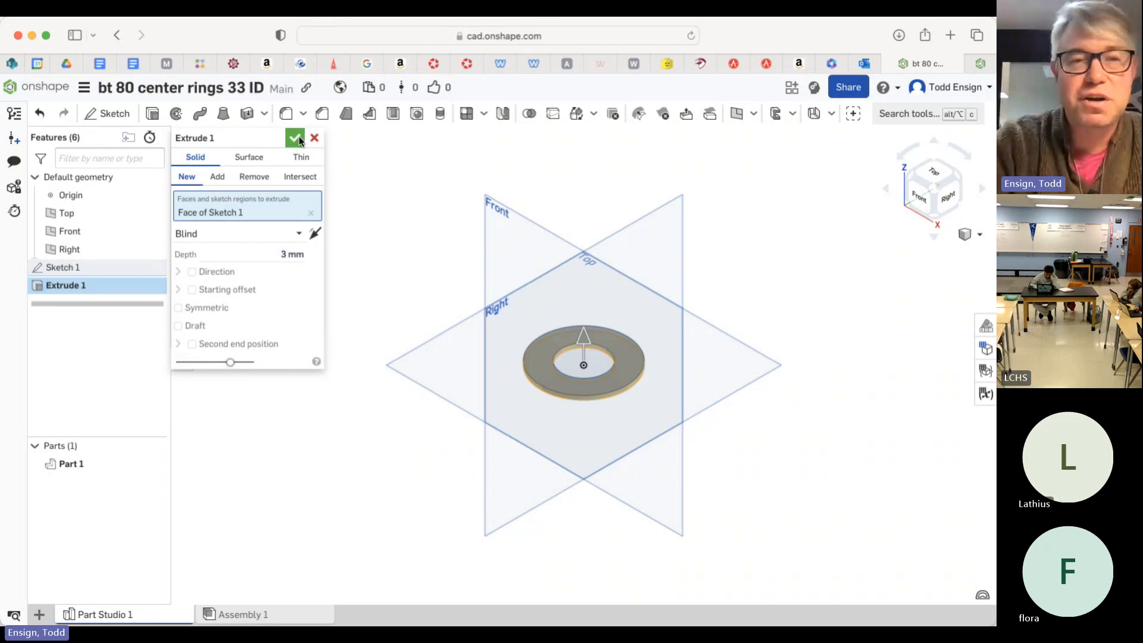
Export the ring part as a binary STL in millimetres with fine resolution, named "bt80 center ring for 29mm engine tube".
{"action": "right_click", "coordinate": [73, 465]}
{"action": "left_click", "coordinate": [72, 465]}
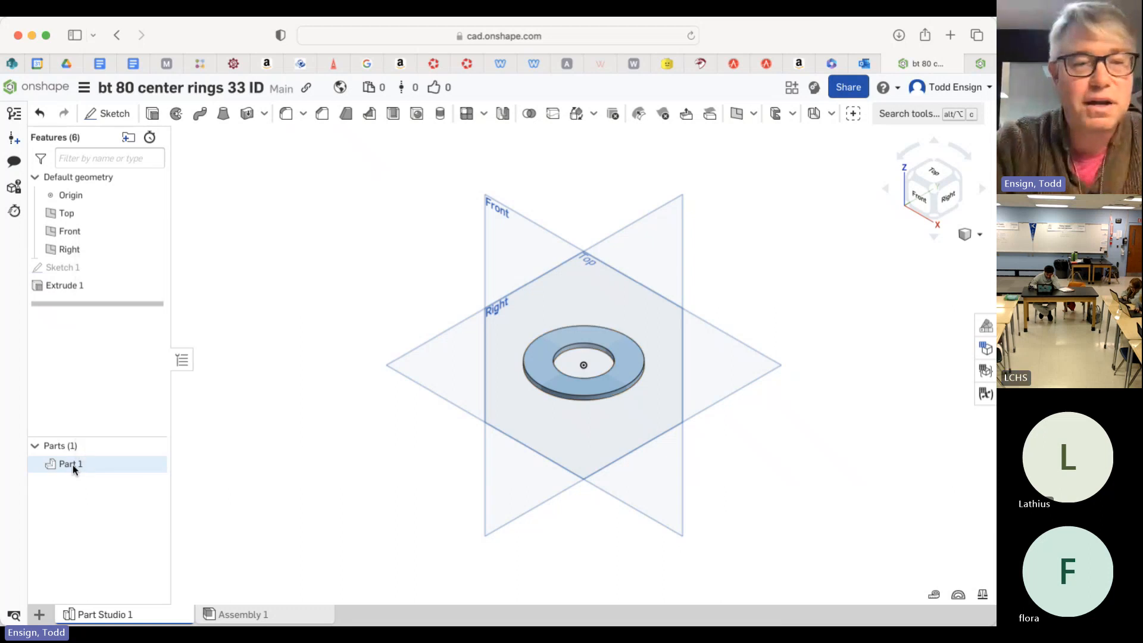
{"action": "right_click", "coordinate": [72, 464]}
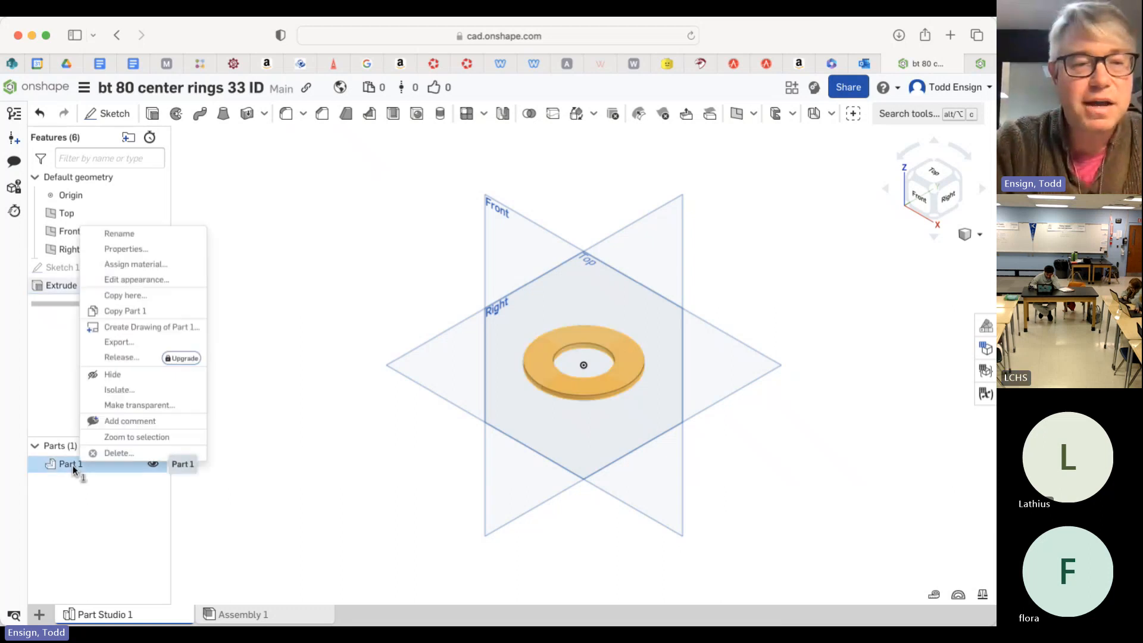
{"action": "left_click", "coordinate": [131, 344]}
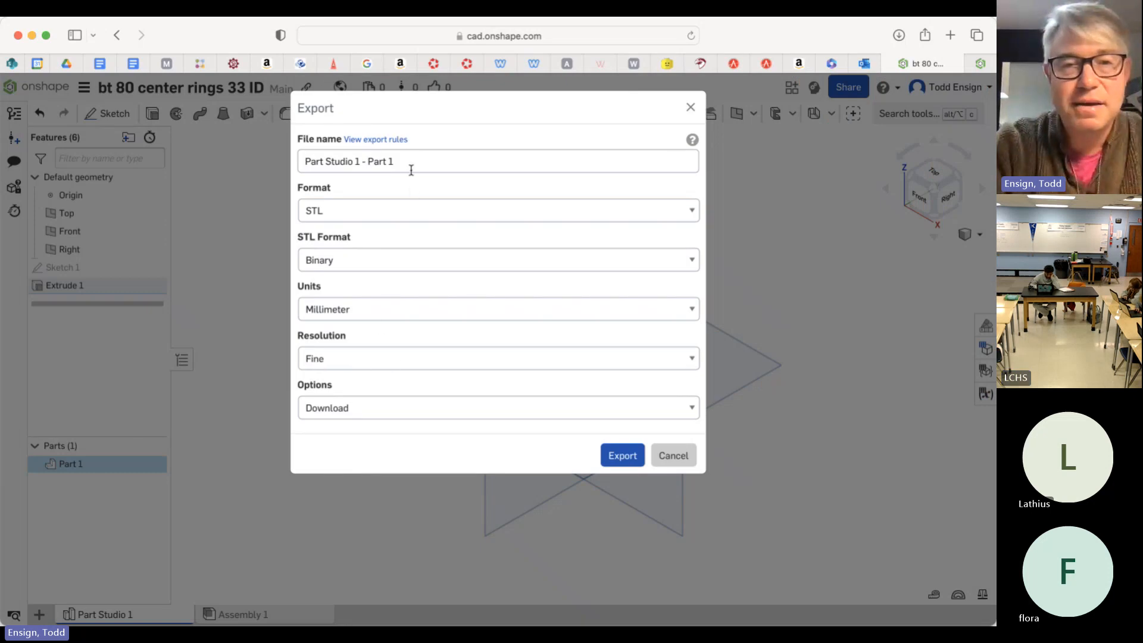
{"action": "left_click_drag", "start_coordinate": [412, 167], "coordinate": [290, 149]}
{"action": "type", "text": "b"}
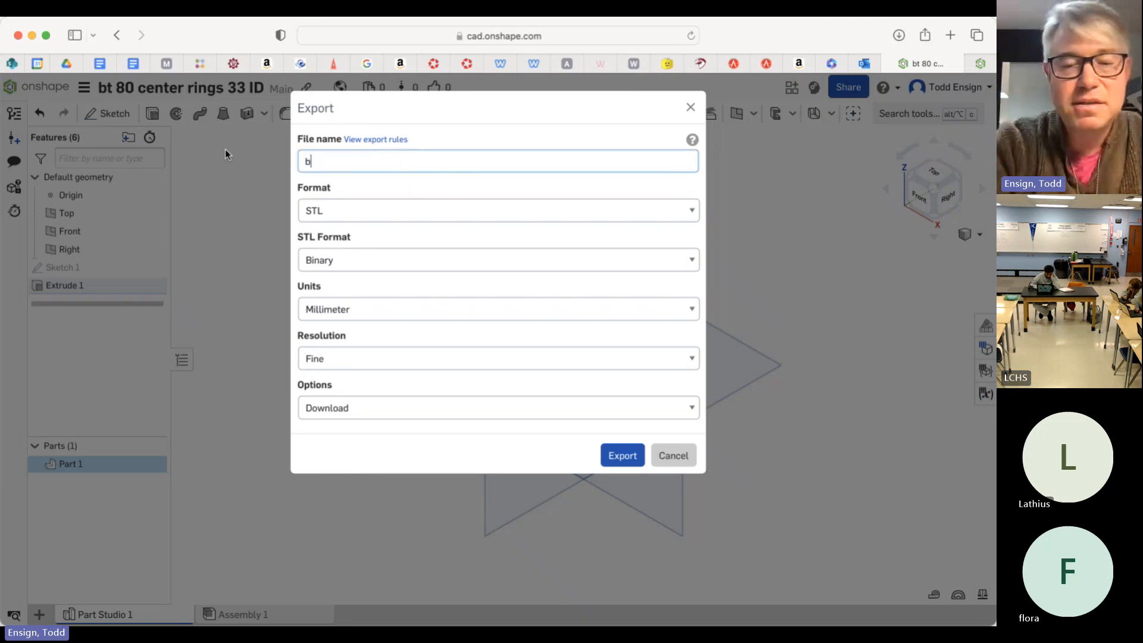
{"action": "type", "text": "t80 "}
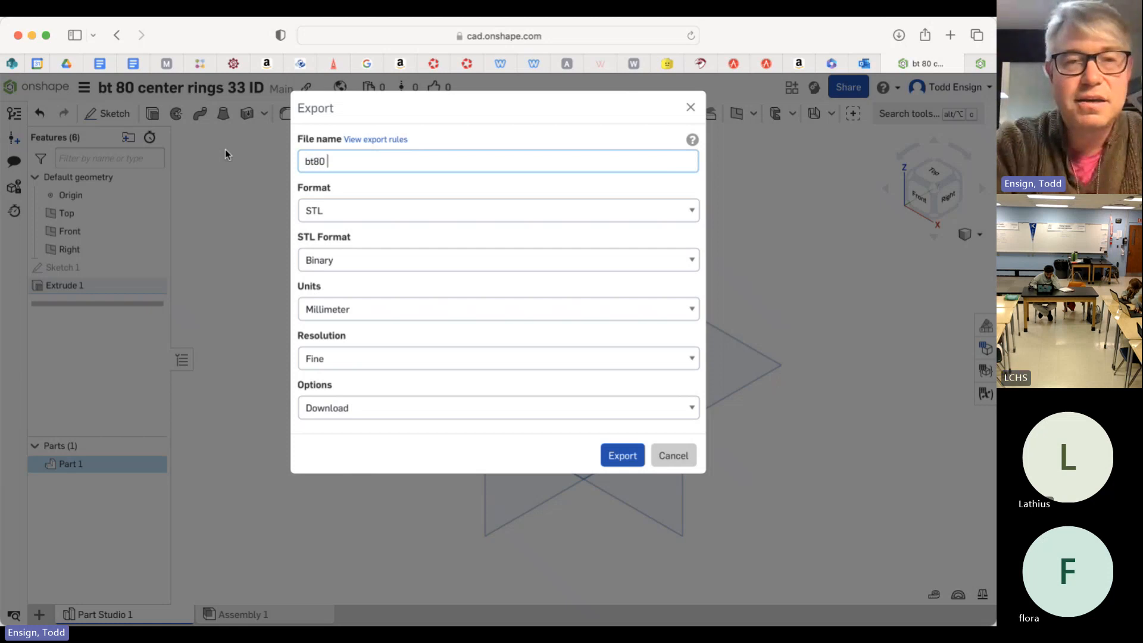
{"action": "type", "text": "center ring "}
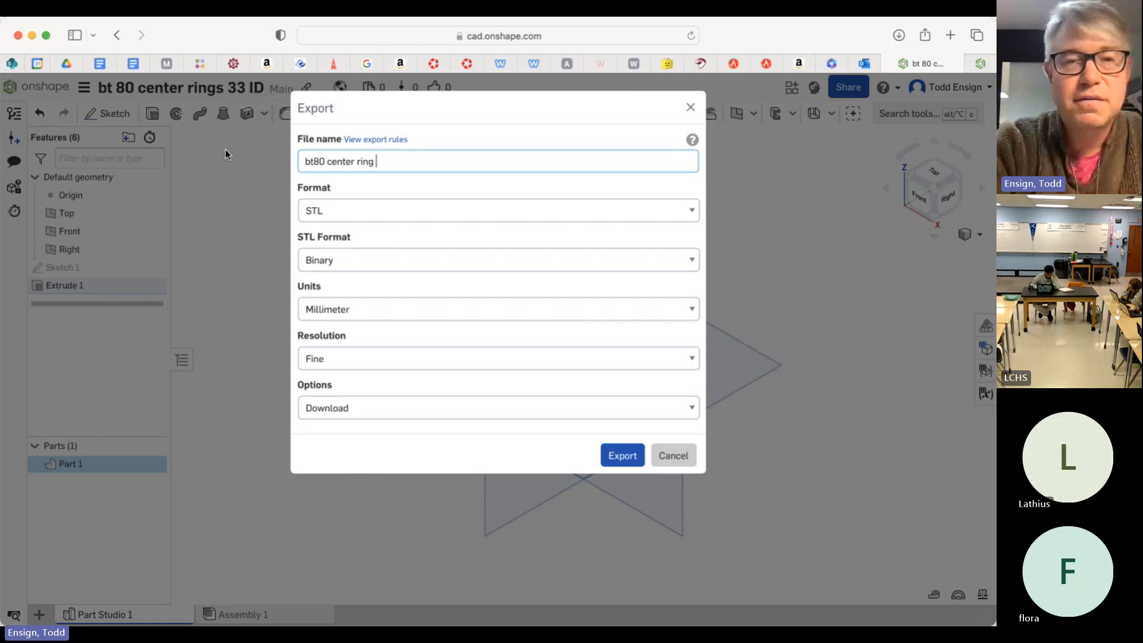
{"action": "type", "text": "for 29mm "}
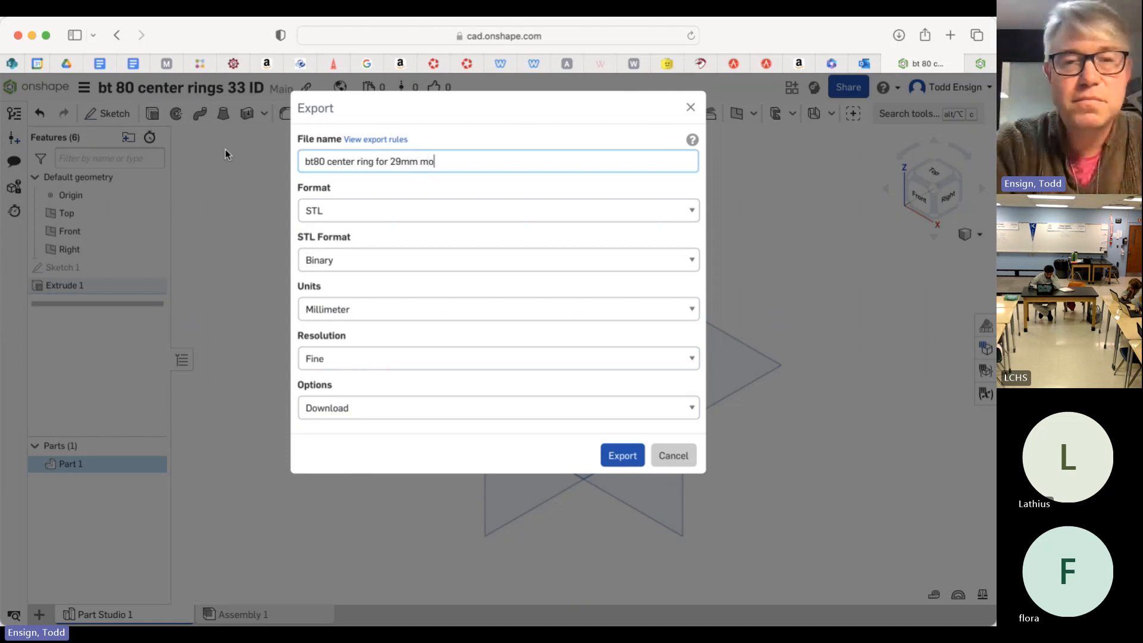
{"action": "type", "text": "m"}
{"action": "key", "text": "BackSpace"}
{"action": "type", "text": "engine tu"}
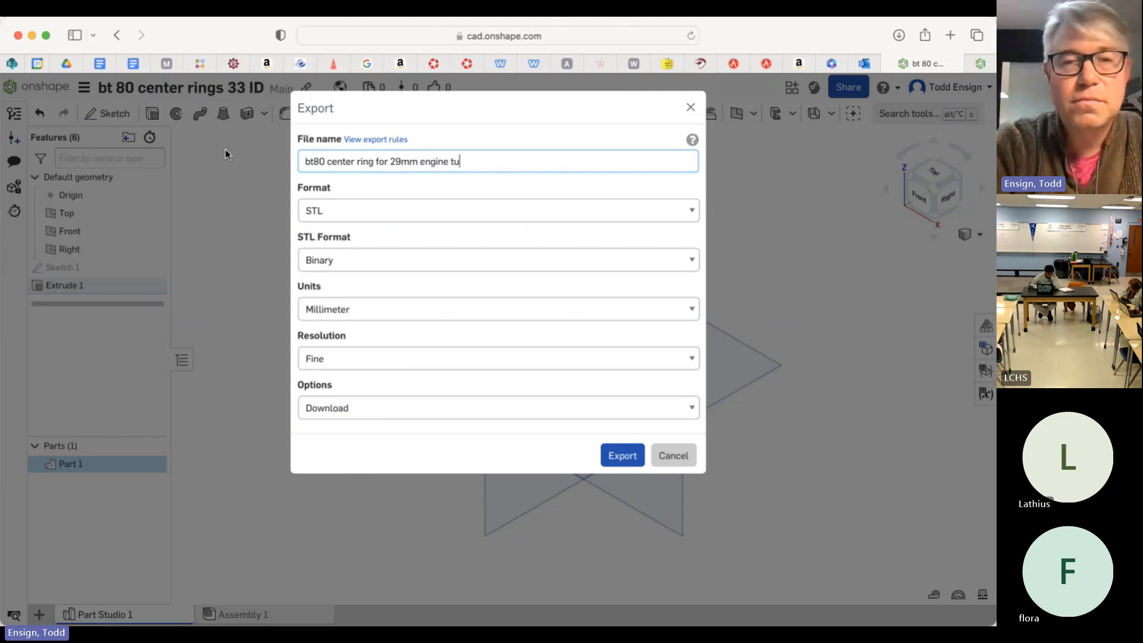
{"action": "type", "text": "be"}
{"action": "left_click", "coordinate": [623, 455]}
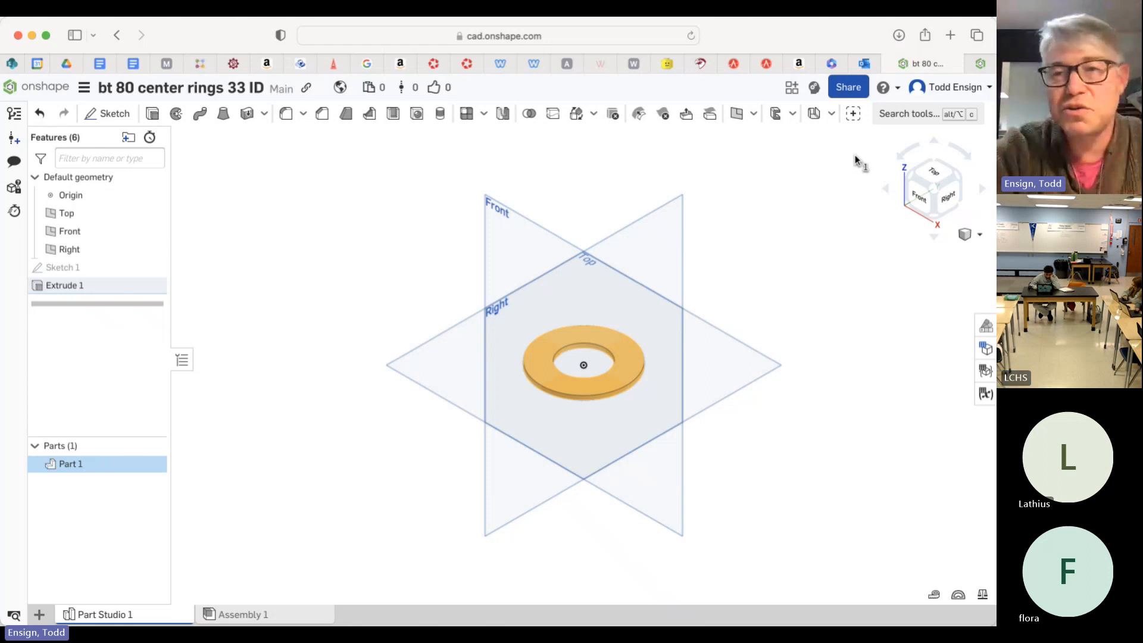
Compare the inner diameter on Apogee's 66mm x 18" Body Tube (BT-80) page with the 29mm to BT-80 centering ring's dimensions.
{"action": "left_click", "coordinate": [760, 65]}
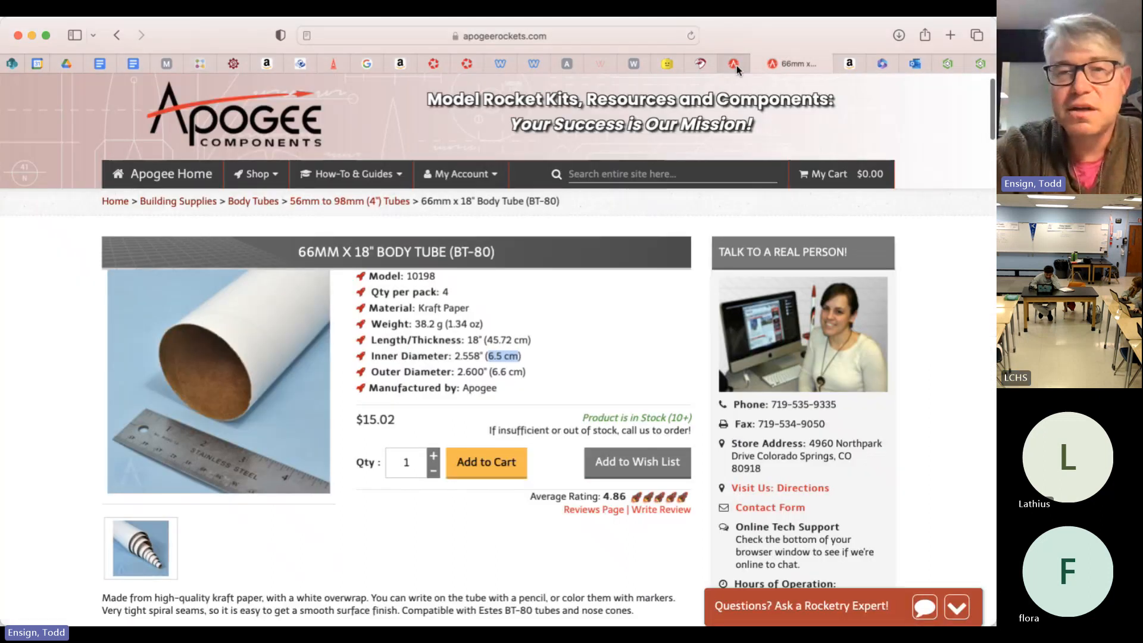
{"action": "left_click", "coordinate": [736, 66]}
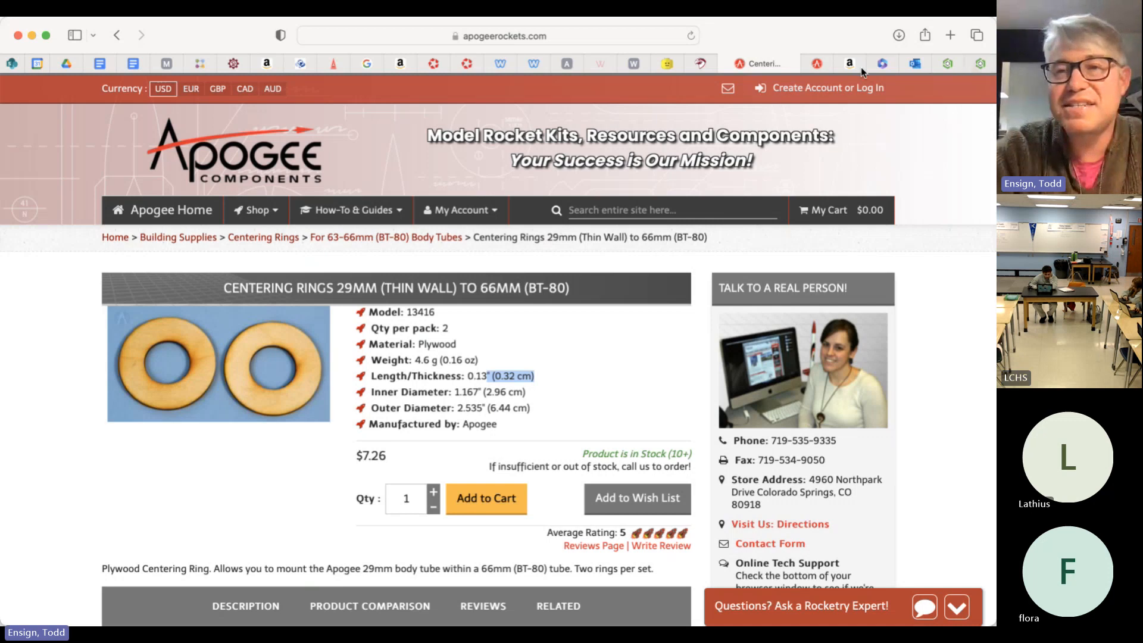
{"action": "left_click", "coordinate": [815, 63]}
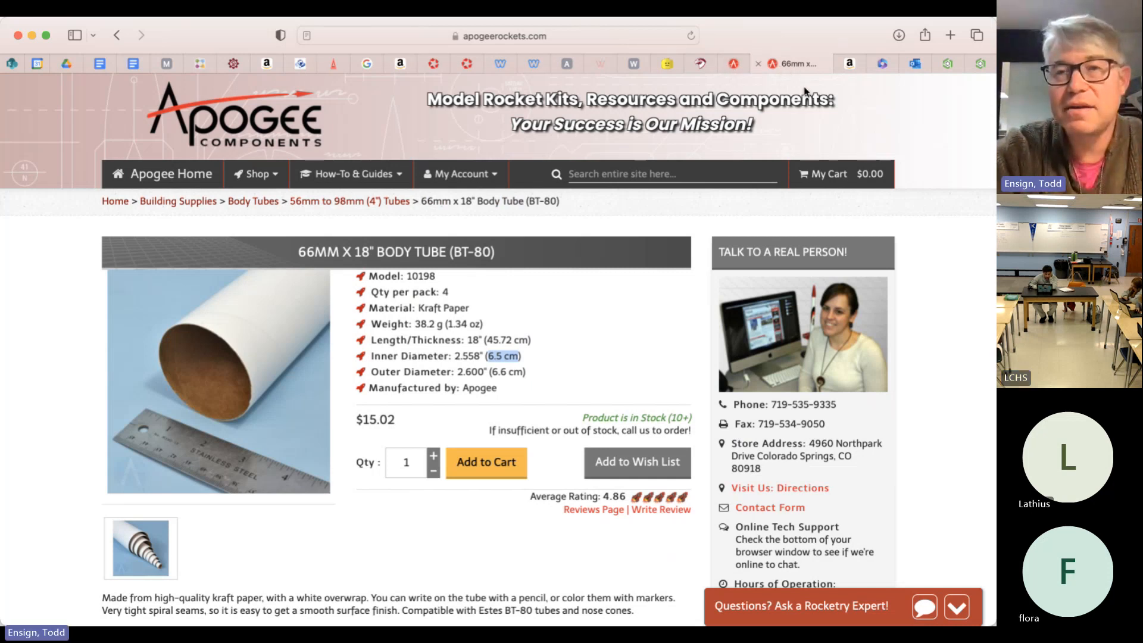
Go back to the 56mm to 98mm tube list, open the 56mm x 18" Body Tube (BT-70) and check its inner and outer diameters.
{"action": "key", "text": "super+r"}
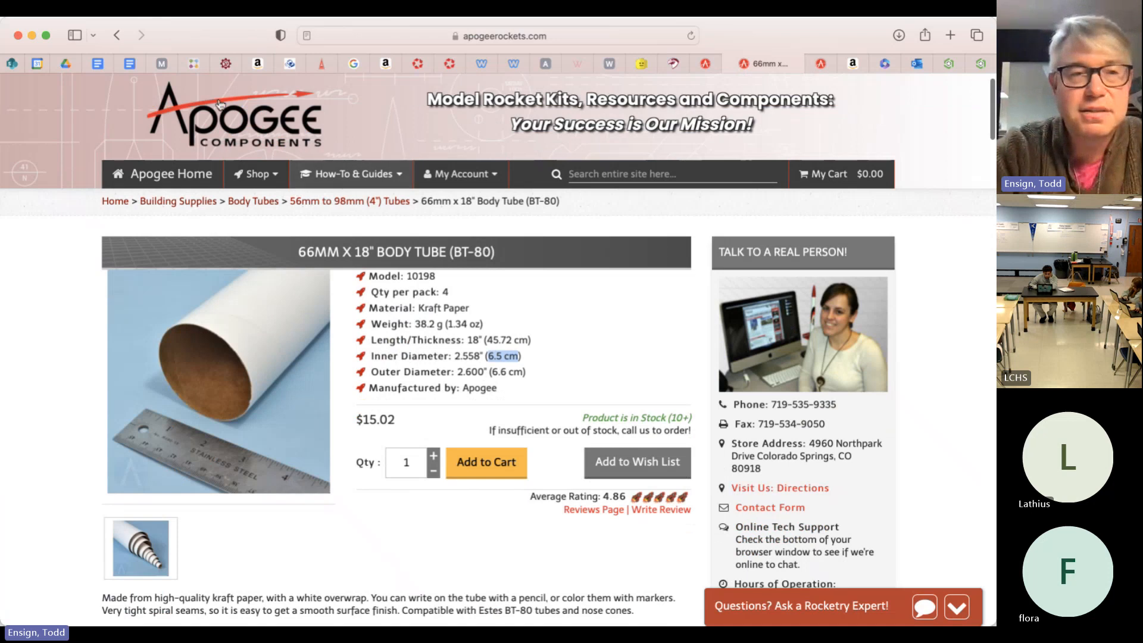
{"action": "left_click", "coordinate": [116, 36]}
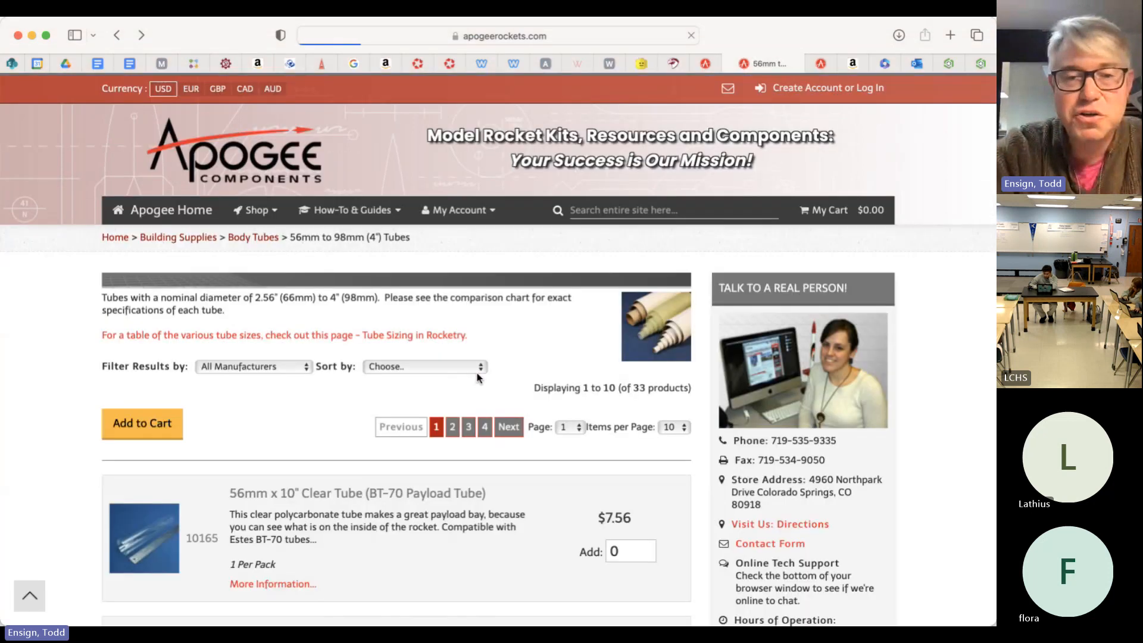
{"action": "scroll", "coordinate": [477, 372], "scroll_direction": "down", "scroll_amount": 7}
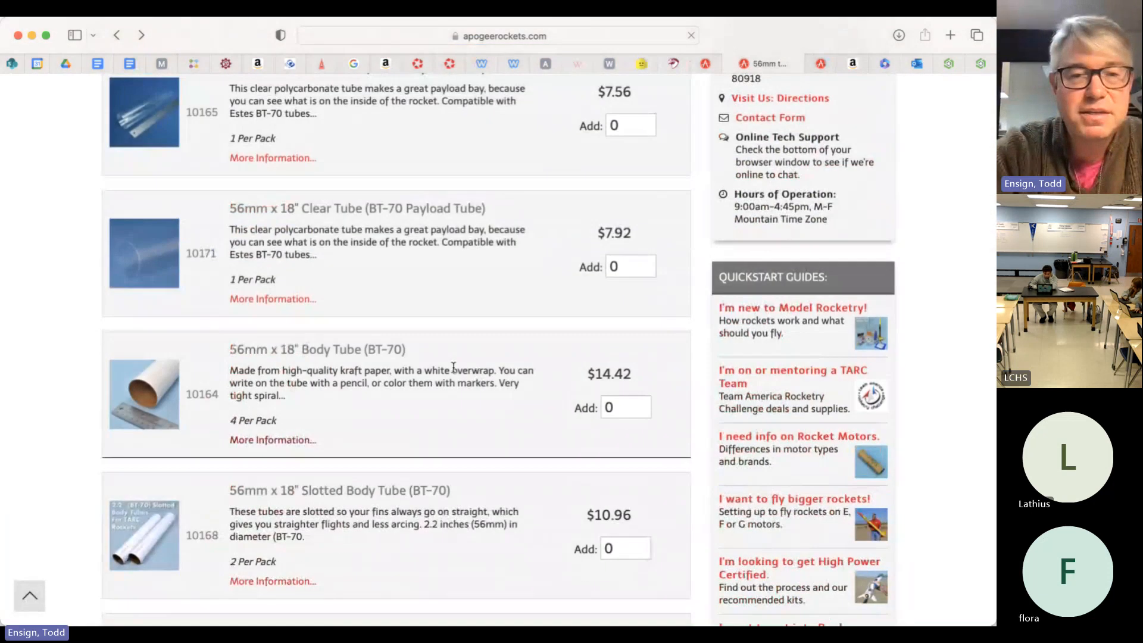
{"action": "left_click", "coordinate": [369, 356]}
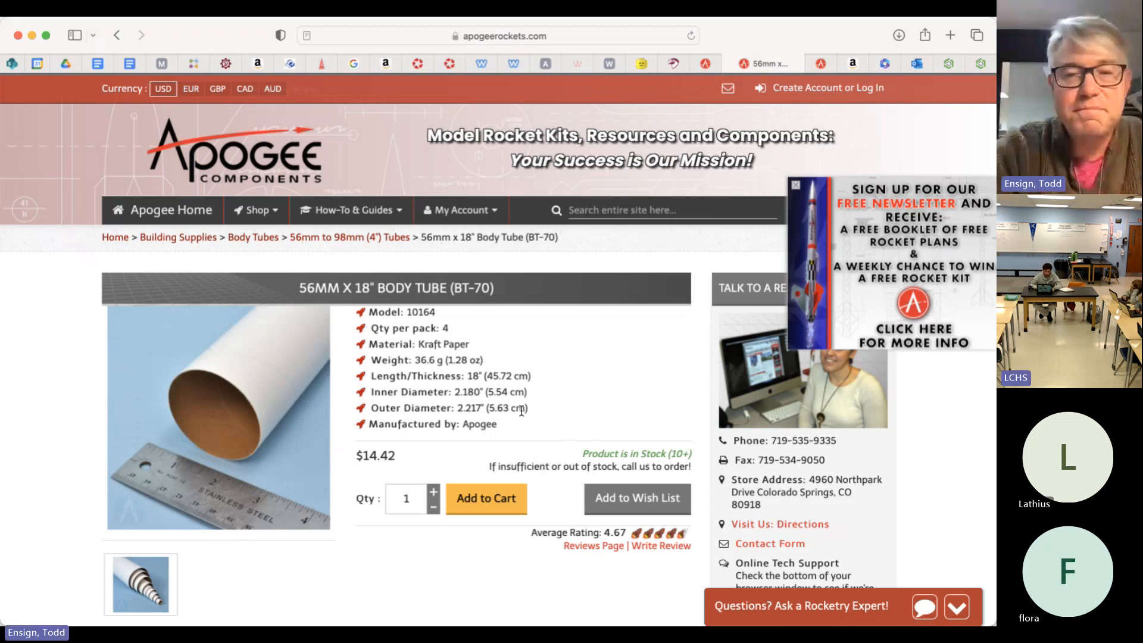
{"action": "left_click_drag", "start_coordinate": [528, 411], "coordinate": [482, 391]}
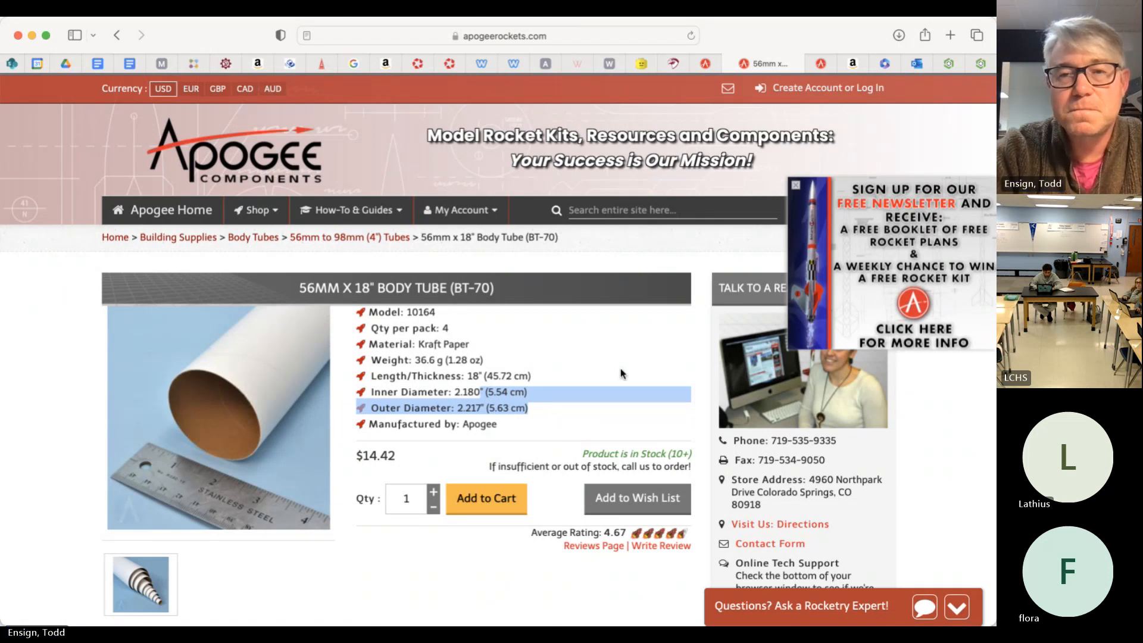
Return to Onshape and create a new public document named "bt-70 nose cone".
{"action": "left_click", "coordinate": [949, 63]}
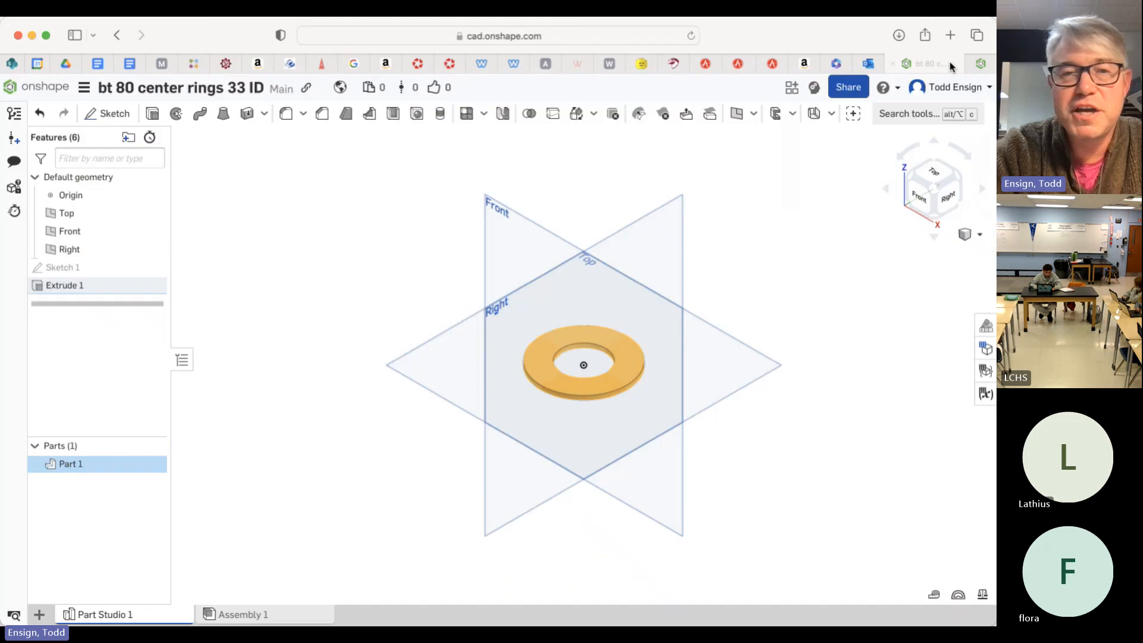
{"action": "left_click", "coordinate": [68, 89]}
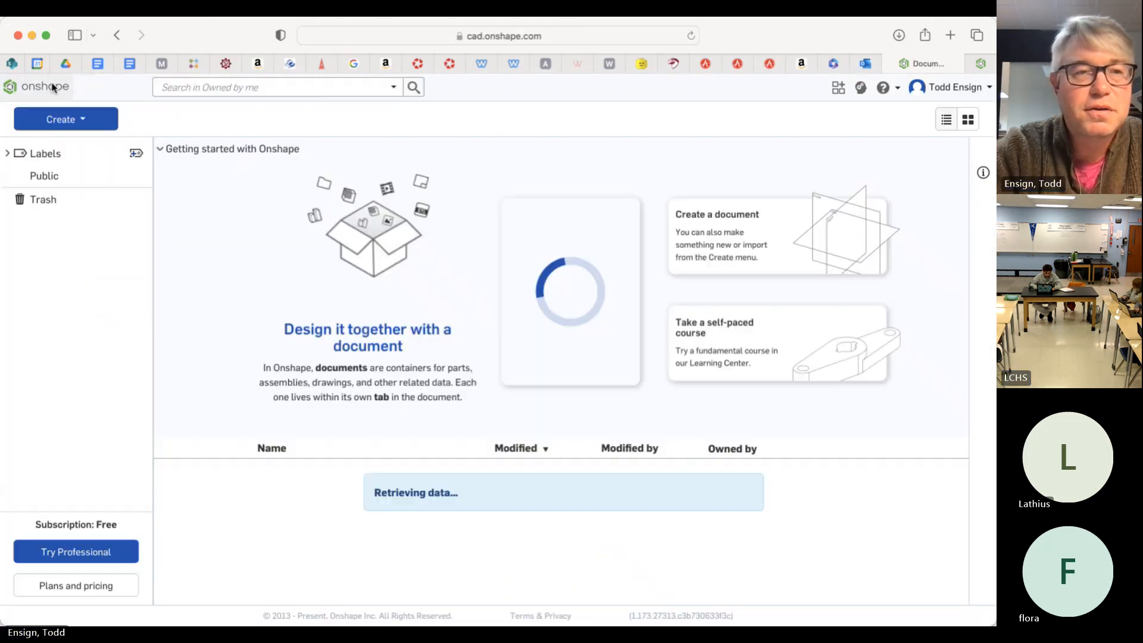
{"action": "left_click", "coordinate": [72, 118]}
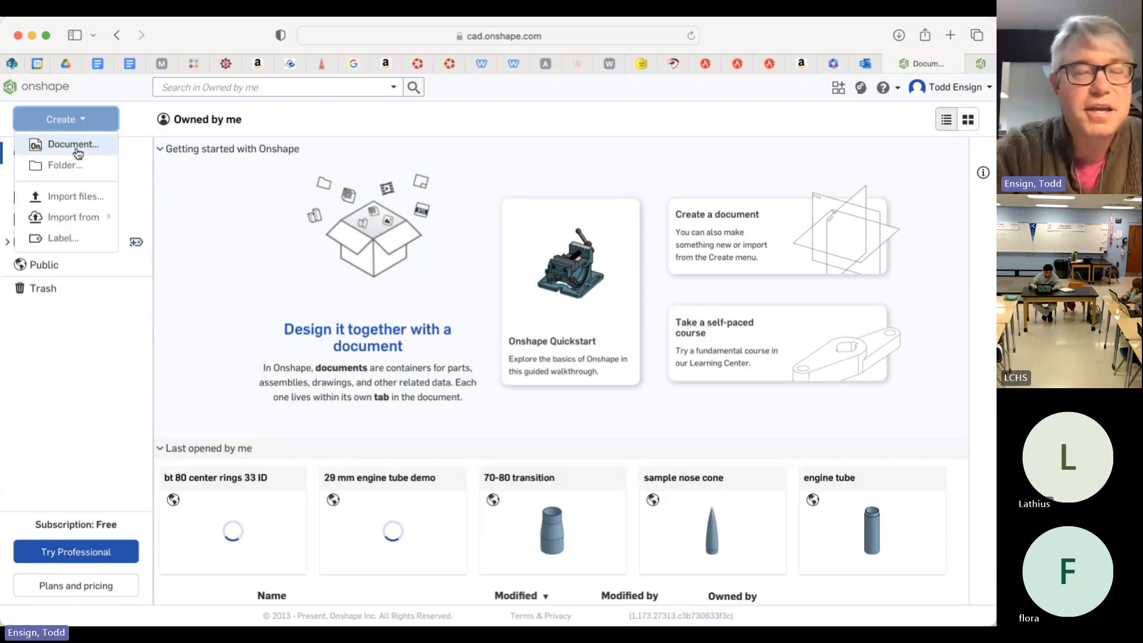
{"action": "left_click", "coordinate": [75, 148]}
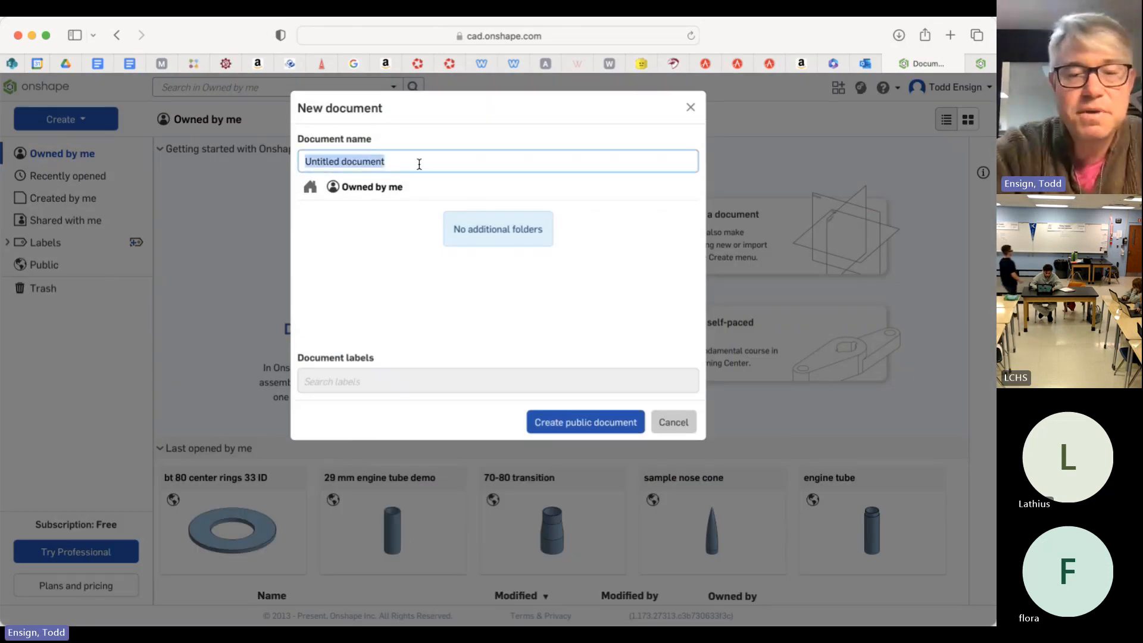
{"action": "type", "text": "bt"}
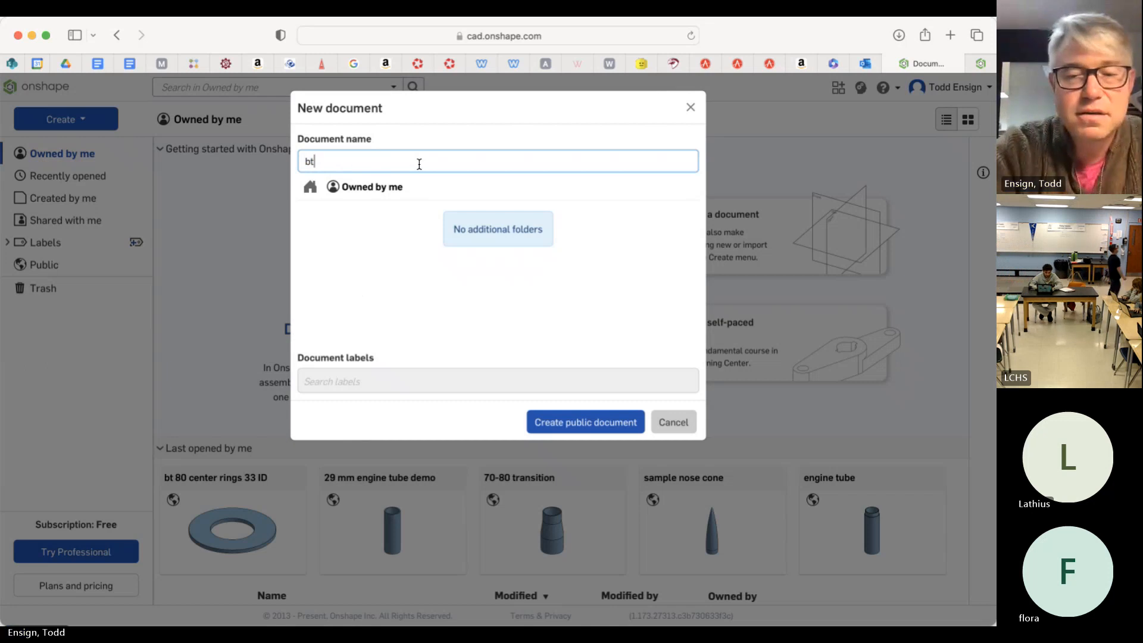
{"action": "type", "text": "-70 no"}
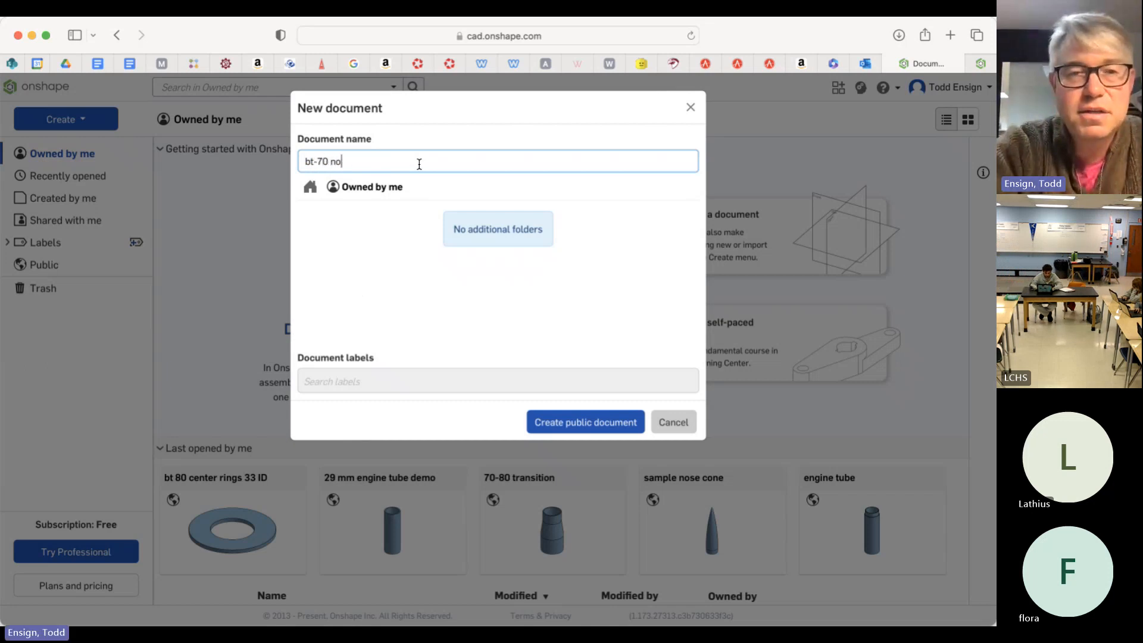
{"action": "type", "text": "xe"}
{"action": "key", "text": "BackSpace"}
{"action": "key", "text": "BackSpace"}
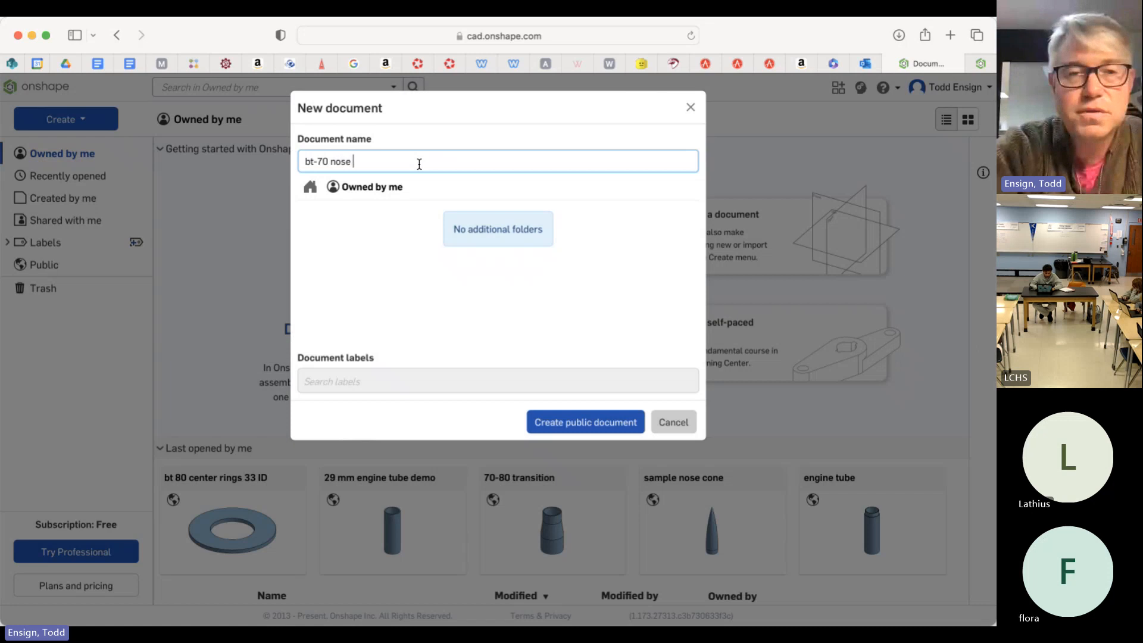
{"action": "type", "text": "se cone"}
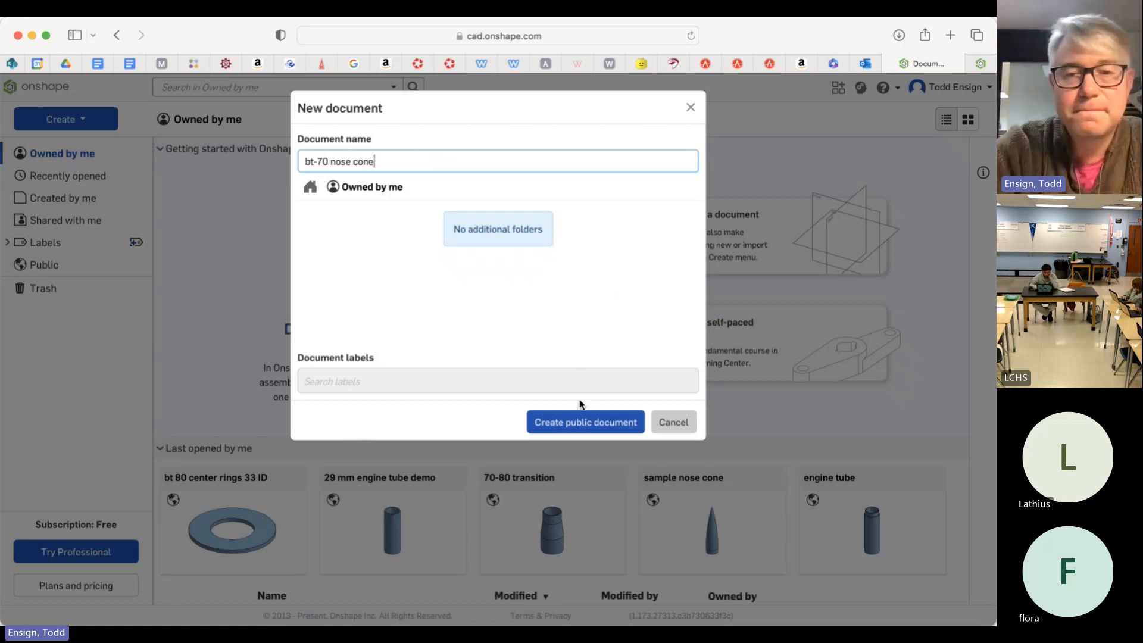
{"action": "left_click", "coordinate": [583, 421]}
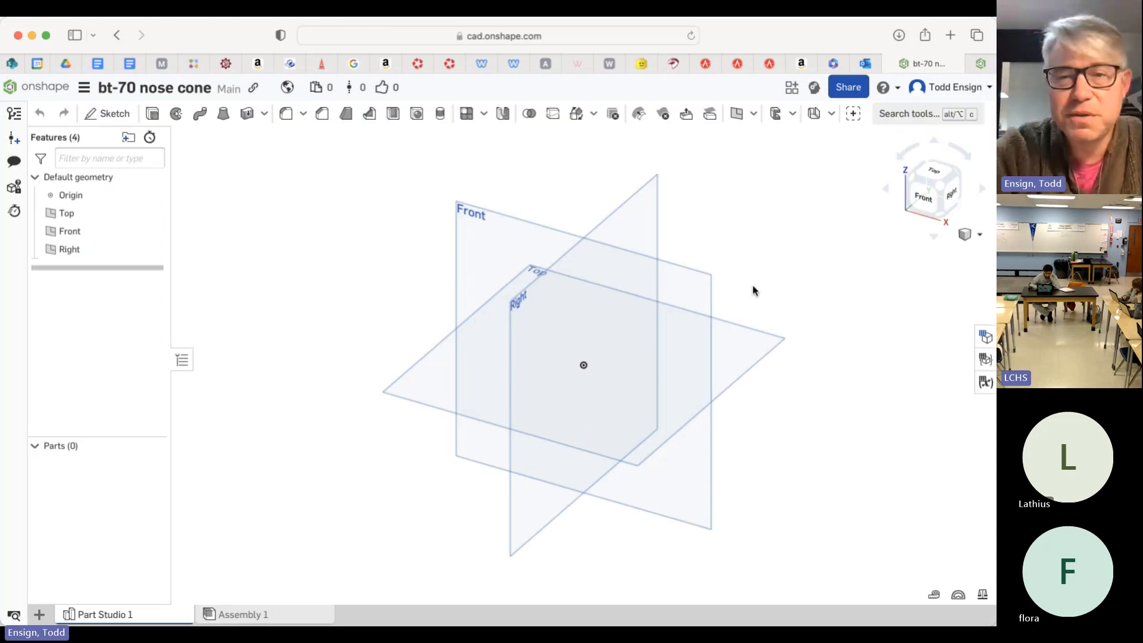
Start a new sketch on the Front plane, viewed face-on.
{"action": "left_click", "coordinate": [704, 291]}
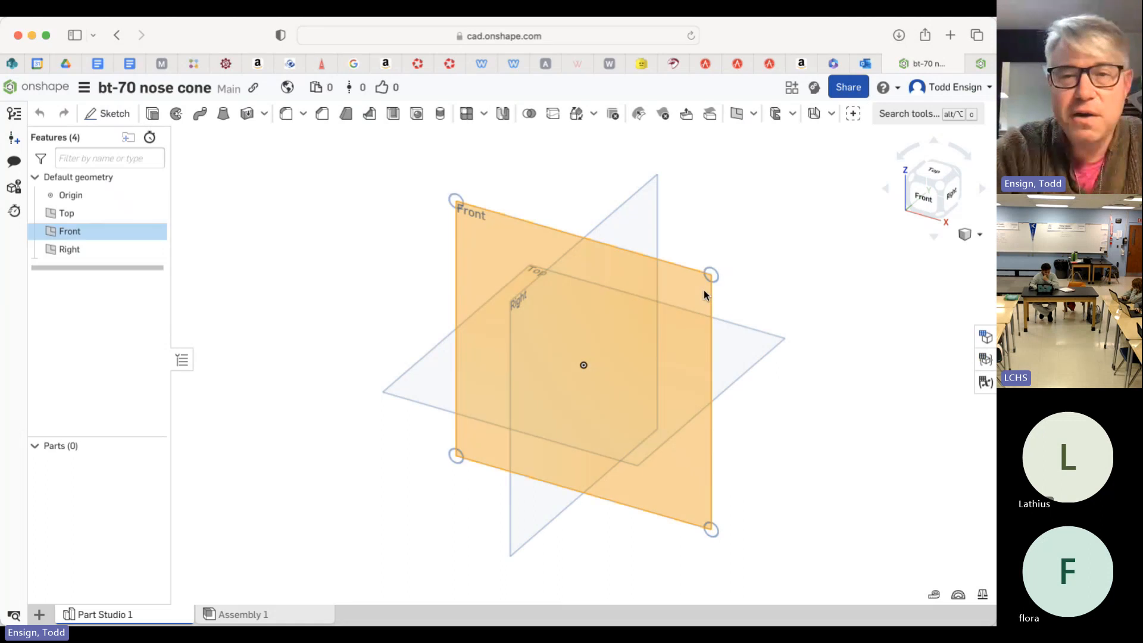
{"action": "left_click", "coordinate": [922, 197]}
{"action": "left_click", "coordinate": [110, 114]}
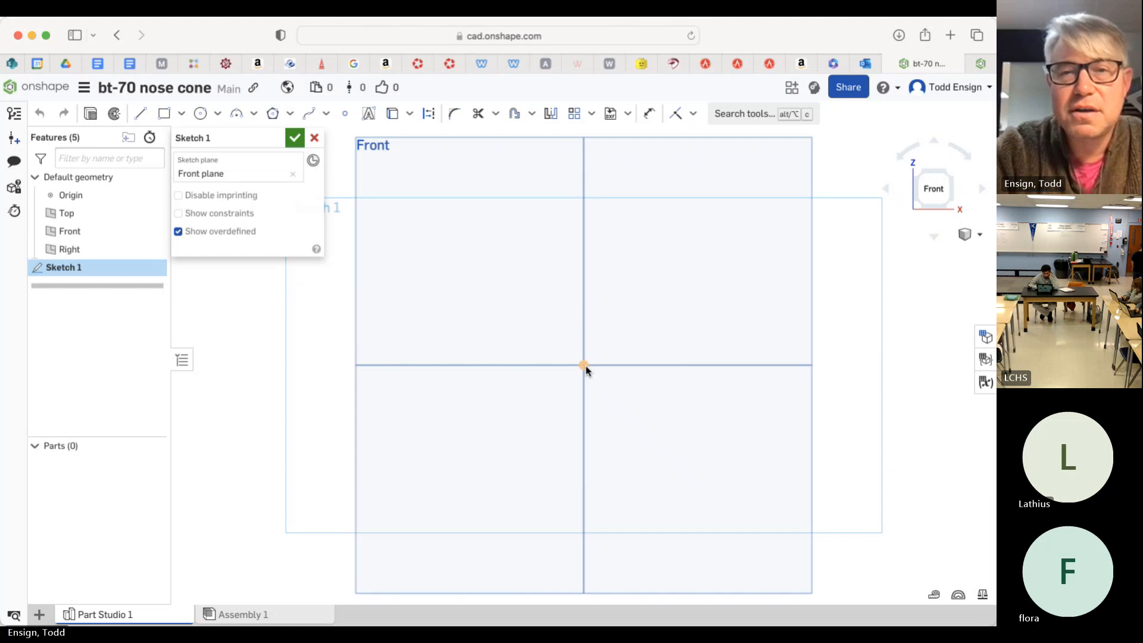
Recheck the BT-70 tube's inner and outer diameters on the Apogee product page, then return to the nose cone sketch.
{"action": "left_click", "coordinate": [737, 64]}
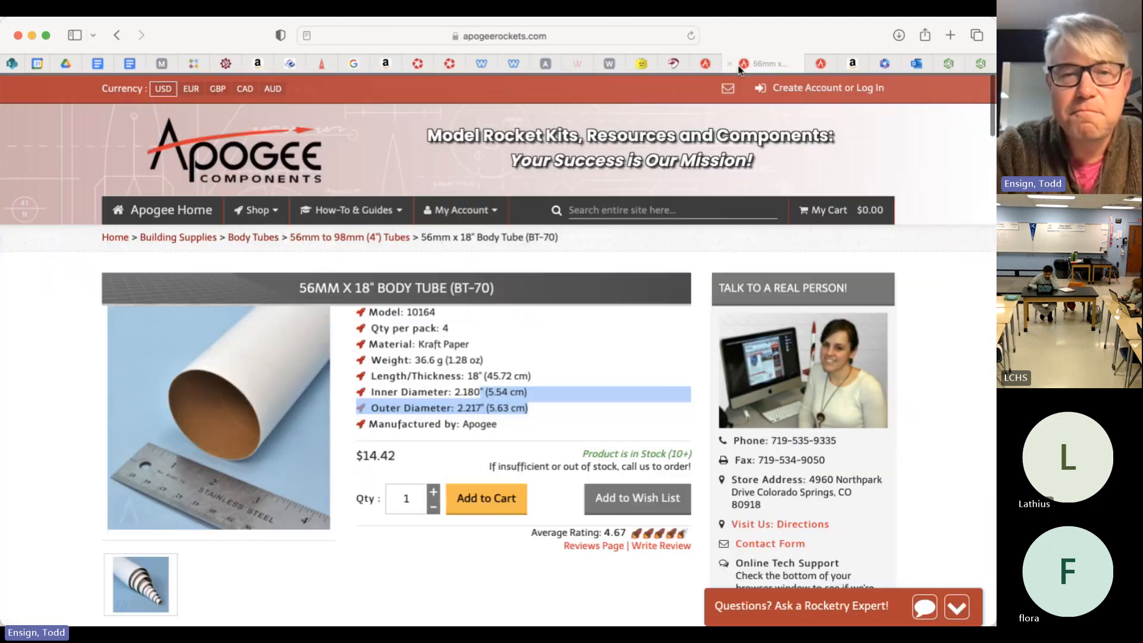
{"action": "left_click", "coordinate": [516, 405]}
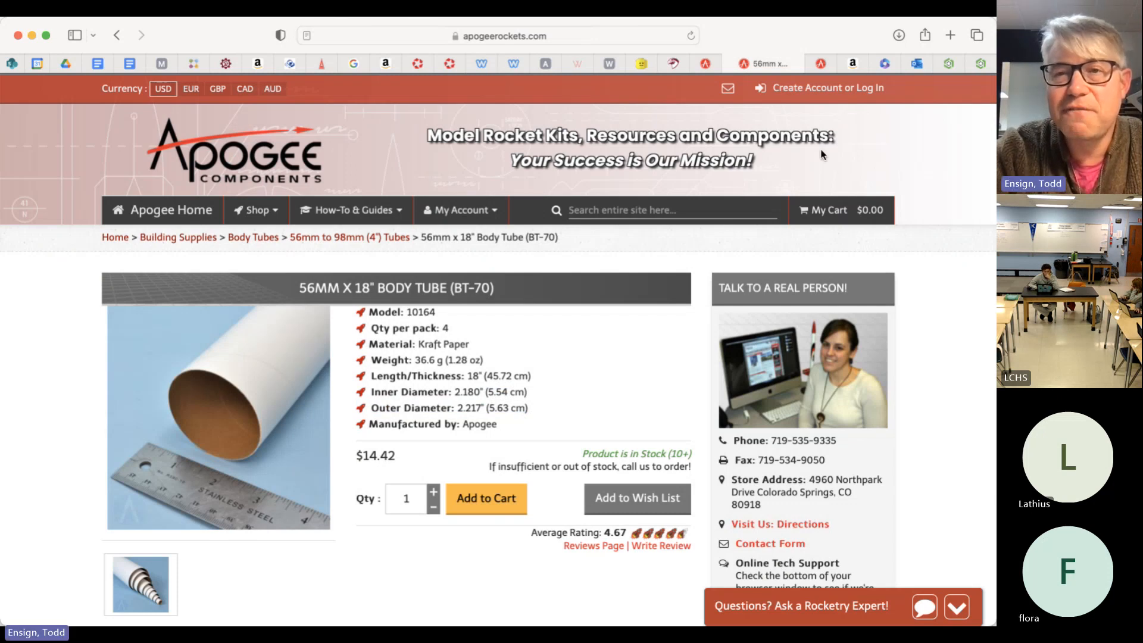
{"action": "left_click", "coordinate": [950, 64]}
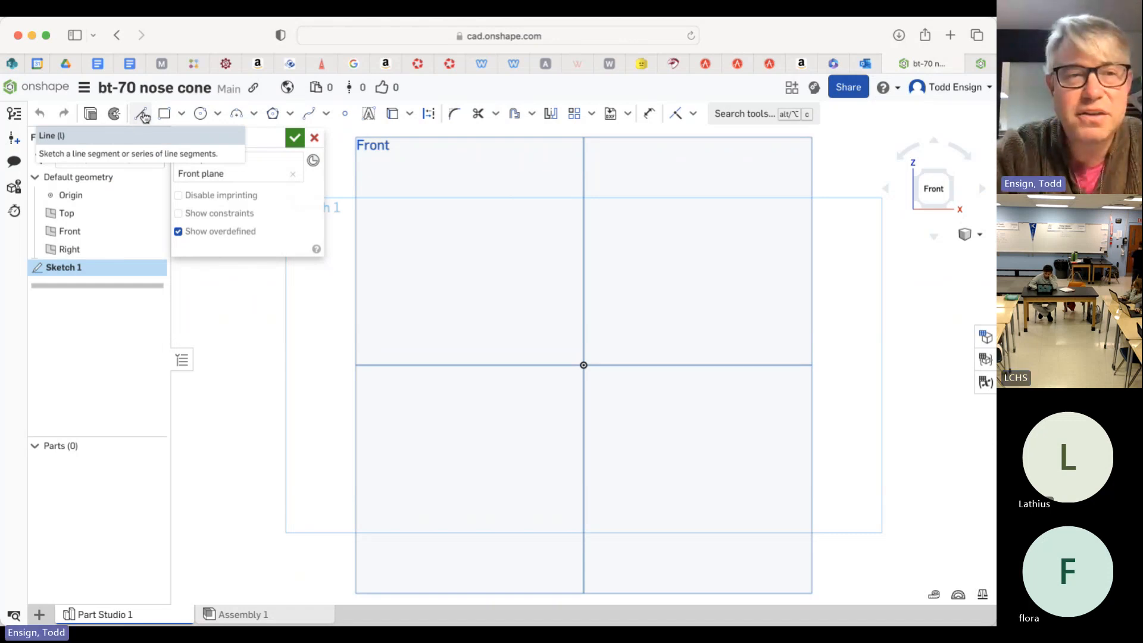
Draw a horizontal line from the origin along the positive X direction and set its length to 27.7 mm.
{"action": "left_click", "coordinate": [142, 117]}
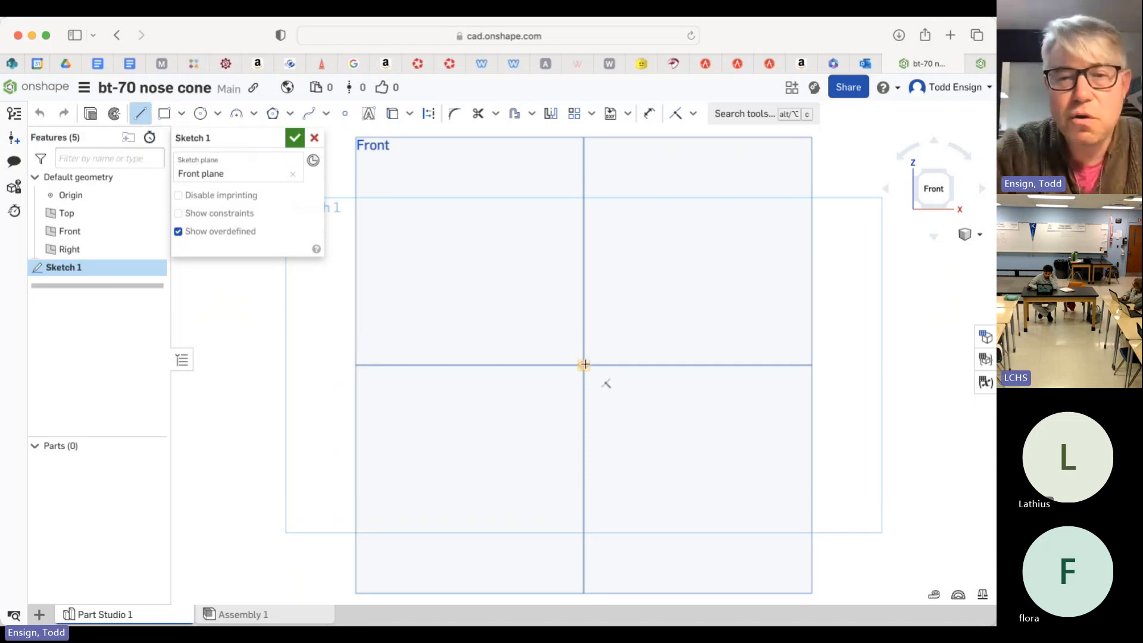
{"action": "left_click", "coordinate": [584, 364]}
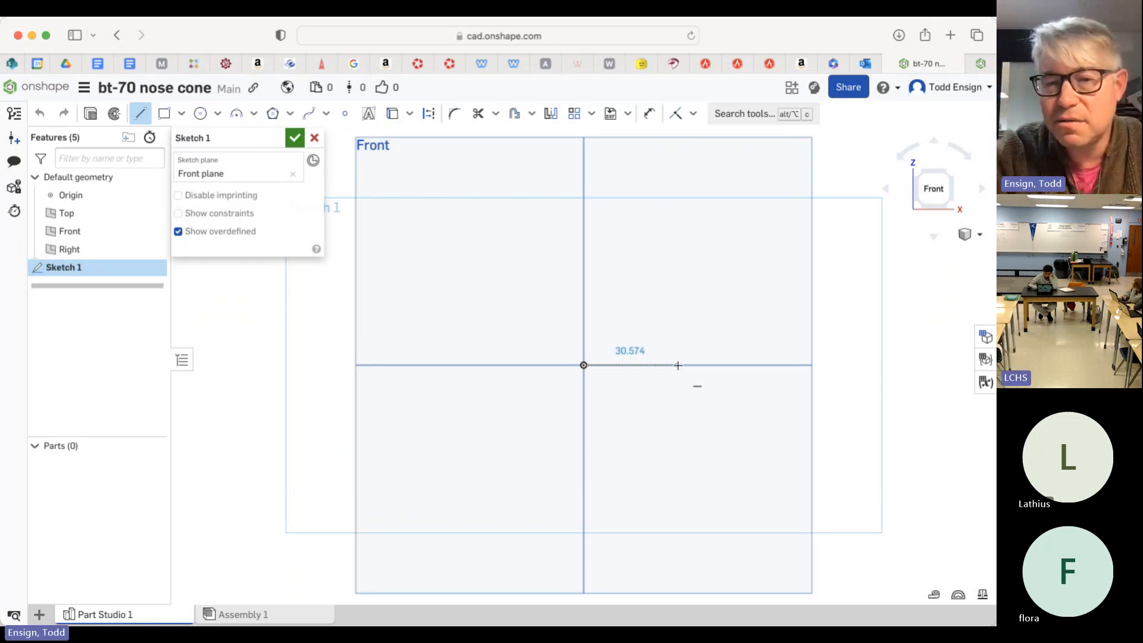
{"action": "left_click", "coordinate": [677, 365]}
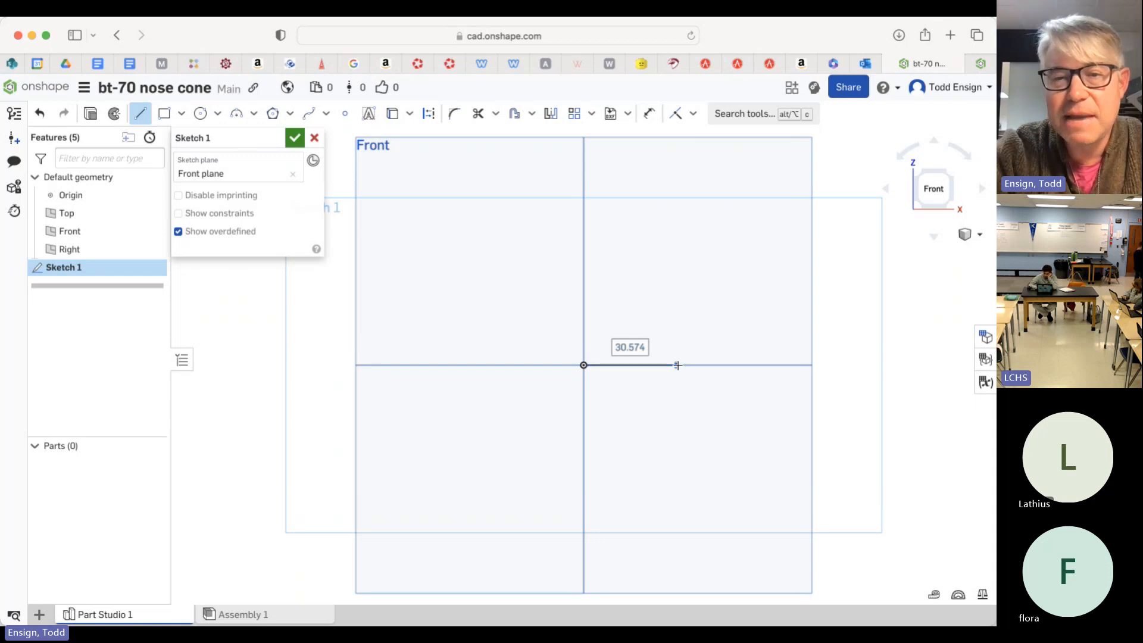
{"action": "type", "text": "27"}
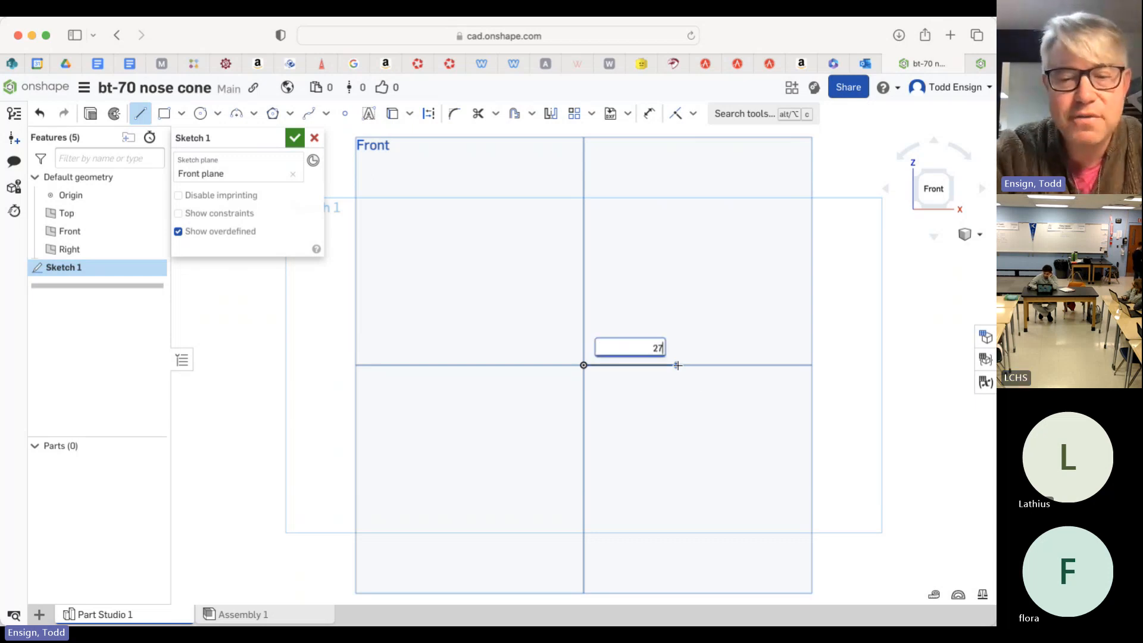
{"action": "type", "text": ".7"}
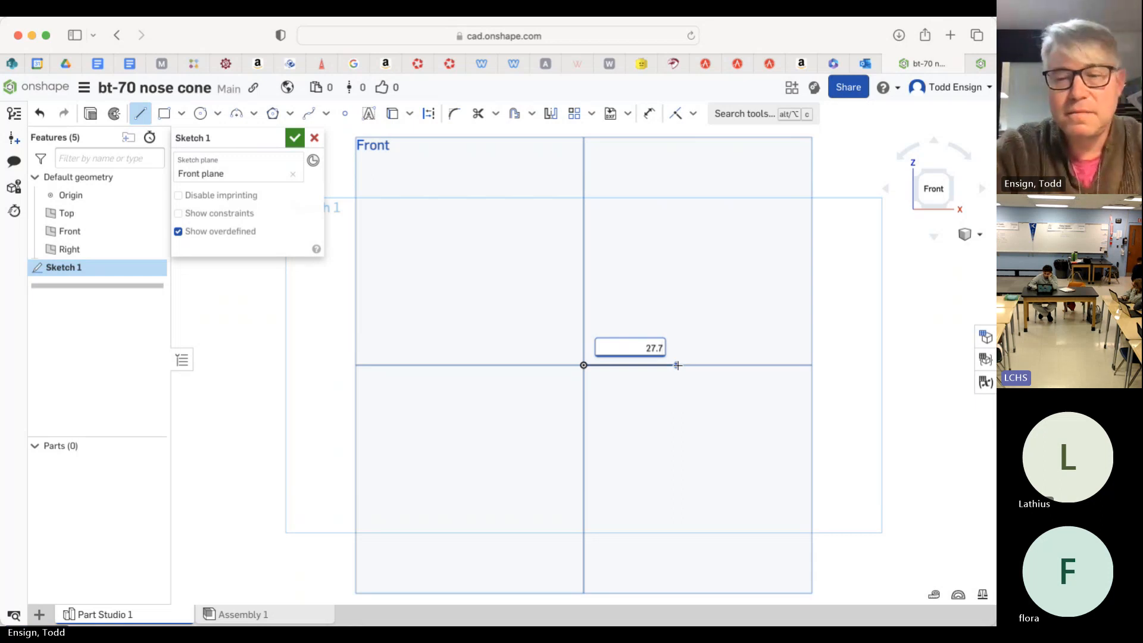
{"action": "key", "text": "Return"}
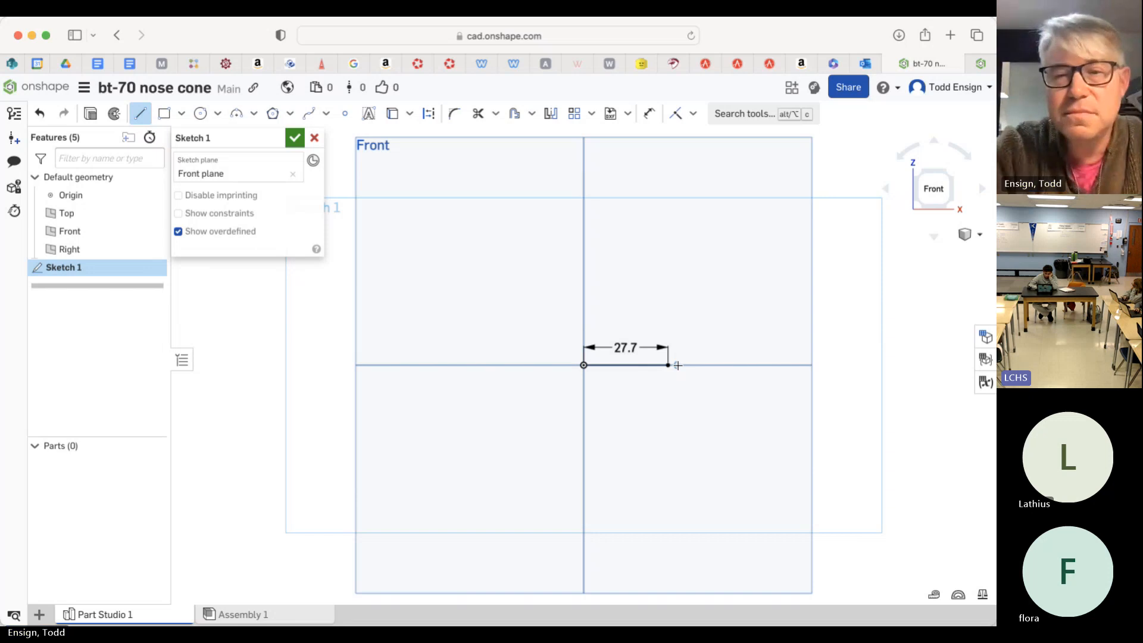
Continue the profile from the base line's outer end with a 25.4 mm vertical line upward and a 1 mm horizontal line outward.
{"action": "left_click", "coordinate": [667, 365]}
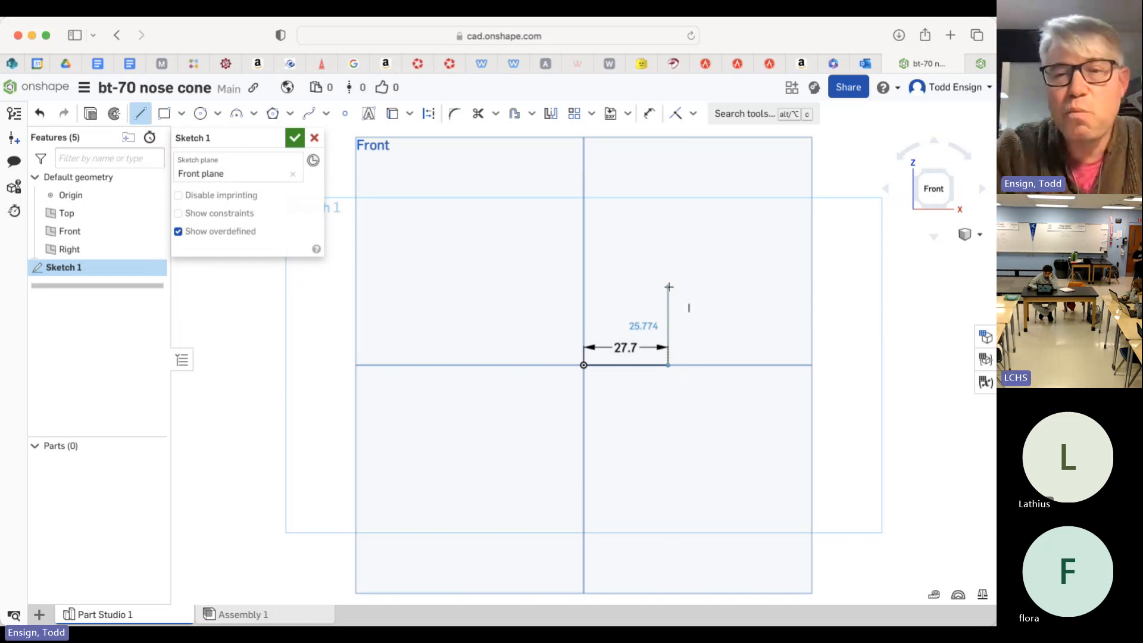
{"action": "left_click", "coordinate": [668, 287]}
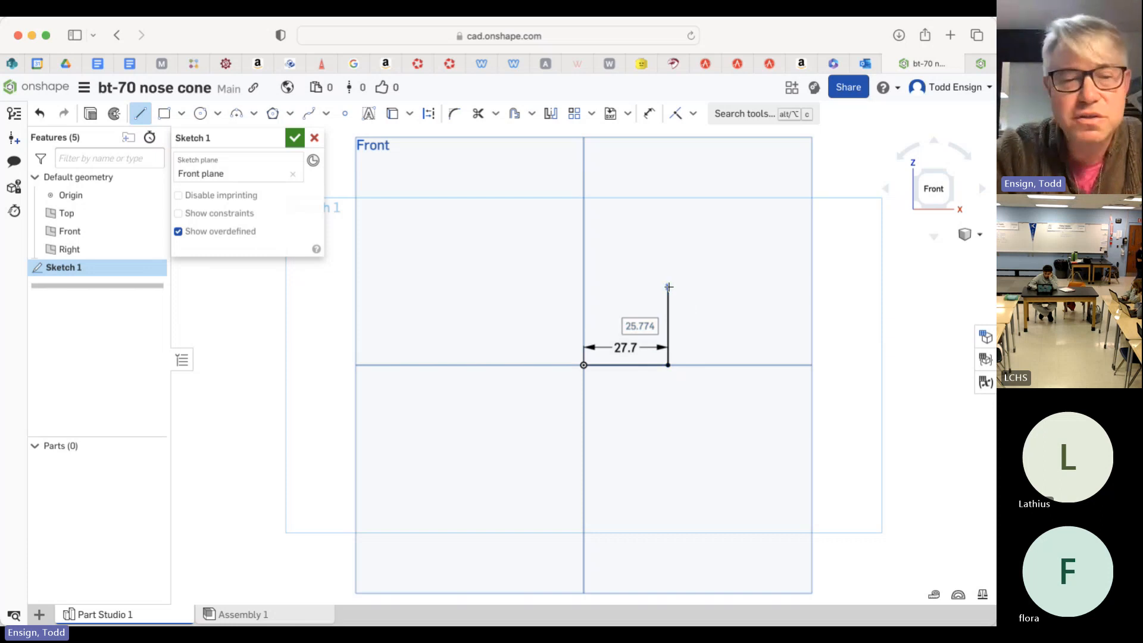
{"action": "type", "text": "25.4"}
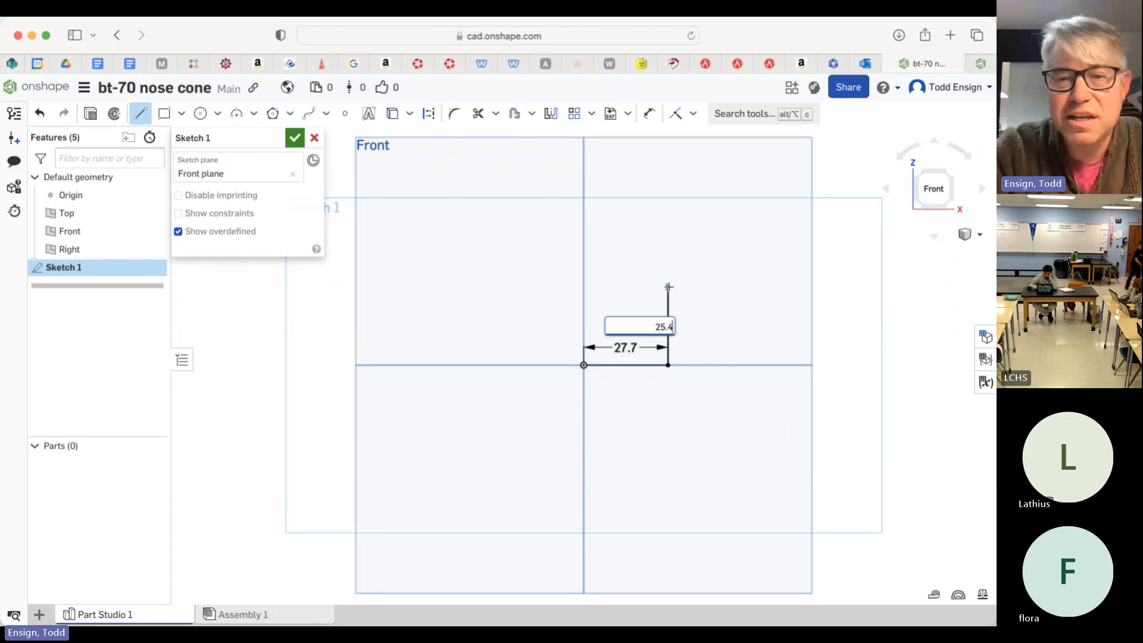
{"action": "key", "text": "Return"}
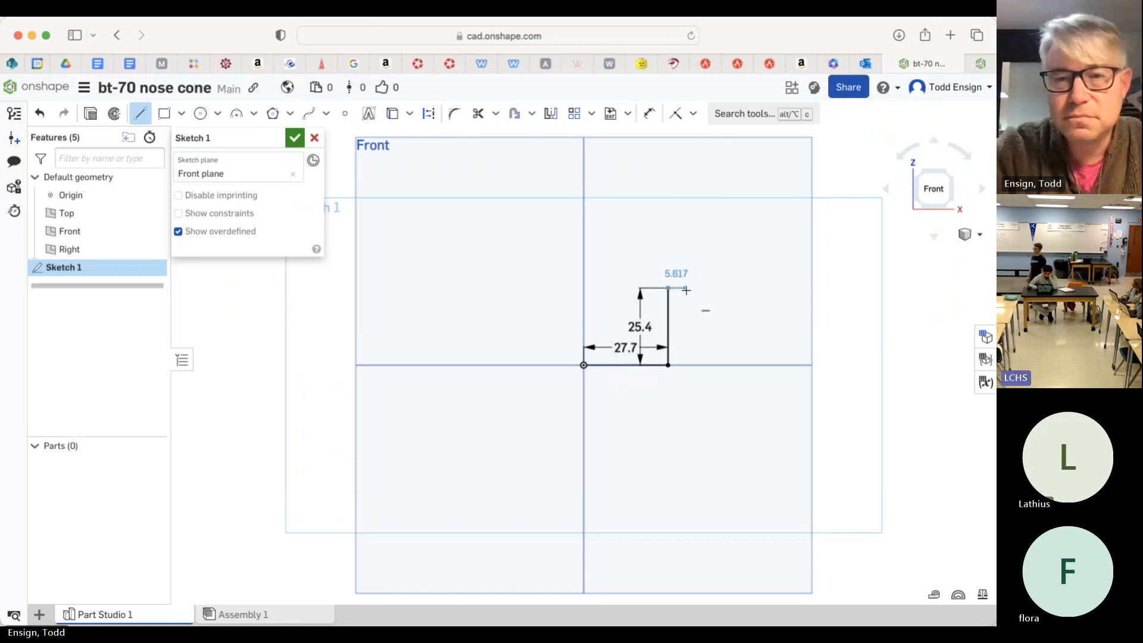
{"action": "left_click", "coordinate": [686, 289]}
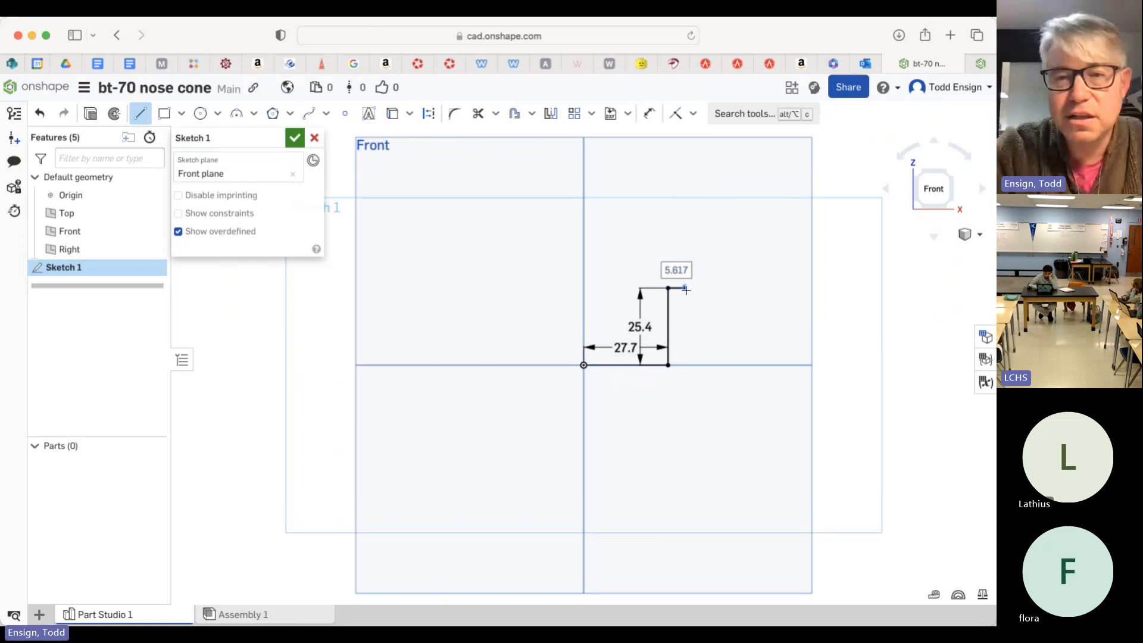
{"action": "type", "text": "1"}
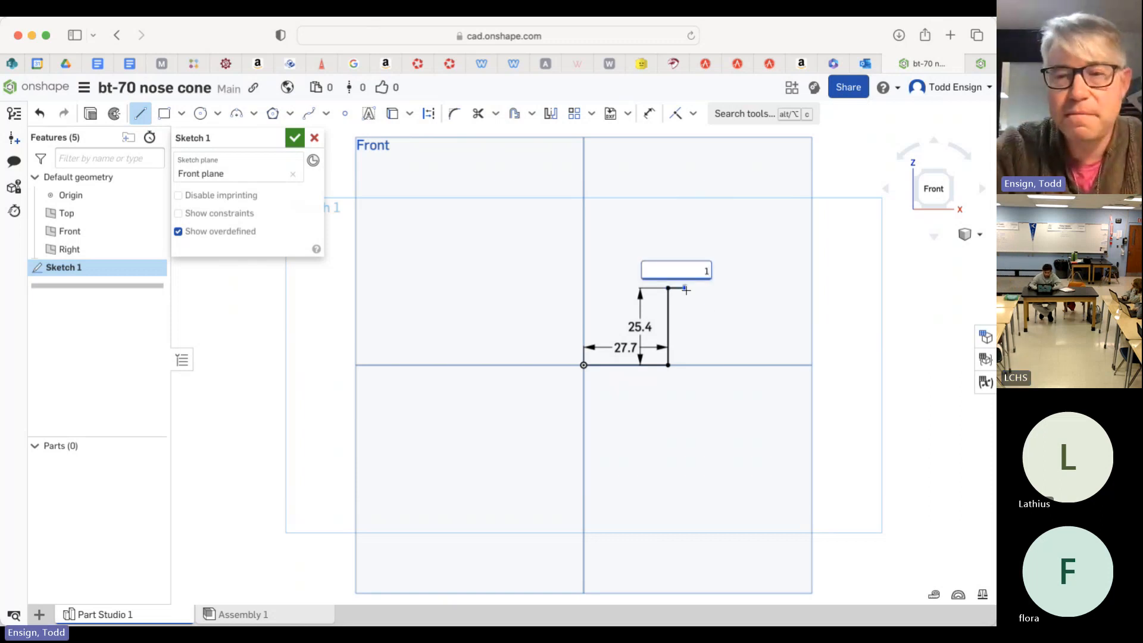
{"action": "key", "text": "Return"}
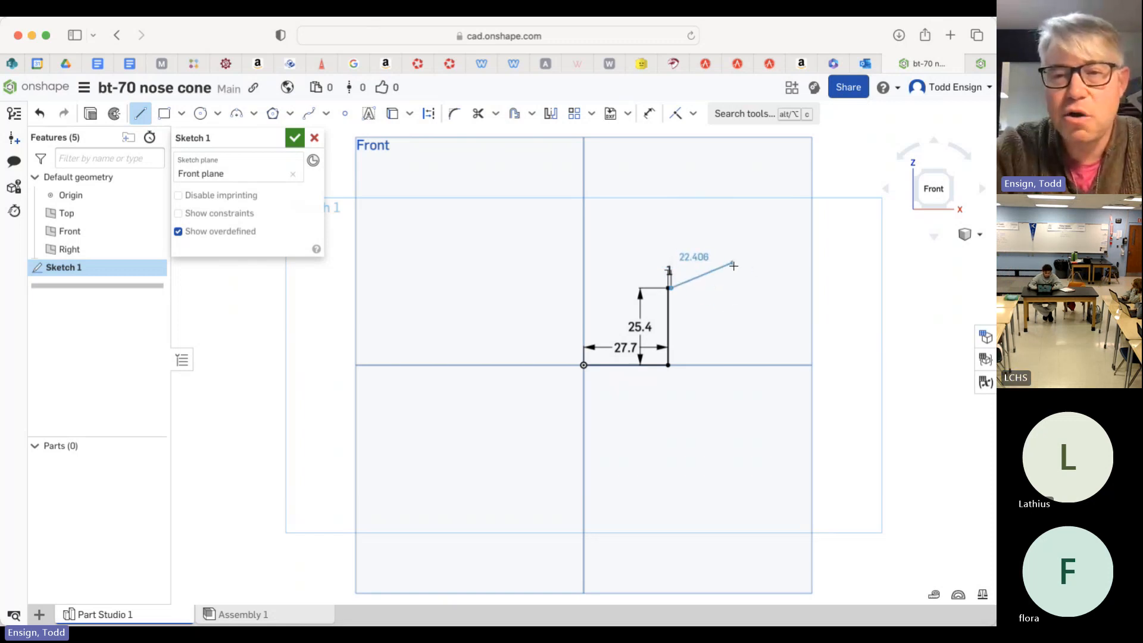
End the line chain at the outer end of the 1 mm horizontal line.
{"action": "key", "text": "Escape"}
{"action": "scroll", "coordinate": [700, 272], "scroll_direction": "down", "scroll_amount": 1}
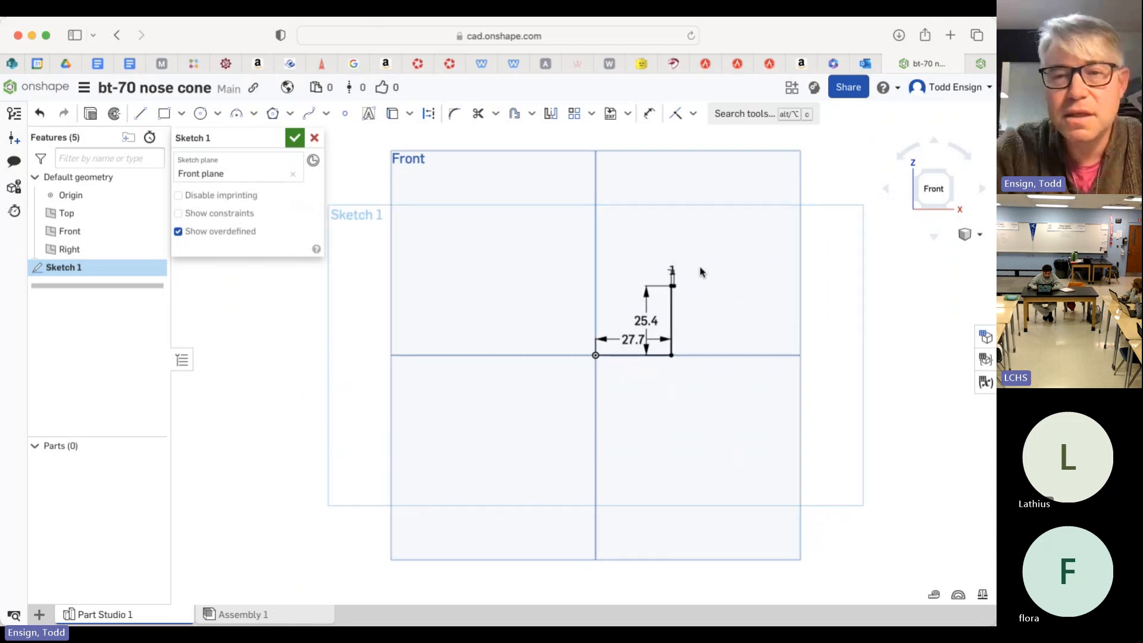
{"action": "scroll", "coordinate": [700, 272], "scroll_direction": "down", "scroll_amount": 5}
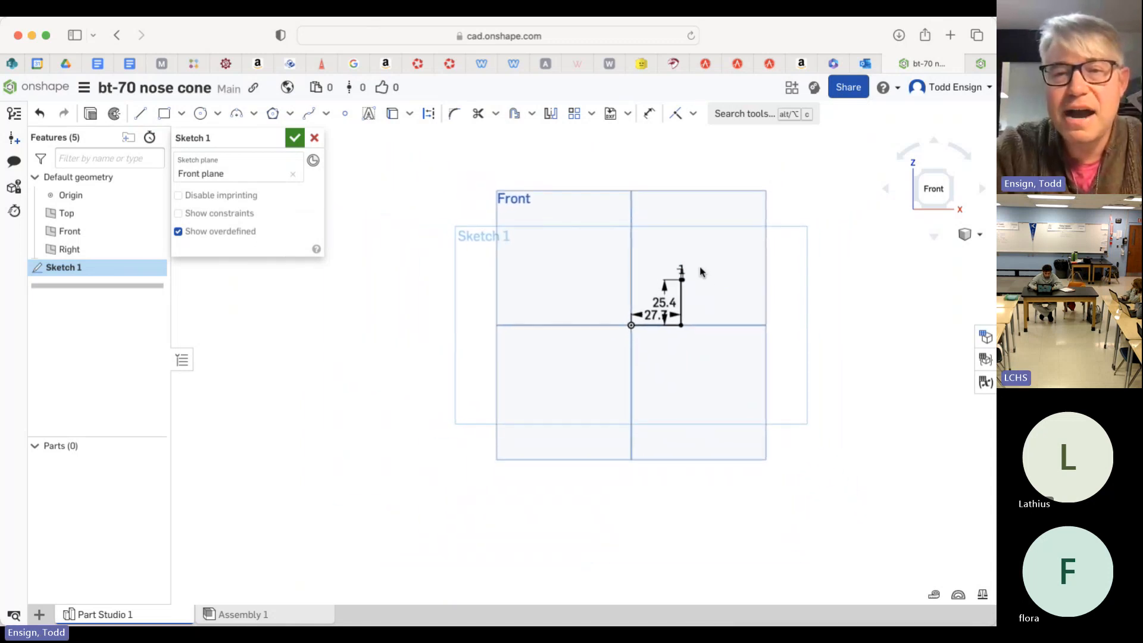
{"action": "scroll", "coordinate": [700, 271], "scroll_direction": "down", "scroll_amount": 1}
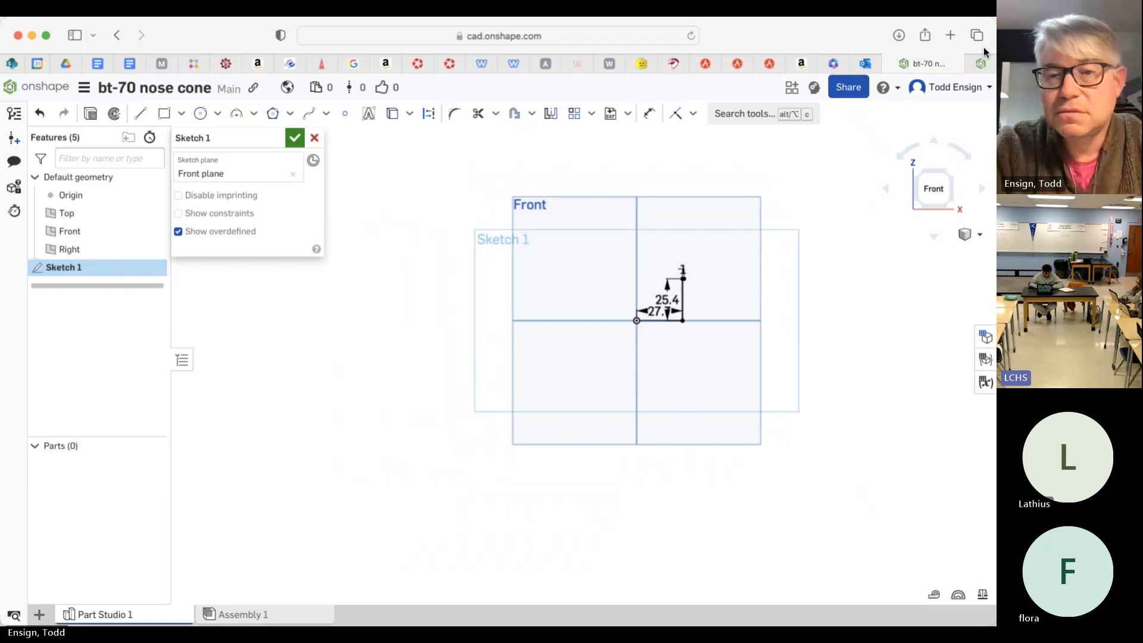
Switch to the Apogee site and open its building-supplies category of nose cones for 56mm to 98mm (4in) body tubes.
{"action": "left_click", "coordinate": [707, 64]}
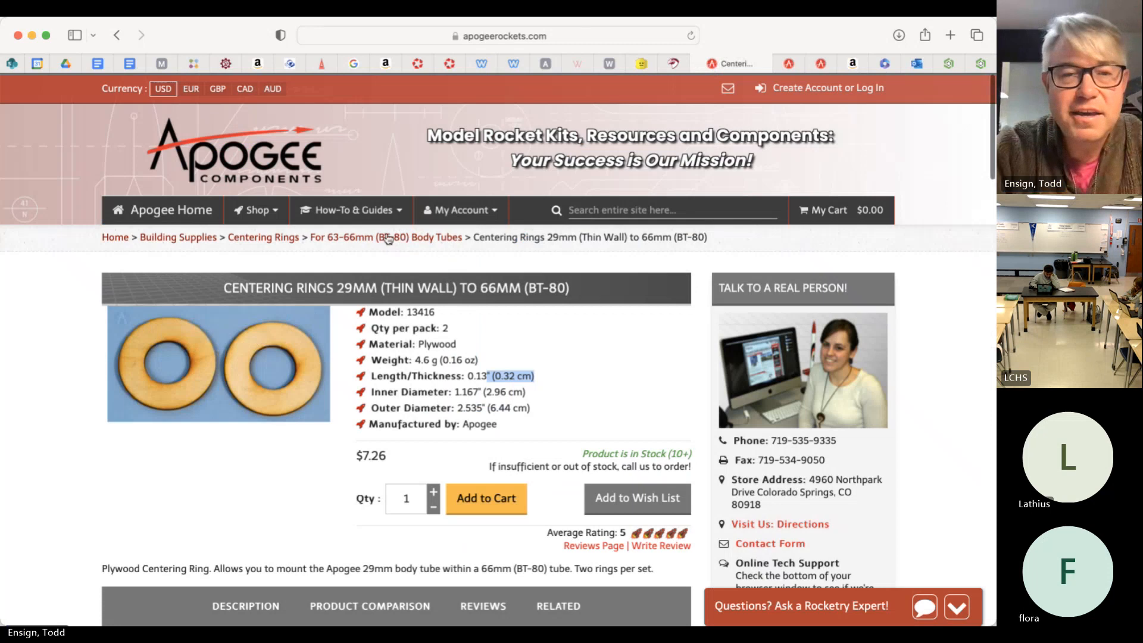
{"action": "left_click", "coordinate": [274, 214]}
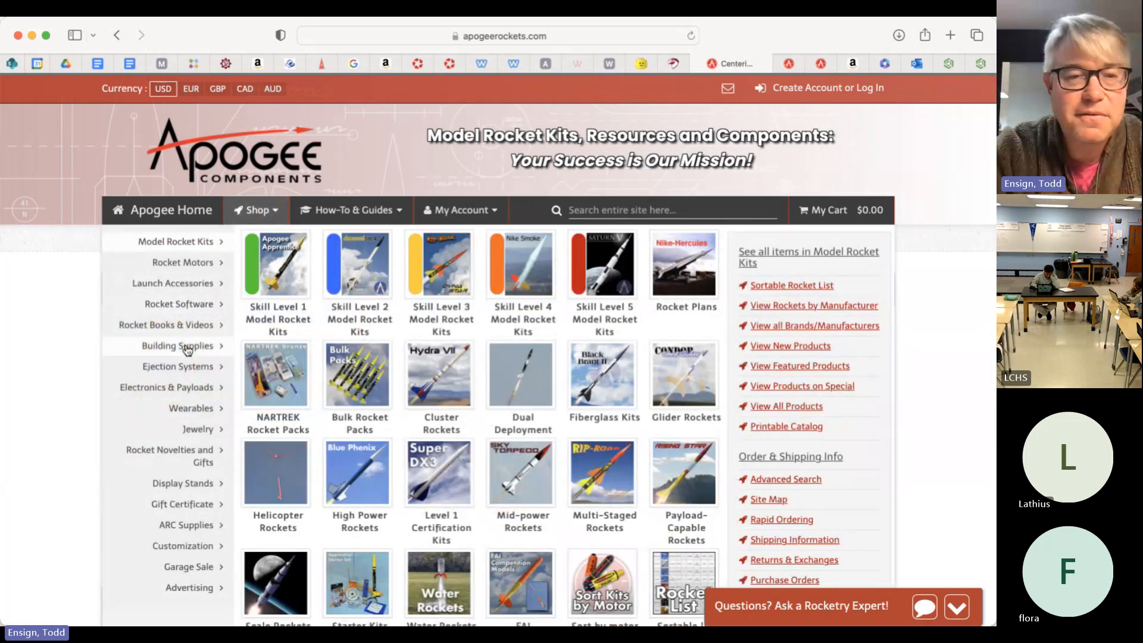
{"action": "mouse_move", "coordinate": [187, 350]}
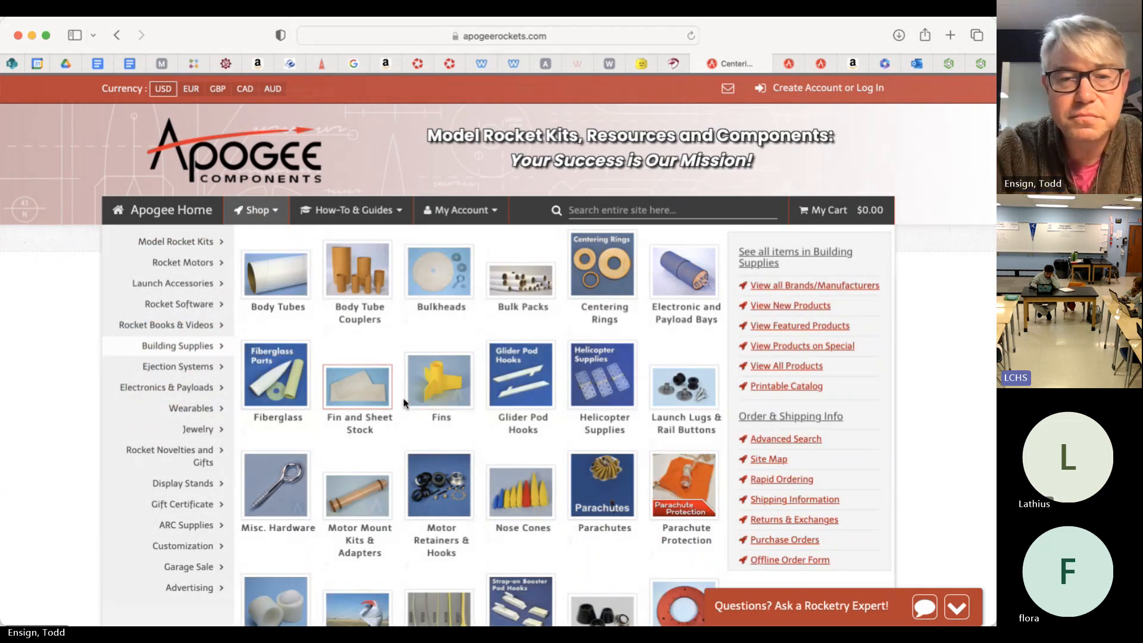
{"action": "scroll", "coordinate": [404, 403], "scroll_direction": "down", "scroll_amount": 2}
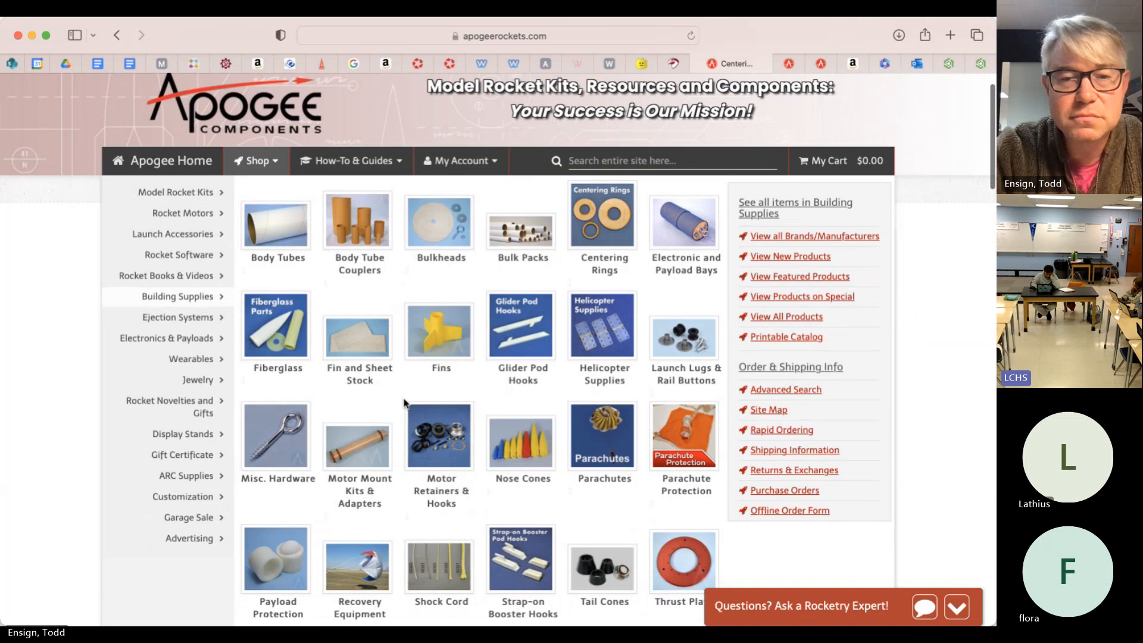
{"action": "scroll", "coordinate": [403, 402], "scroll_direction": "down", "scroll_amount": 1}
{"action": "left_click", "coordinate": [534, 405]}
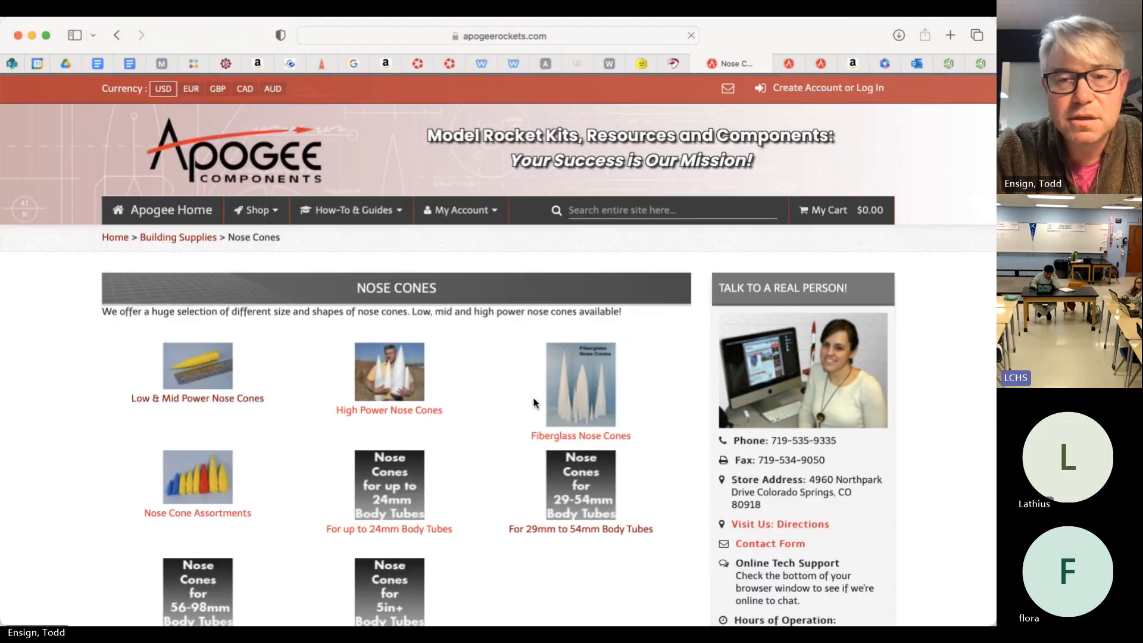
{"action": "scroll", "coordinate": [534, 397], "scroll_direction": "down", "scroll_amount": 5}
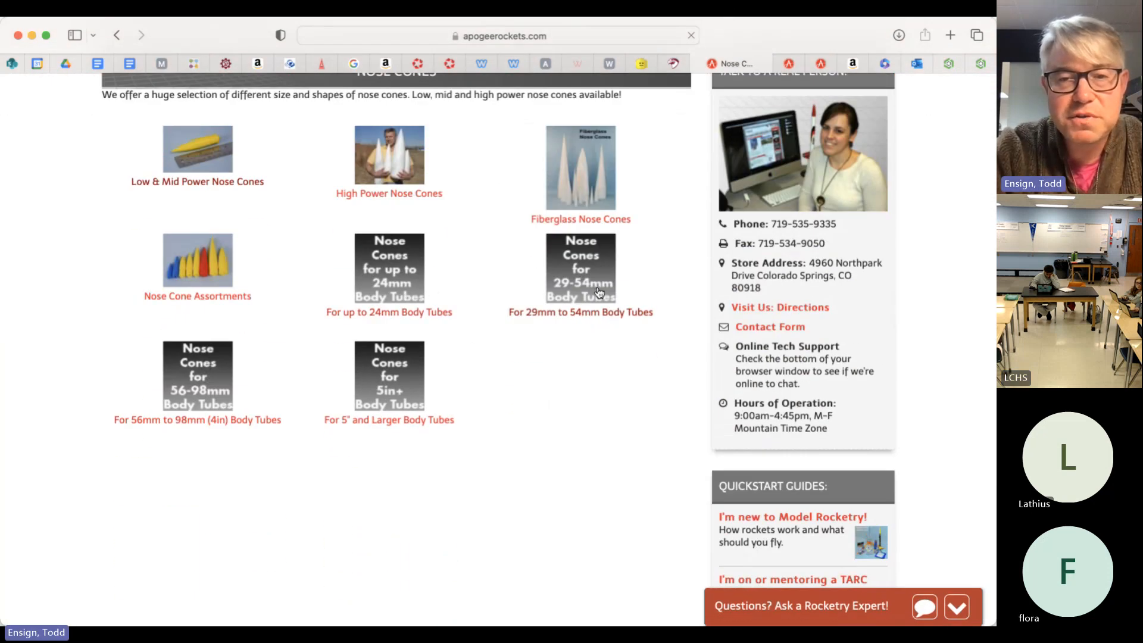
{"action": "left_click", "coordinate": [214, 378]}
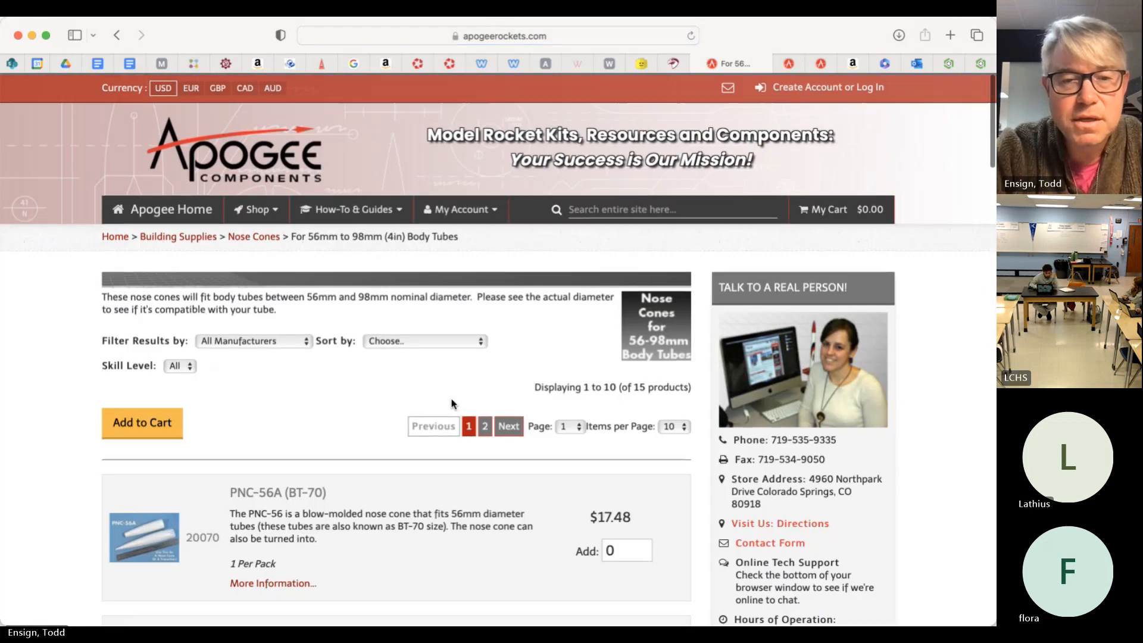
Open the PNC-56A (BT-70) nose cone product page and examine its nose length and shoulder length.
{"action": "scroll", "coordinate": [451, 399], "scroll_direction": "down", "scroll_amount": 2}
{"action": "scroll", "coordinate": [363, 443], "scroll_direction": "down", "scroll_amount": 3}
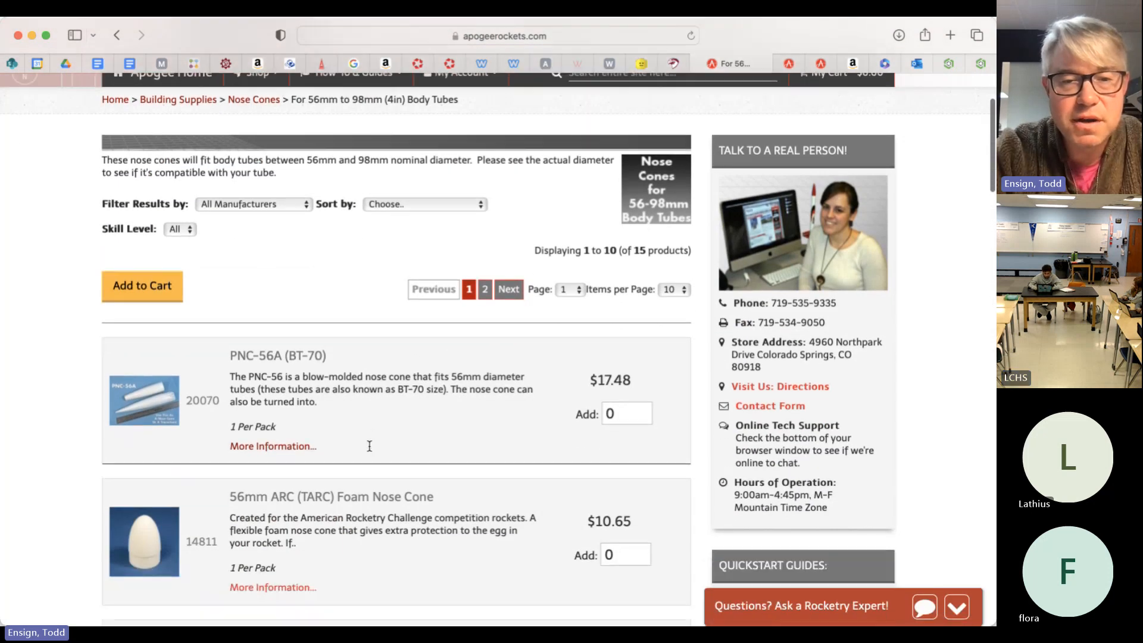
{"action": "scroll", "coordinate": [369, 450], "scroll_direction": "down", "scroll_amount": 2}
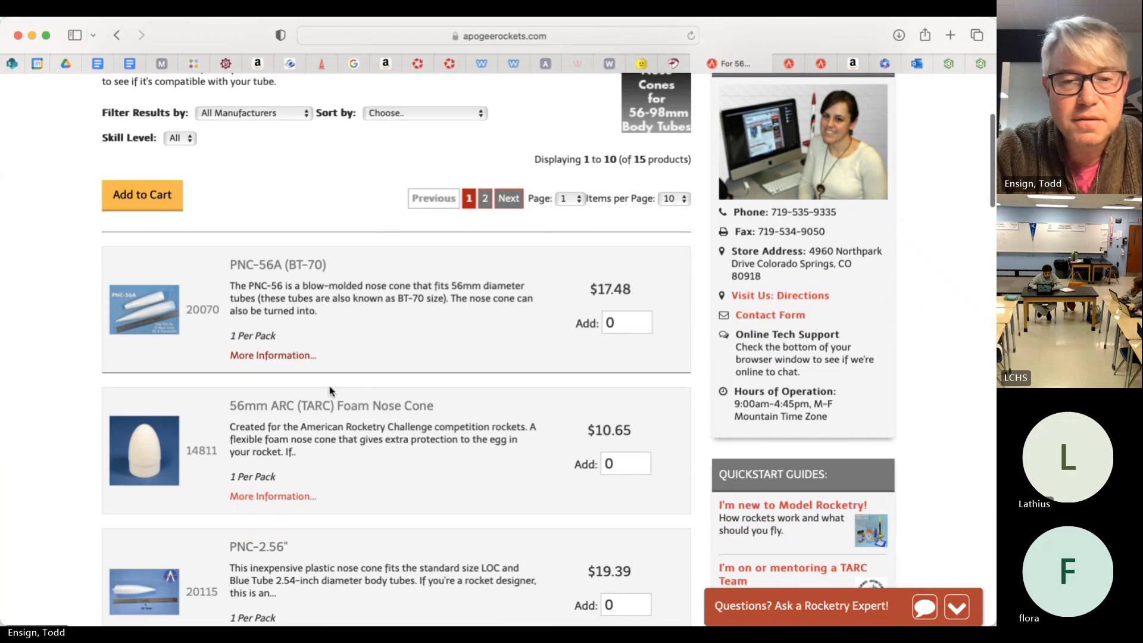
{"action": "scroll", "coordinate": [341, 416], "scroll_direction": "down", "scroll_amount": 1}
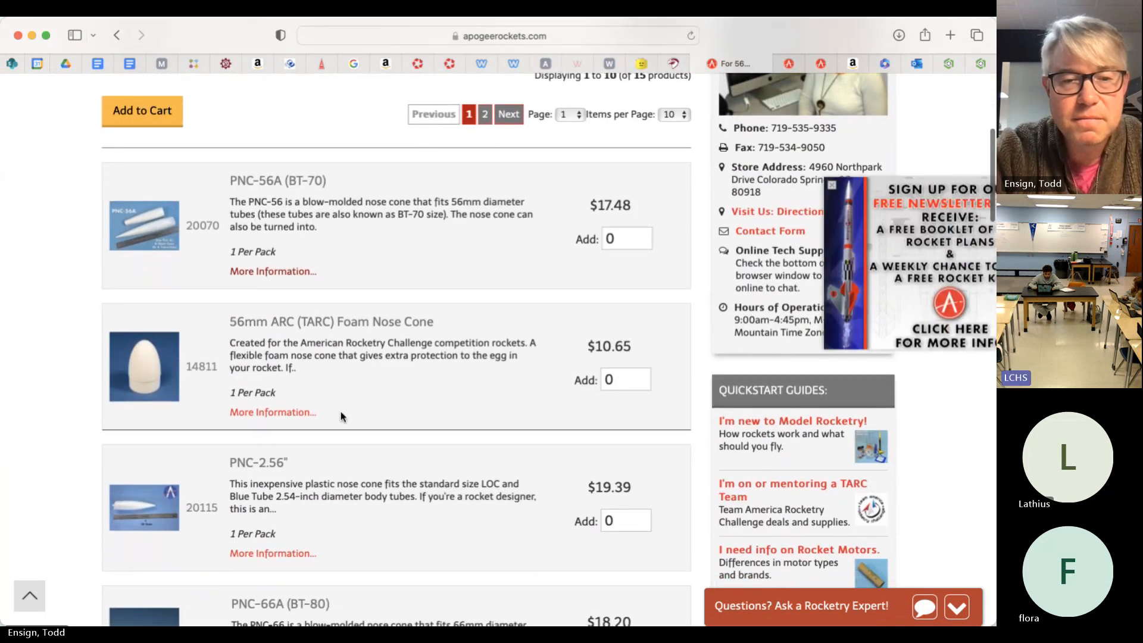
{"action": "left_click", "coordinate": [277, 171]}
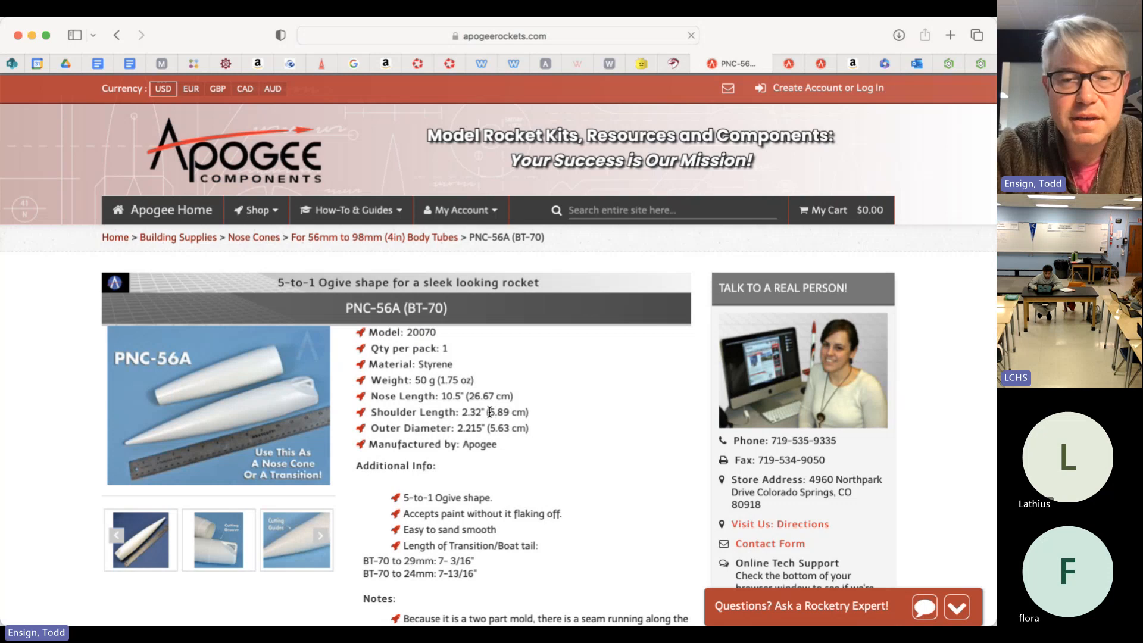
{"action": "left_click_drag", "start_coordinate": [489, 412], "coordinate": [532, 413]}
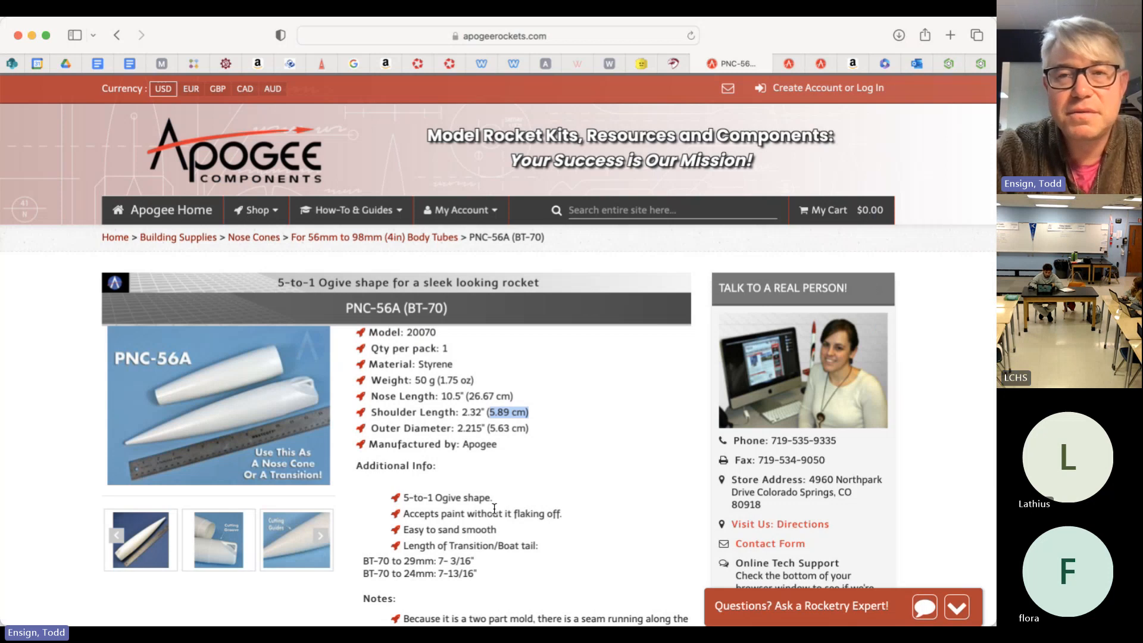
{"action": "left_click", "coordinate": [575, 331]}
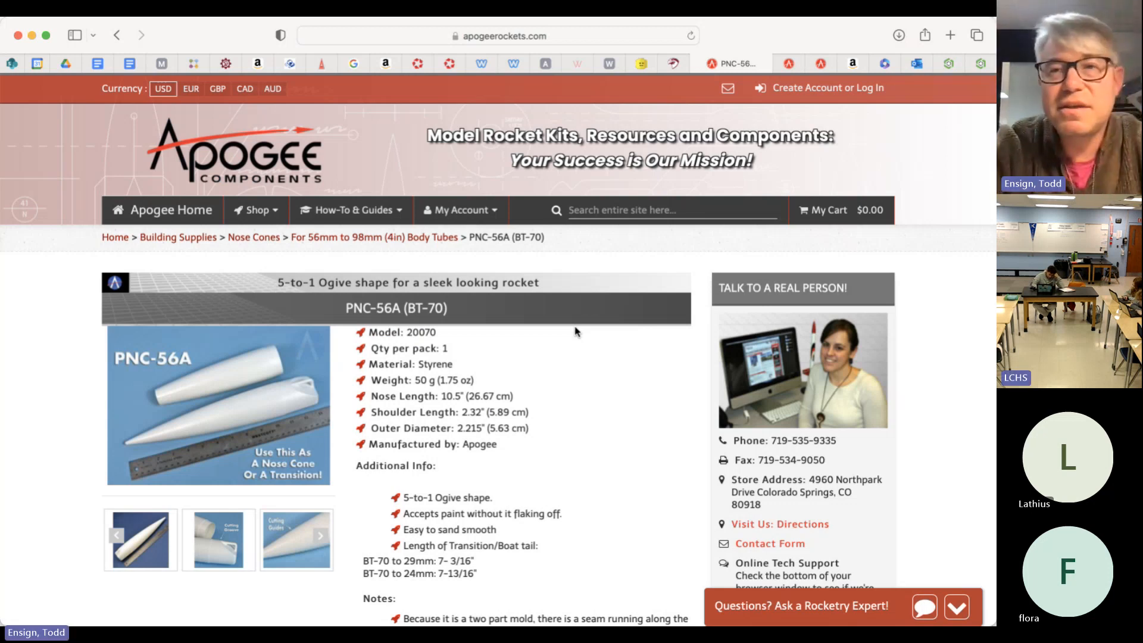
Return to the Onshape nose cone sketch and draw a vertical line upward from the origin, setting its length to 250 mm.
{"action": "left_click", "coordinate": [951, 64]}
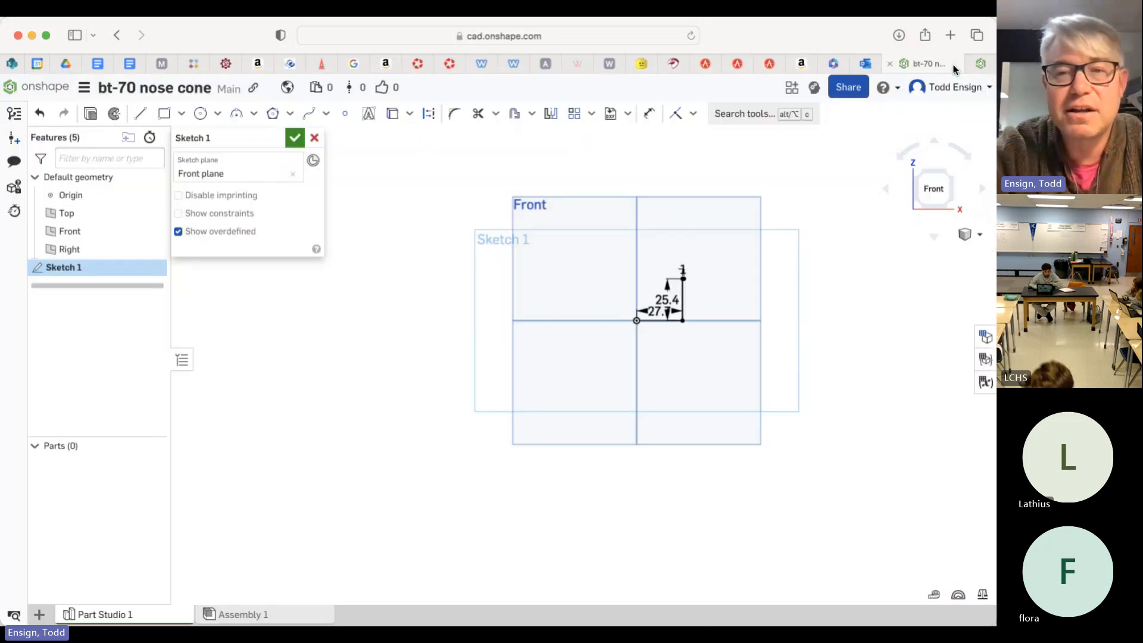
{"action": "left_click", "coordinate": [141, 113]}
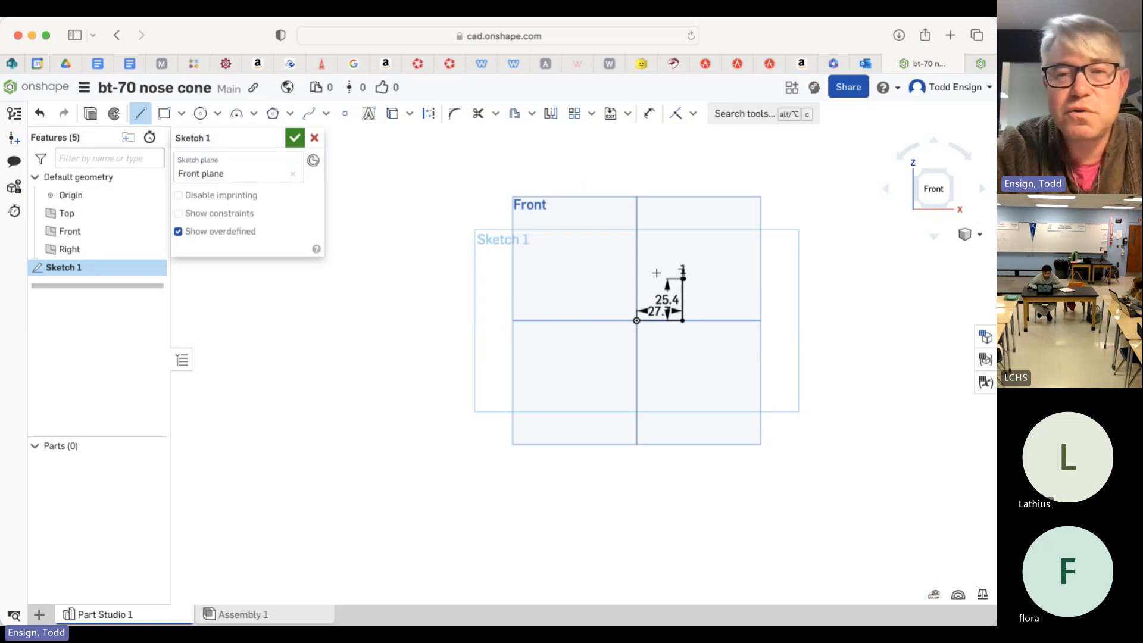
{"action": "left_click", "coordinate": [637, 320]}
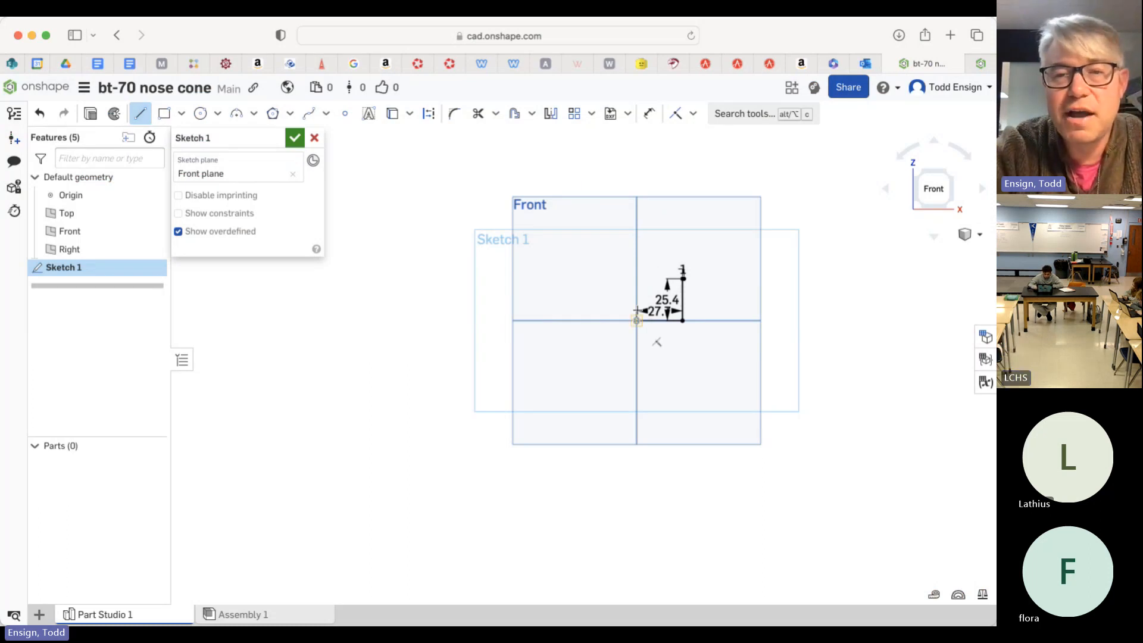
{"action": "left_click", "coordinate": [635, 184]}
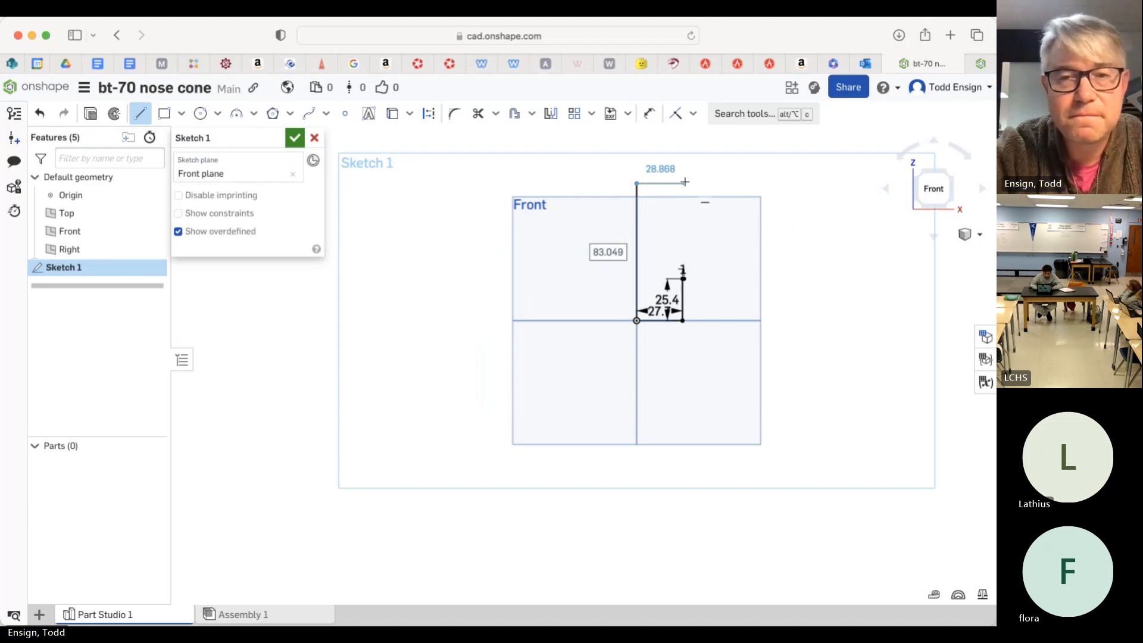
{"action": "type", "text": "2"}
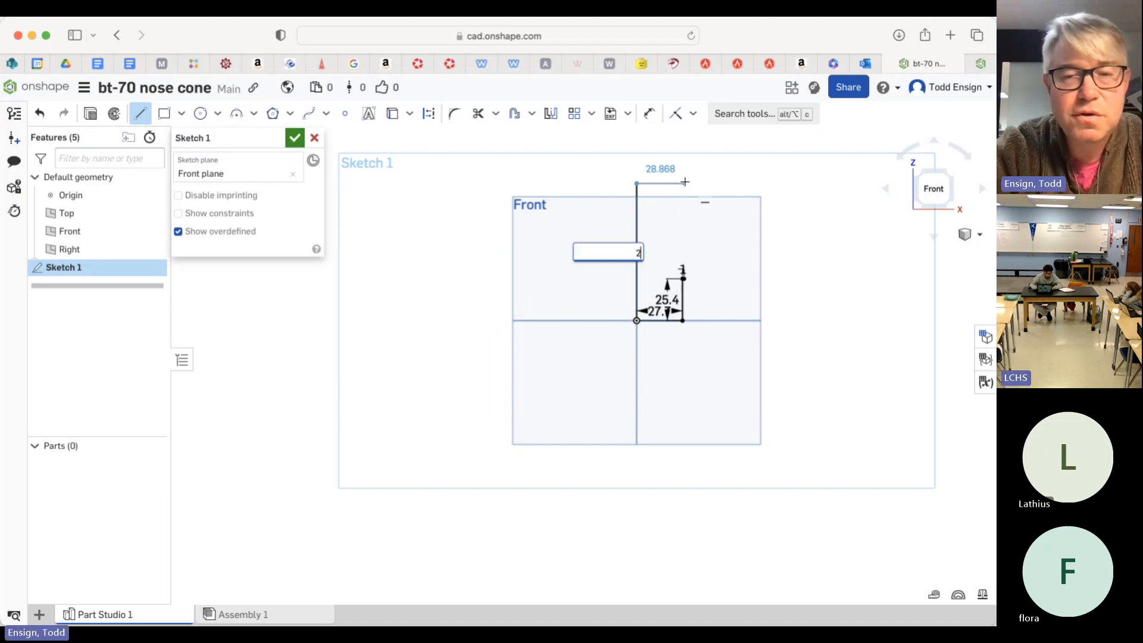
{"action": "type", "text": "50"}
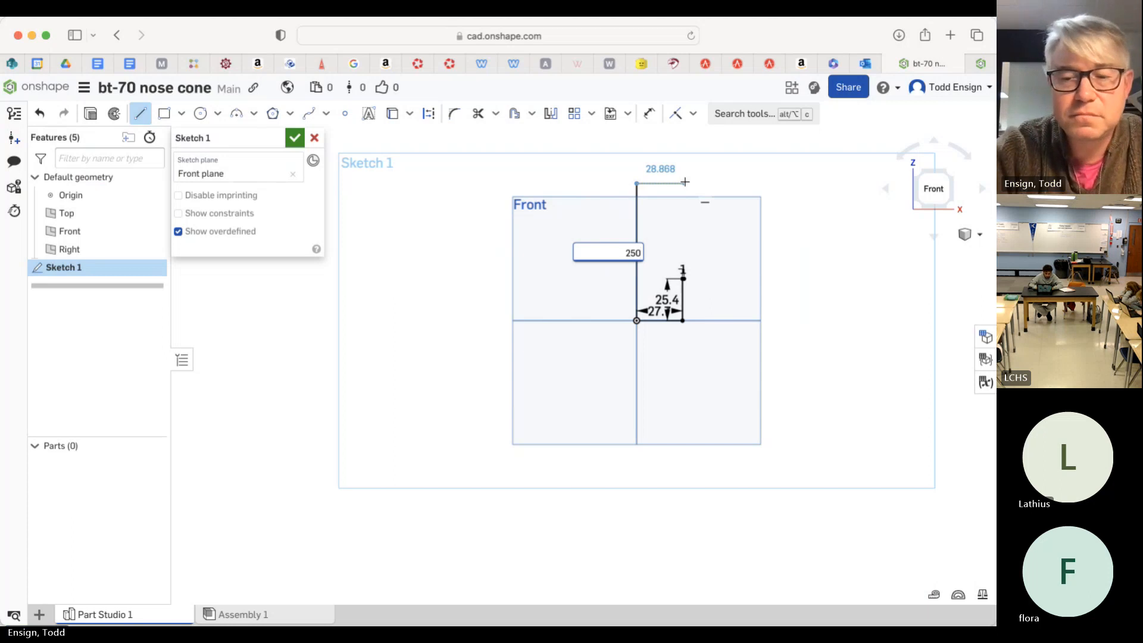
{"action": "key", "text": "Return"}
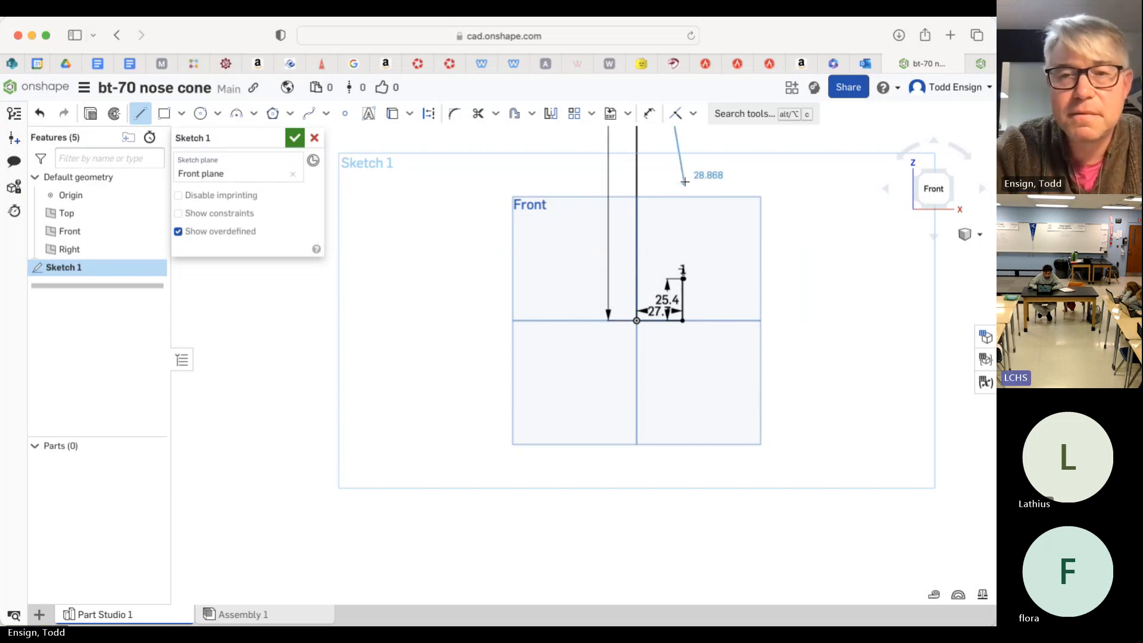
{"action": "key", "text": "Escape"}
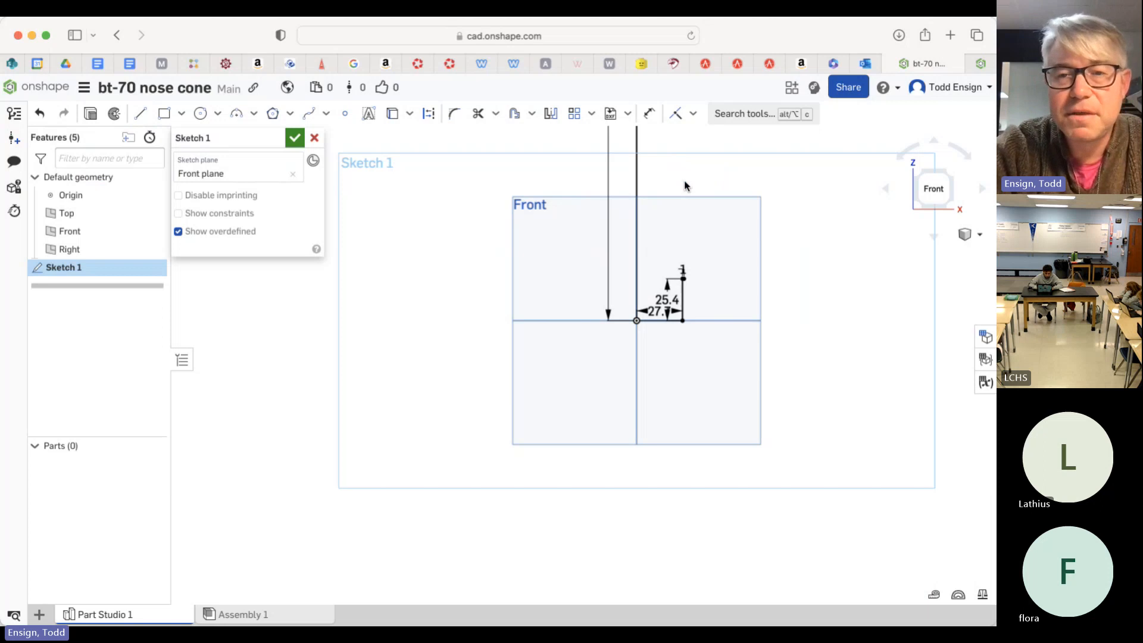
Draw a three-point arc of about 704 mm radius from the 1 mm line's outer end to the 250 mm line's upper end, and finish the sketch.
{"action": "scroll", "coordinate": [684, 181], "scroll_direction": "down", "scroll_amount": 5}
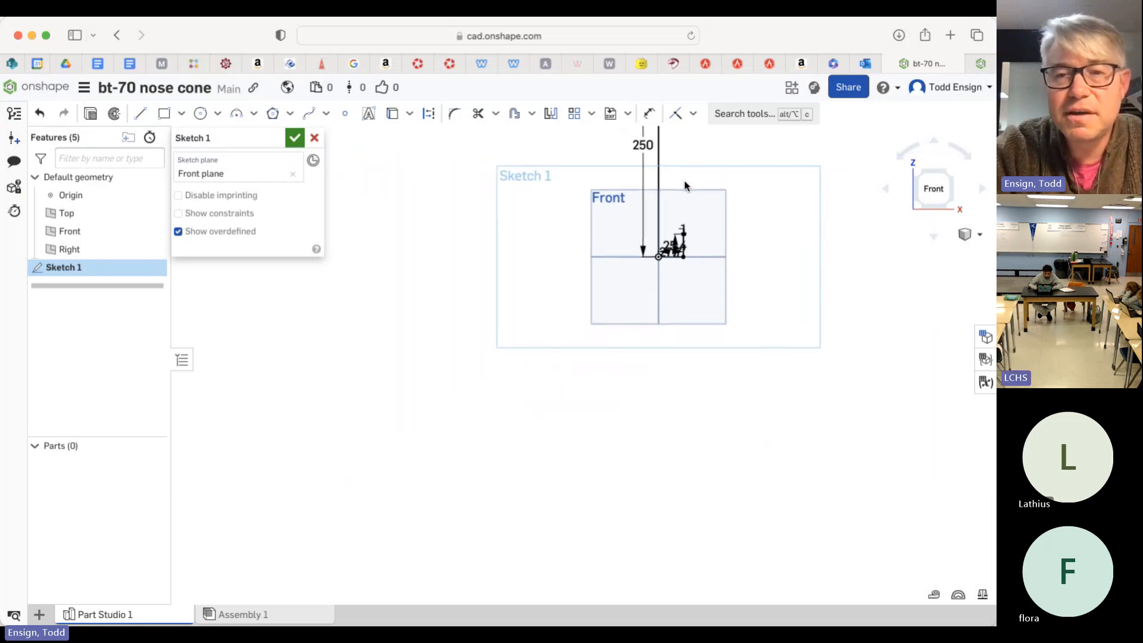
{"action": "scroll", "coordinate": [677, 223], "scroll_direction": "down", "scroll_amount": 3}
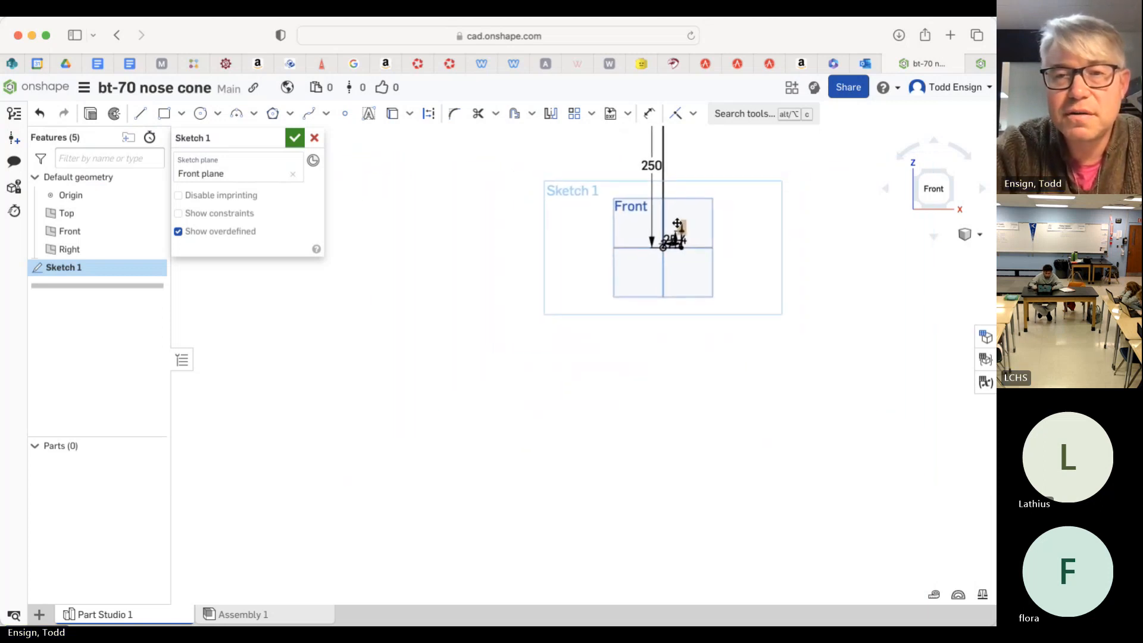
{"action": "scroll", "coordinate": [675, 228], "scroll_direction": "down", "scroll_amount": 2}
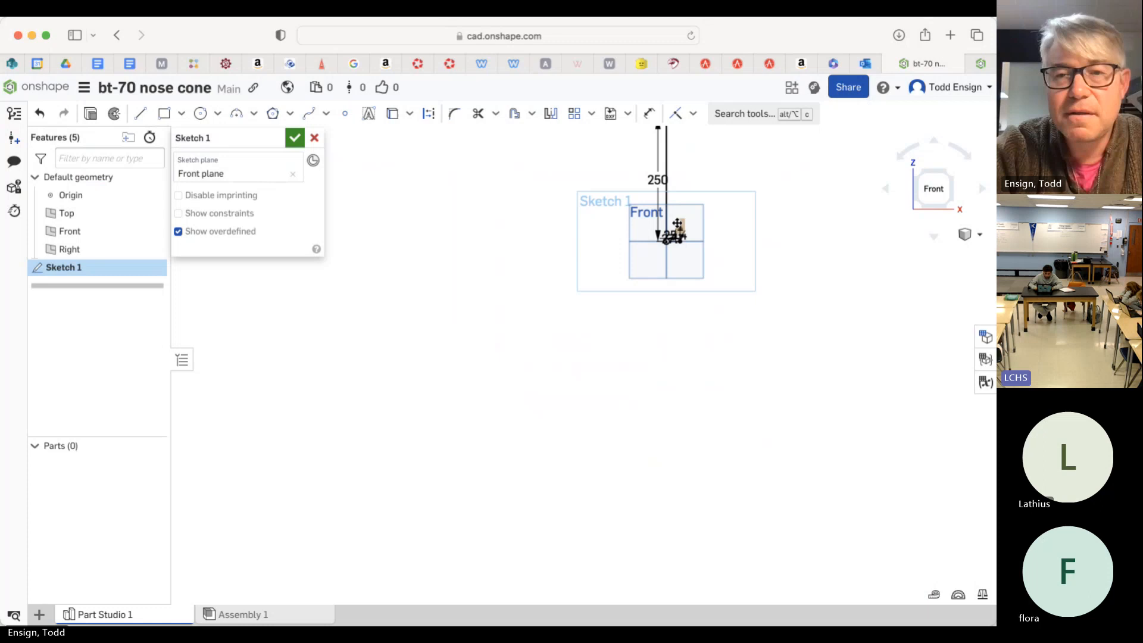
{"action": "left_click", "coordinate": [947, 192]}
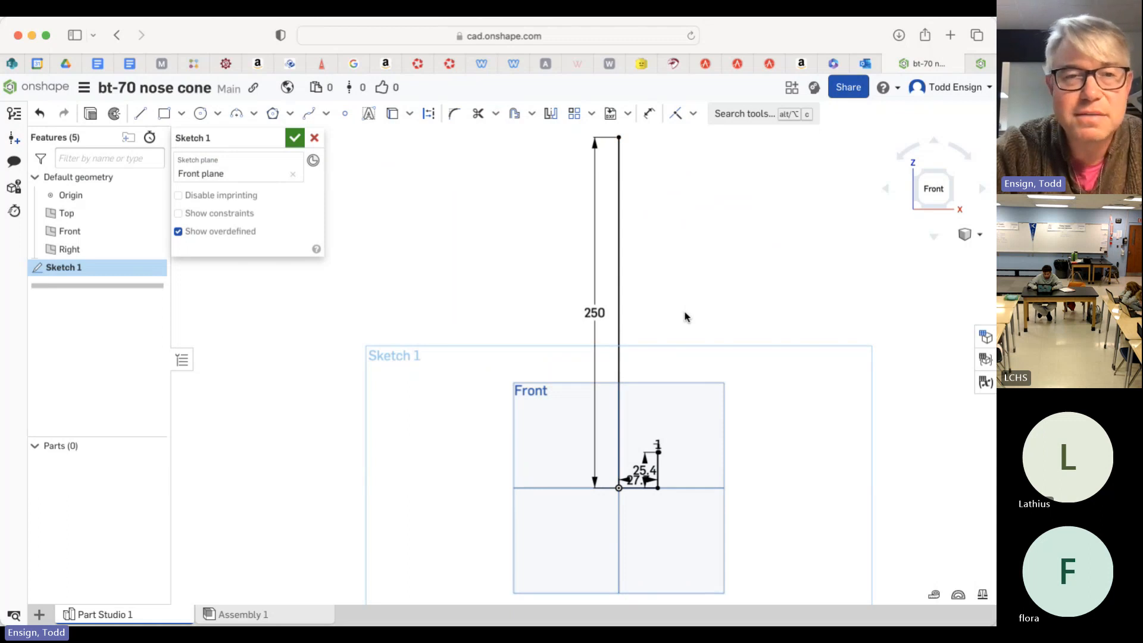
{"action": "scroll", "coordinate": [666, 460], "scroll_direction": "up", "scroll_amount": 3}
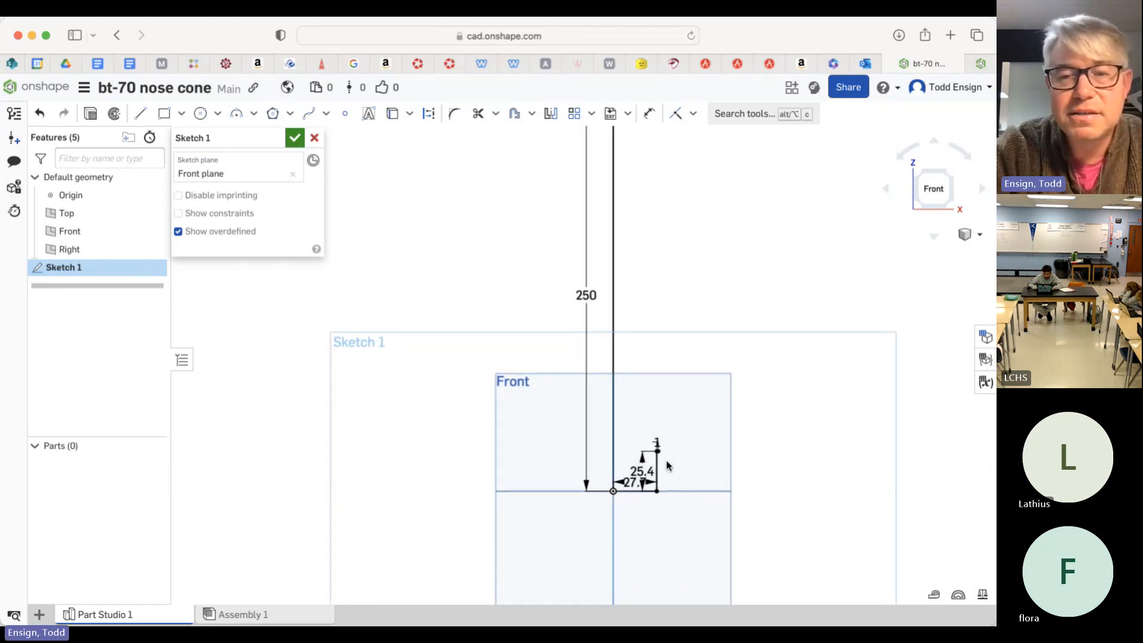
{"action": "scroll", "coordinate": [666, 465], "scroll_direction": "up", "scroll_amount": 6}
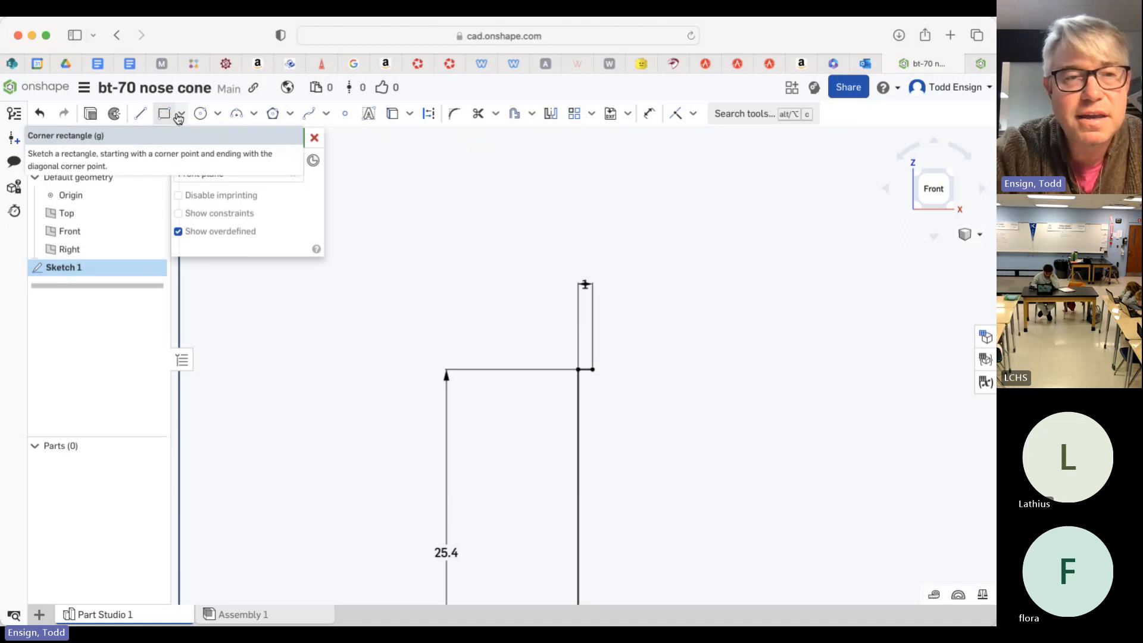
{"action": "left_click", "coordinate": [255, 115]}
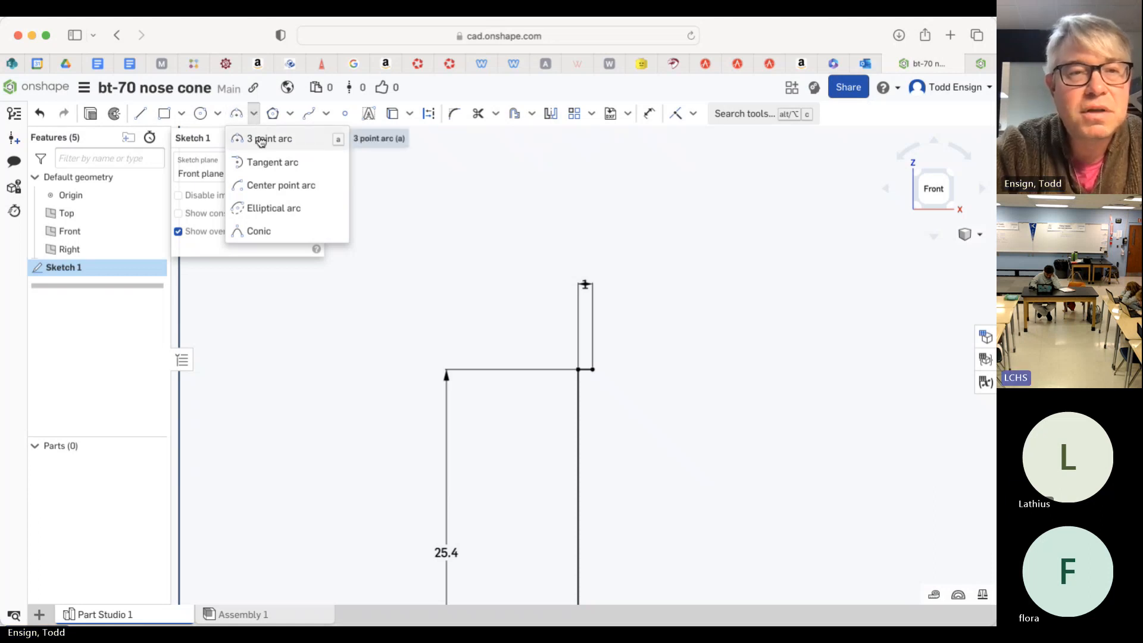
{"action": "left_click", "coordinate": [260, 141]}
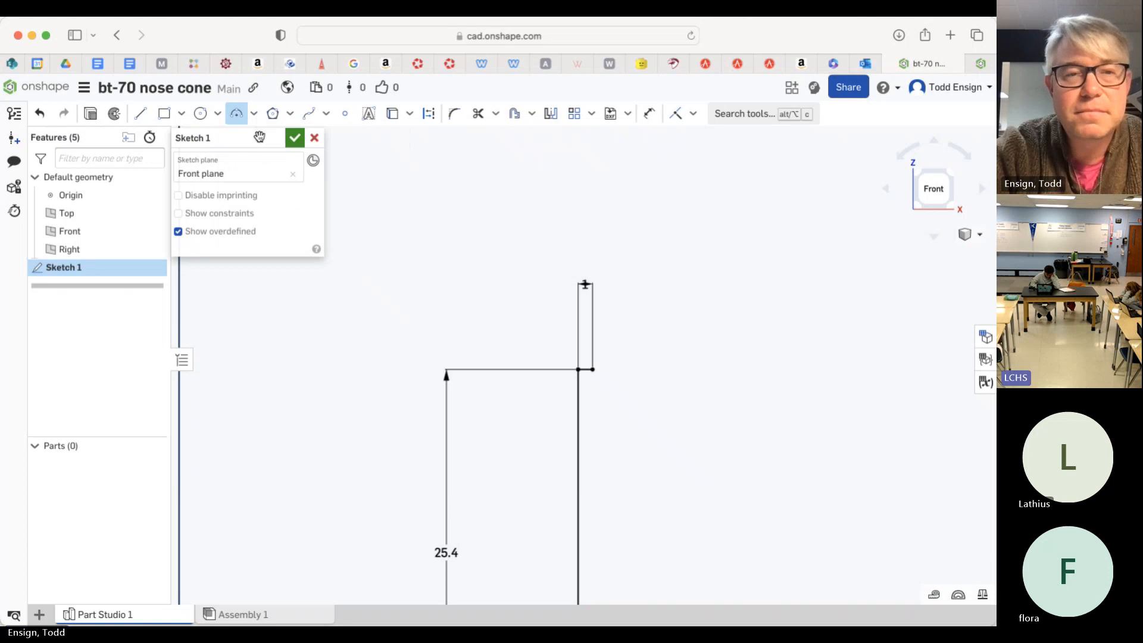
{"action": "left_click", "coordinate": [593, 370]}
{"action": "scroll", "coordinate": [592, 304], "scroll_direction": "down", "scroll_amount": 5}
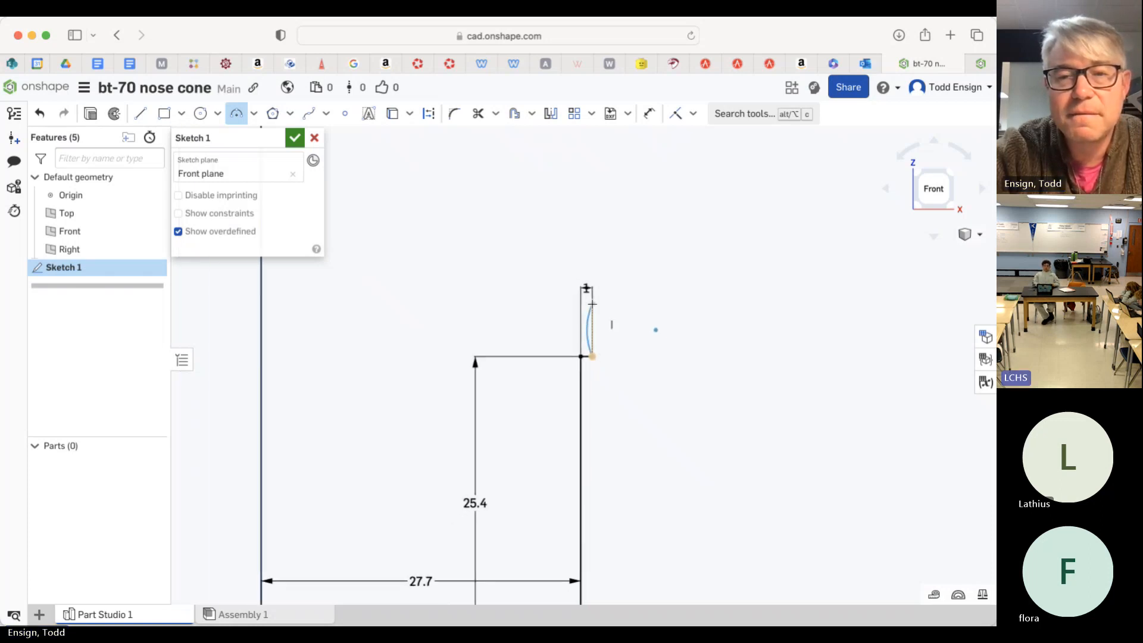
{"action": "scroll", "coordinate": [591, 302], "scroll_direction": "down", "scroll_amount": 5}
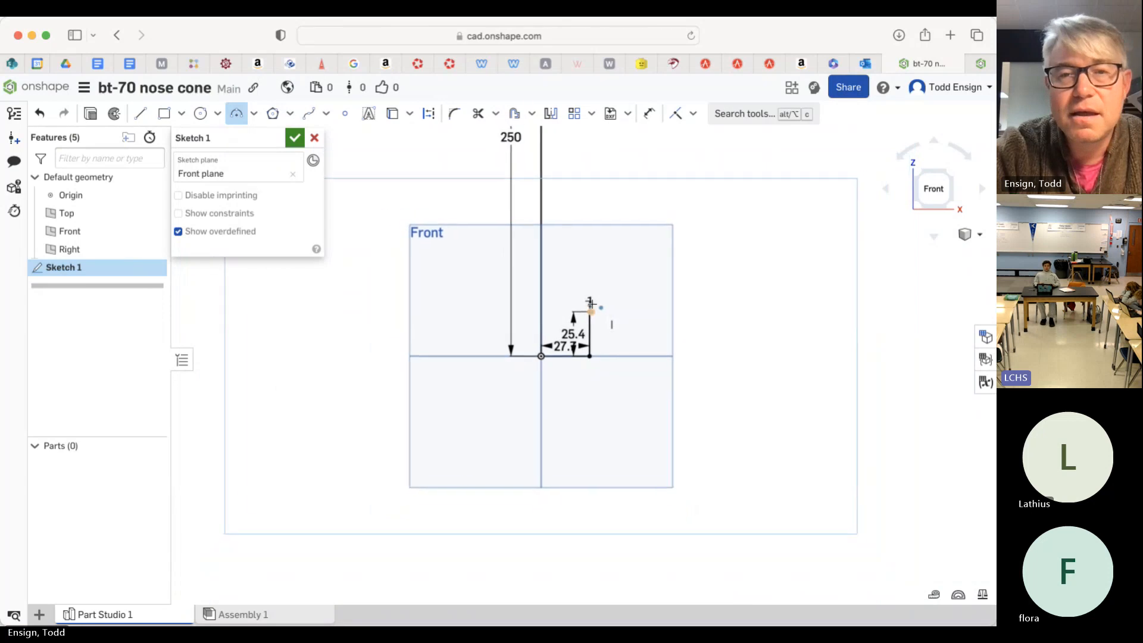
{"action": "scroll", "coordinate": [590, 304], "scroll_direction": "down", "scroll_amount": 5}
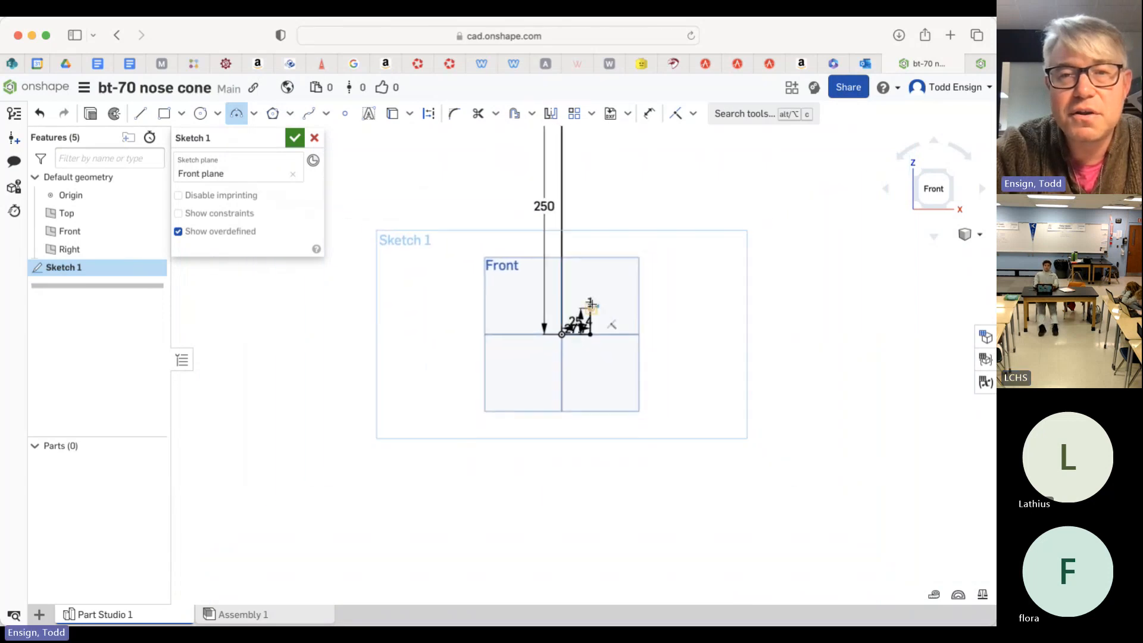
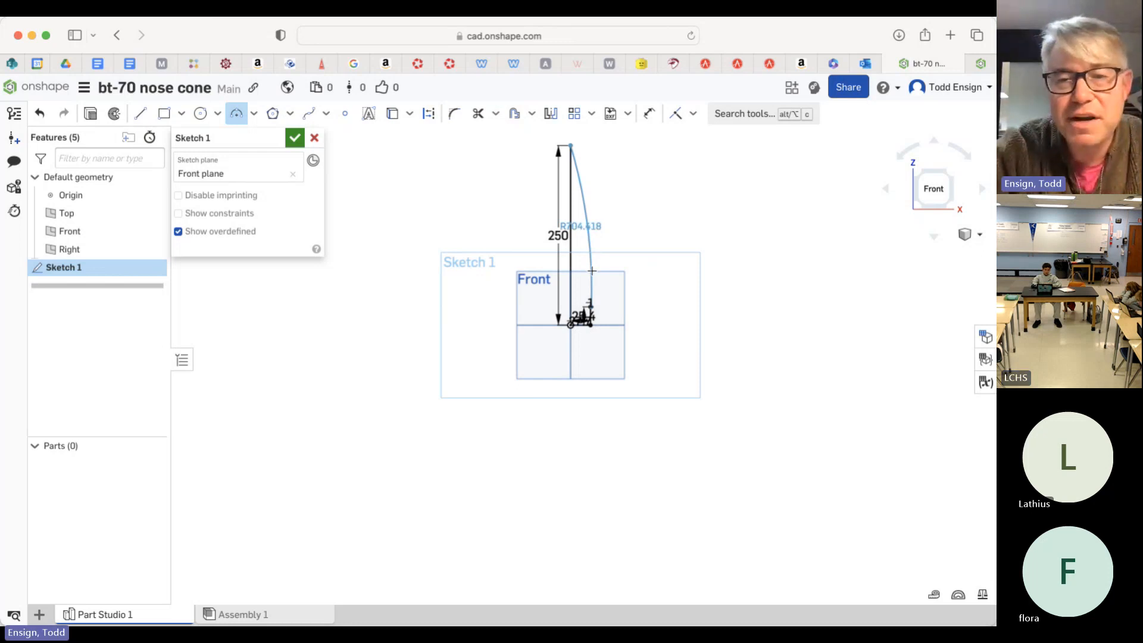
{"action": "left_click", "coordinate": [592, 271]}
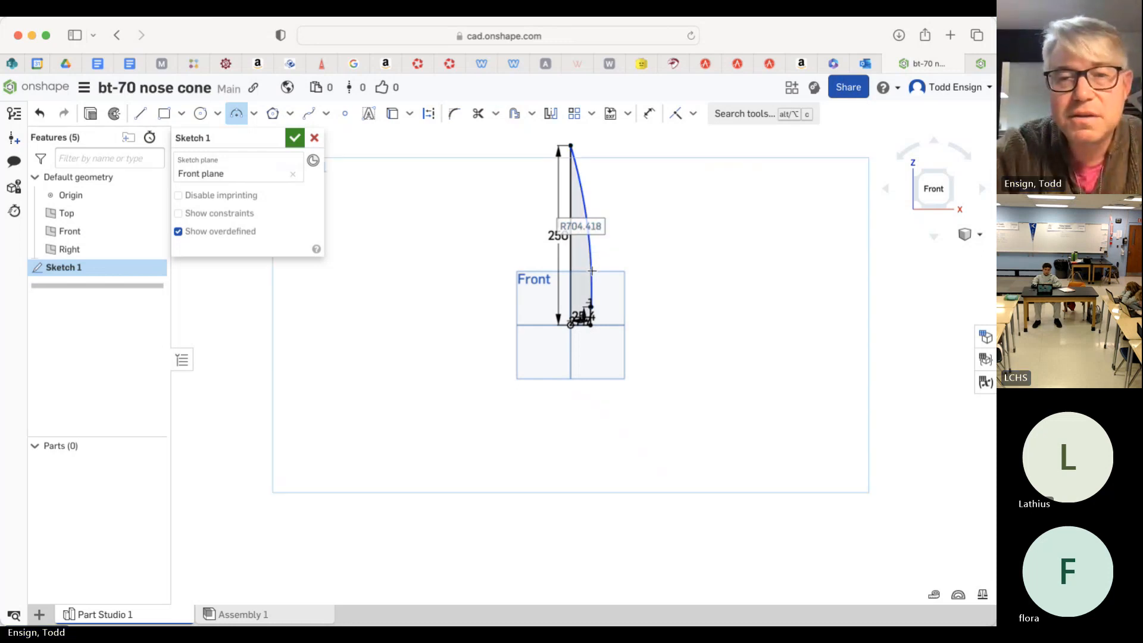
{"action": "scroll", "coordinate": [604, 260], "scroll_direction": "up", "scroll_amount": 4}
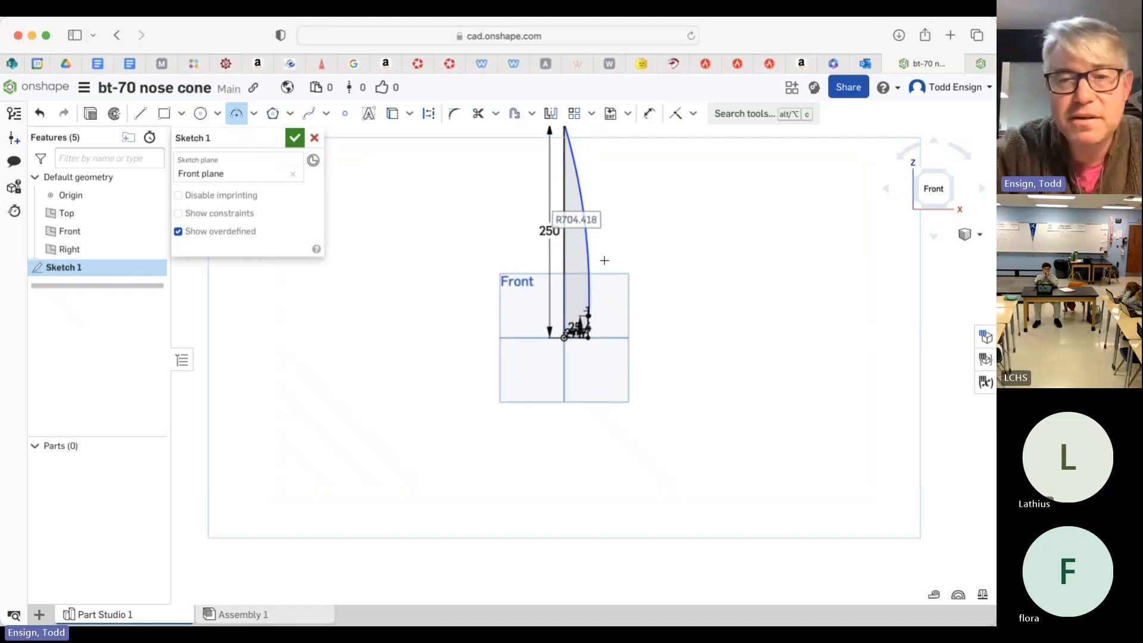
{"action": "scroll", "coordinate": [604, 260], "scroll_direction": "up", "scroll_amount": 5}
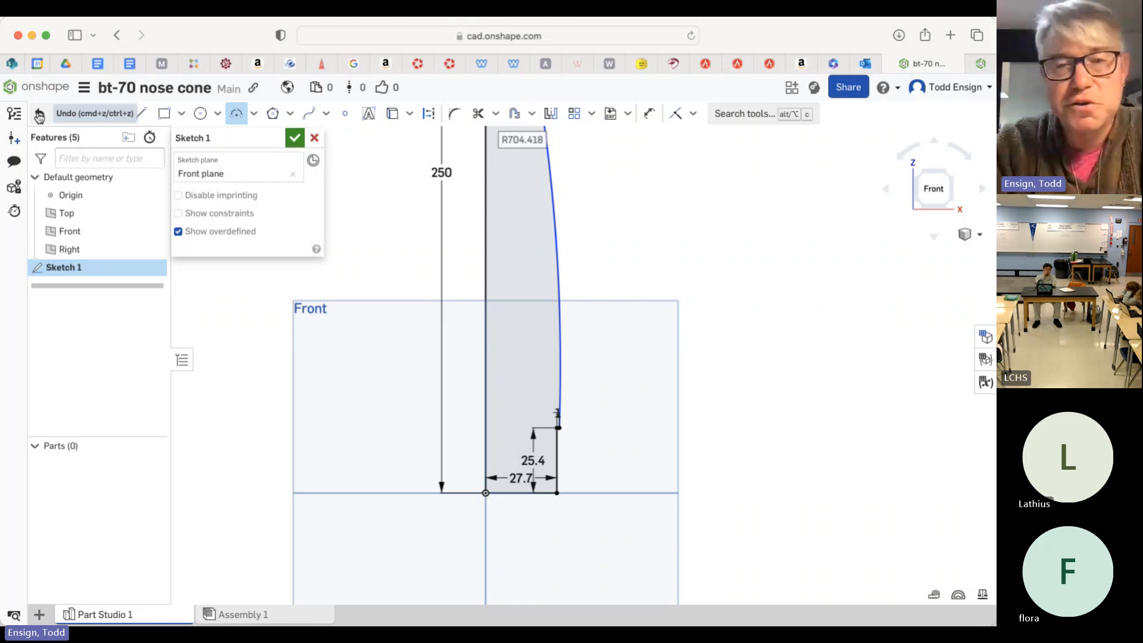
{"action": "left_click", "coordinate": [295, 138]}
Revolve the nose cone profile fully around its 250 mm vertical edge as a new solid.
{"action": "scroll", "coordinate": [473, 266], "scroll_direction": "down", "scroll_amount": 5}
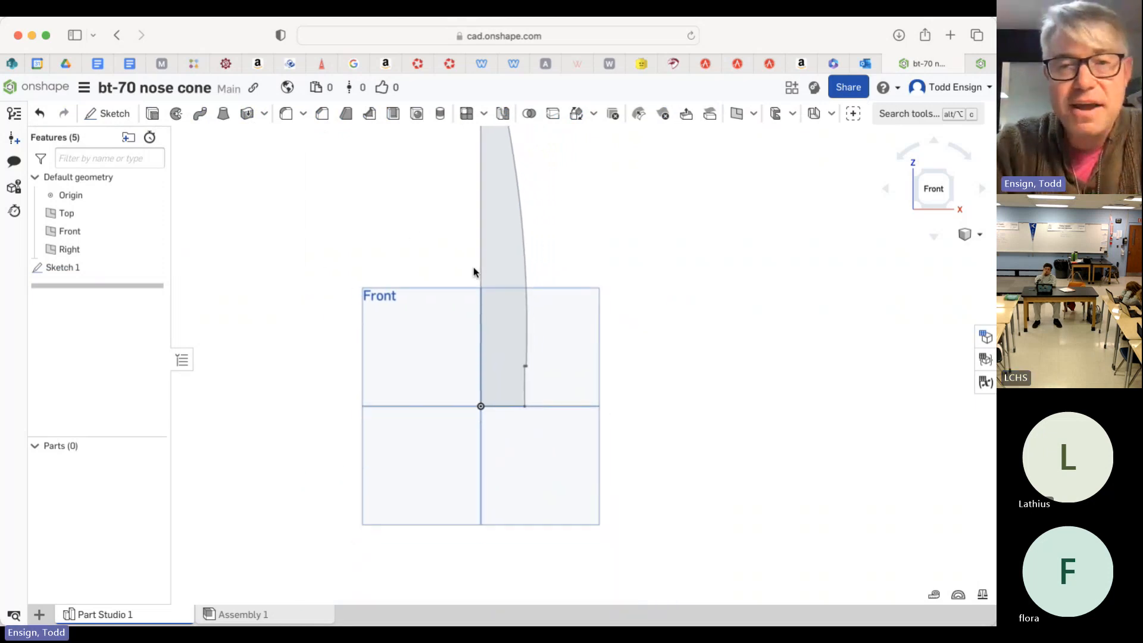
{"action": "scroll", "coordinate": [473, 267], "scroll_direction": "down", "scroll_amount": 3}
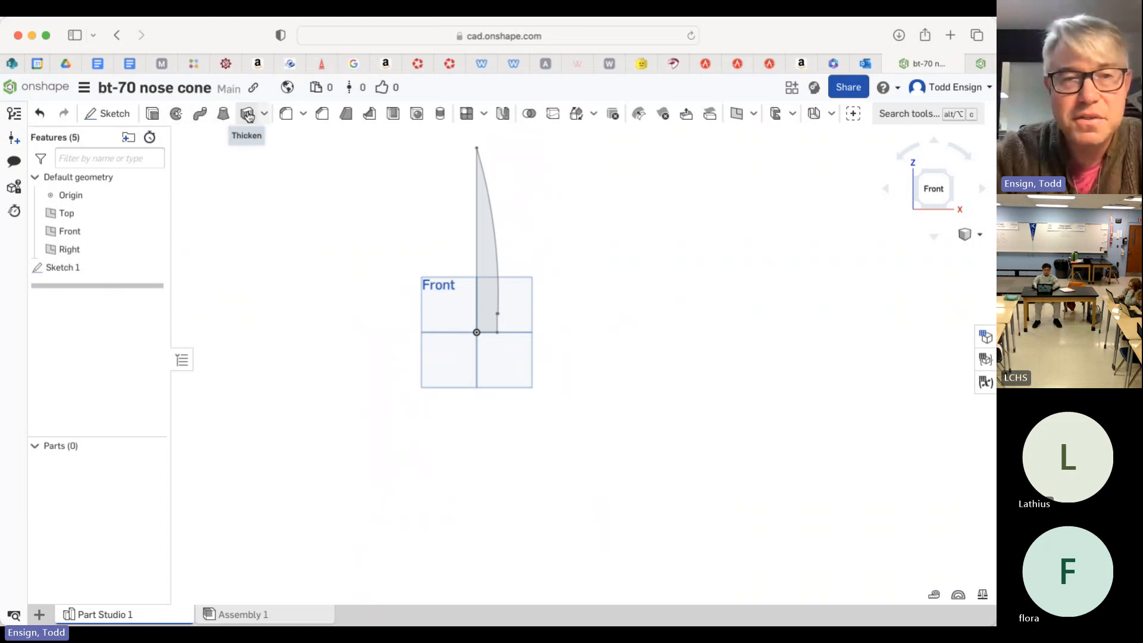
{"action": "left_click", "coordinate": [176, 115]}
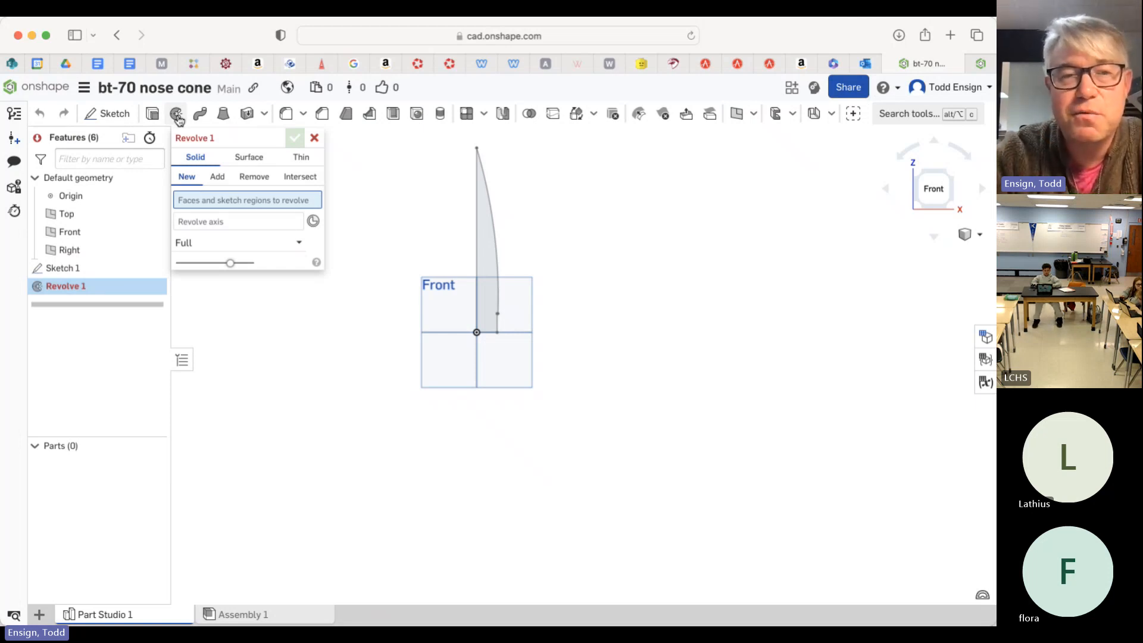
{"action": "left_click", "coordinate": [487, 254]}
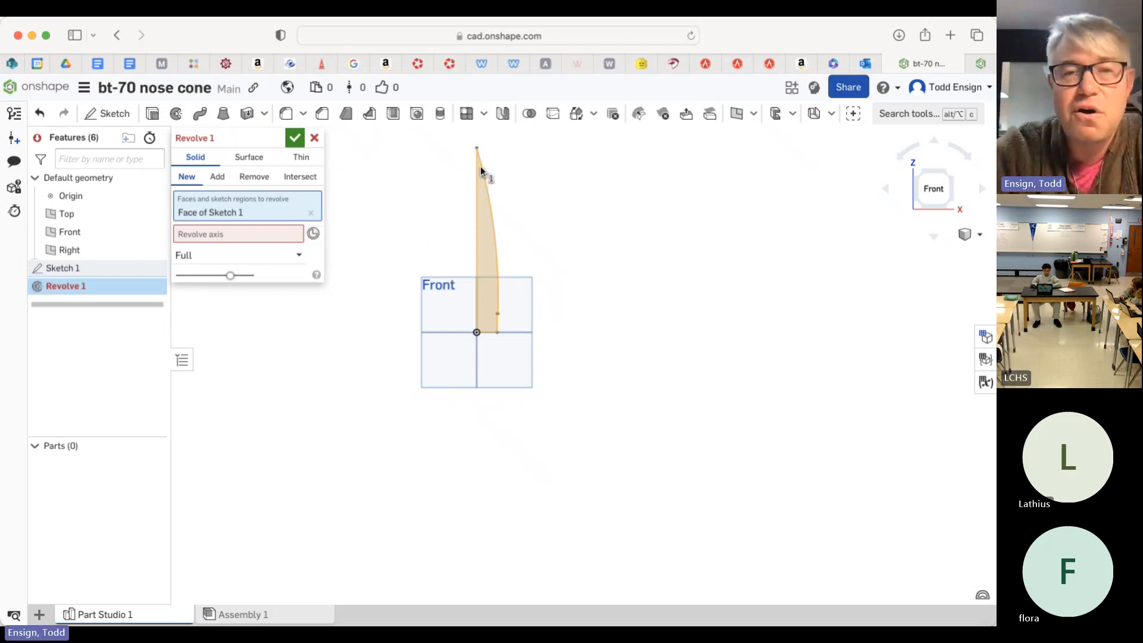
{"action": "left_click", "coordinate": [477, 272]}
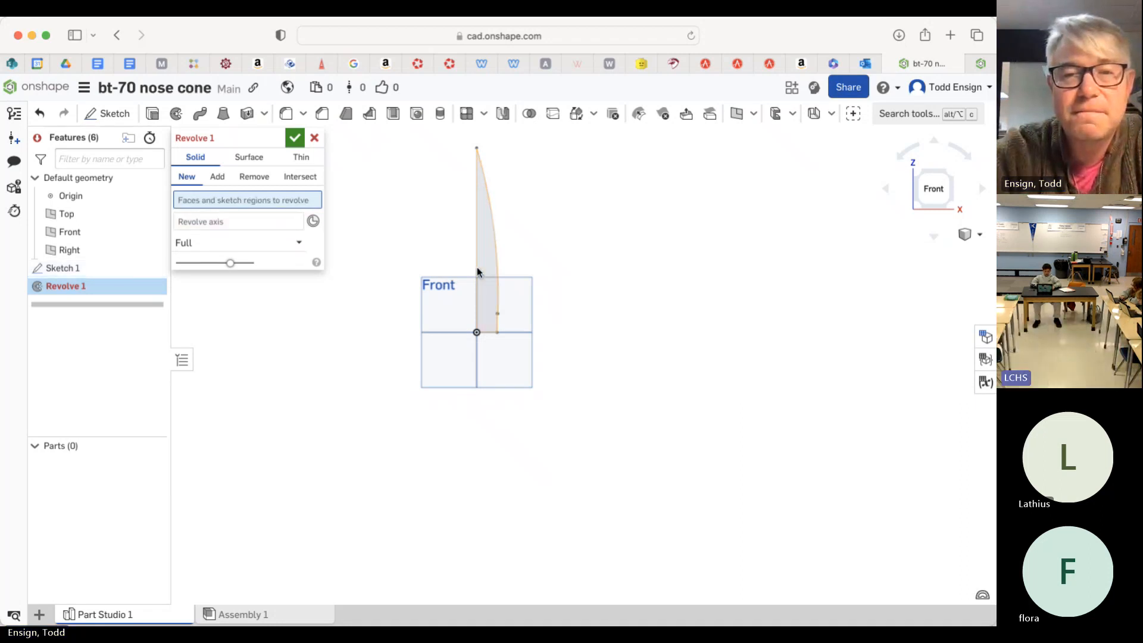
{"action": "left_click", "coordinate": [263, 223]}
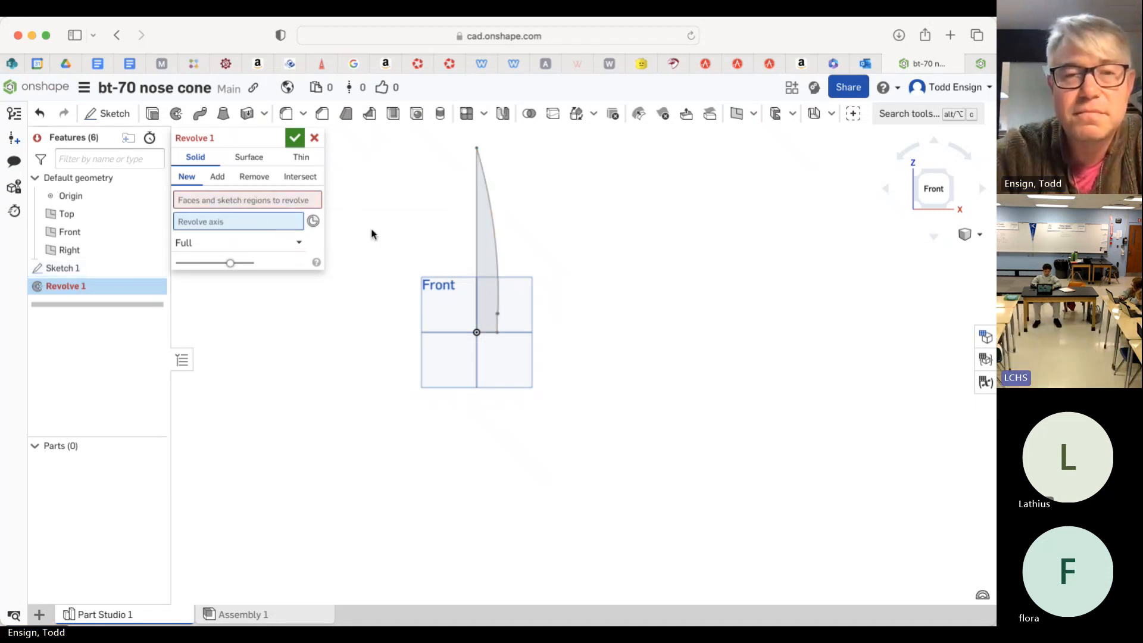
{"action": "left_click", "coordinate": [476, 268]}
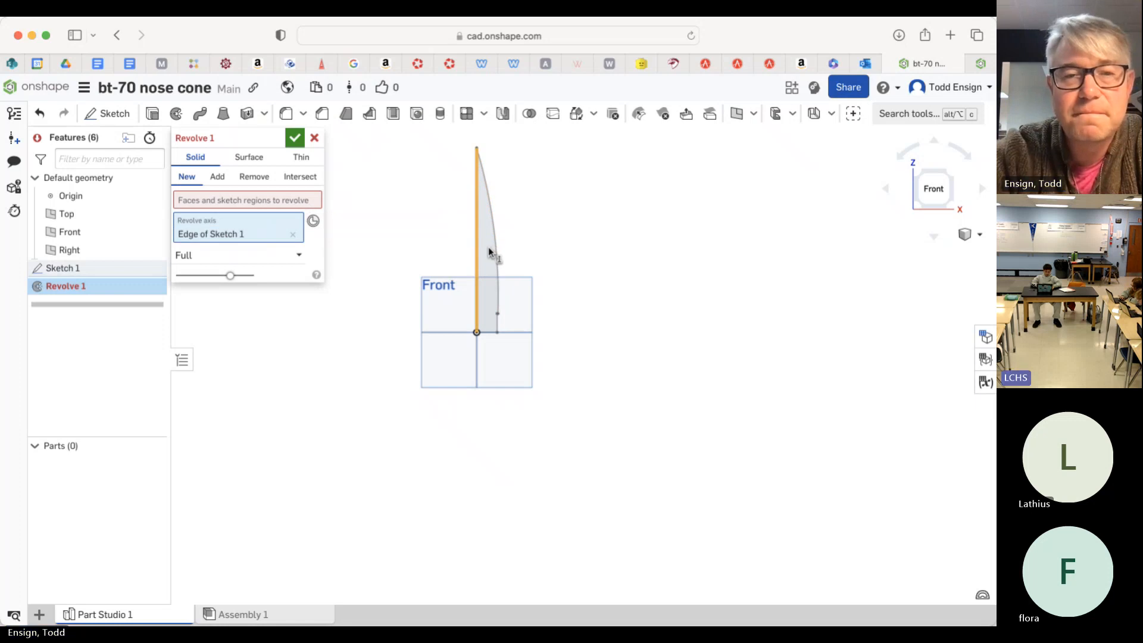
{"action": "left_click", "coordinate": [296, 199]}
{"action": "left_click", "coordinate": [485, 262]}
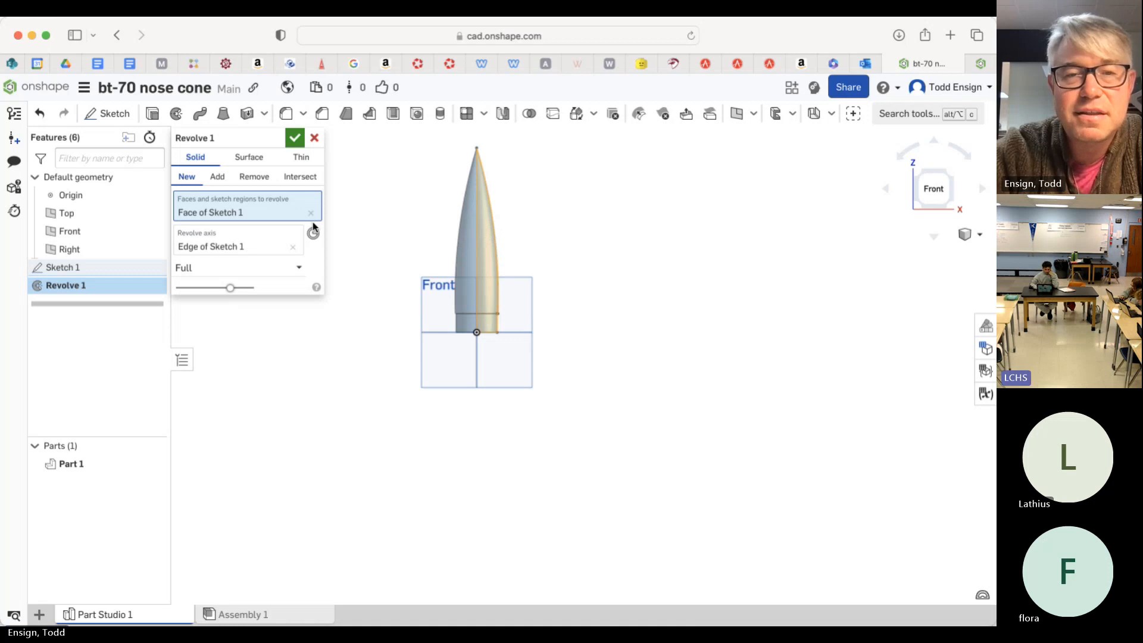
{"action": "scroll", "coordinate": [534, 285], "scroll_direction": "up", "scroll_amount": 3}
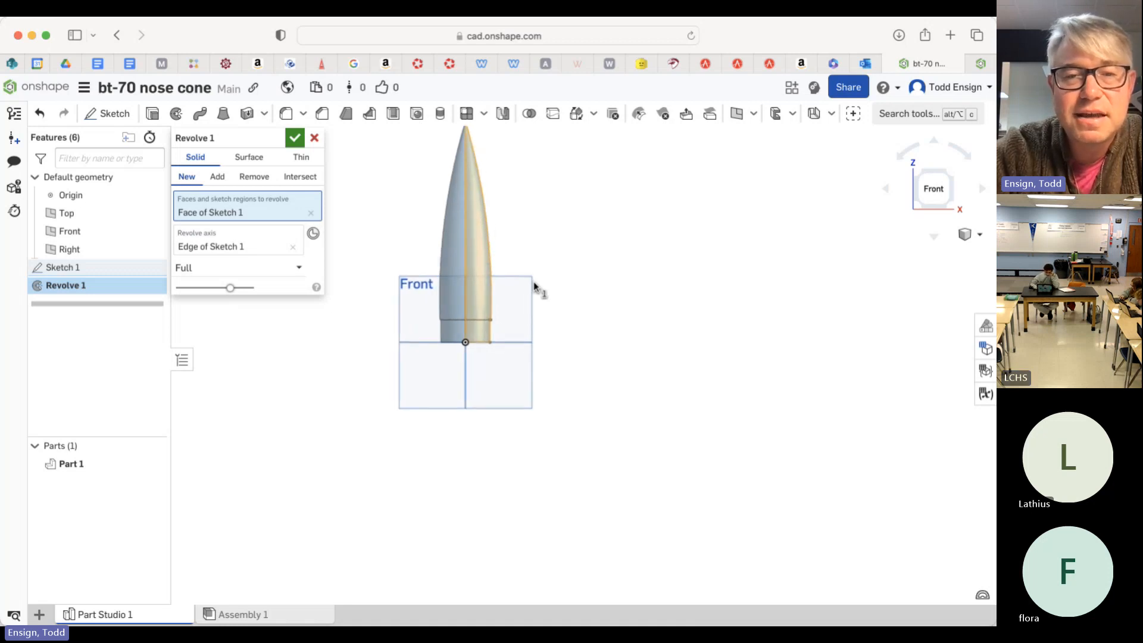
{"action": "left_click", "coordinate": [936, 143]}
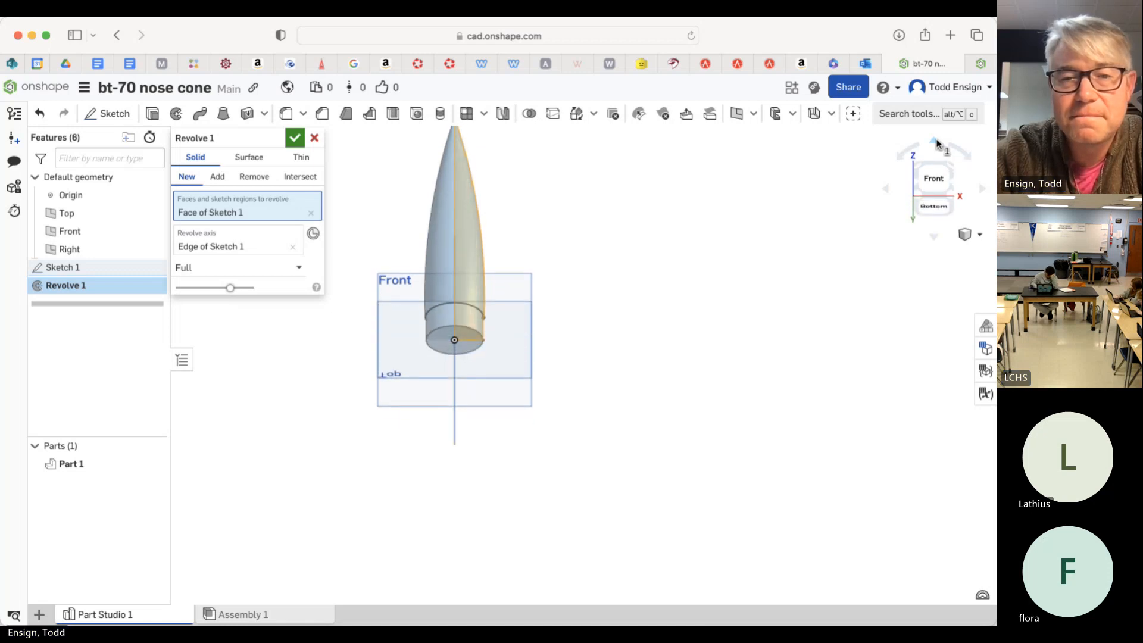
{"action": "left_click", "coordinate": [936, 143]}
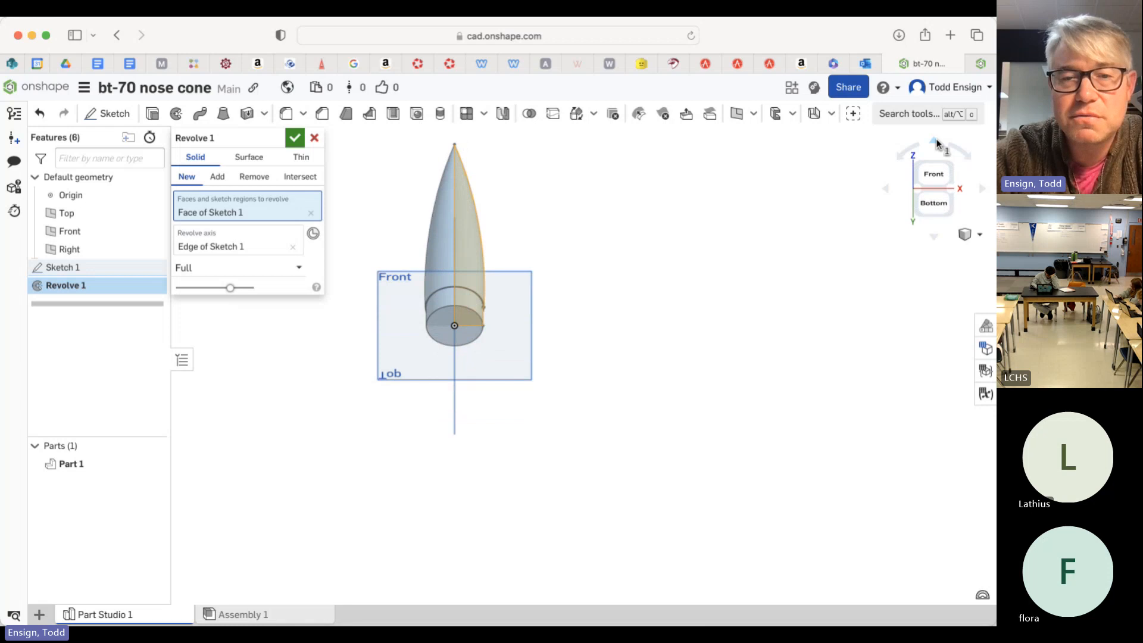
{"action": "left_click", "coordinate": [935, 239]}
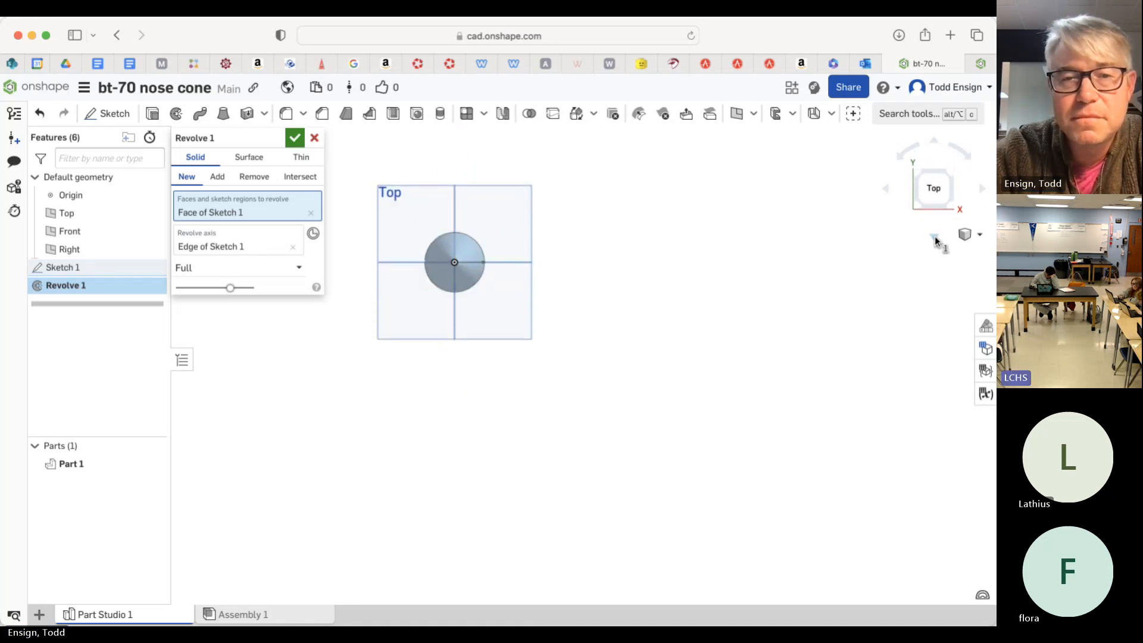
{"action": "left_click", "coordinate": [936, 143]}
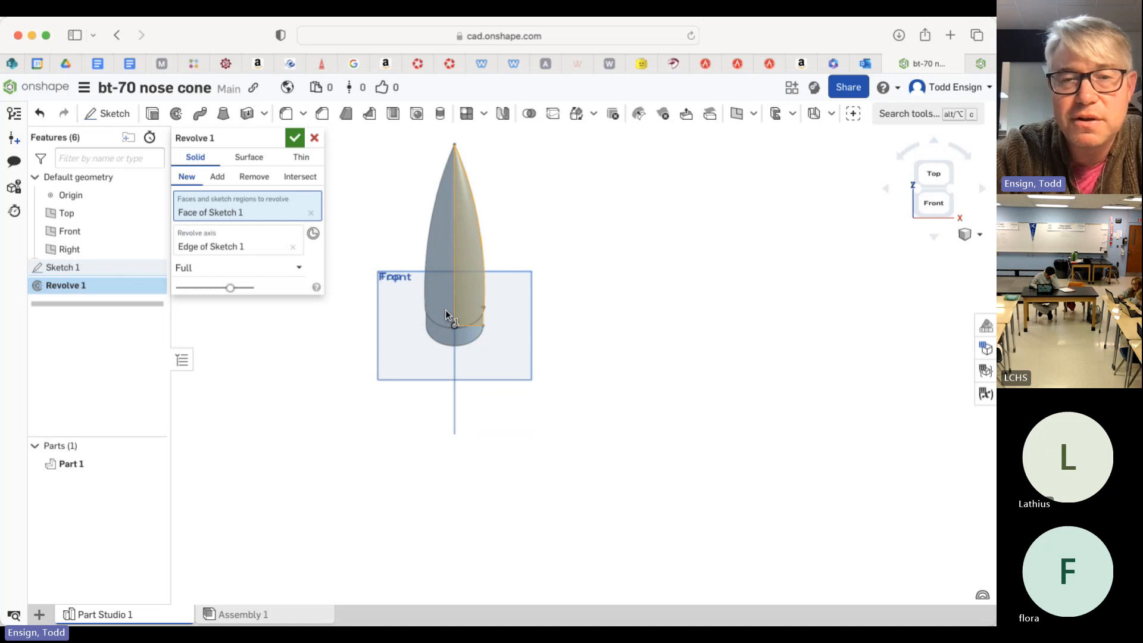
{"action": "left_click", "coordinate": [296, 138]}
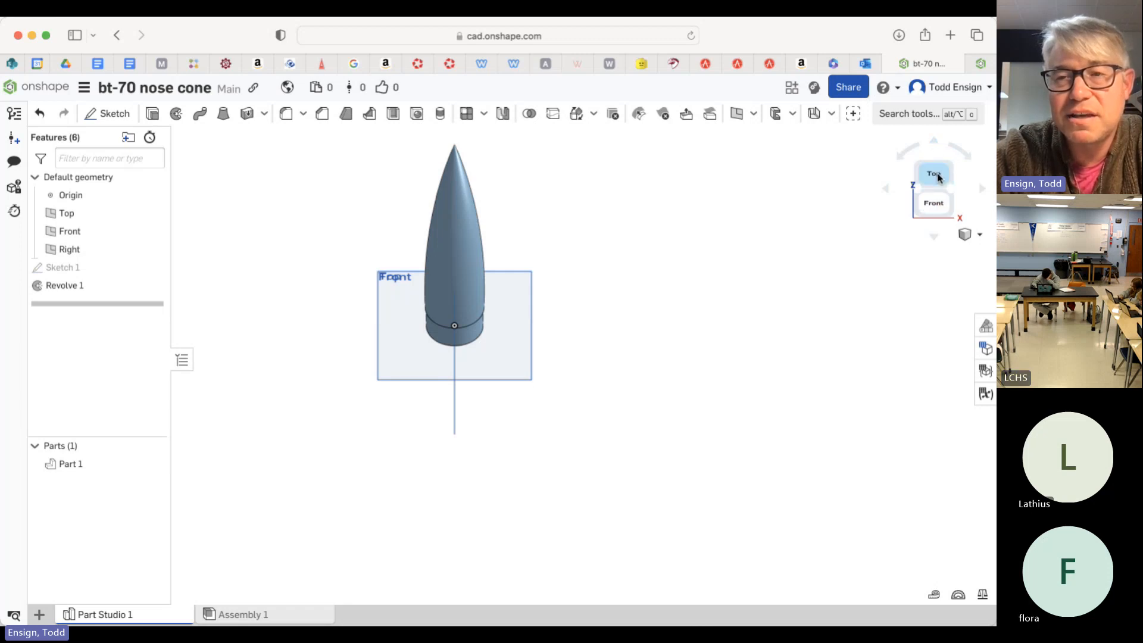
Shell the nose cone with a 2.5 mm thickness, removing the flat circular face at its base.
{"action": "left_click", "coordinate": [933, 143]}
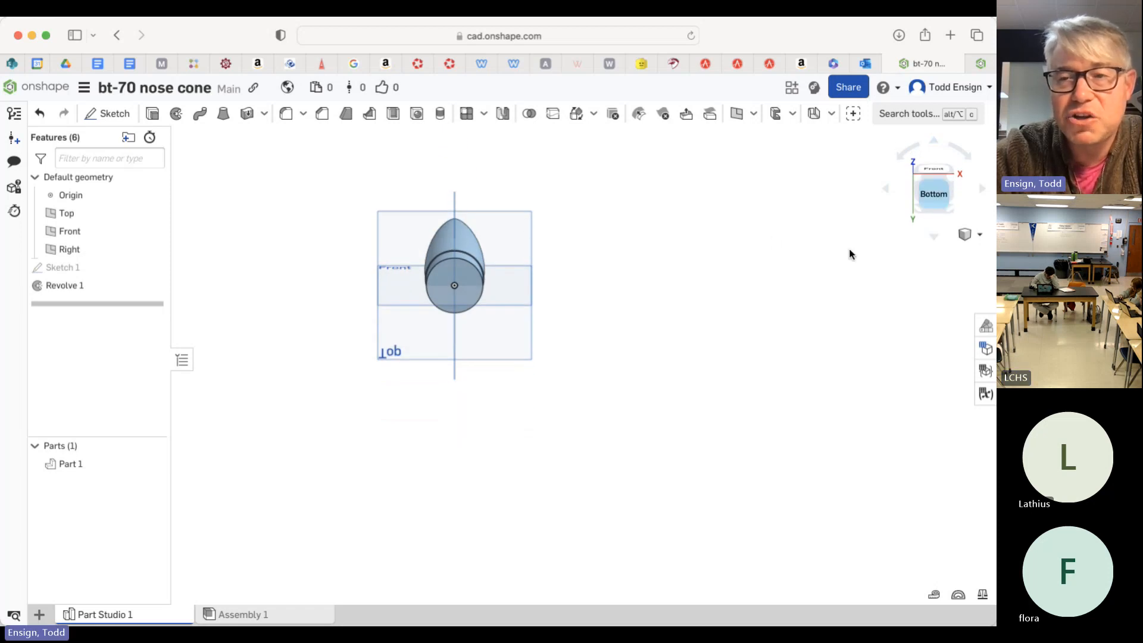
{"action": "left_click", "coordinate": [469, 278]}
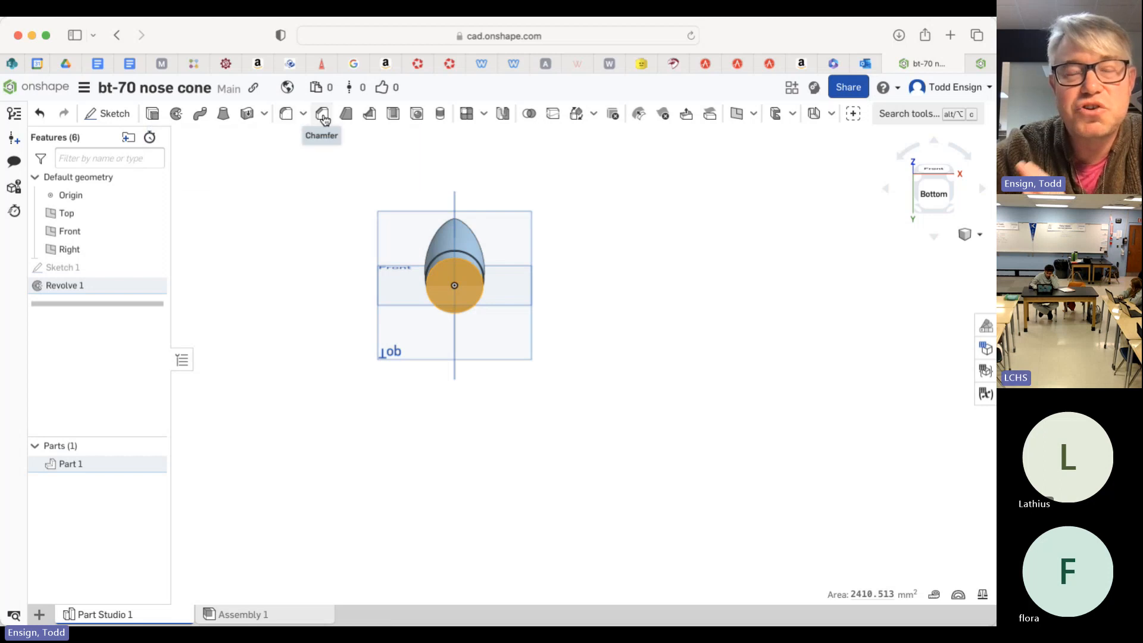
{"action": "left_click", "coordinate": [393, 115]}
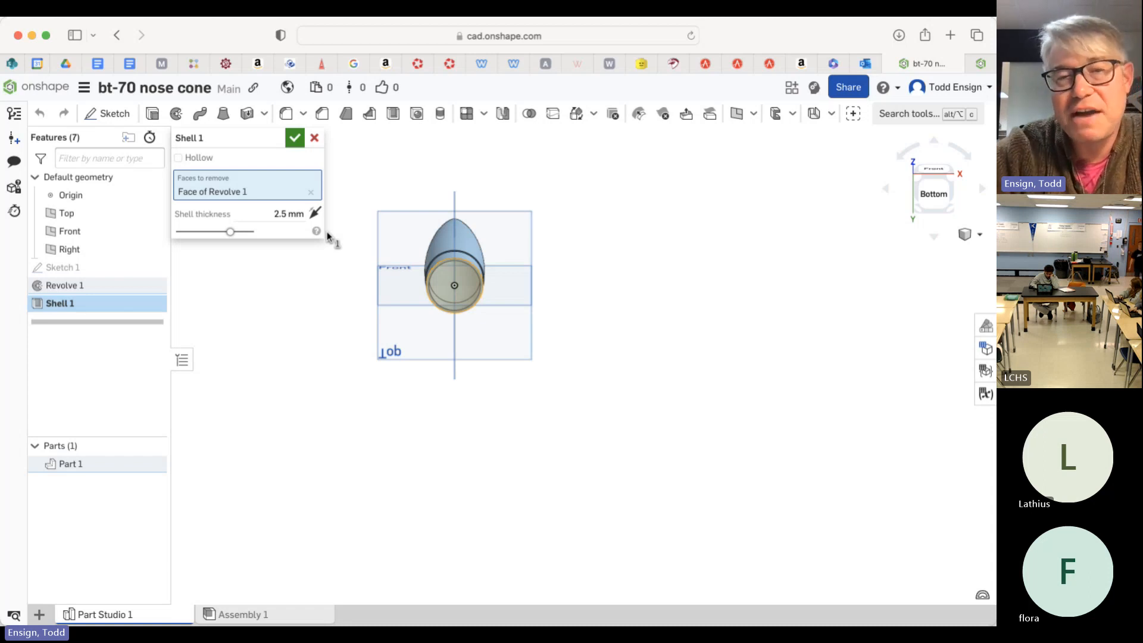
{"action": "left_click", "coordinate": [294, 138]}
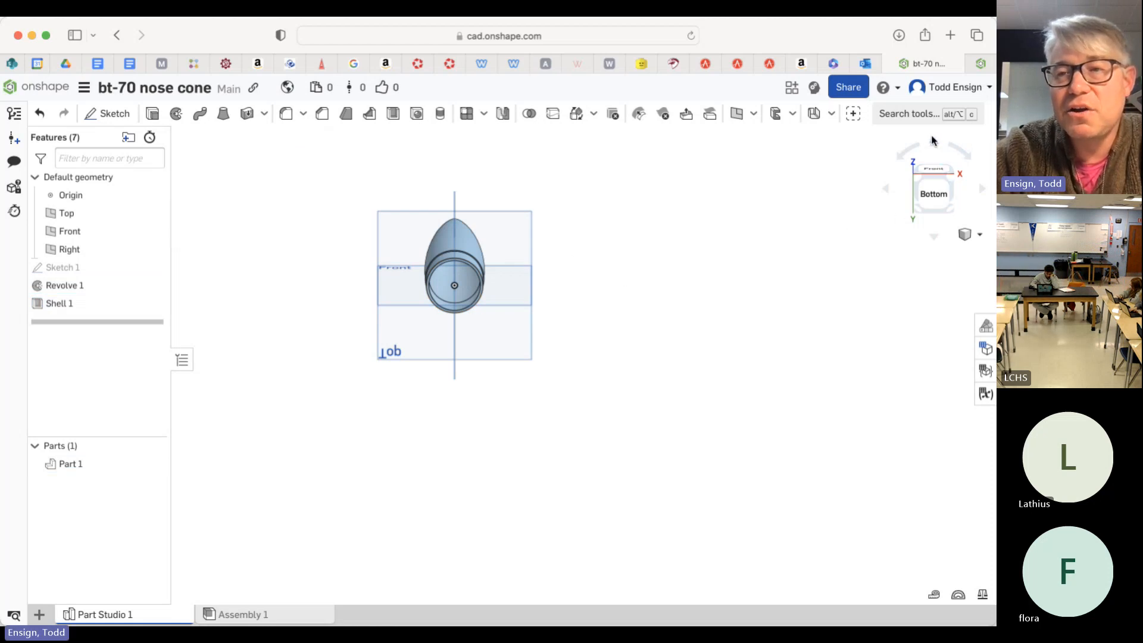
{"action": "left_click", "coordinate": [934, 238]}
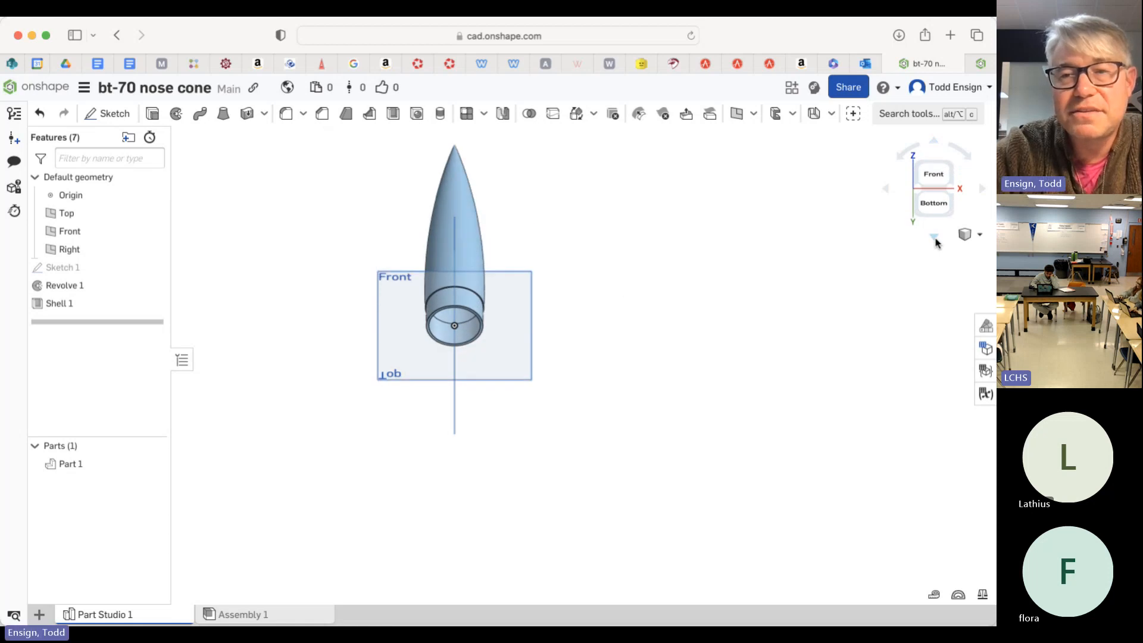
{"action": "left_click", "coordinate": [934, 238]}
{"action": "left_click", "coordinate": [934, 239]}
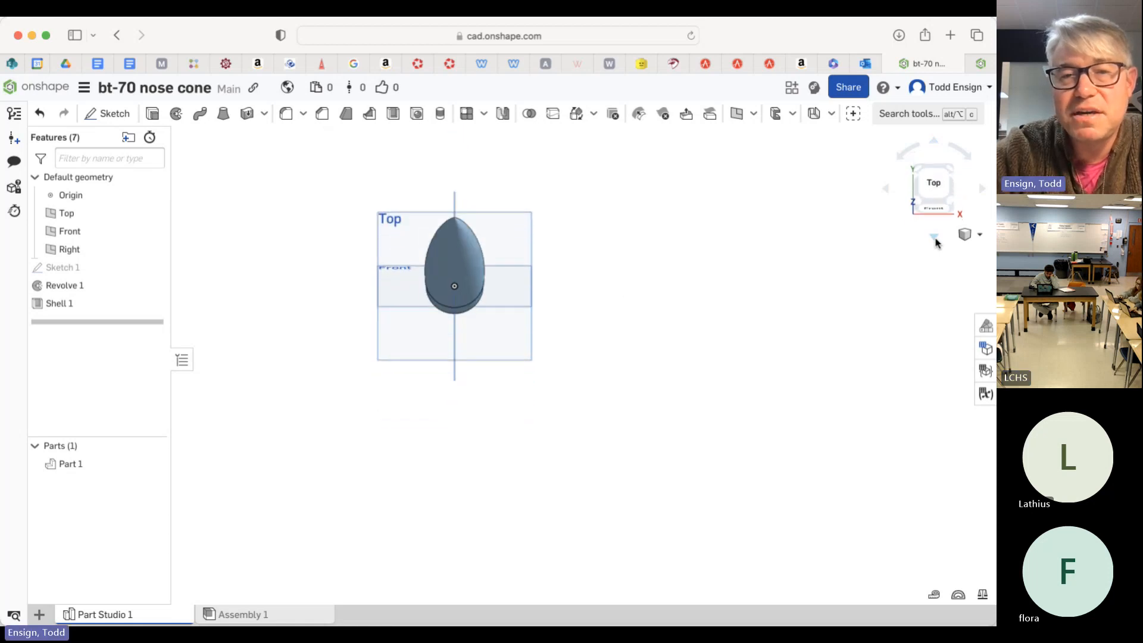
Inspect the shelled nose cone from above, from below into its open base, and squarely from the front.
{"action": "left_click", "coordinate": [934, 239]}
{"action": "left_click", "coordinate": [934, 238]}
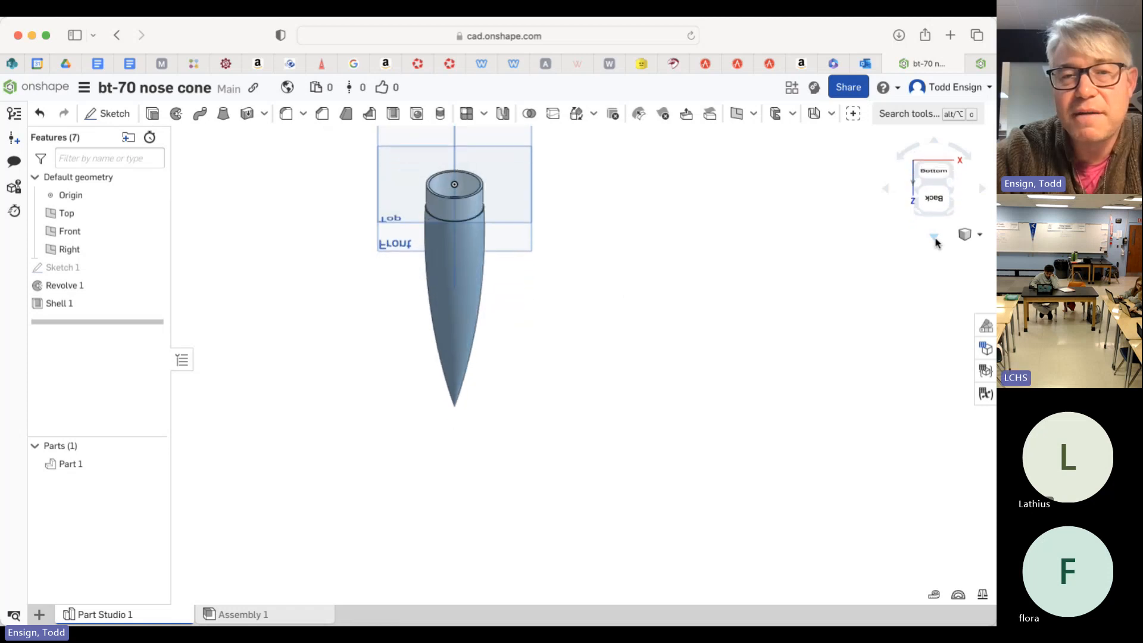
{"action": "left_click", "coordinate": [935, 238]}
{"action": "left_click", "coordinate": [935, 238]}
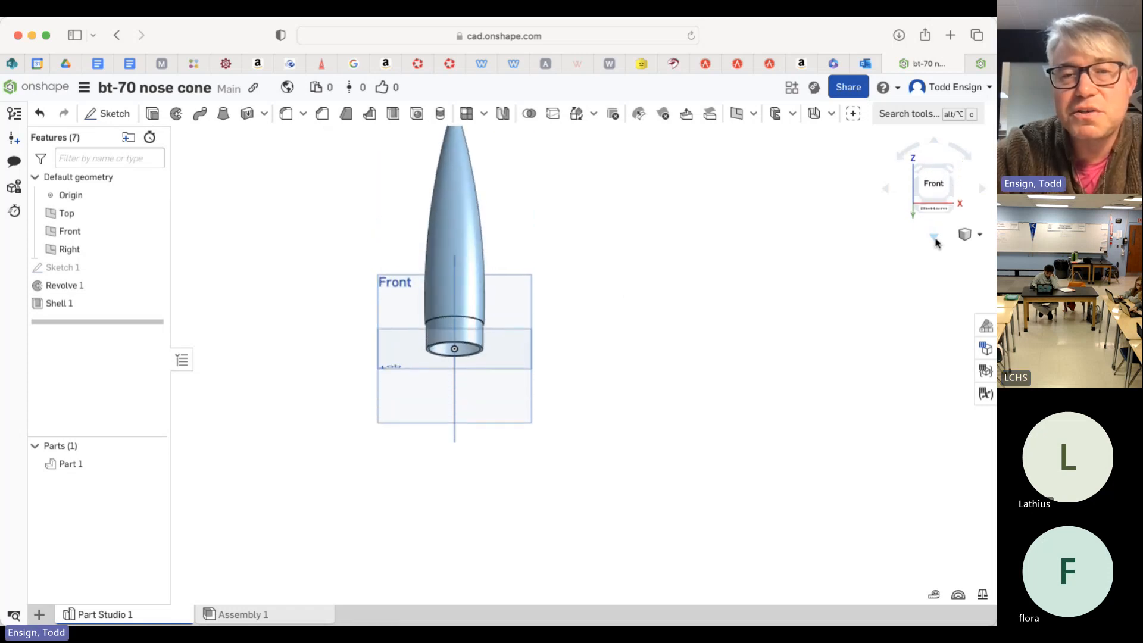
{"action": "left_click", "coordinate": [934, 239]}
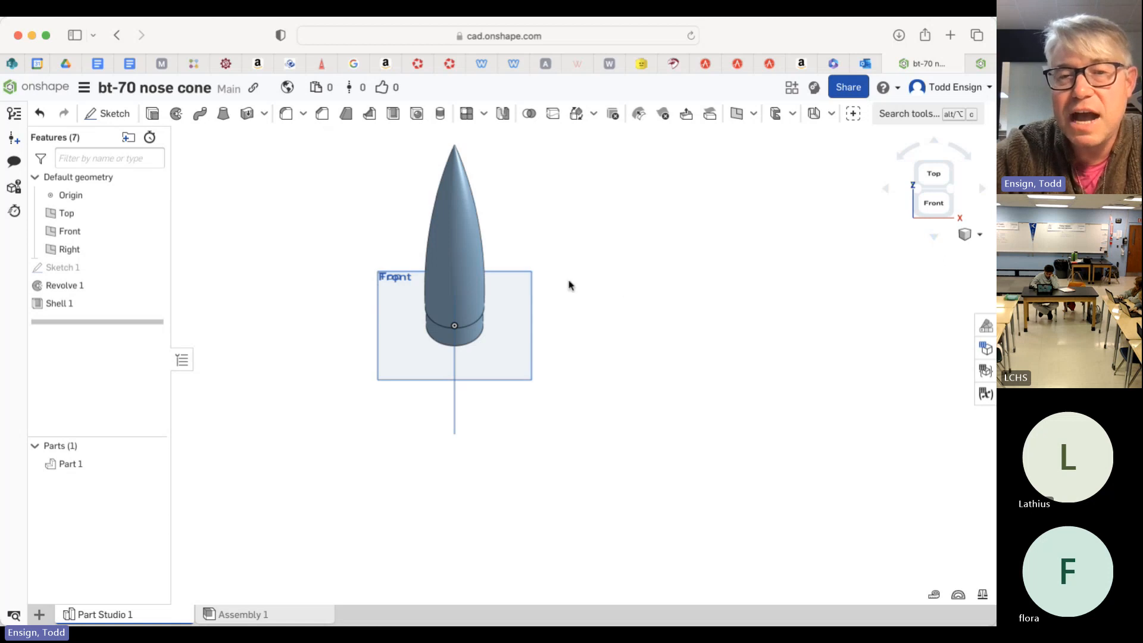
{"action": "left_click", "coordinate": [933, 138]}
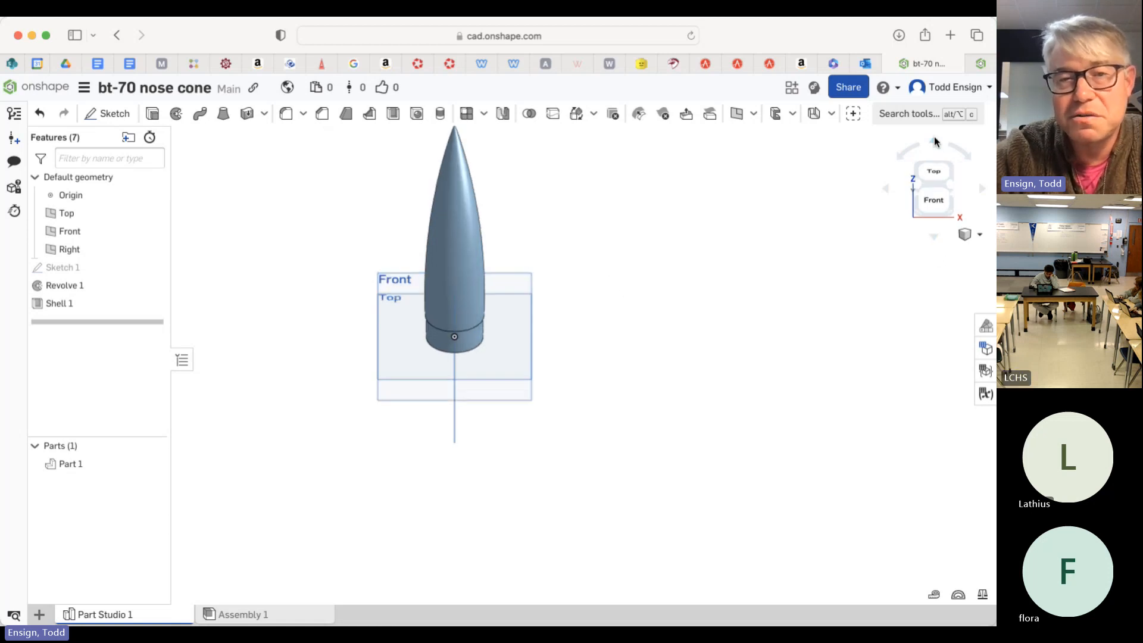
{"action": "left_click", "coordinate": [933, 184]}
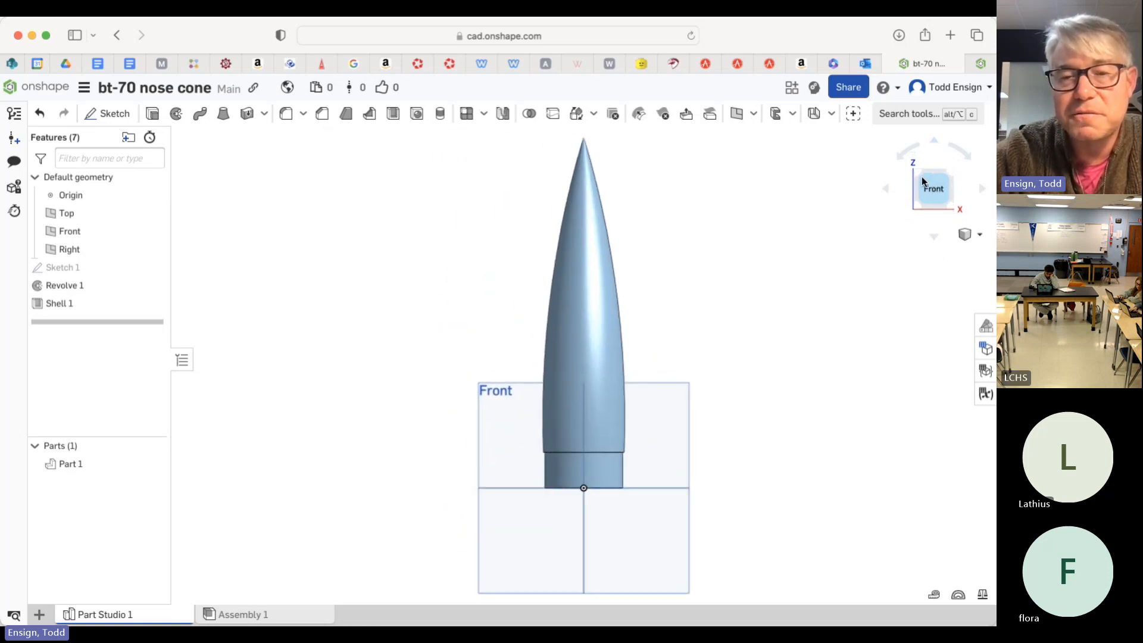
Export the nose cone part as a binary STL in millimetres at fine resolution, with the file name "bt-70 nose cone".
{"action": "left_click", "coordinate": [64, 463]}
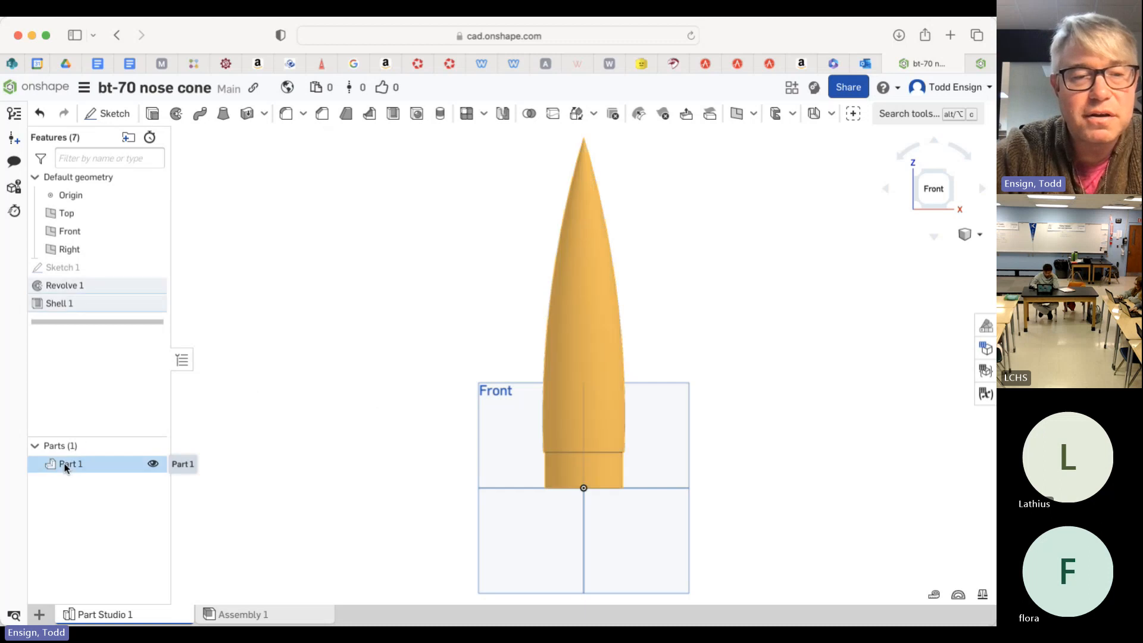
{"action": "right_click", "coordinate": [64, 463]}
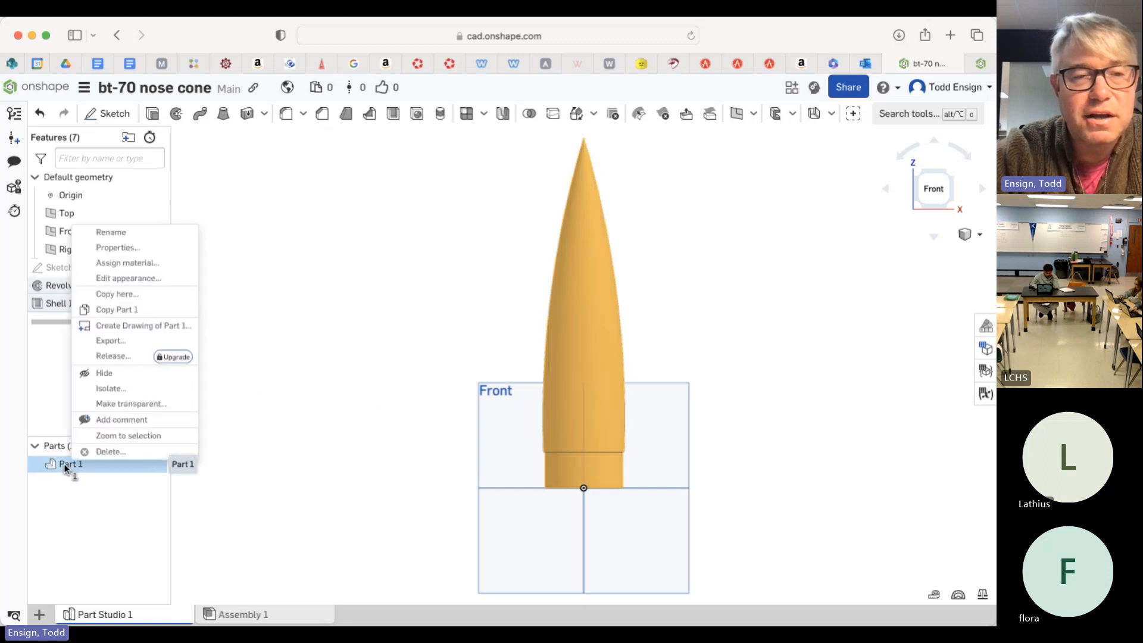
{"action": "left_click", "coordinate": [112, 341]}
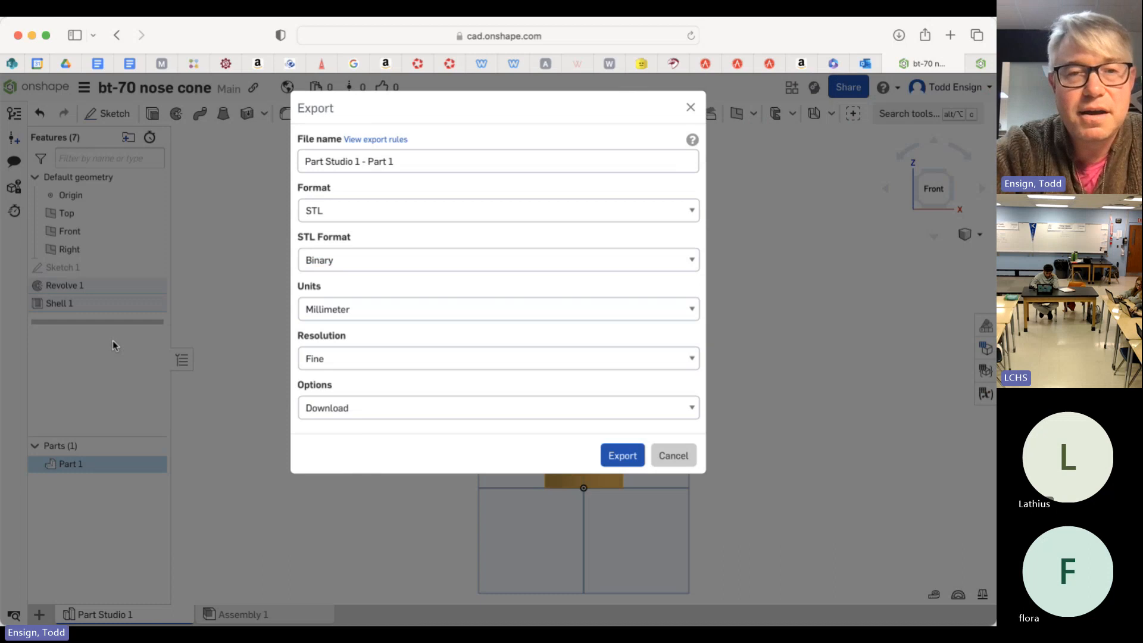
{"action": "left_click_drag", "start_coordinate": [406, 161], "coordinate": [240, 144]}
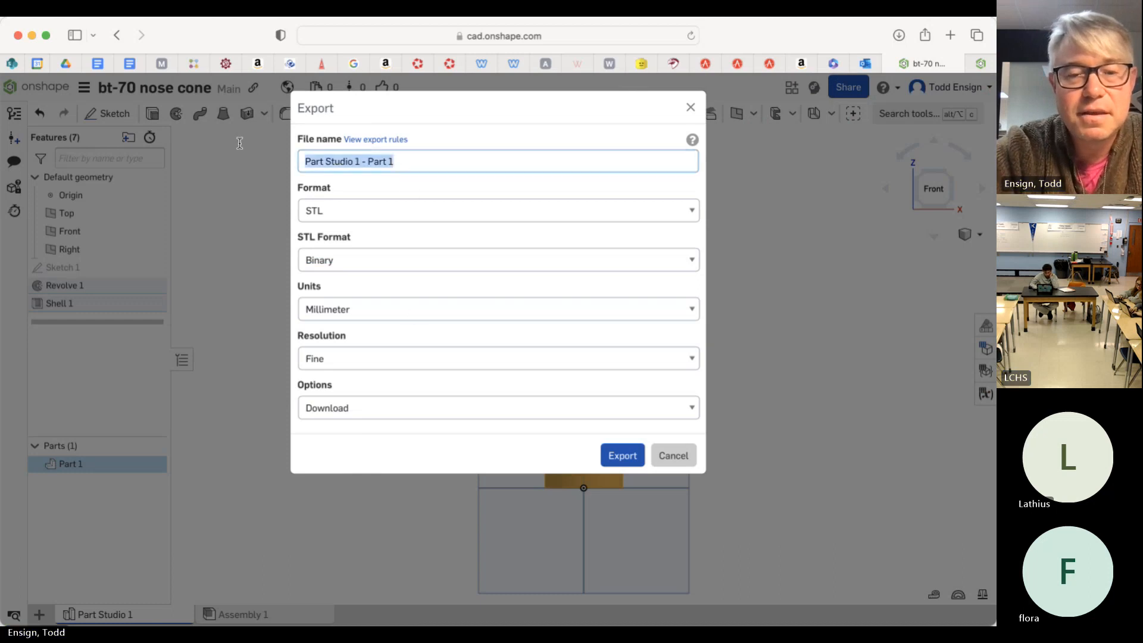
{"action": "type", "text": "bt-"}
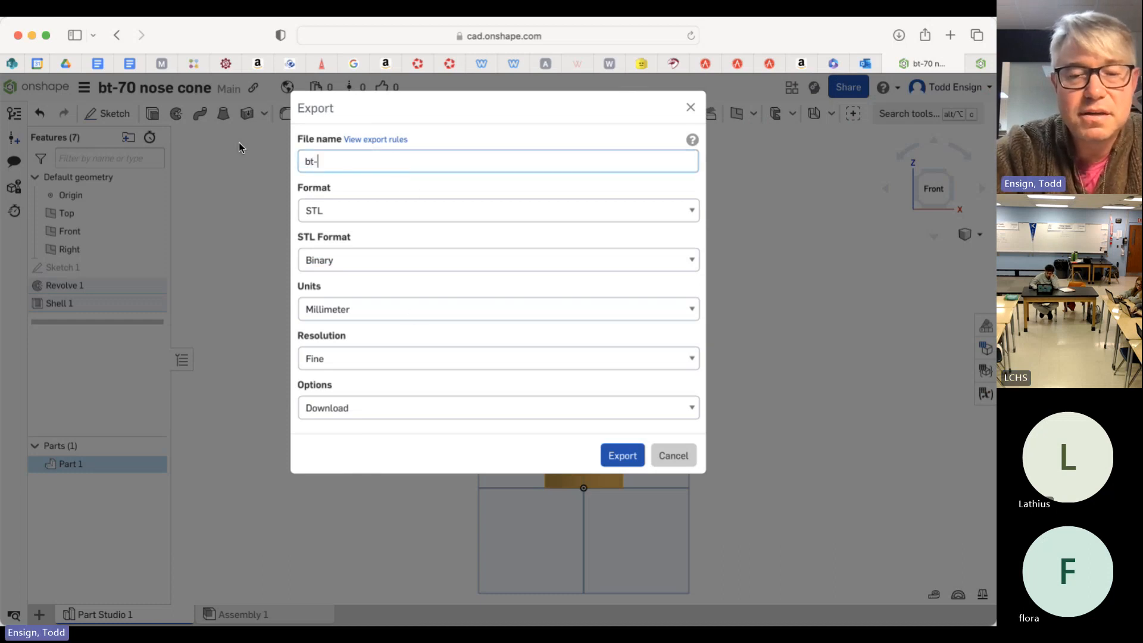
{"action": "type", "text": "70 nos"}
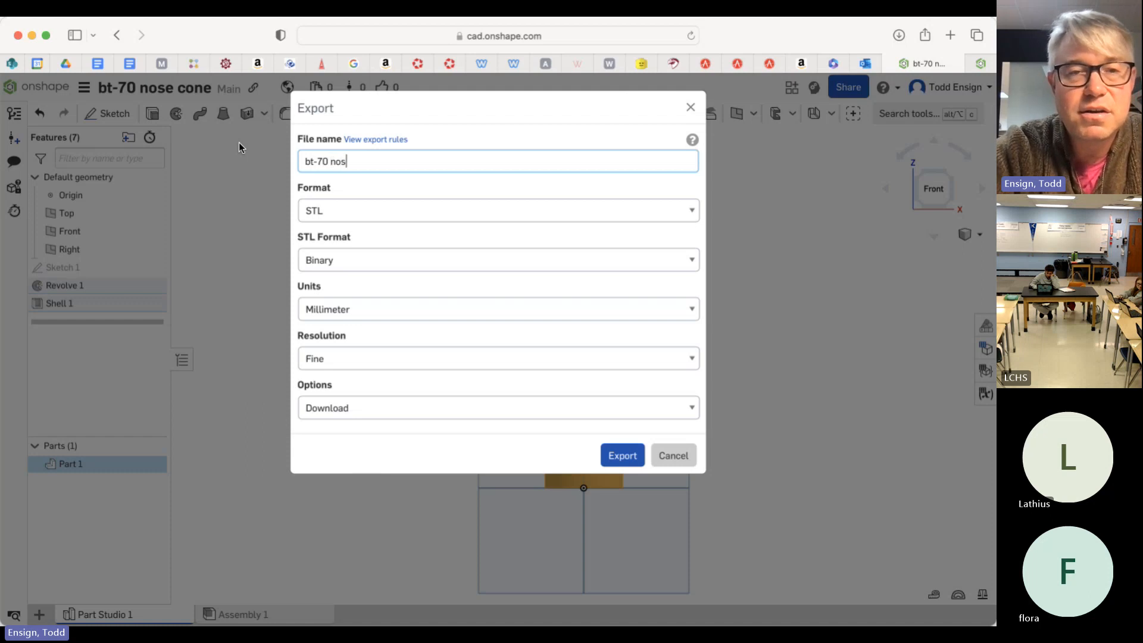
{"action": "type", "text": "e cone"}
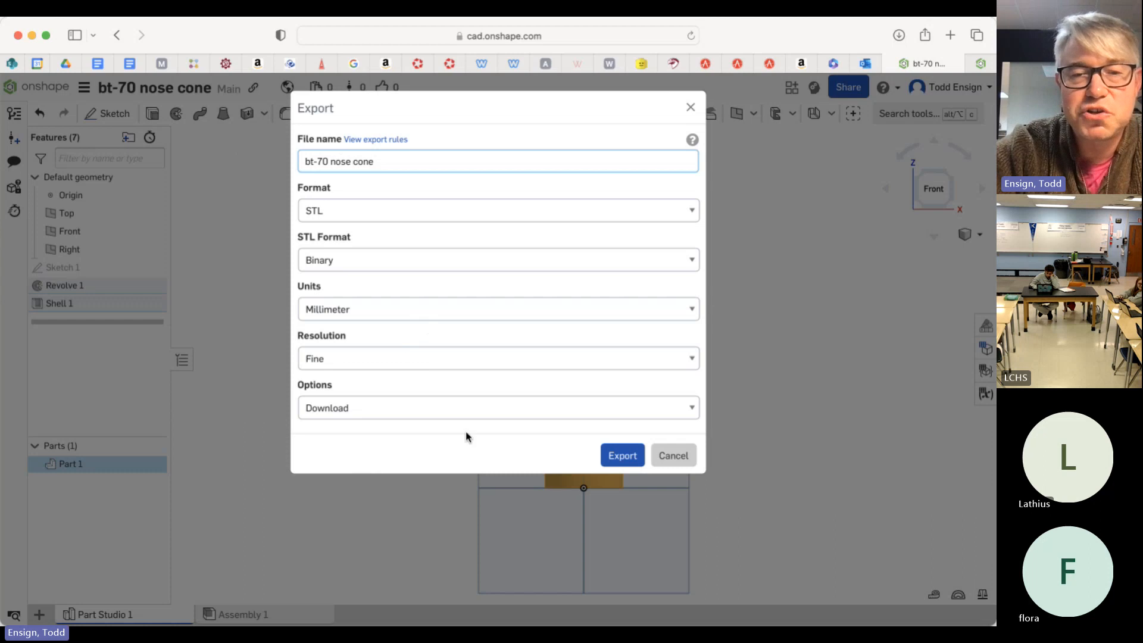
{"action": "left_click", "coordinate": [620, 456]}
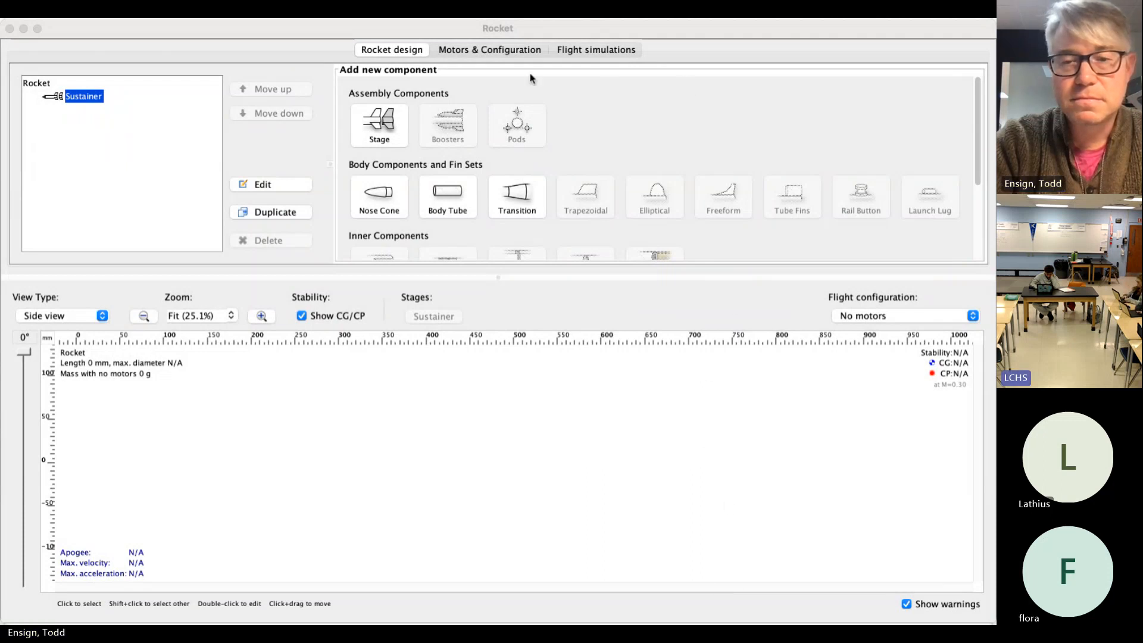
In OpenRocket, open the design "tarc 2023 - 24 example.ork" and select the transition between the payload bay and booster.
{"action": "left_click", "coordinate": [250, 553]}
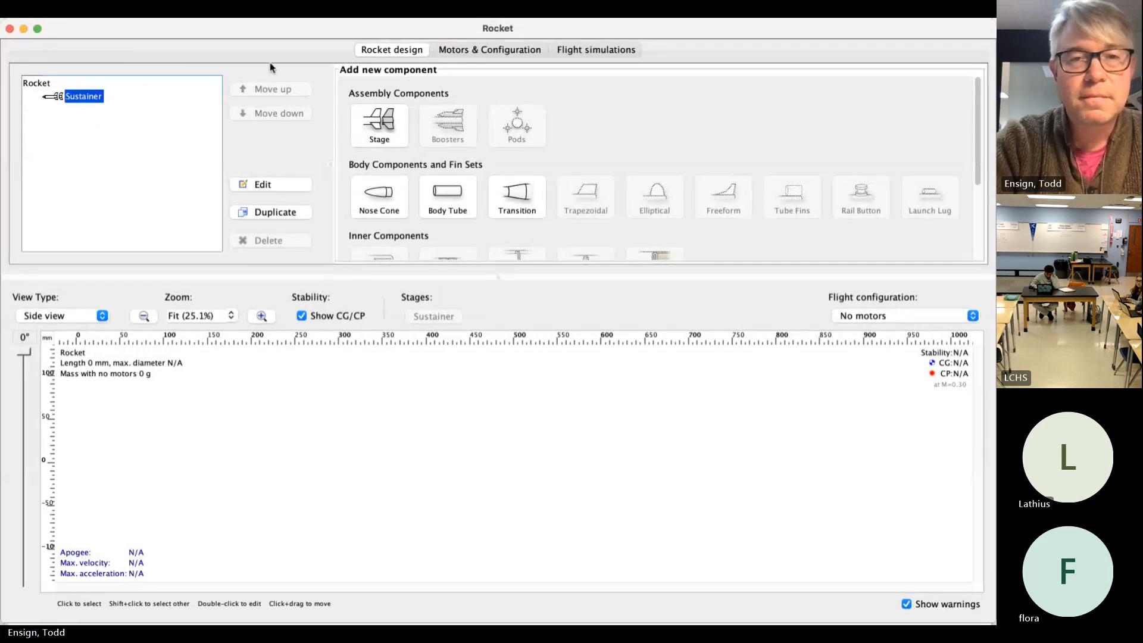
{"action": "left_click", "coordinate": [315, 56]}
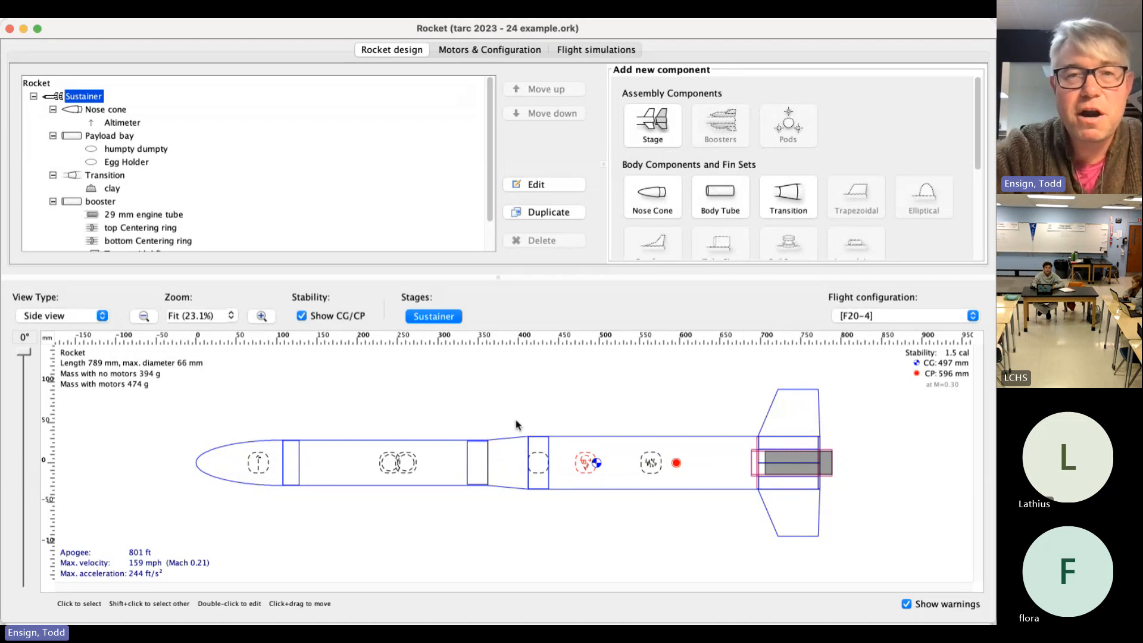
{"action": "left_click", "coordinate": [500, 458]}
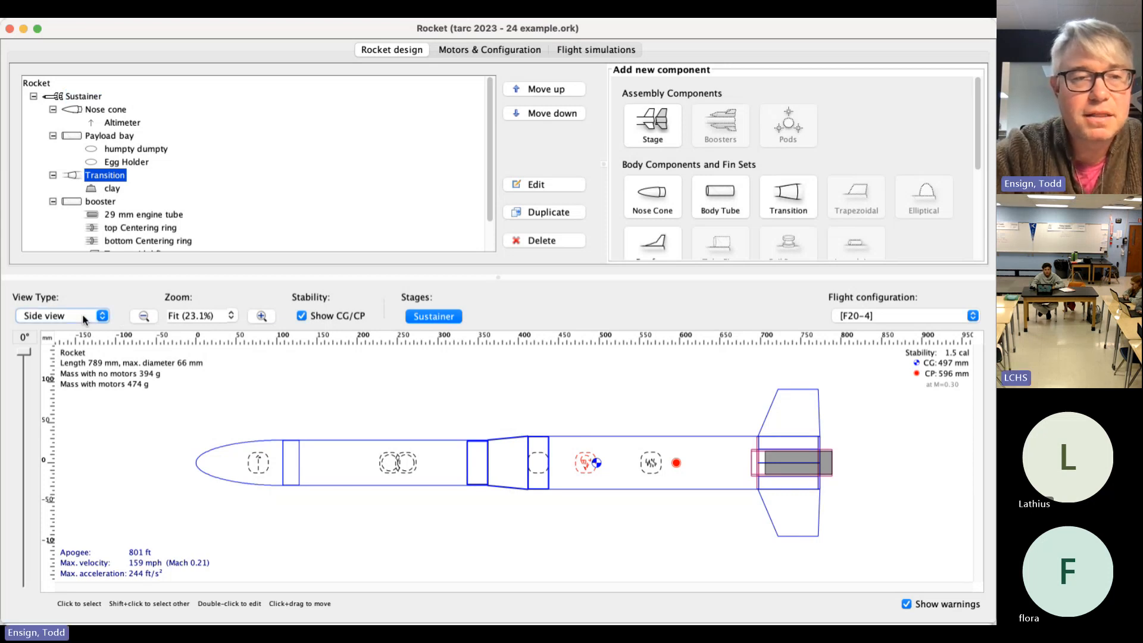
Show the rocket as a 3D Figure and examine the transition's shoulders from both ends.
{"action": "left_click", "coordinate": [75, 343]}
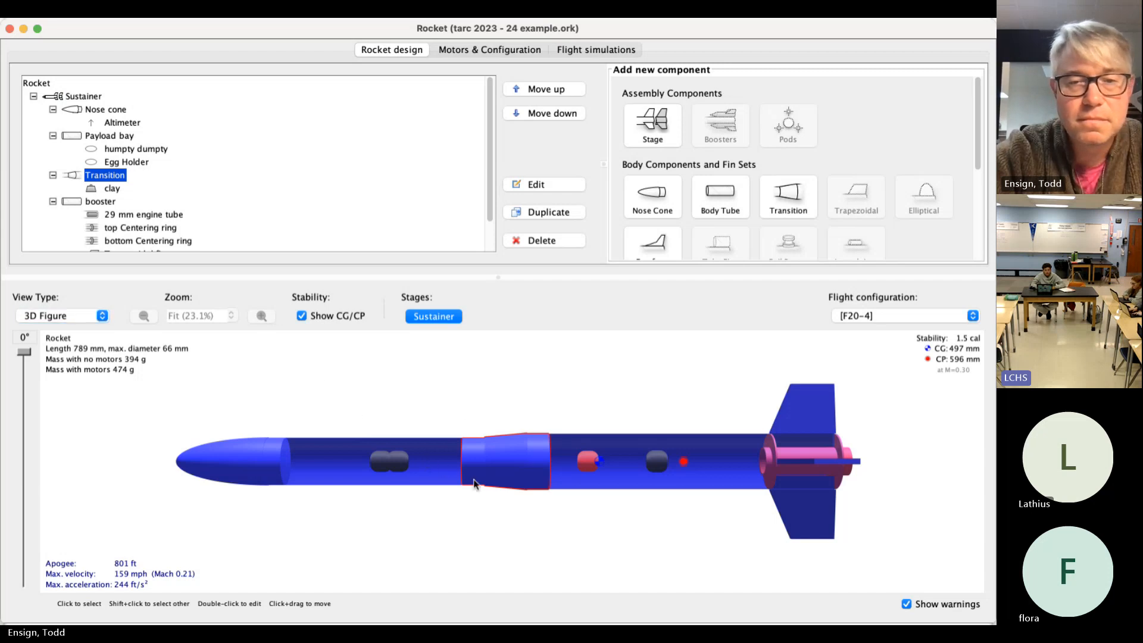
{"action": "left_click_drag", "start_coordinate": [477, 486], "coordinate": [619, 446]}
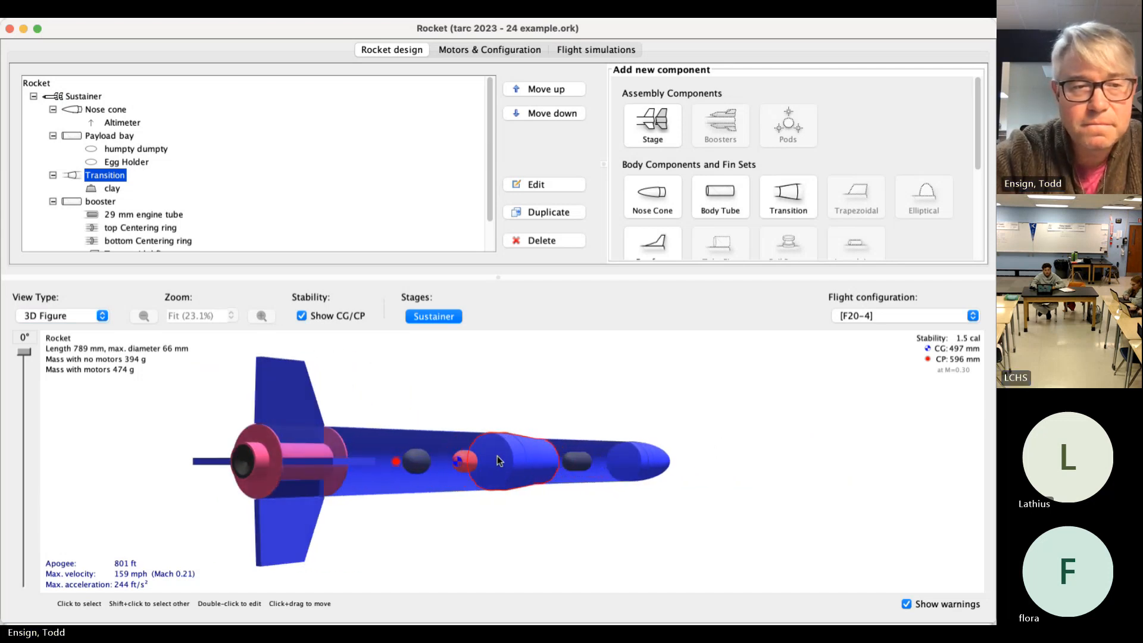
{"action": "left_click_drag", "start_coordinate": [541, 469], "coordinate": [495, 471]}
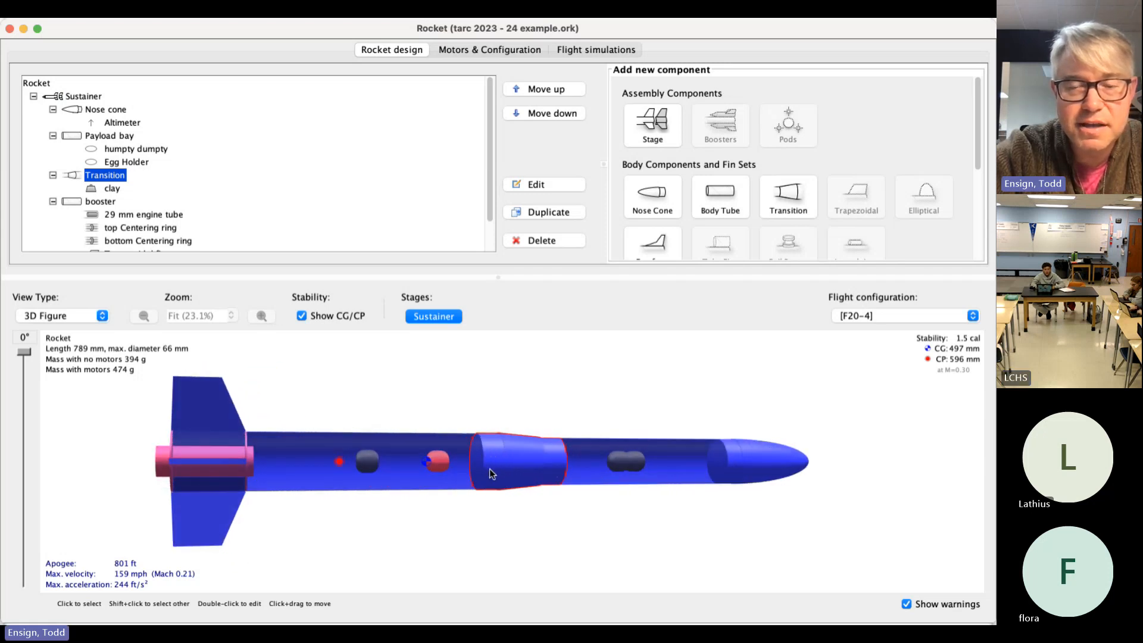
{"action": "left_click_drag", "start_coordinate": [562, 498], "coordinate": [506, 493]}
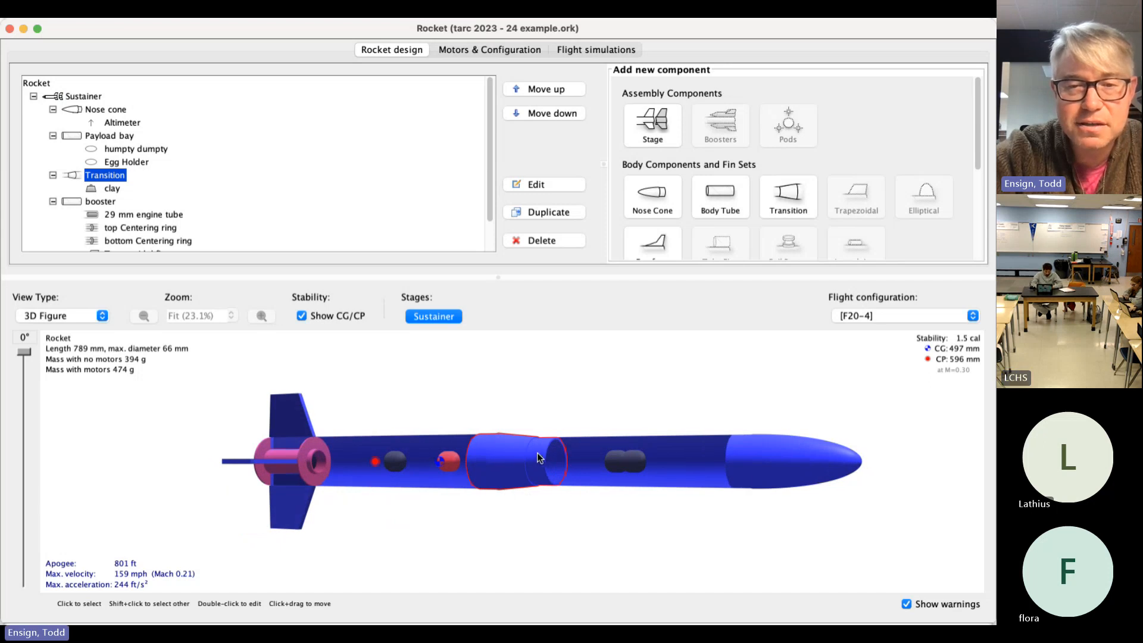
{"action": "left_click_drag", "start_coordinate": [604, 514], "coordinate": [417, 513]}
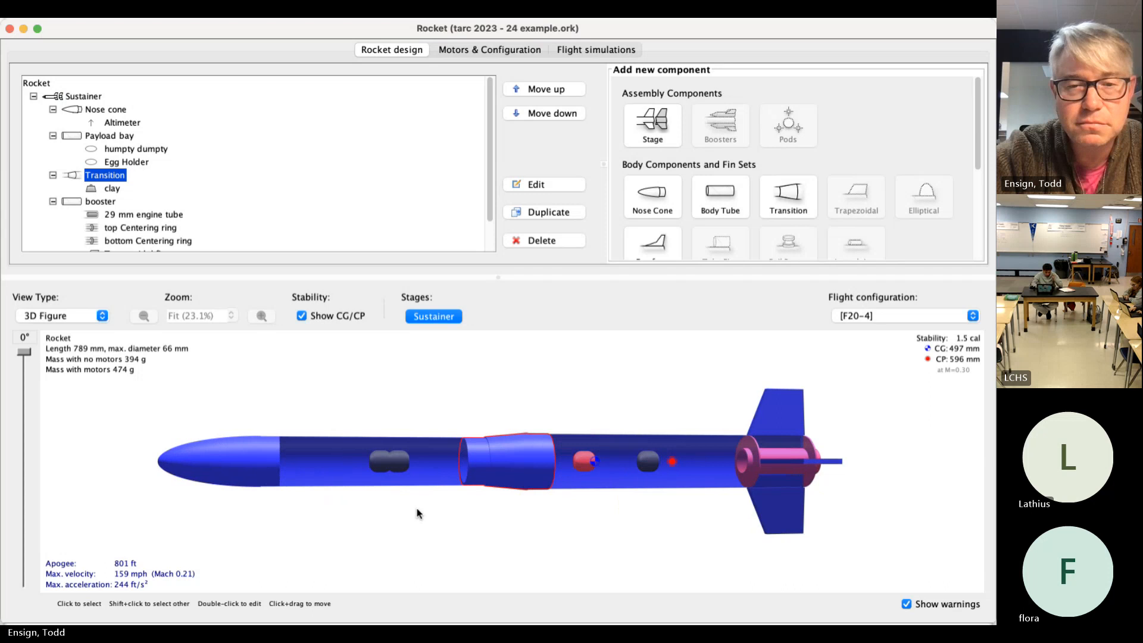
View the rocket in 3D Unfinished and 3D Finished renderings with the transition selected.
{"action": "left_click", "coordinate": [76, 314]}
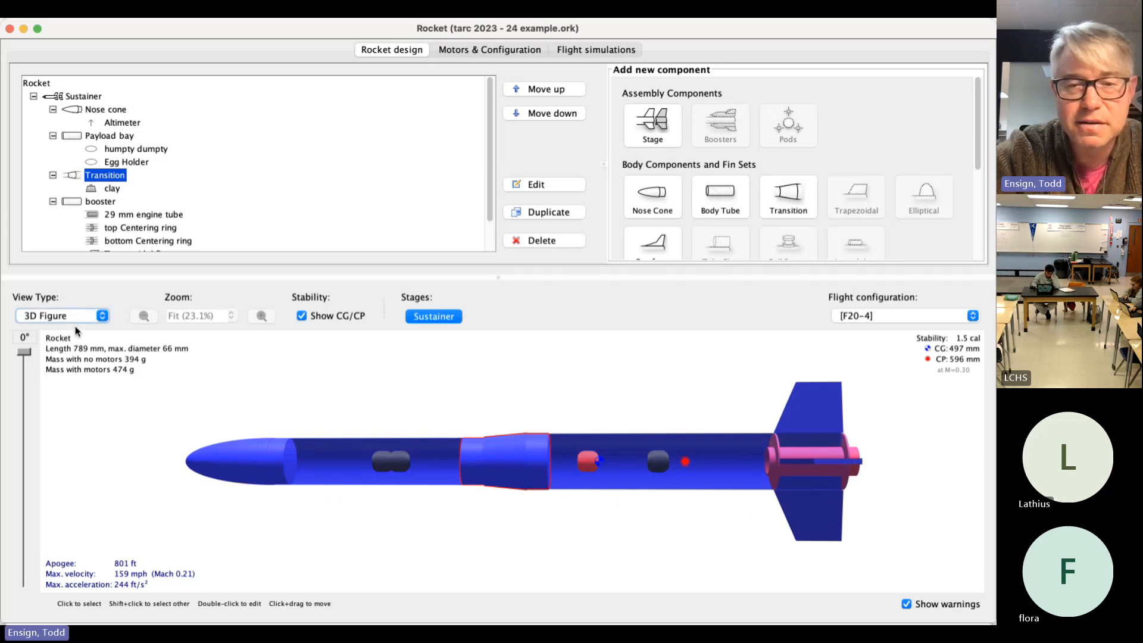
{"action": "left_click", "coordinate": [76, 329]}
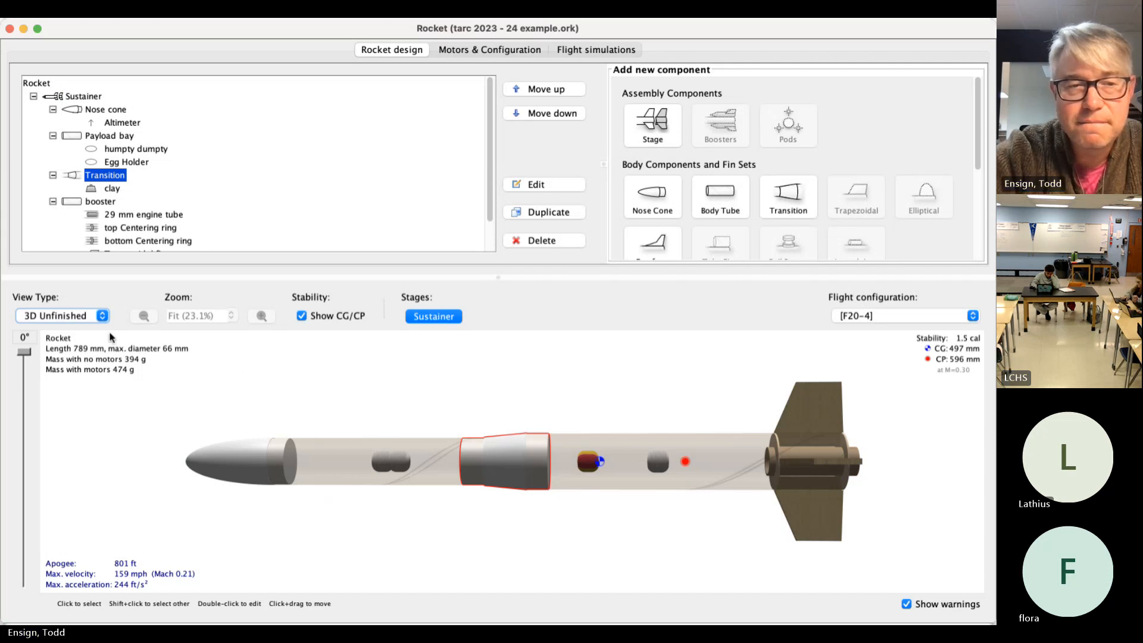
{"action": "left_click", "coordinate": [79, 315]}
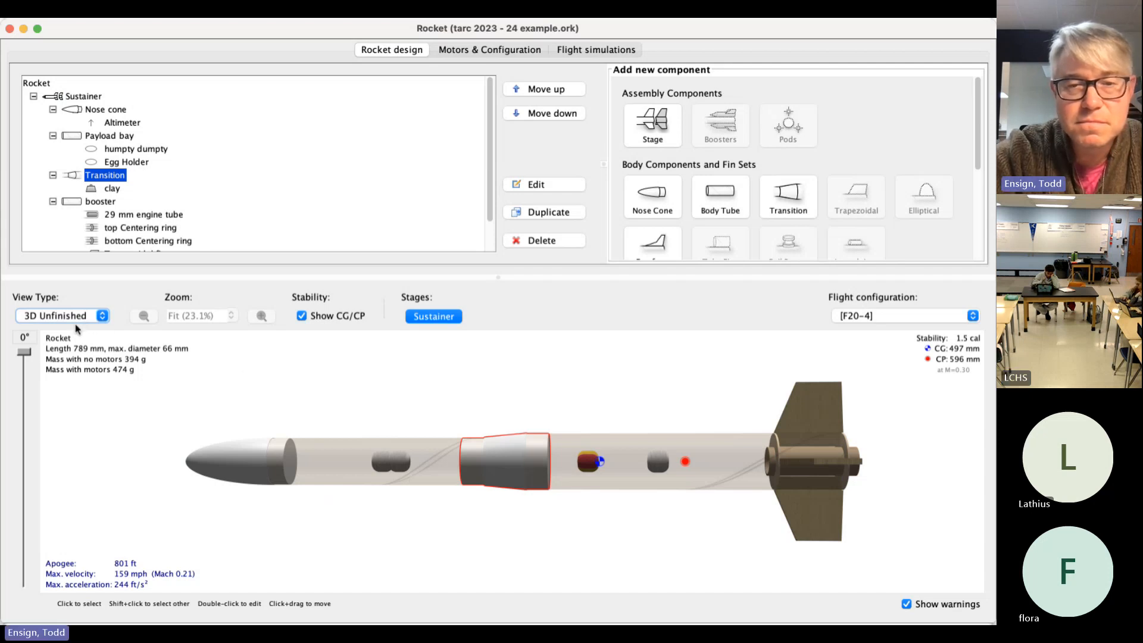
{"action": "left_click", "coordinate": [75, 324]}
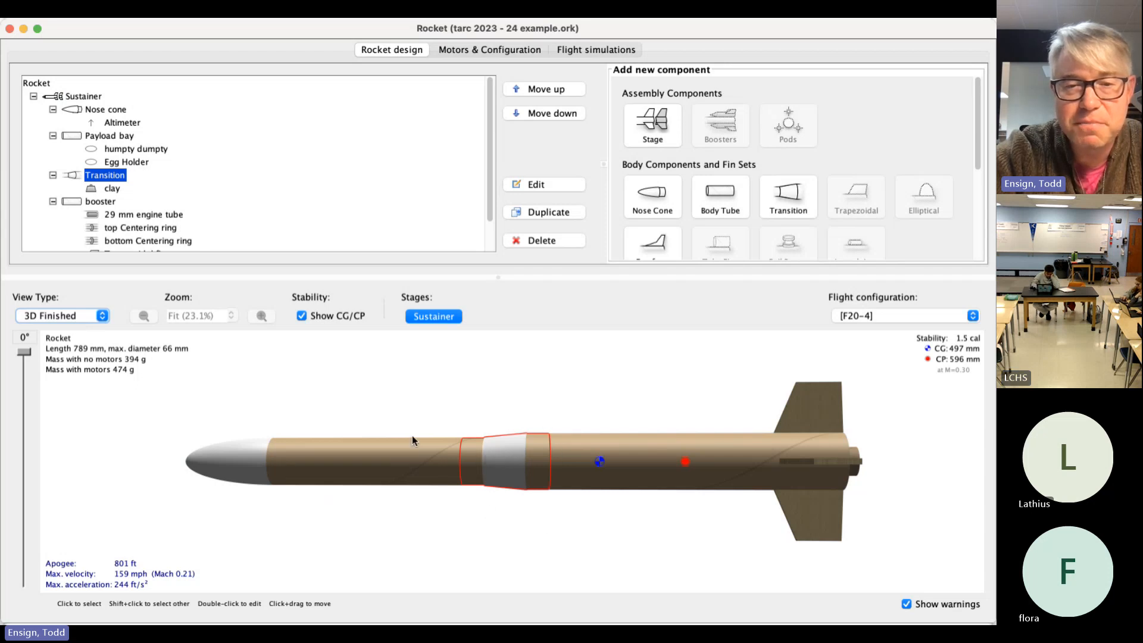
{"action": "left_click", "coordinate": [109, 178]}
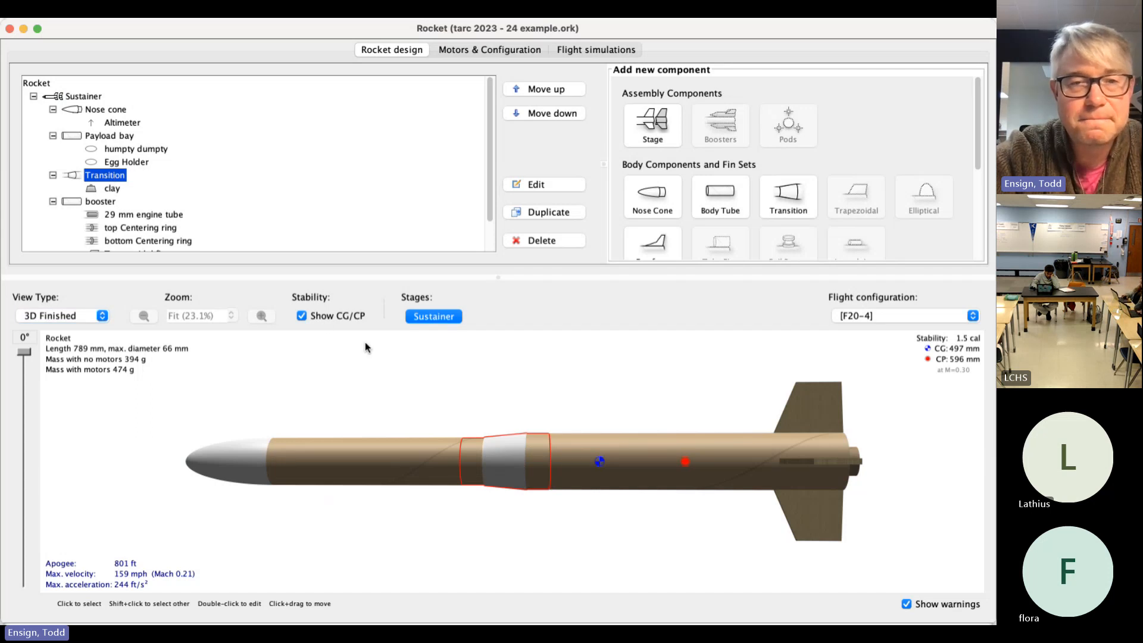
Switch back to Onshape and leave the nose cone document for the documents list.
{"action": "key", "text": "super+Tab"}
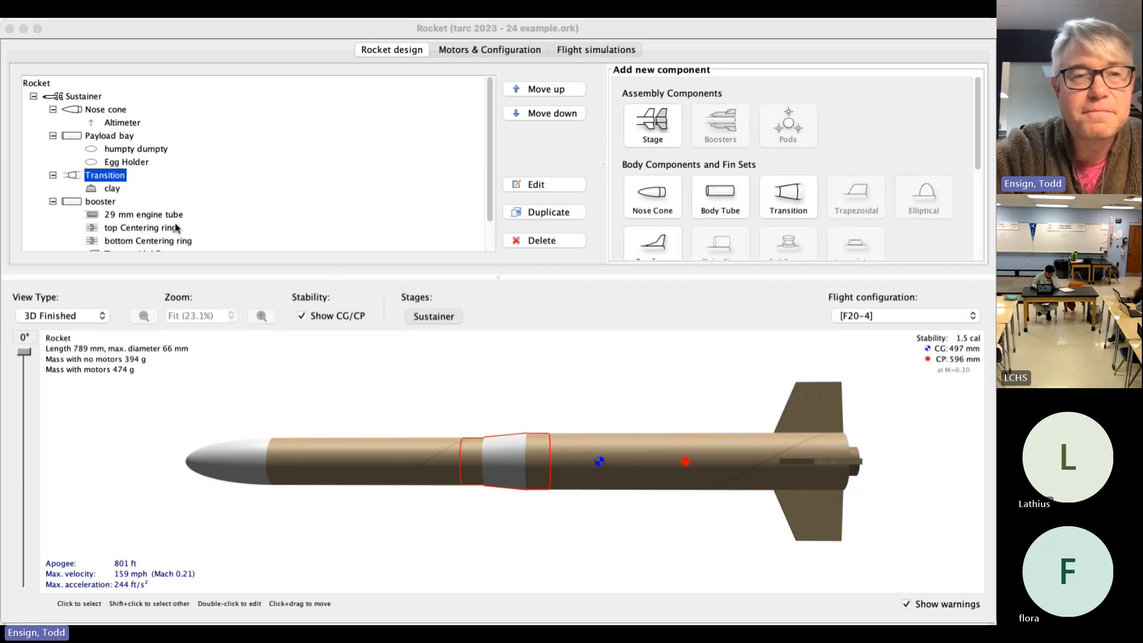
{"action": "left_click", "coordinate": [544, 530]}
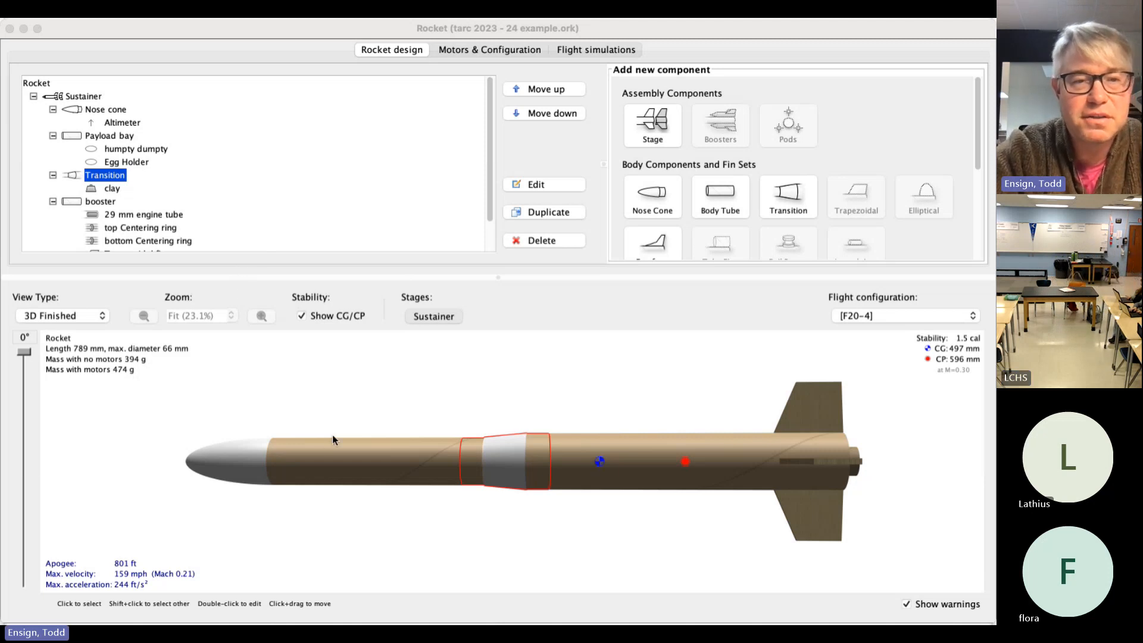
{"action": "left_click", "coordinate": [671, 480]}
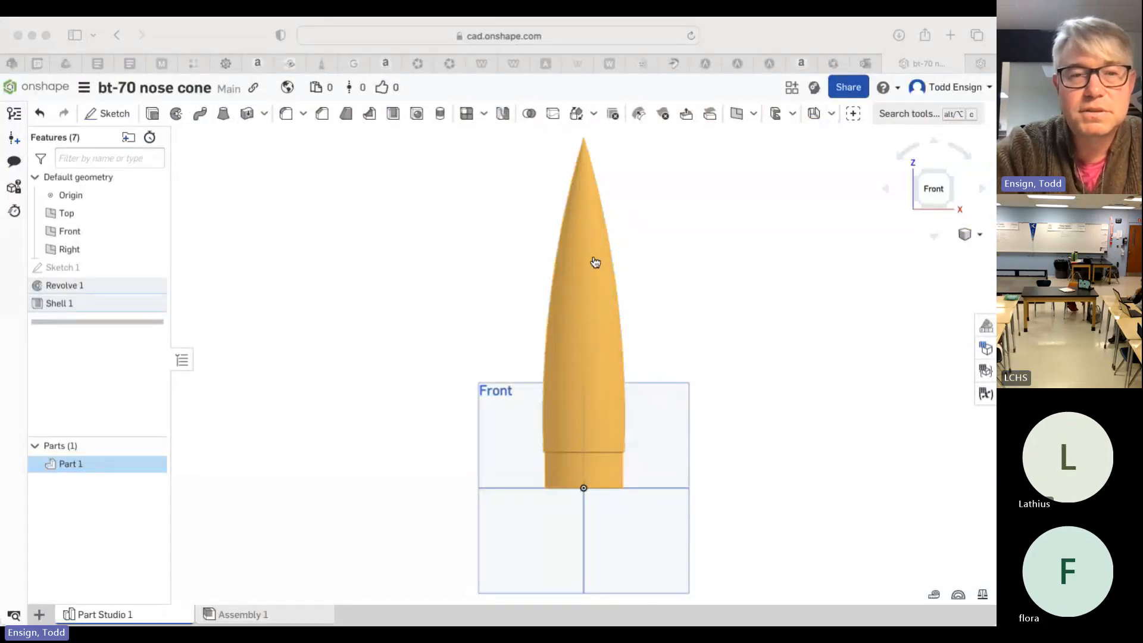
{"action": "left_click", "coordinate": [593, 256]}
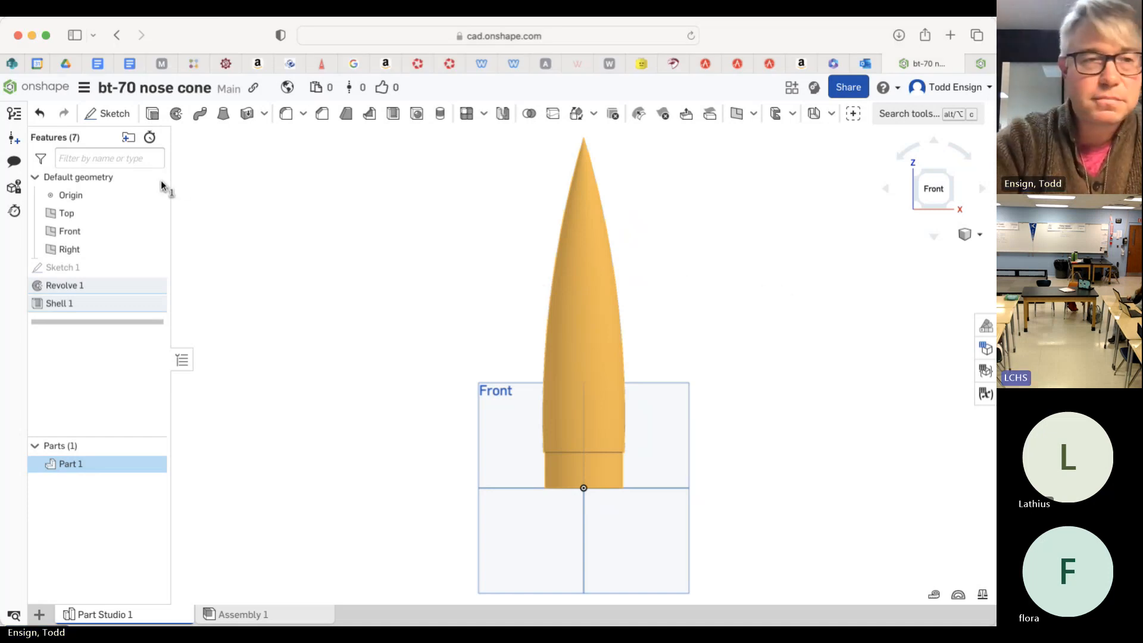
{"action": "left_click", "coordinate": [47, 87]}
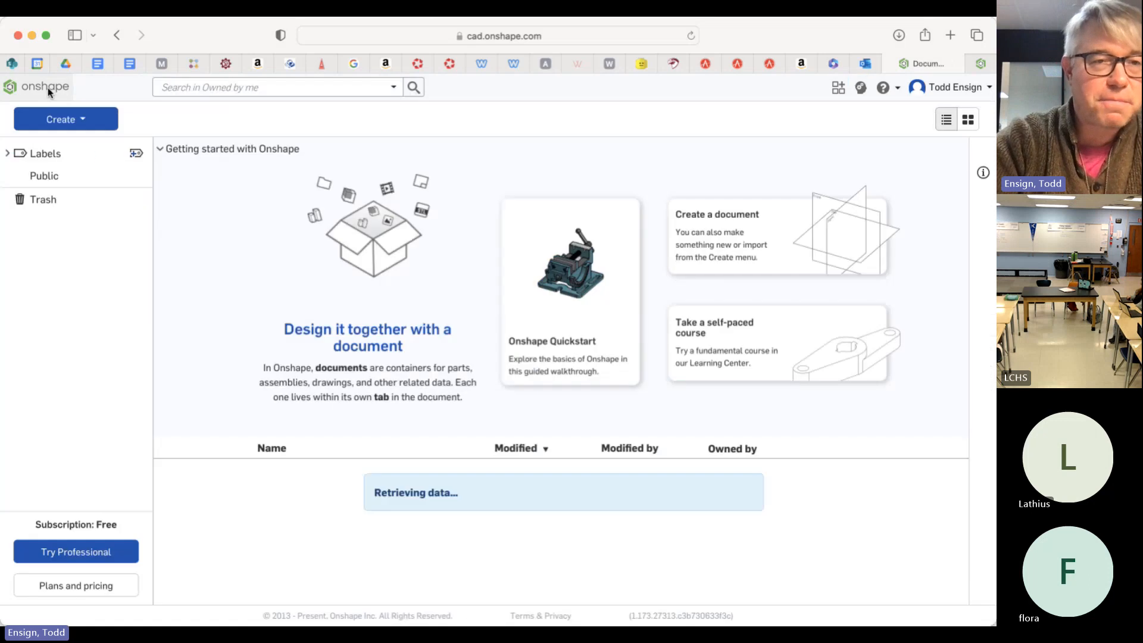
Create a new public document named "bt-70 to bt-80 transition".
{"action": "left_click", "coordinate": [84, 122]}
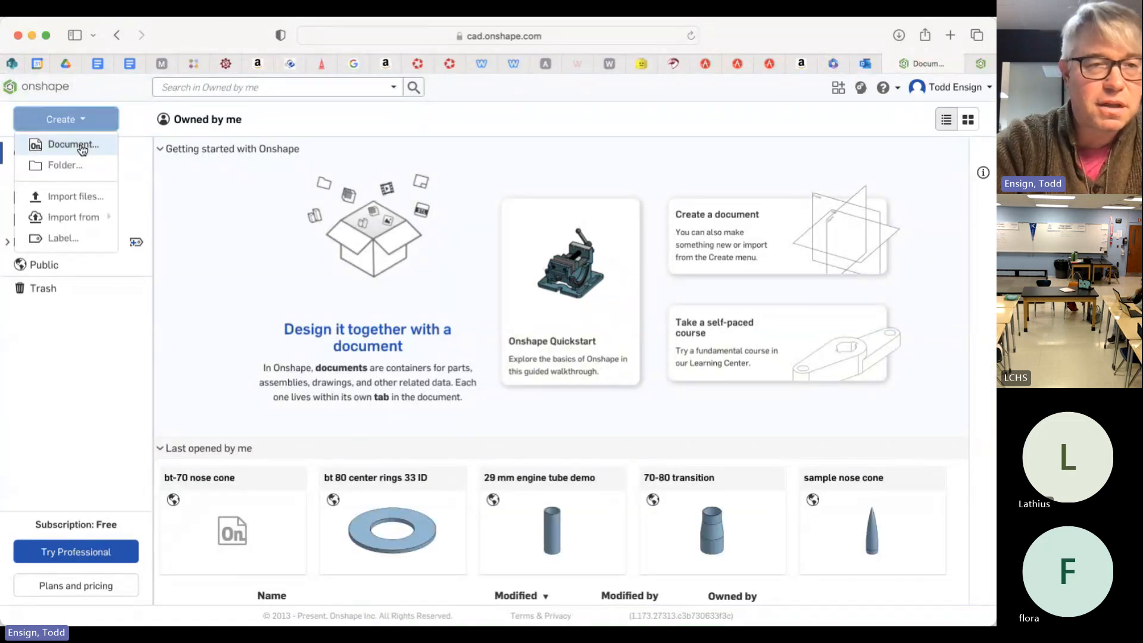
{"action": "left_click", "coordinate": [79, 145]}
{"action": "left_click", "coordinate": [371, 156]}
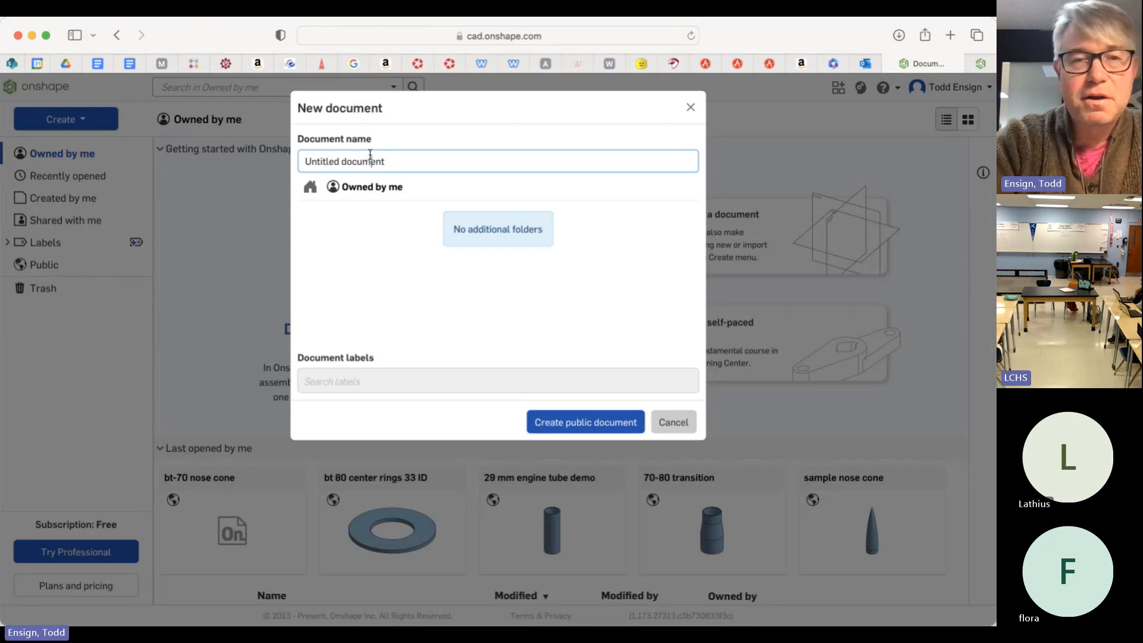
{"action": "left_click_drag", "start_coordinate": [388, 160], "coordinate": [261, 159]}
{"action": "type", "text": "bt-"}
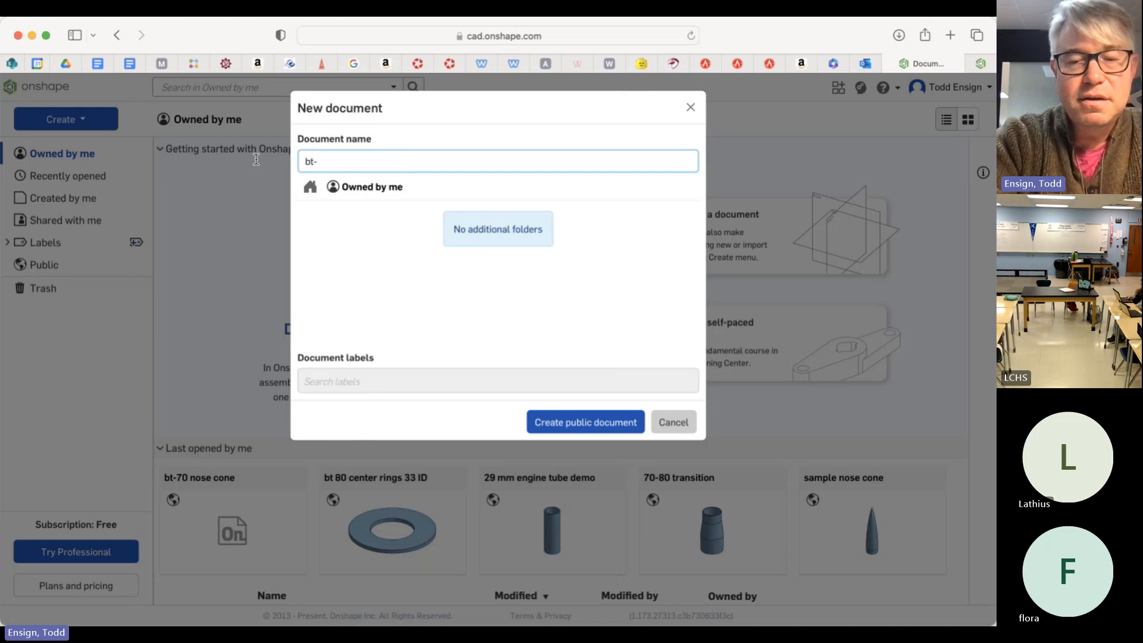
{"action": "type", "text": "70 to bt"}
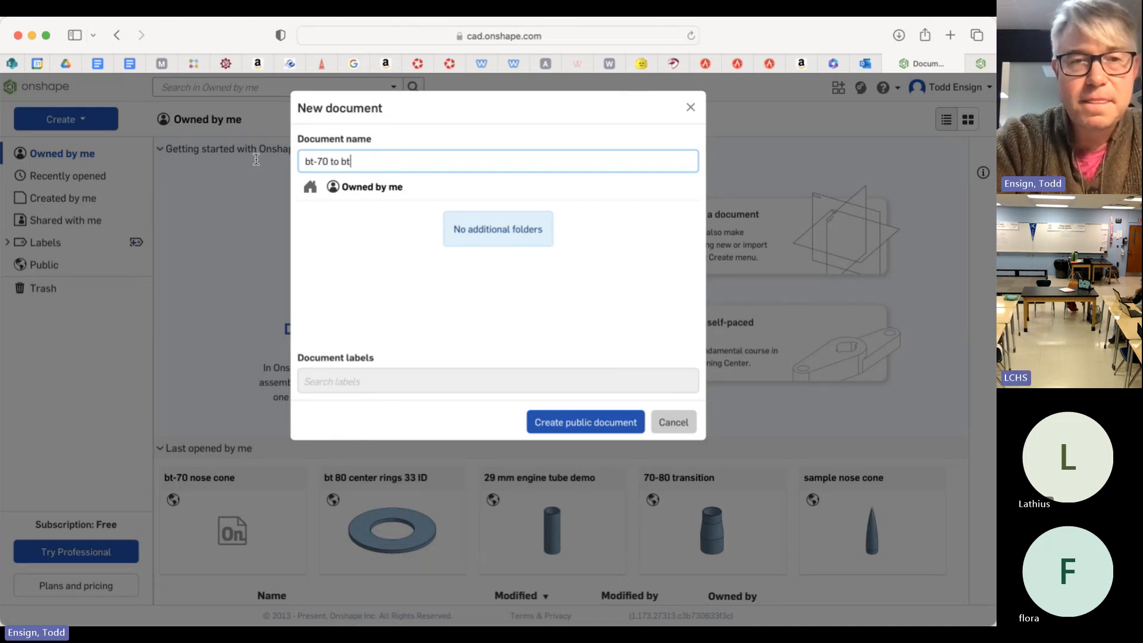
{"action": "type", "text": "-80 transition"}
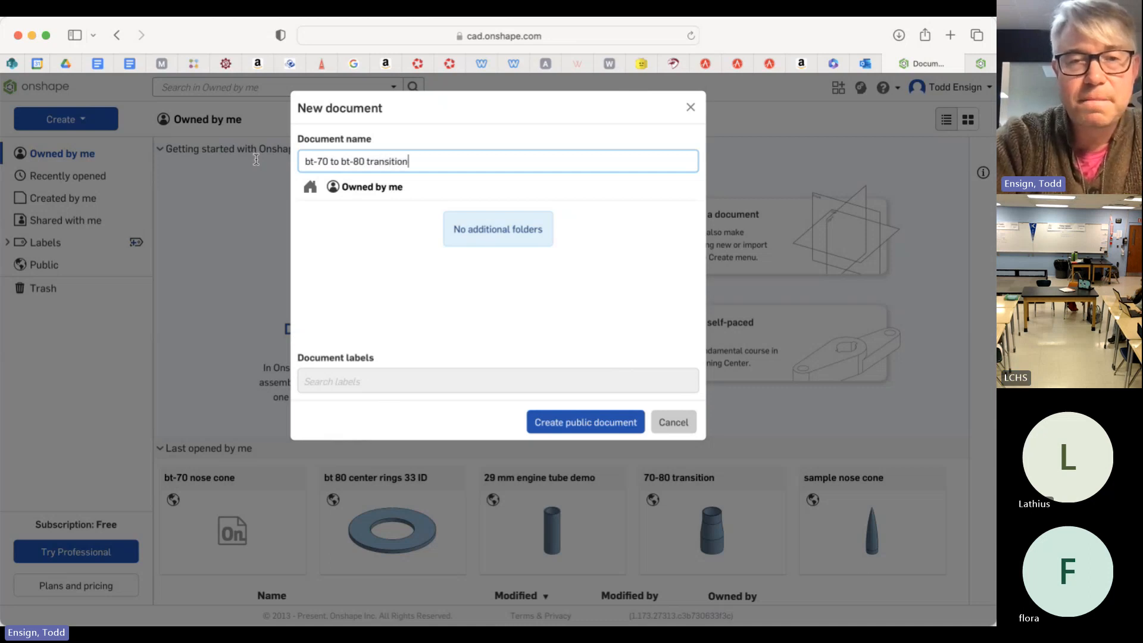
{"action": "left_click", "coordinate": [563, 423]}
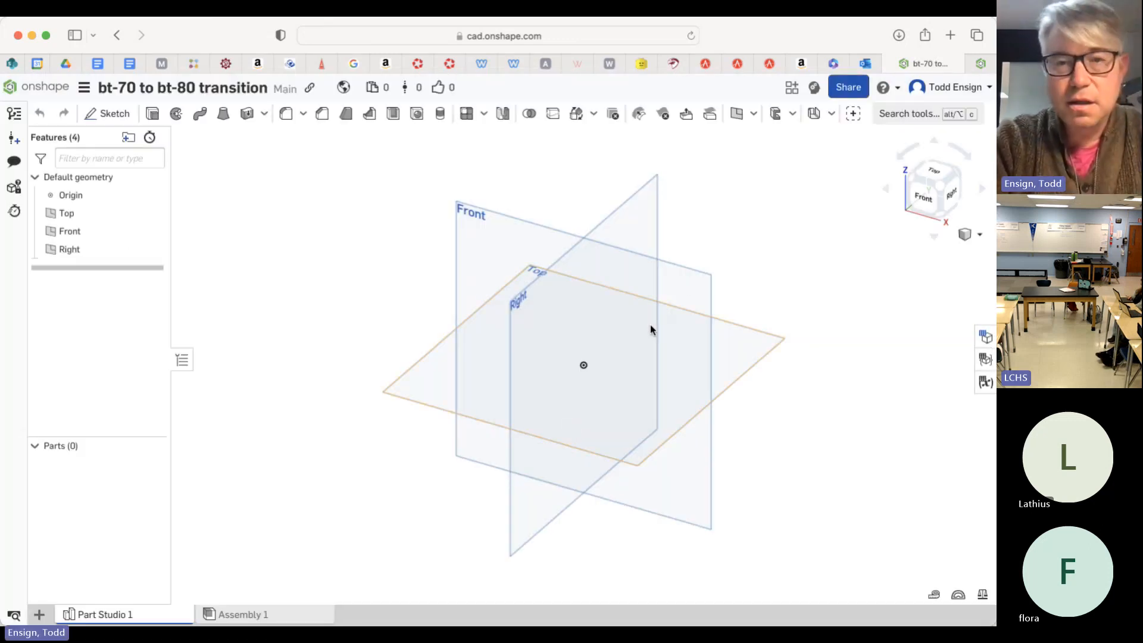
Start a sketch on the Front plane, viewed straight on from the front.
{"action": "left_click", "coordinate": [694, 296]}
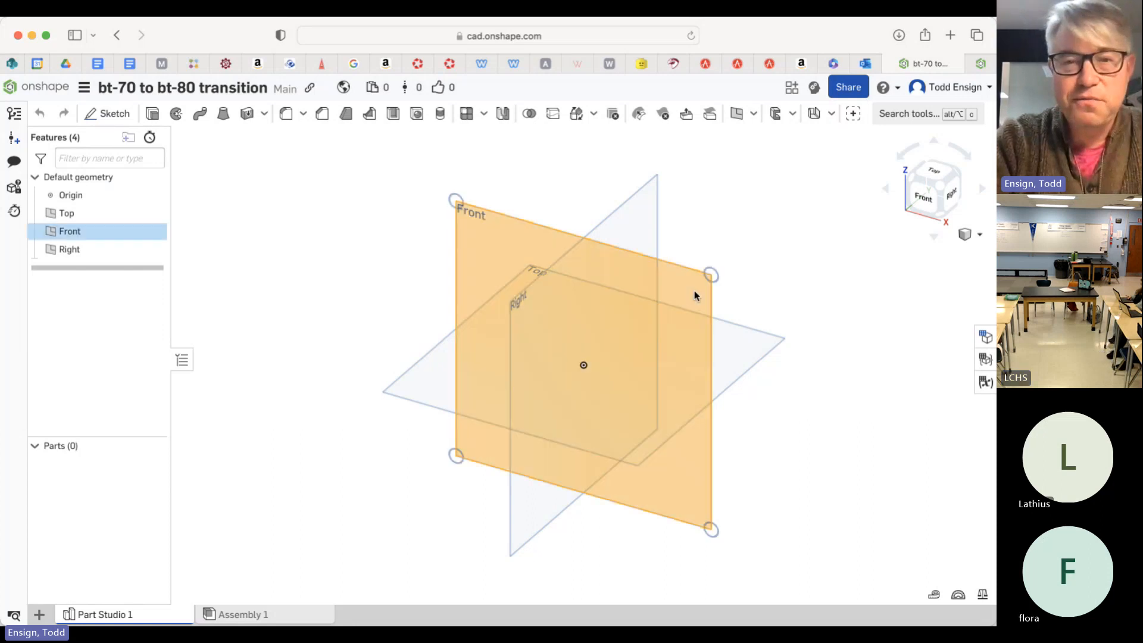
{"action": "left_click", "coordinate": [924, 201]}
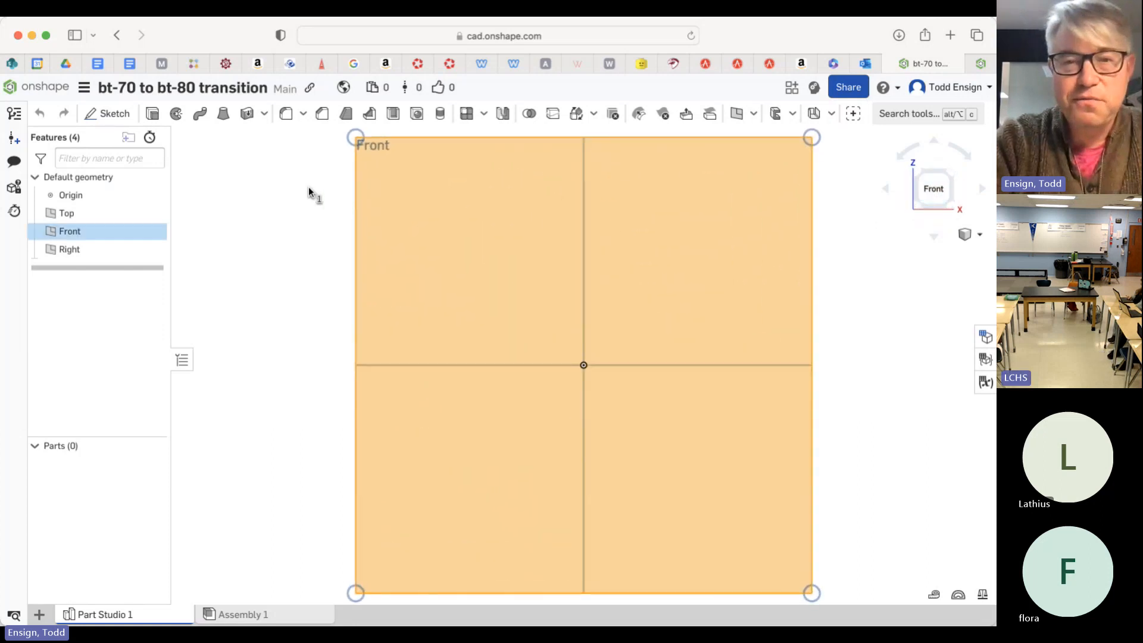
{"action": "left_click", "coordinate": [110, 118]}
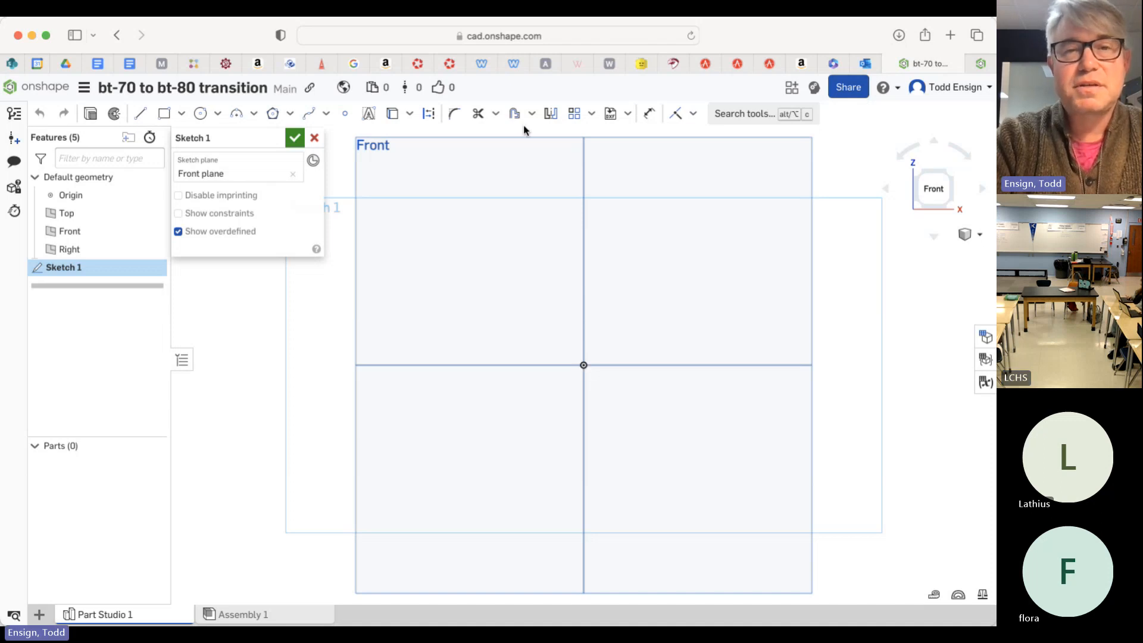
Check the BT-70 and BT-80 body tube diameters on the Apogee Components product pages, and return to the Onshape sketch.
{"action": "left_click", "coordinate": [740, 65]}
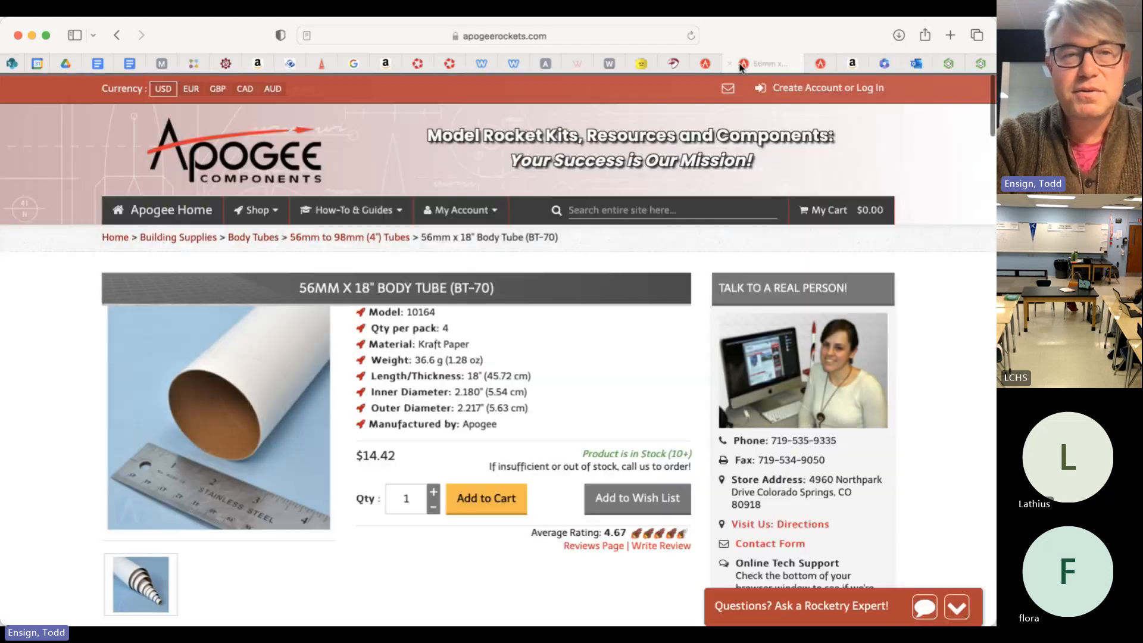
{"action": "left_click", "coordinate": [821, 64]}
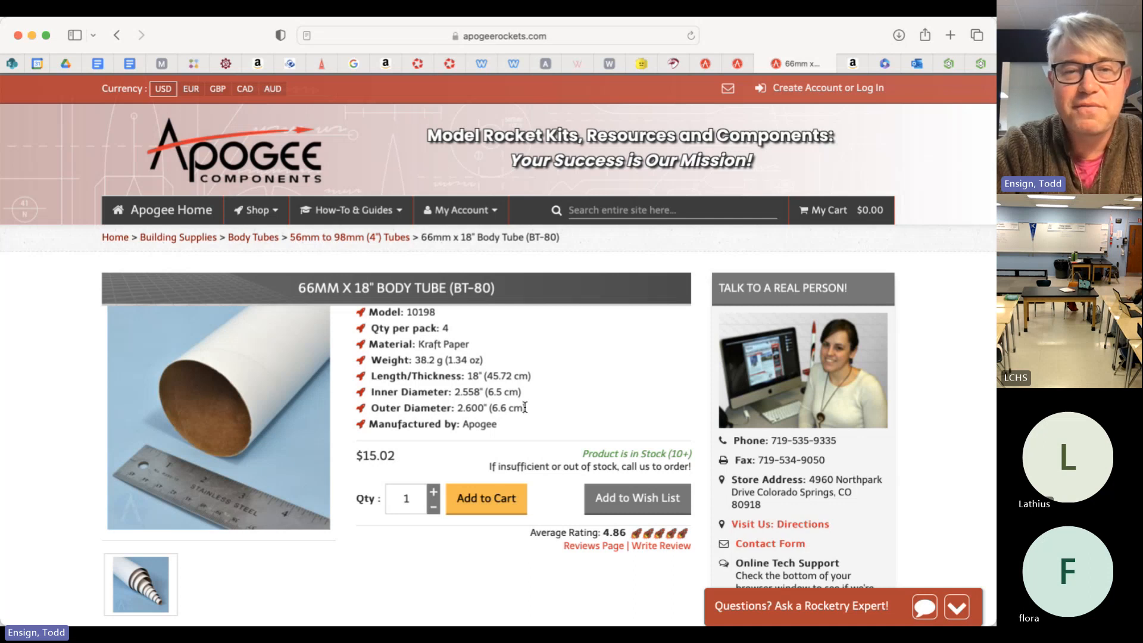
{"action": "left_click_drag", "start_coordinate": [524, 396], "coordinate": [485, 393]}
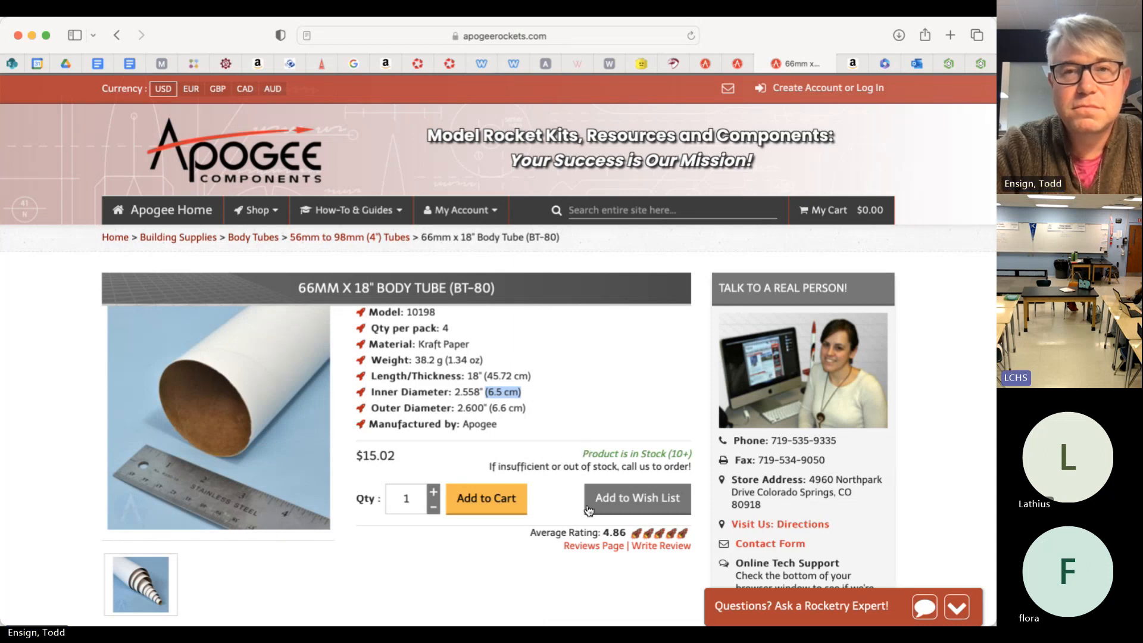
{"action": "left_click", "coordinate": [530, 608]}
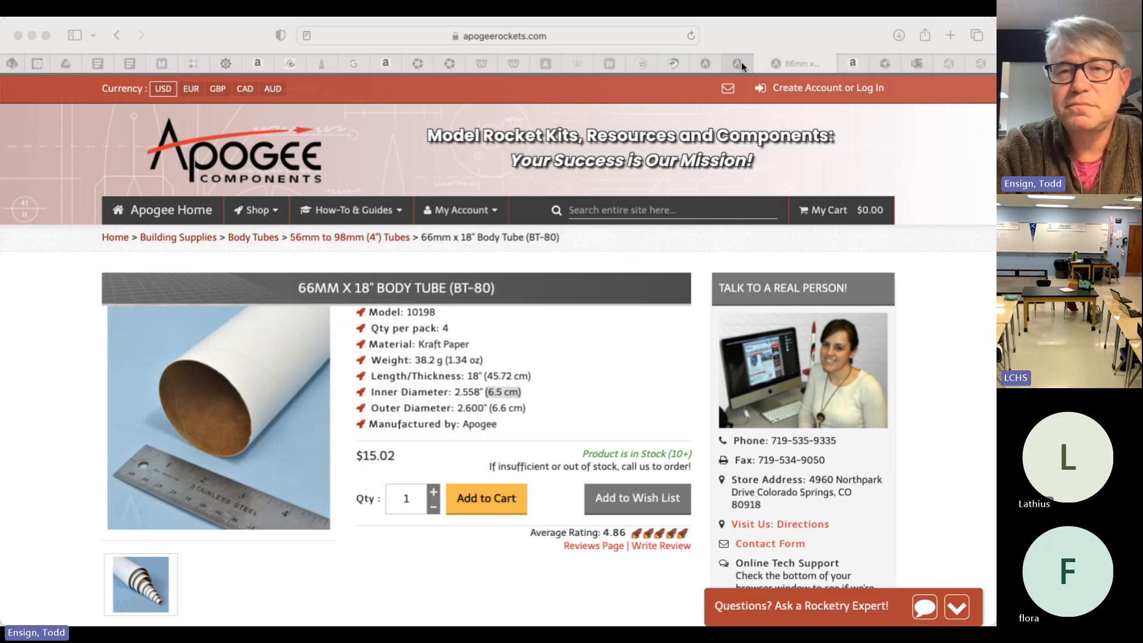
{"action": "left_click", "coordinate": [946, 63]}
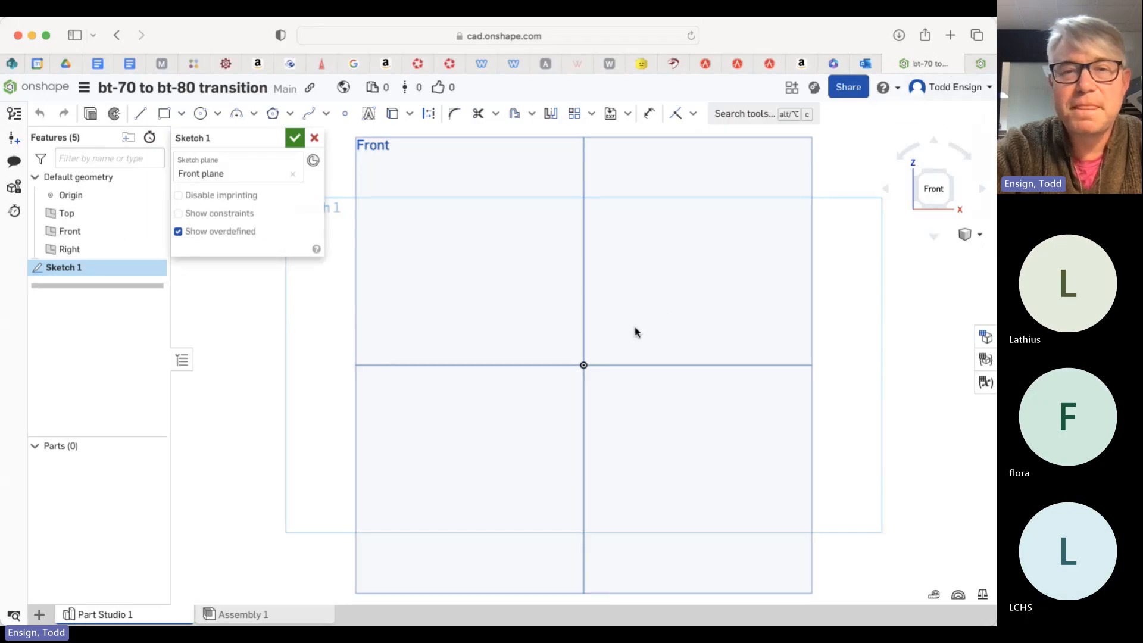
Draw a horizontal line 32.5 mm long from the origin along the positive X direction as the base of the transition profile.
{"action": "left_click", "coordinate": [140, 113]}
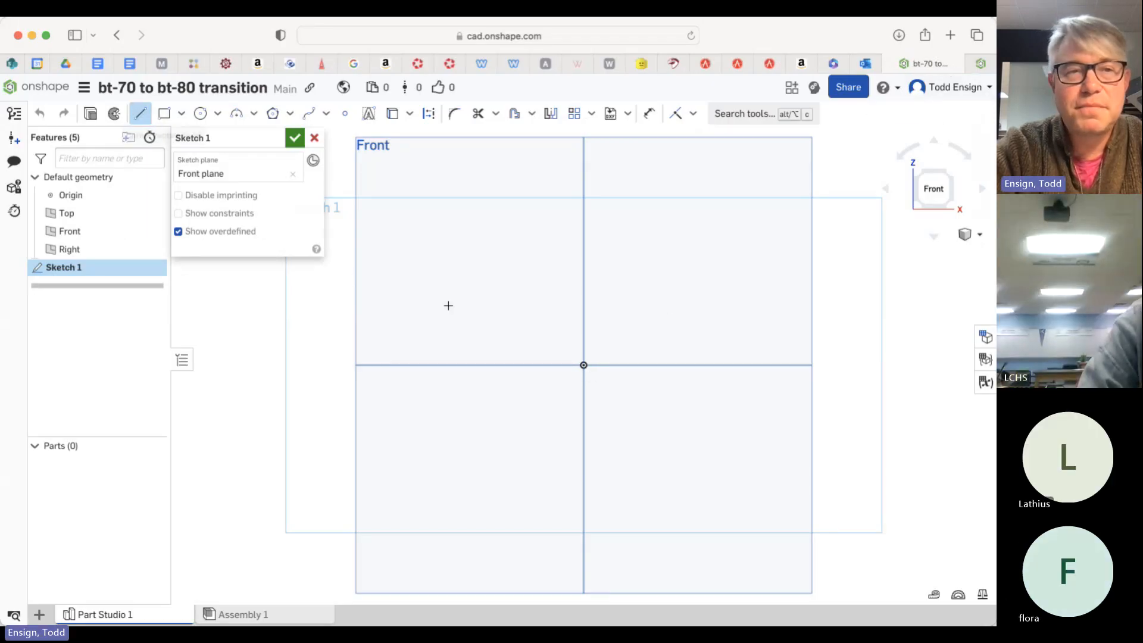
{"action": "left_click", "coordinate": [583, 364]}
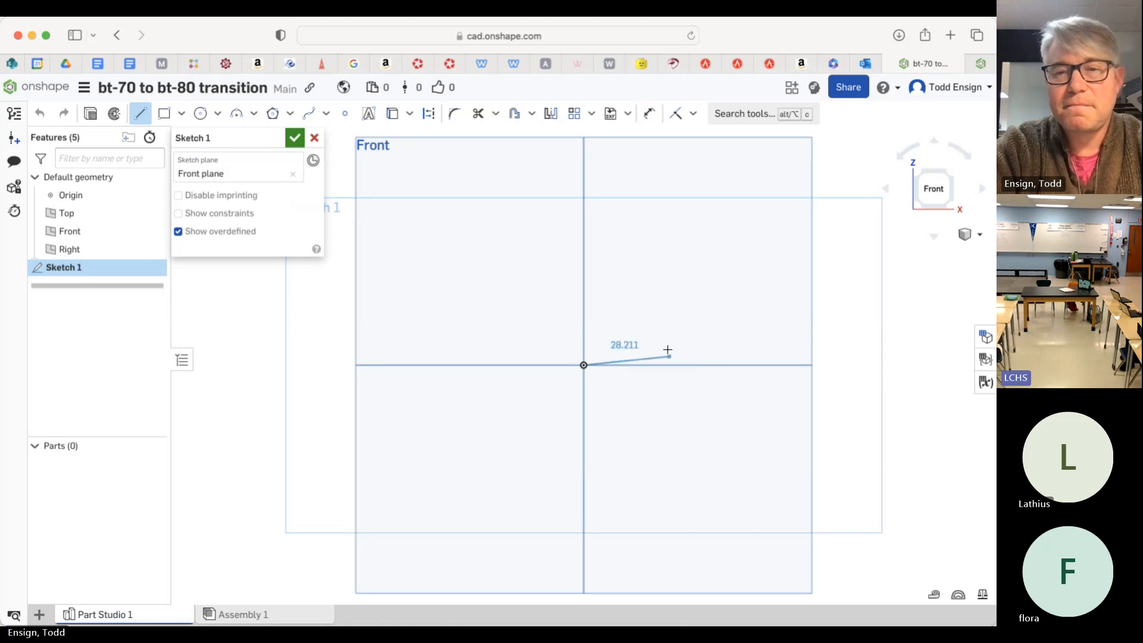
{"action": "left_click", "coordinate": [694, 365]}
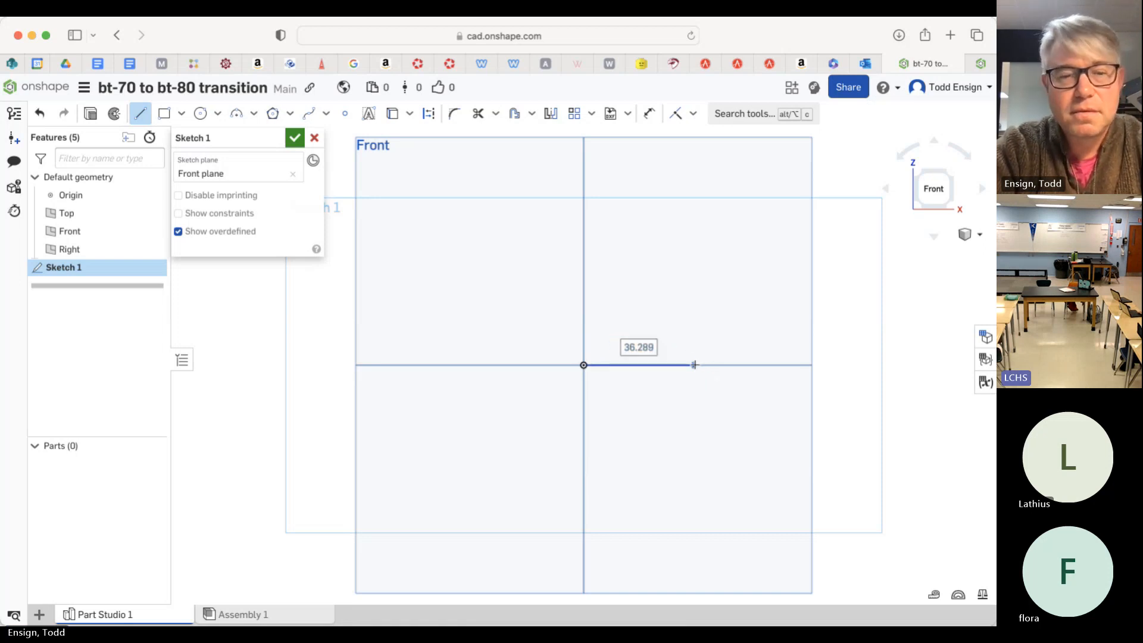
{"action": "type", "text": "32.5"}
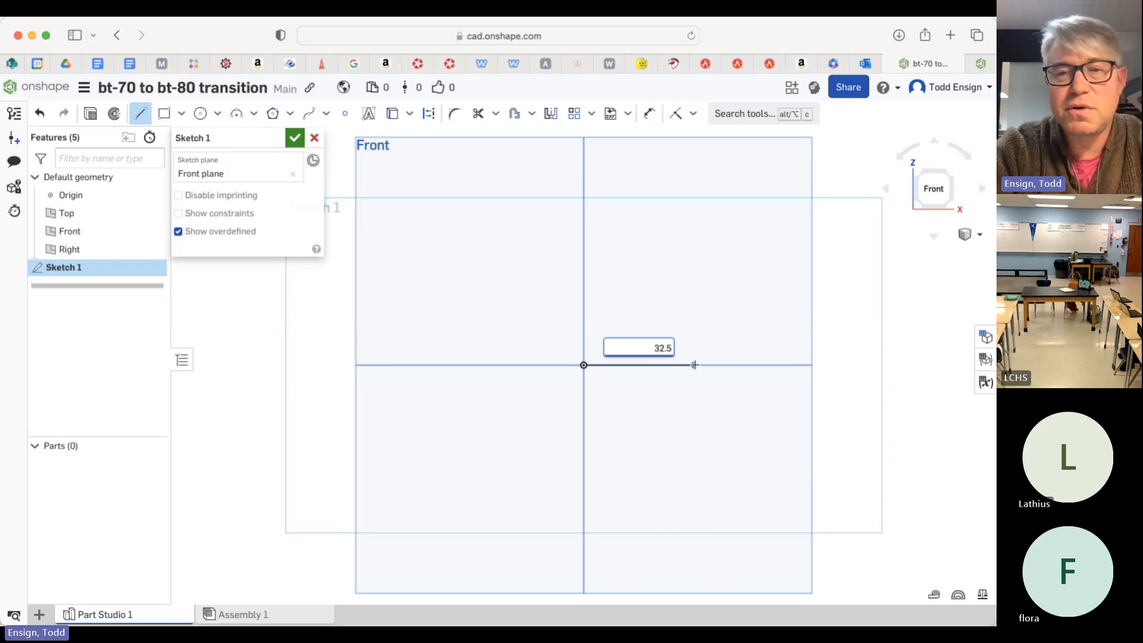
{"action": "key", "text": "Return"}
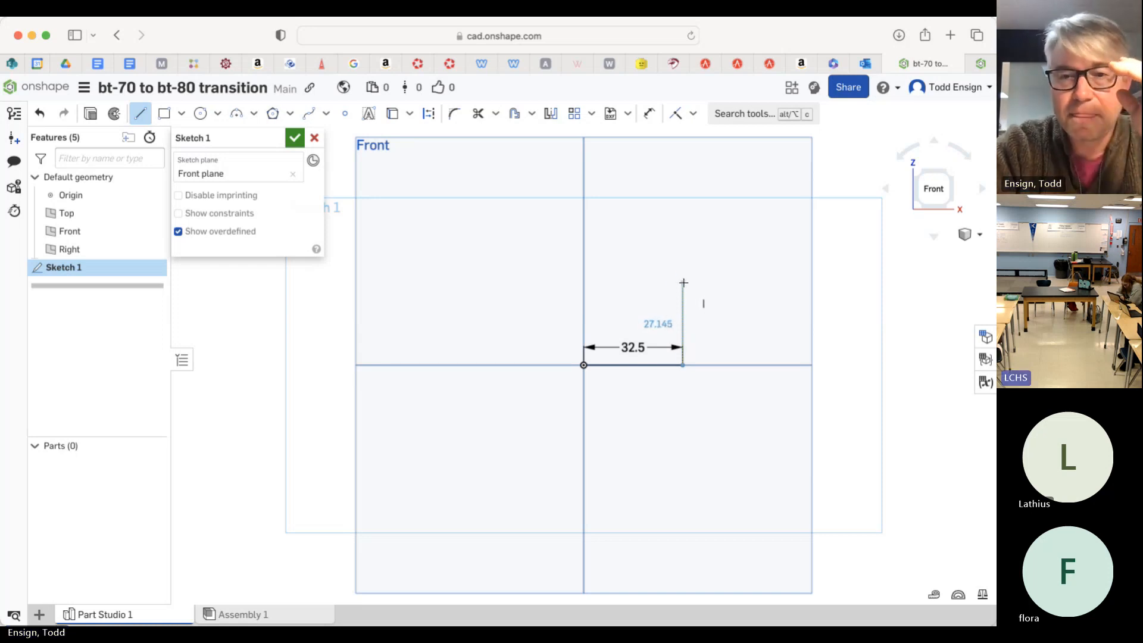
Draw a 25.4 mm vertical line upward from the outer end of the base line for the BT-80 shoulder.
{"action": "left_click", "coordinate": [683, 283]}
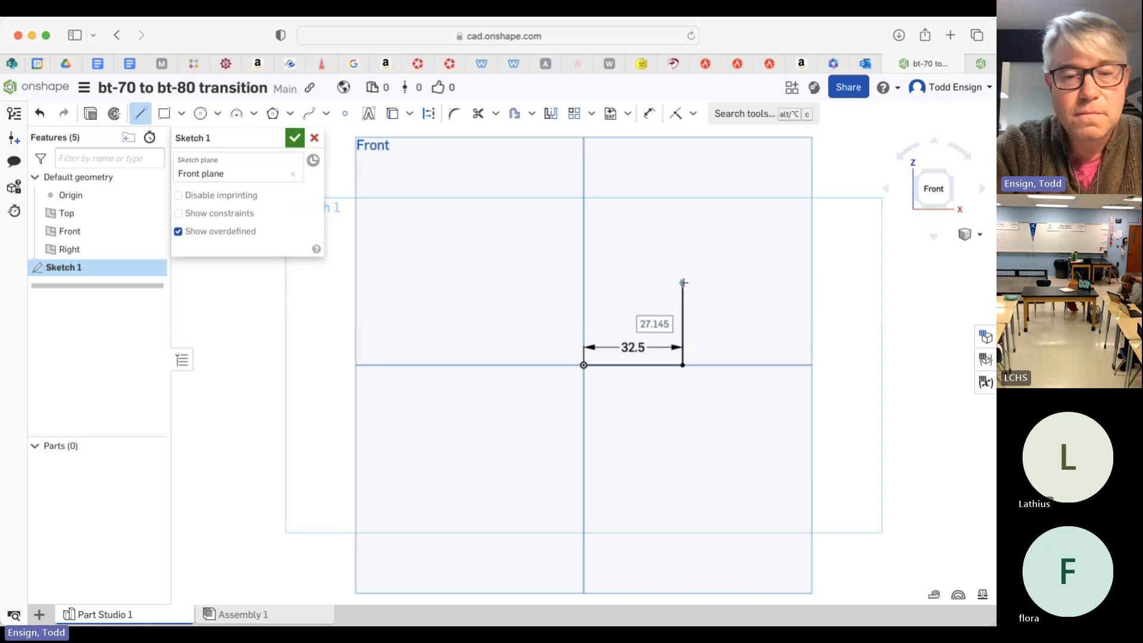
{"action": "type", "text": "35.4"}
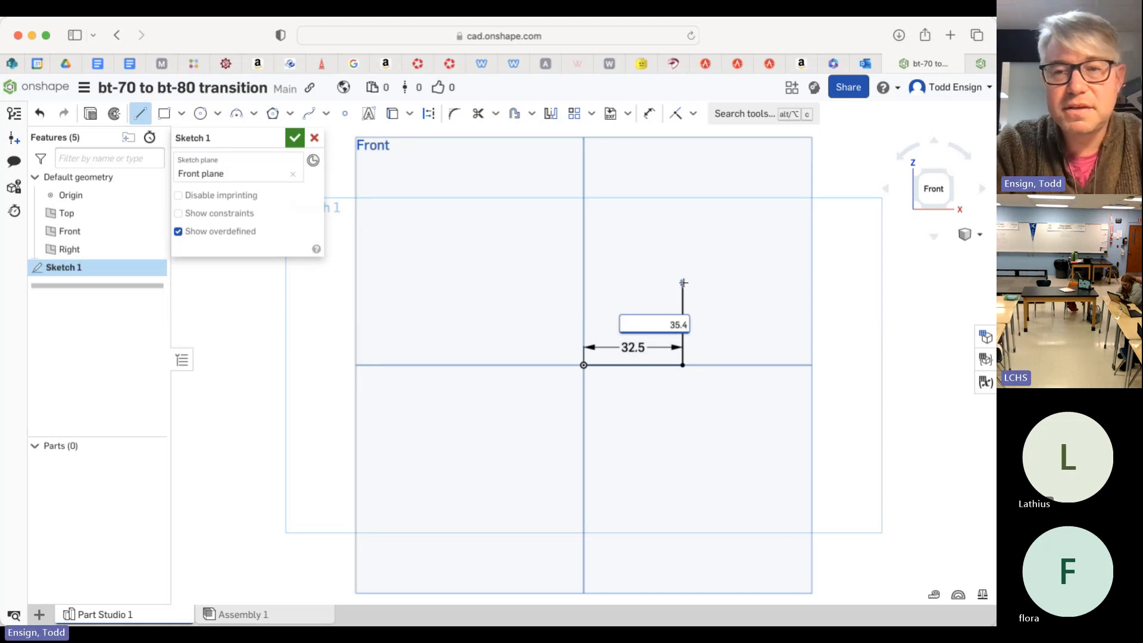
{"action": "key", "text": "BackSpace"}
{"action": "key", "text": "BackSpace"}
{"action": "key", "text": "BackSpace"}
{"action": "key", "text": "BackSpace"}
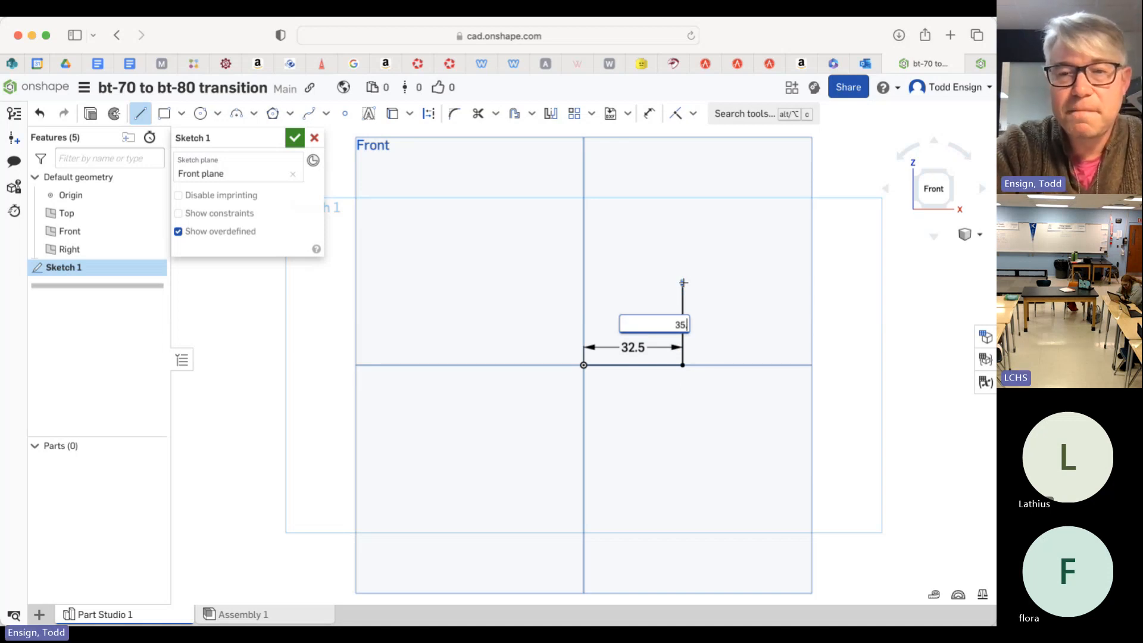
{"action": "type", "text": "25"}
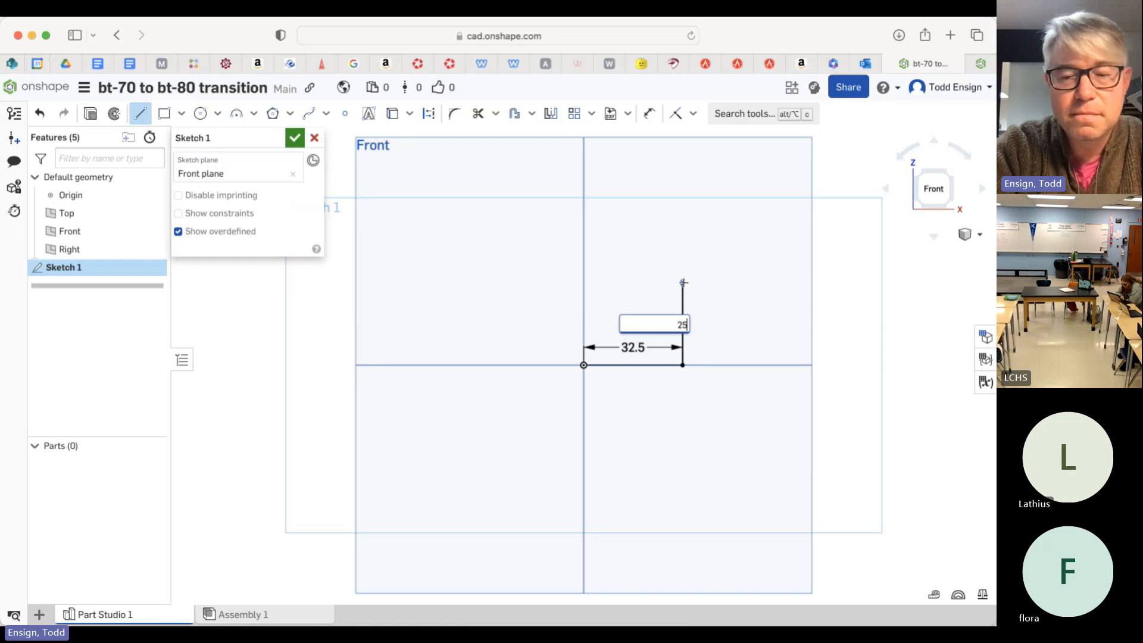
{"action": "type", "text": ".5"}
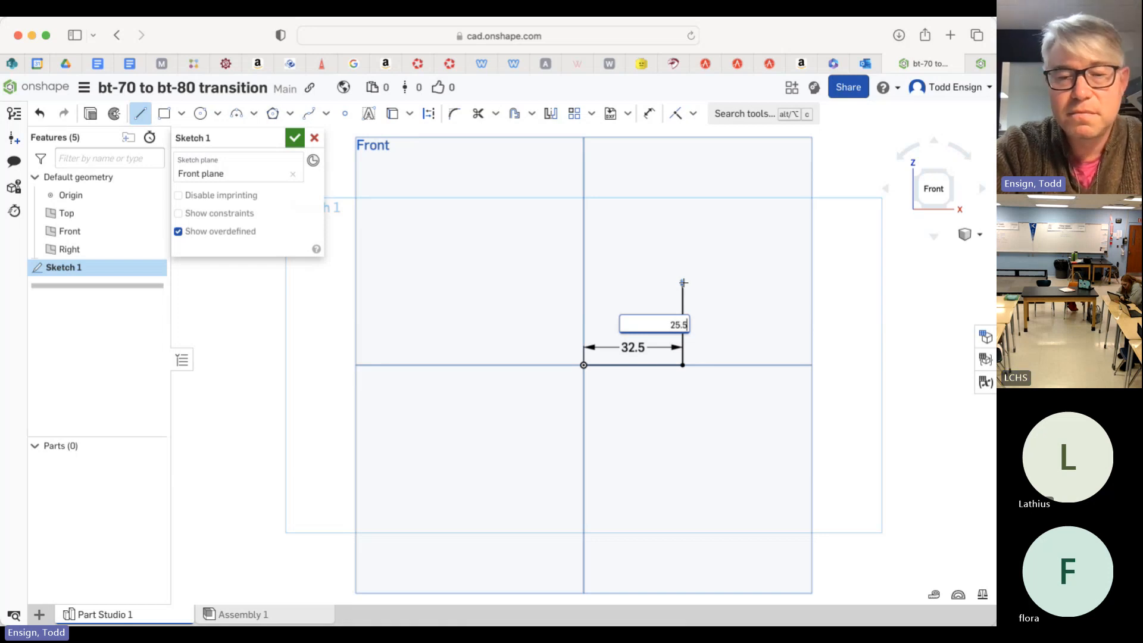
{"action": "key", "text": "BackSpace"}
{"action": "type", "text": "4"}
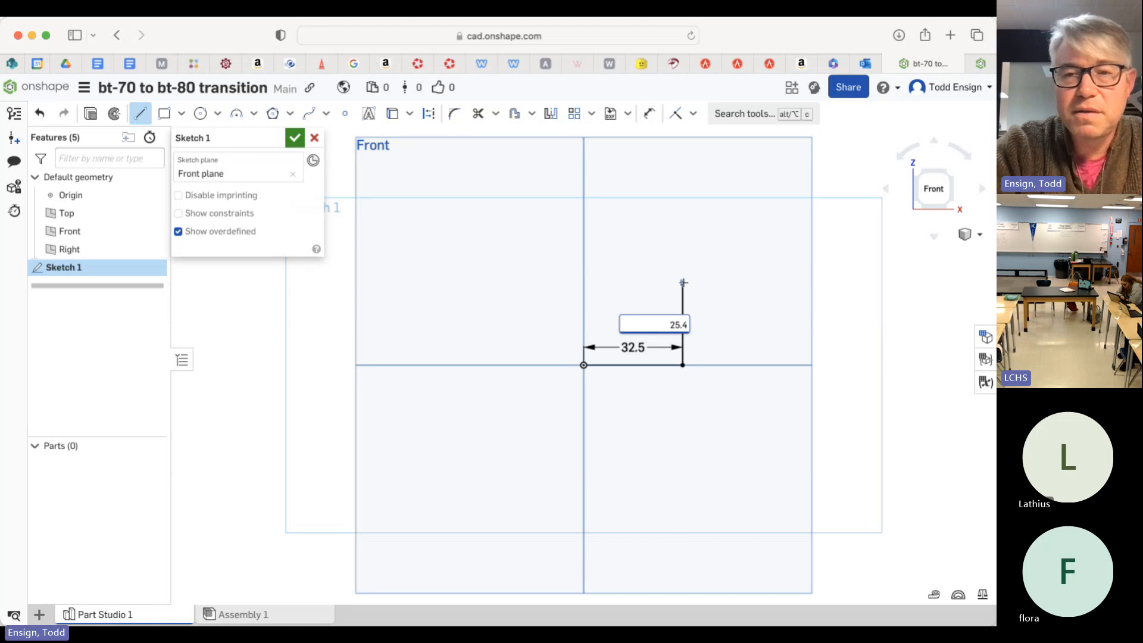
{"action": "key", "text": "Return"}
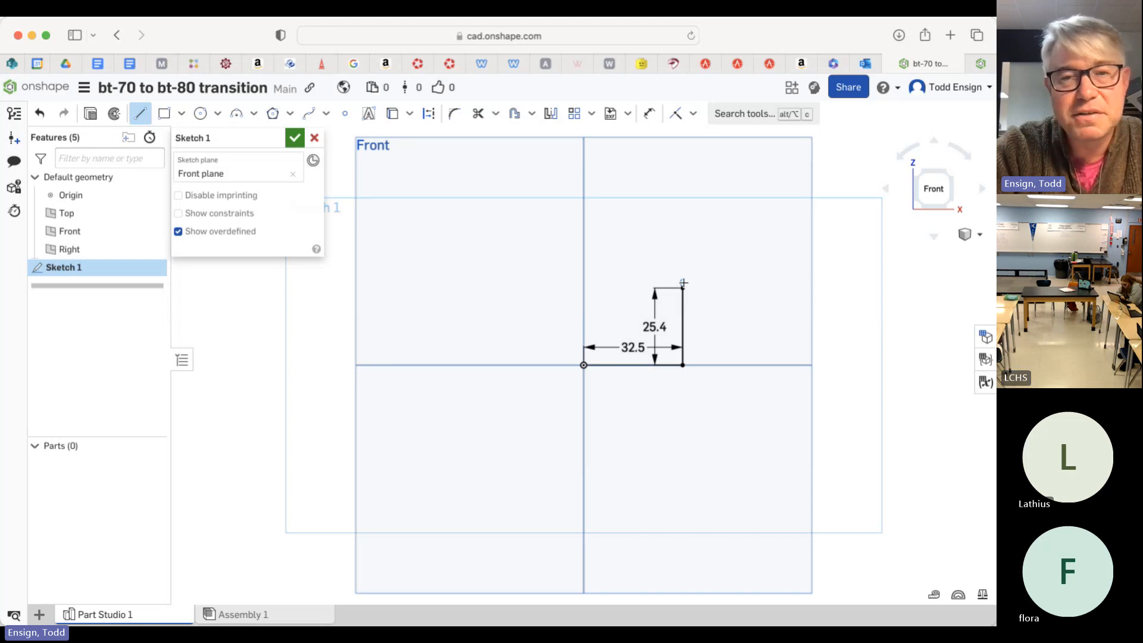
Add a 1 mm horizontal line outward from the top of the shoulder line and end the line chain.
{"action": "left_click", "coordinate": [682, 287]}
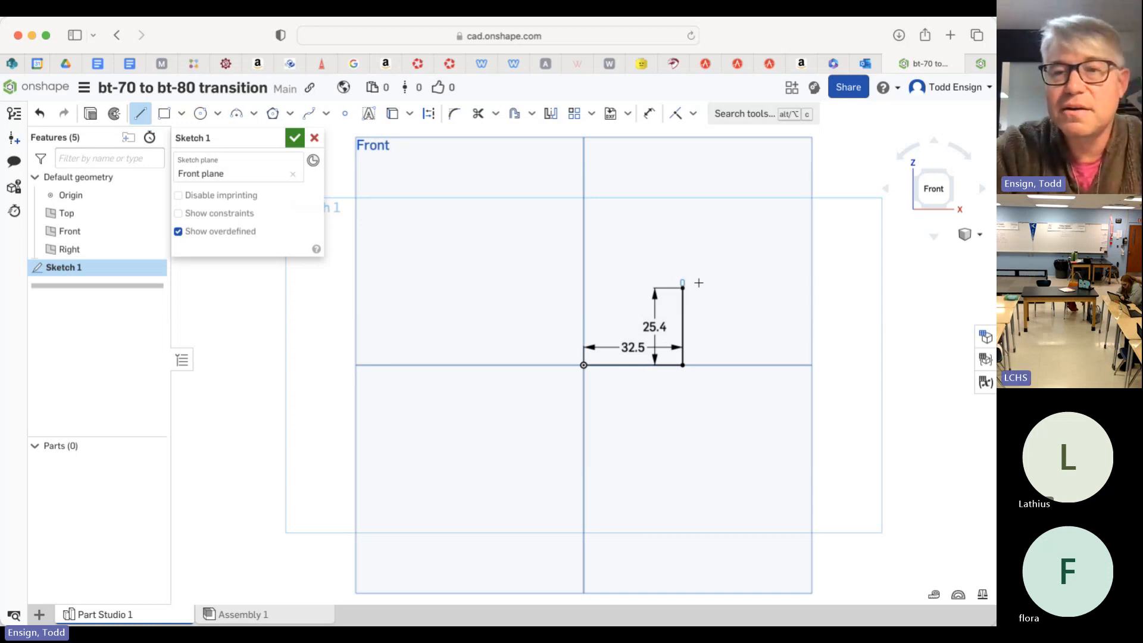
{"action": "left_click", "coordinate": [711, 286]}
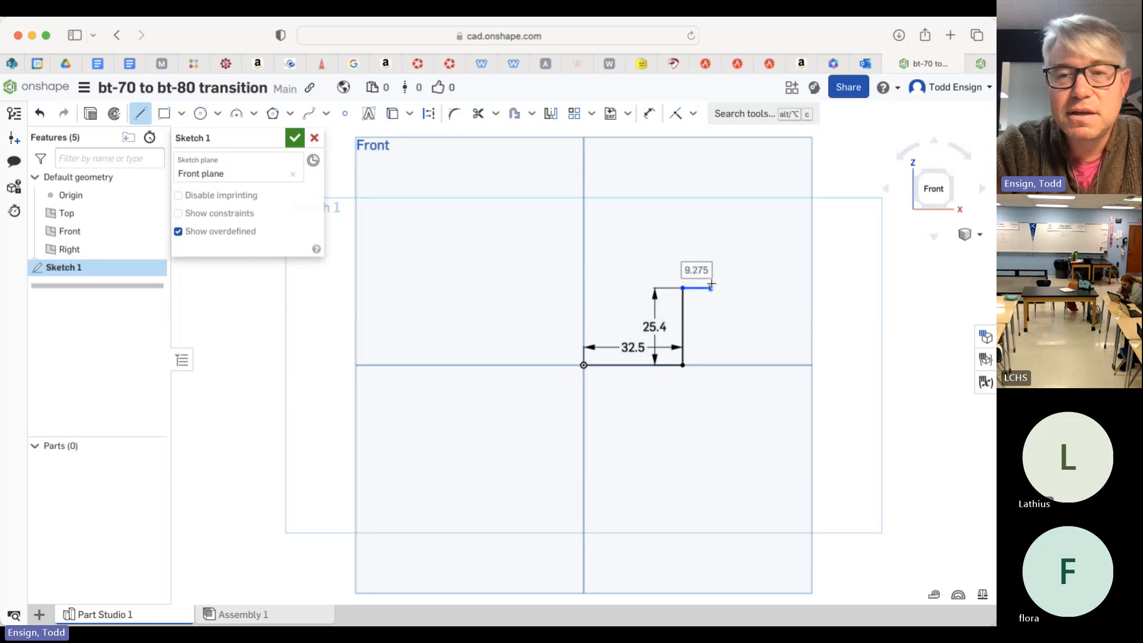
{"action": "type", "text": "1"}
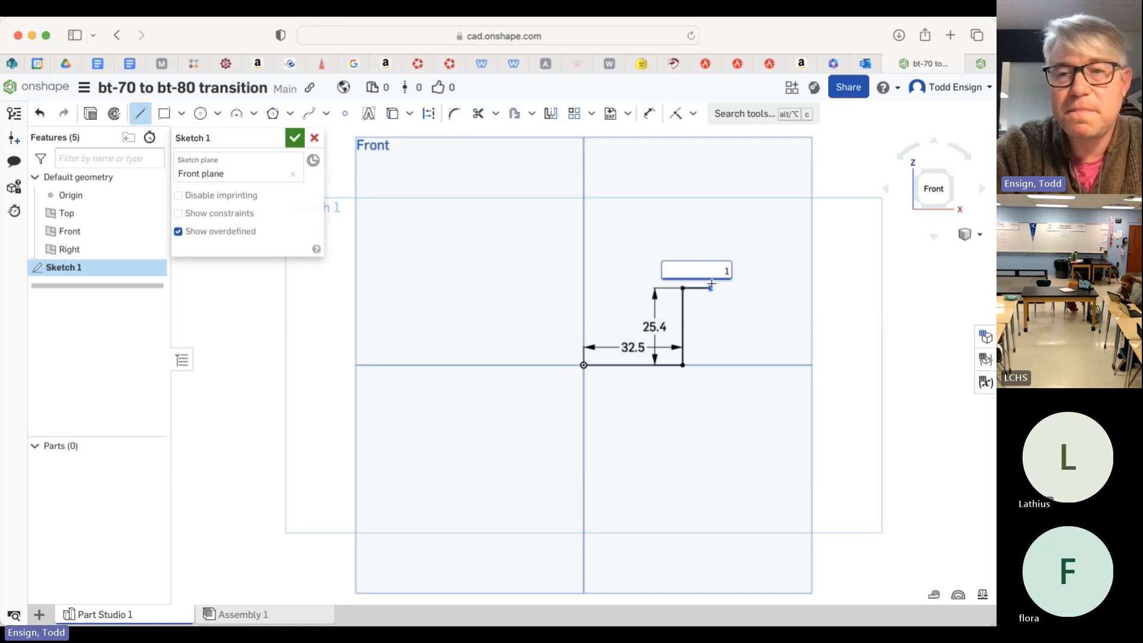
{"action": "key", "text": "Return"}
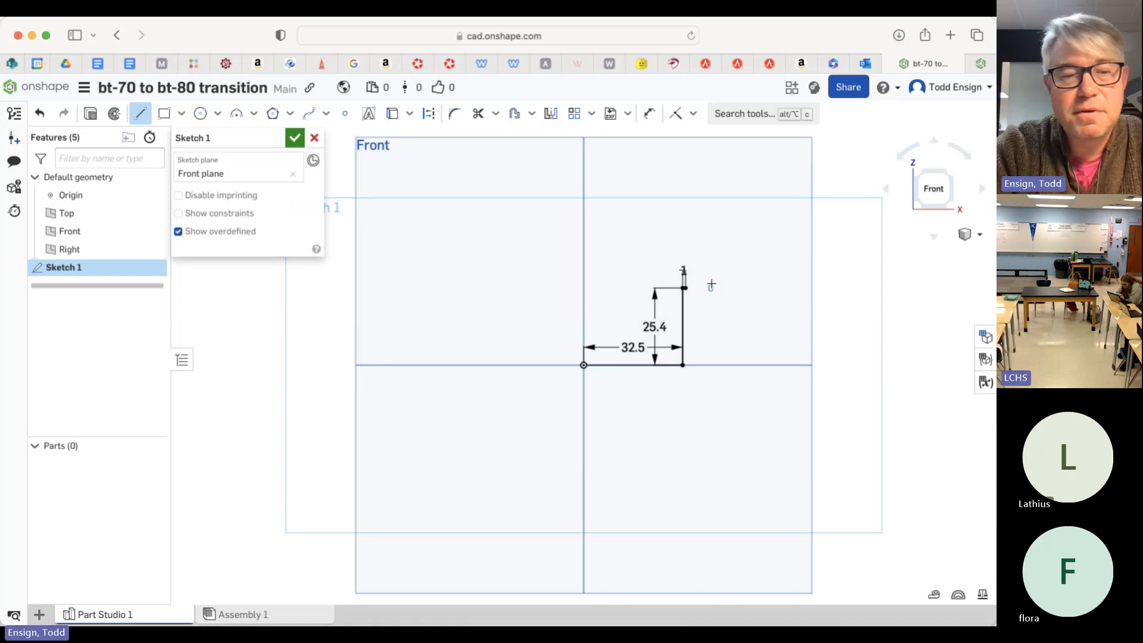
{"action": "key", "text": "Escape"}
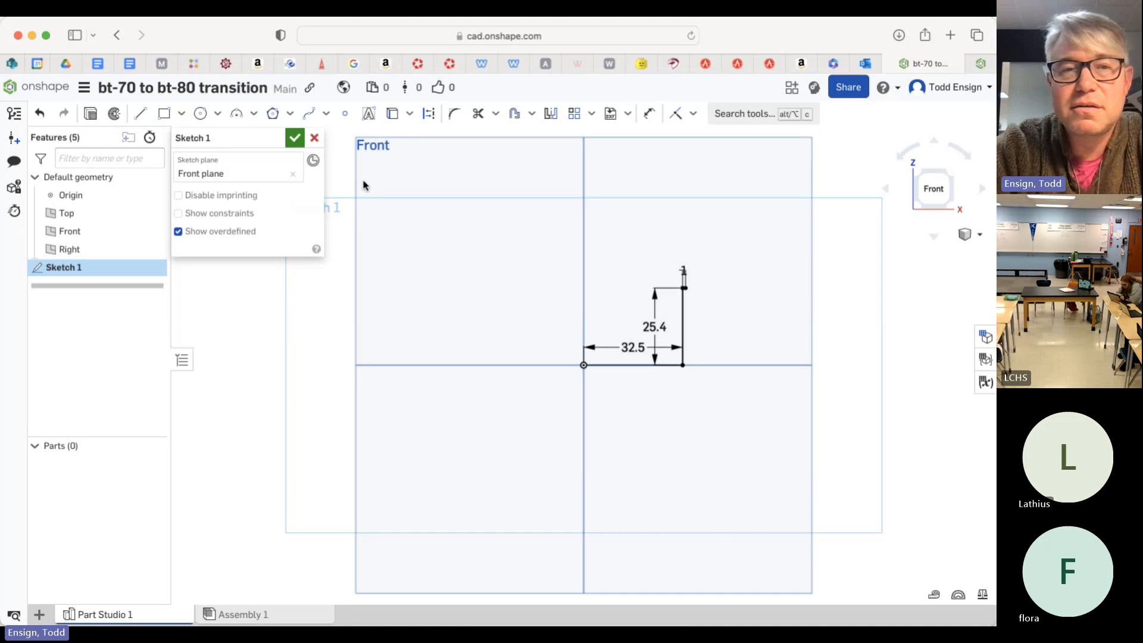
Draw a 100 mm vertical line upward from the origin as the center axis of the transition profile.
{"action": "left_click", "coordinate": [140, 113]}
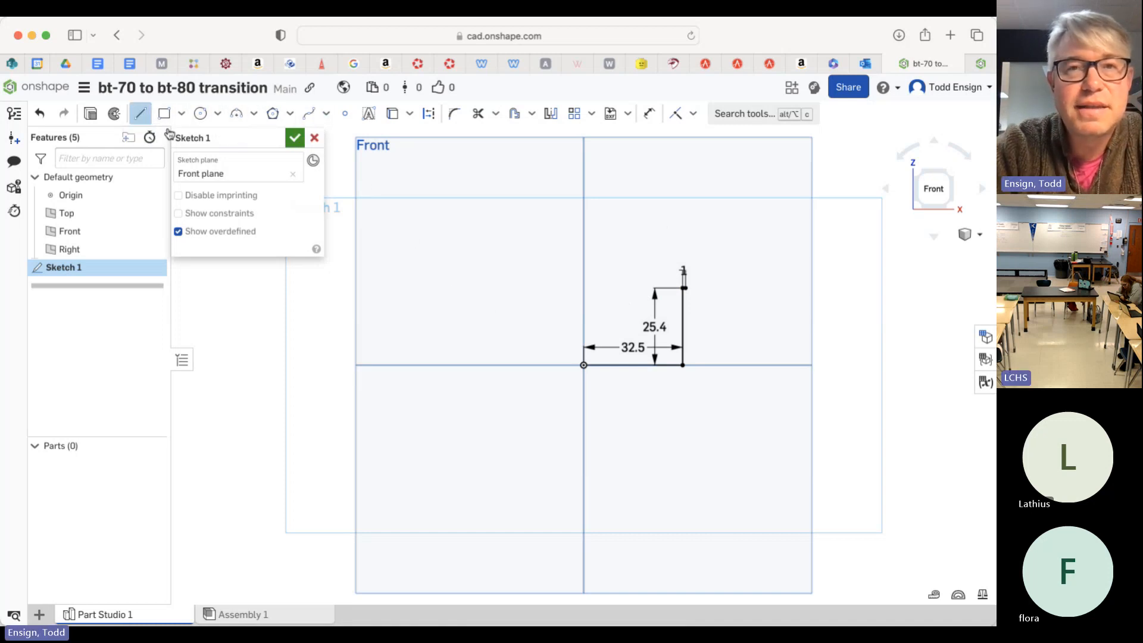
{"action": "left_click", "coordinate": [583, 365]}
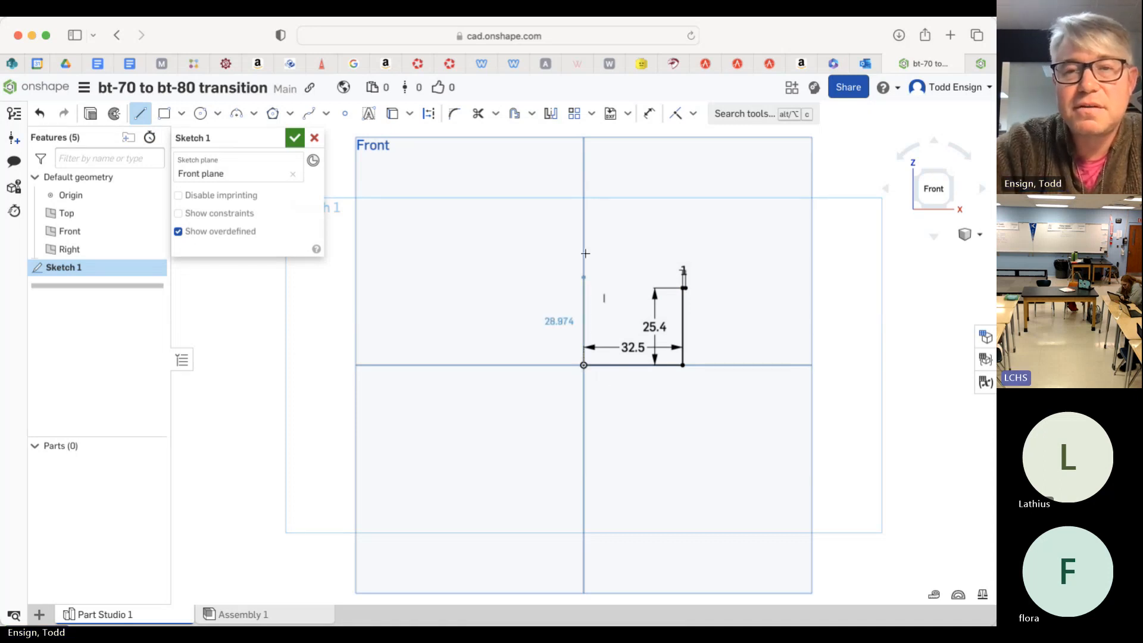
{"action": "left_click", "coordinate": [583, 147]}
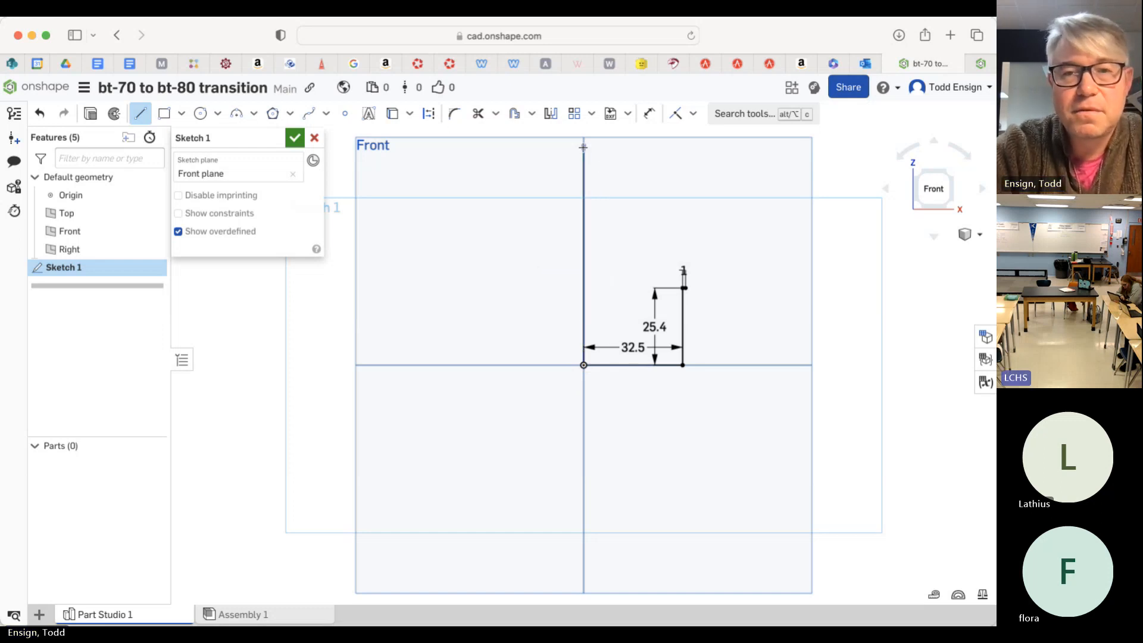
{"action": "type", "text": "100"}
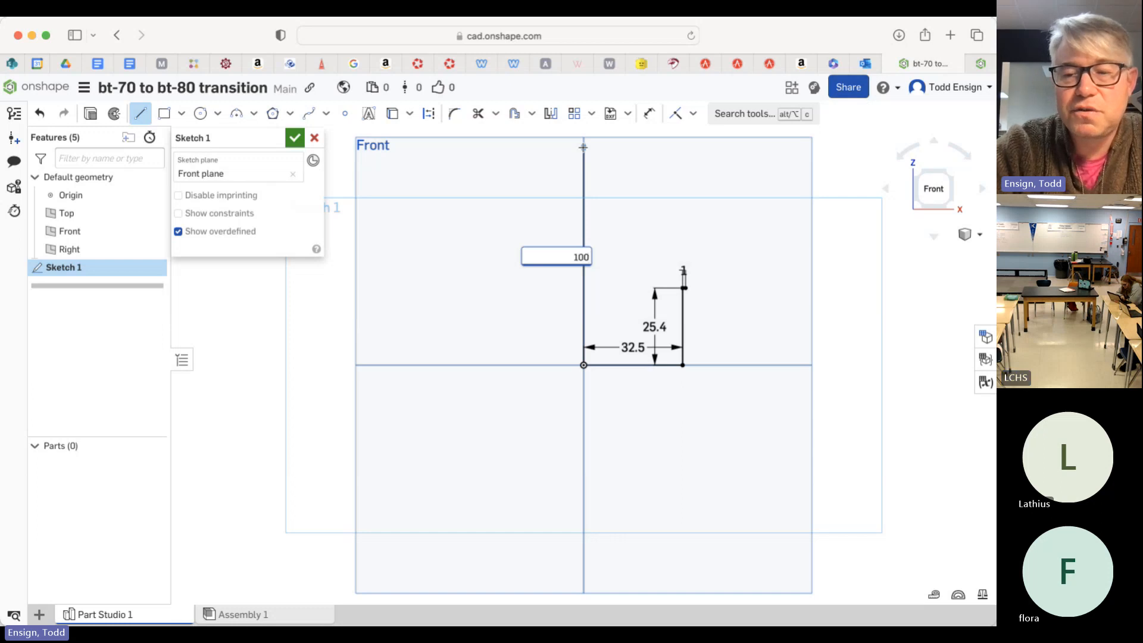
{"action": "key", "text": "Return"}
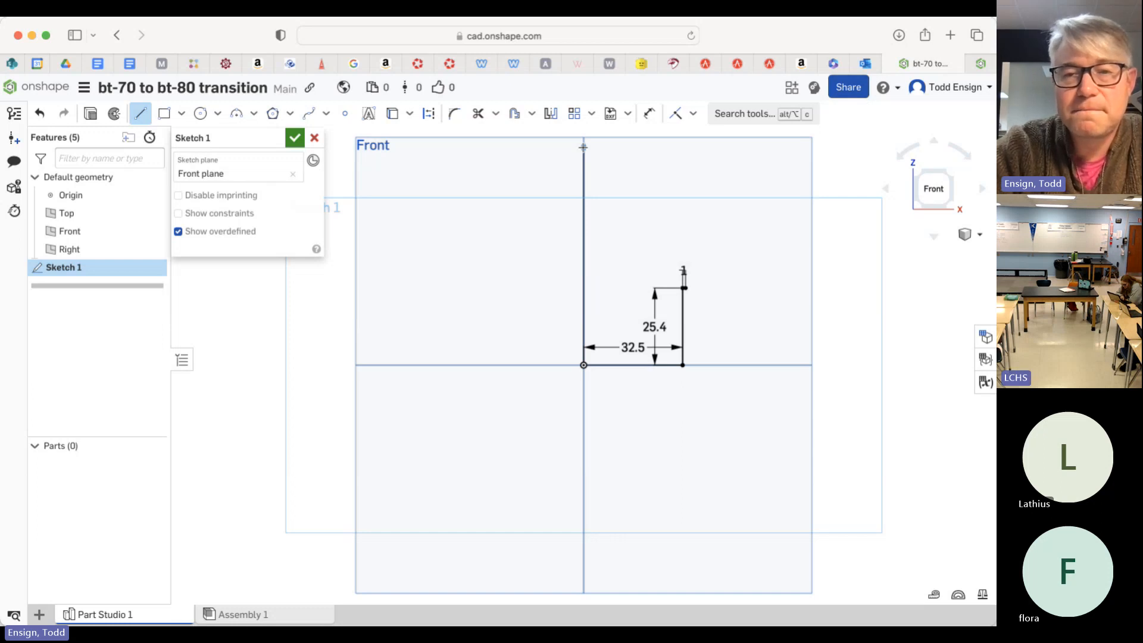
Check the BT-70 body tube diameters on the Apogee Components product page, and return to the Onshape sketch.
{"action": "scroll", "coordinate": [615, 240], "scroll_direction": "down", "scroll_amount": 6}
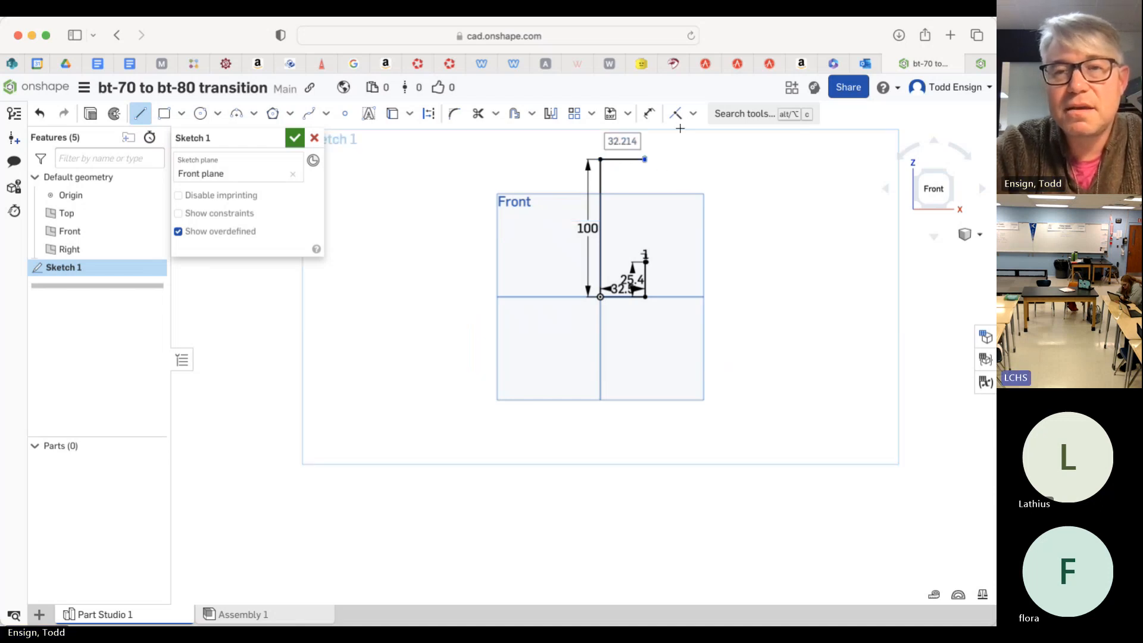
{"action": "left_click", "coordinate": [739, 63]}
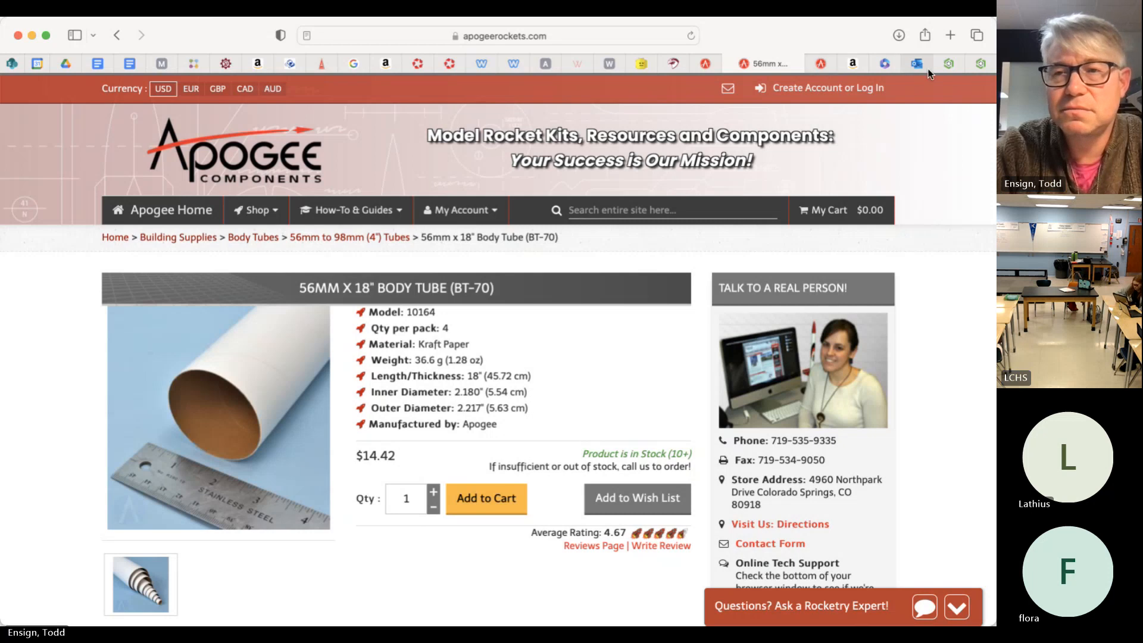
{"action": "left_click", "coordinate": [949, 63]}
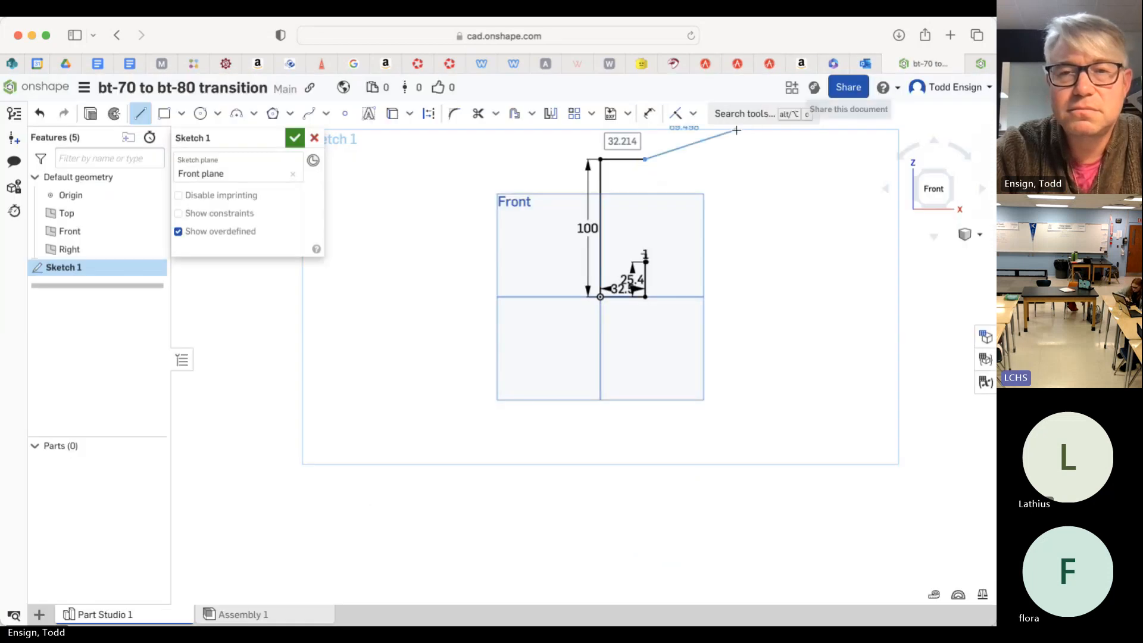
Cancel the arc and undo the undimensioned horizontal line at the upper end of the center axis line.
{"action": "key", "text": "t"}
{"action": "left_click", "coordinate": [644, 159]}
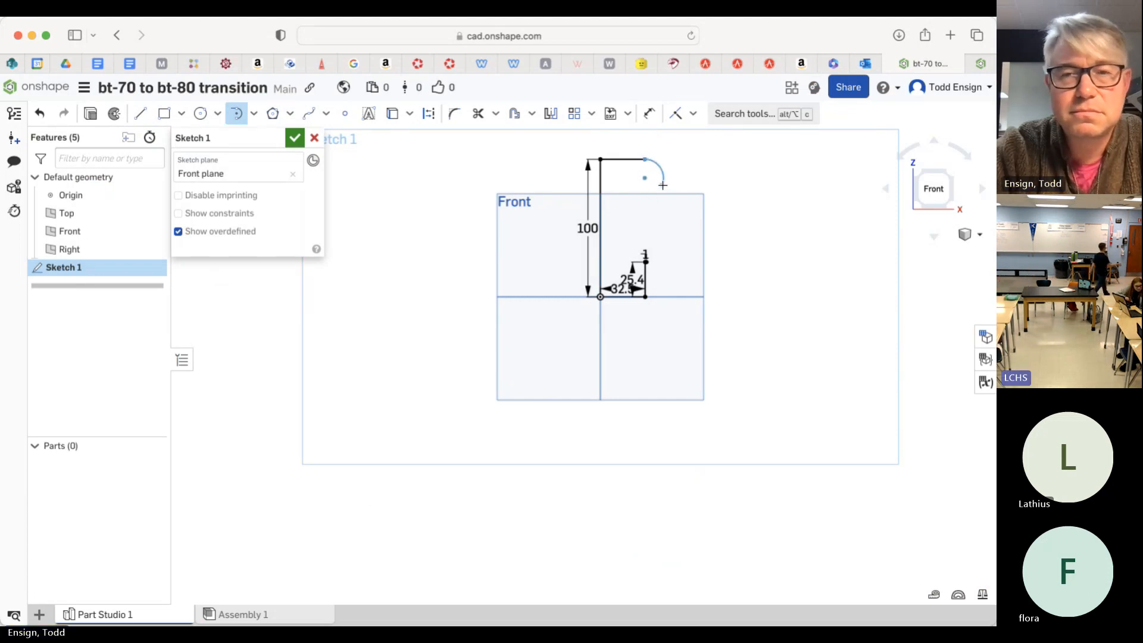
{"action": "key", "text": "Escape"}
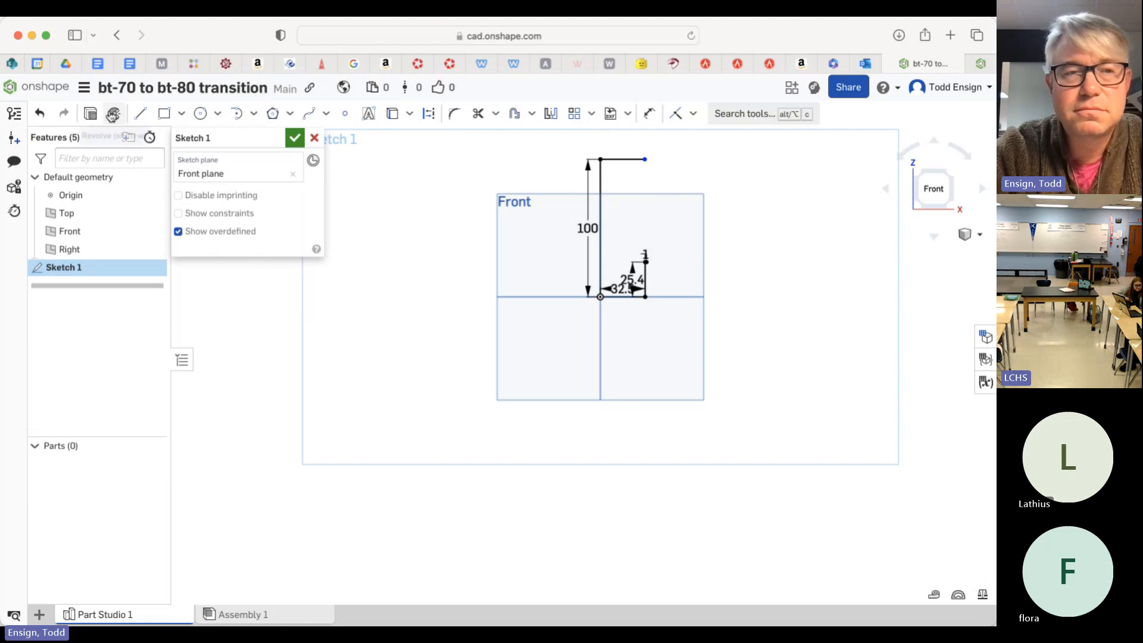
{"action": "left_click", "coordinate": [40, 113]}
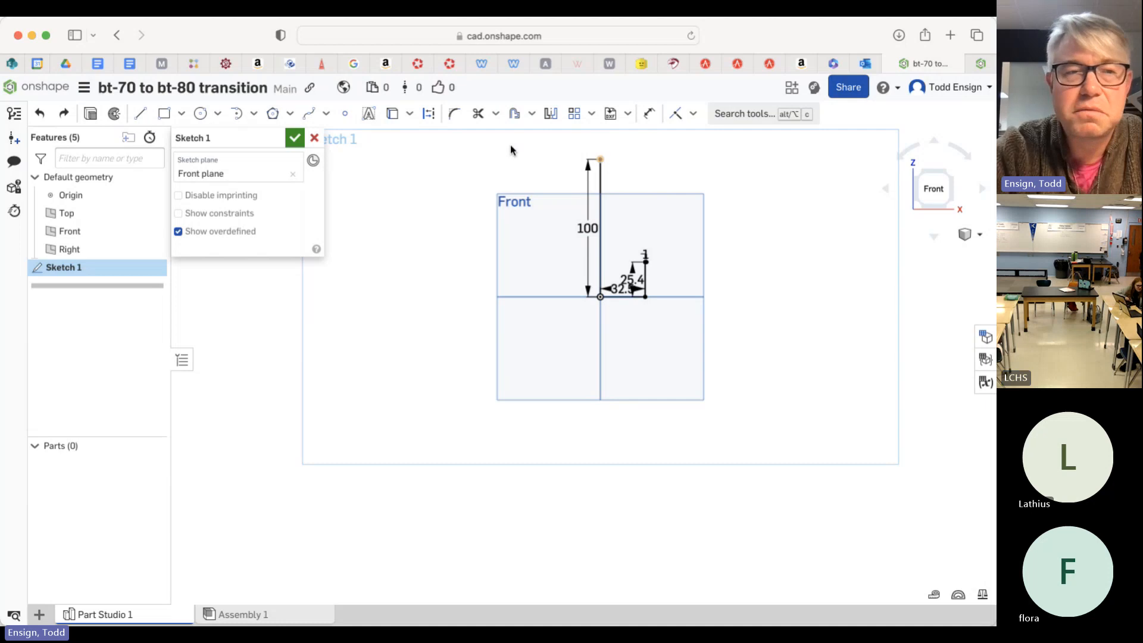
Draw a 27.5 mm horizontal line from the upper end of the axis line along the positive X direction.
{"action": "left_click", "coordinate": [140, 113]}
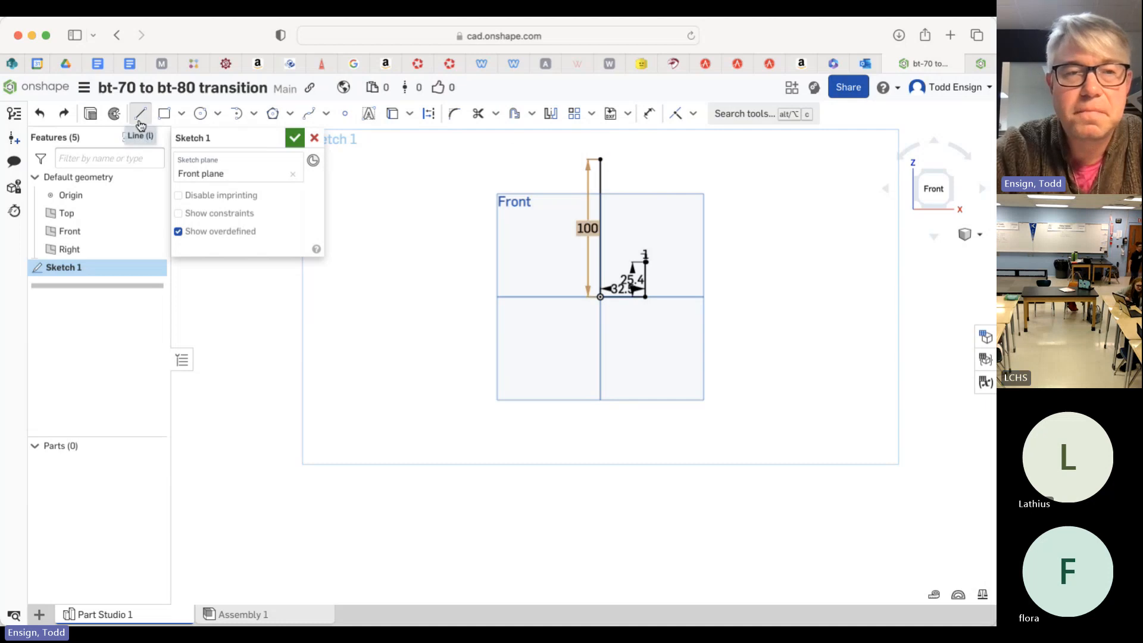
{"action": "left_click", "coordinate": [600, 159]}
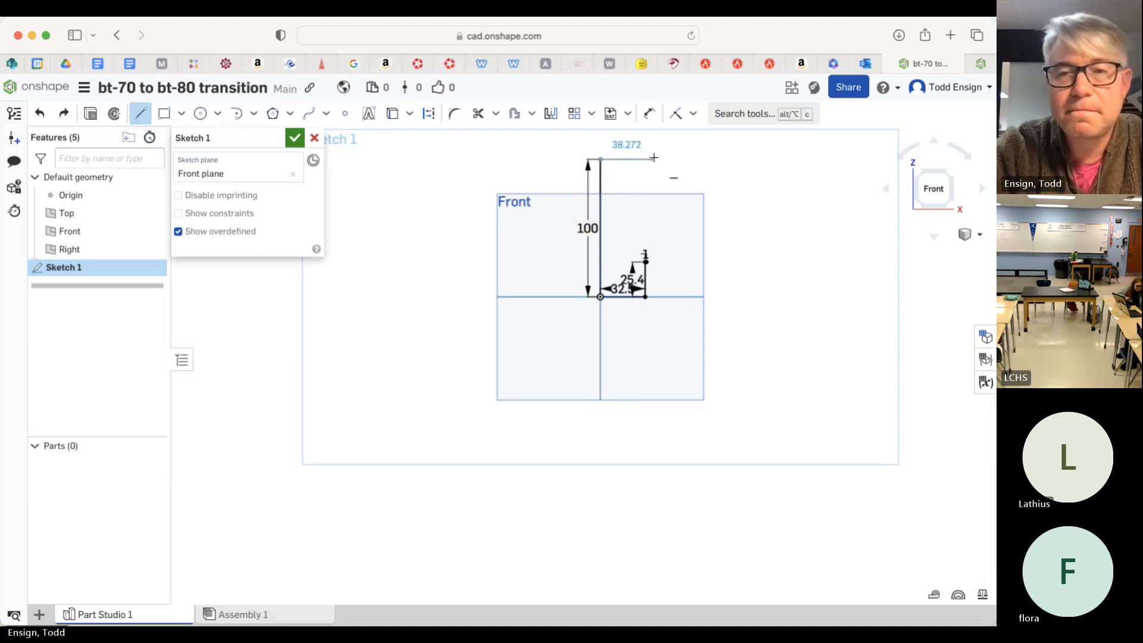
{"action": "left_click", "coordinate": [653, 158]}
{"action": "type", "text": "2"}
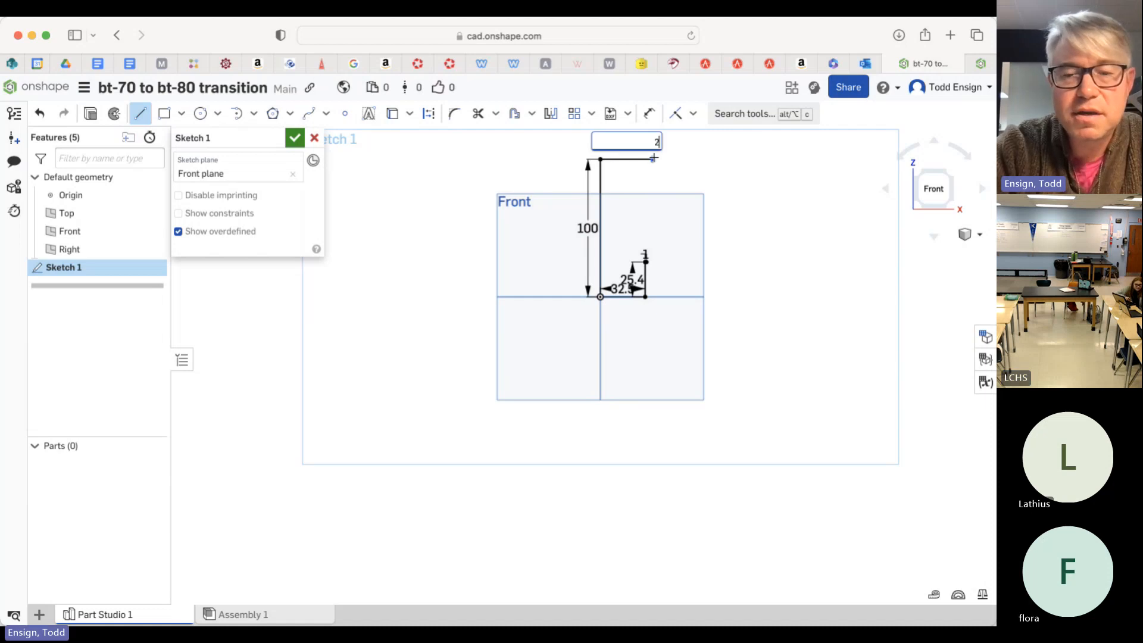
{"action": "type", "text": "7.5"}
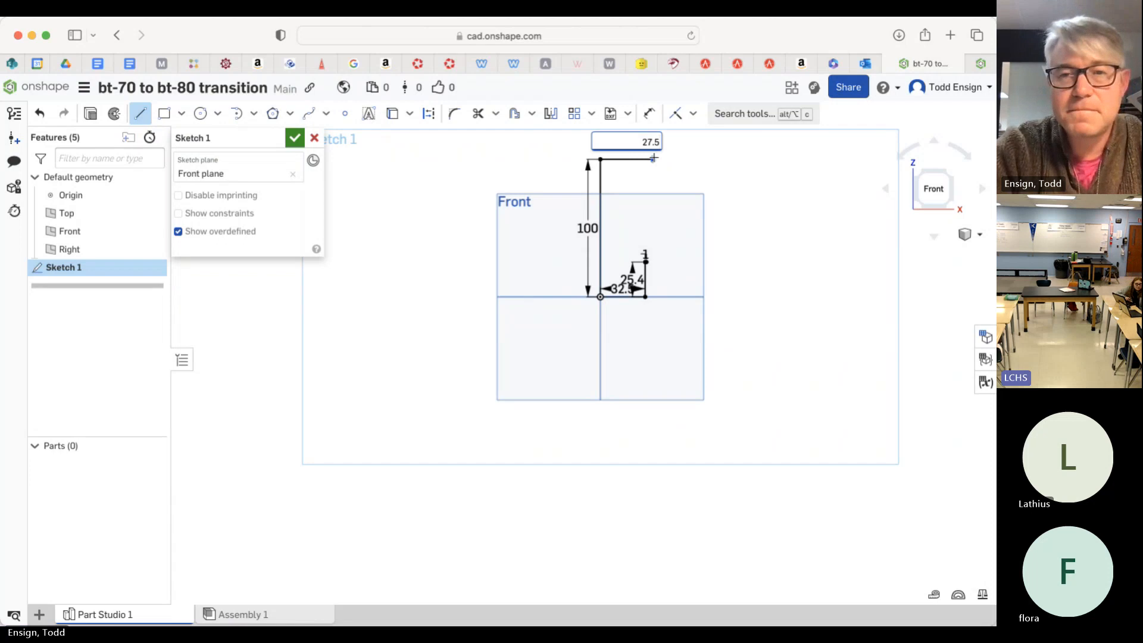
{"action": "key", "text": "Return"}
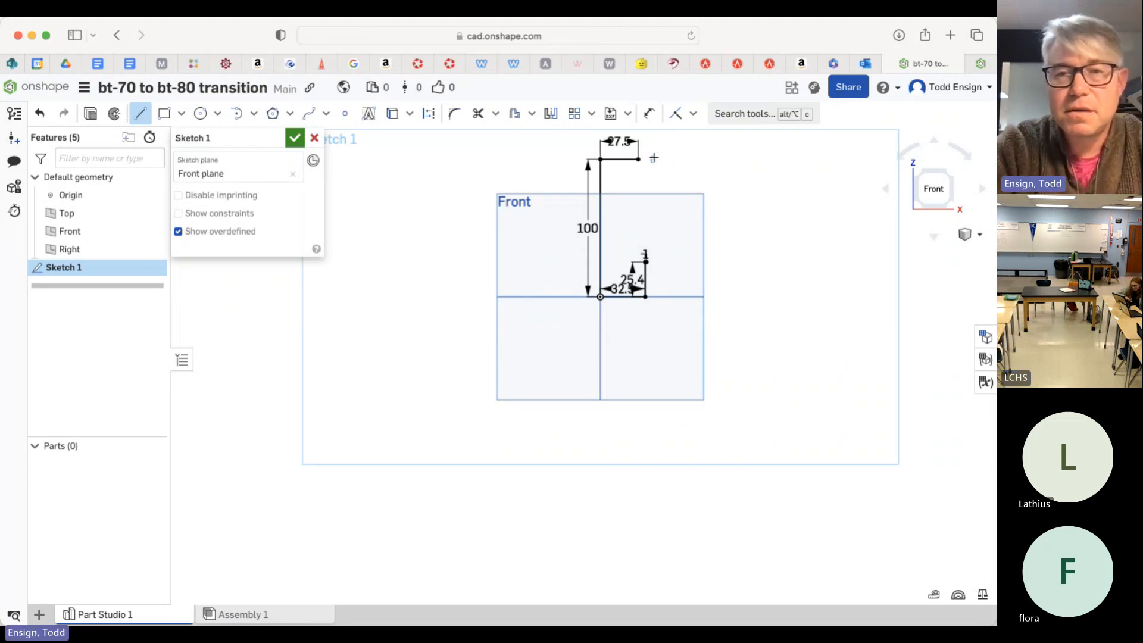
Draw a 25.4 mm vertical line downward from the outer end of the 27.5 mm line for the BT-70 shoulder.
{"action": "left_click", "coordinate": [638, 159]}
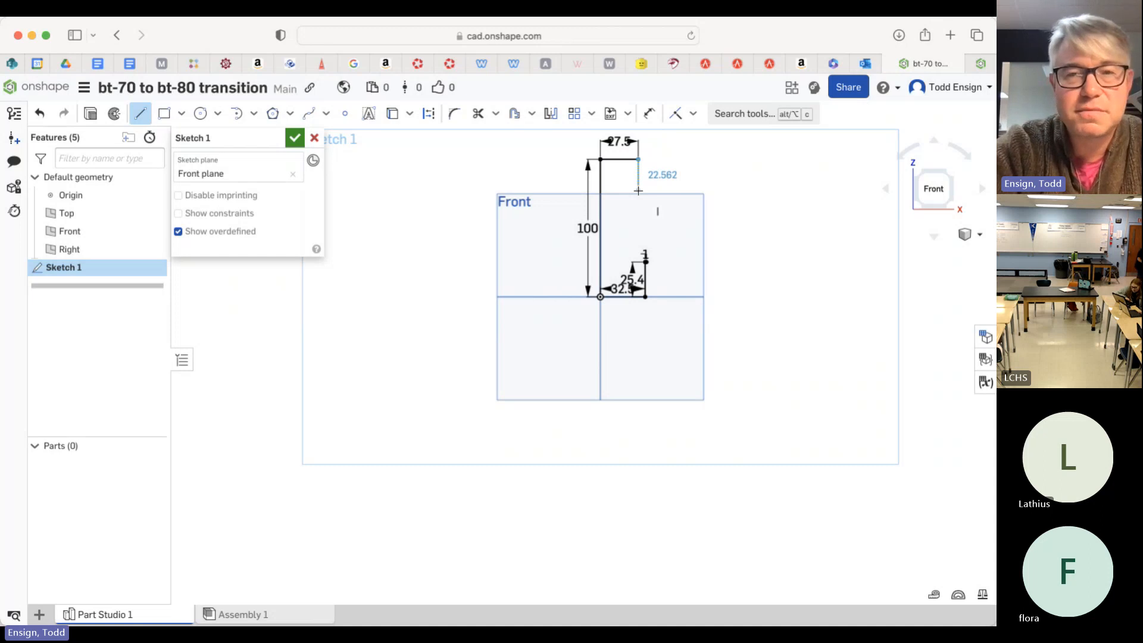
{"action": "left_click", "coordinate": [638, 191]}
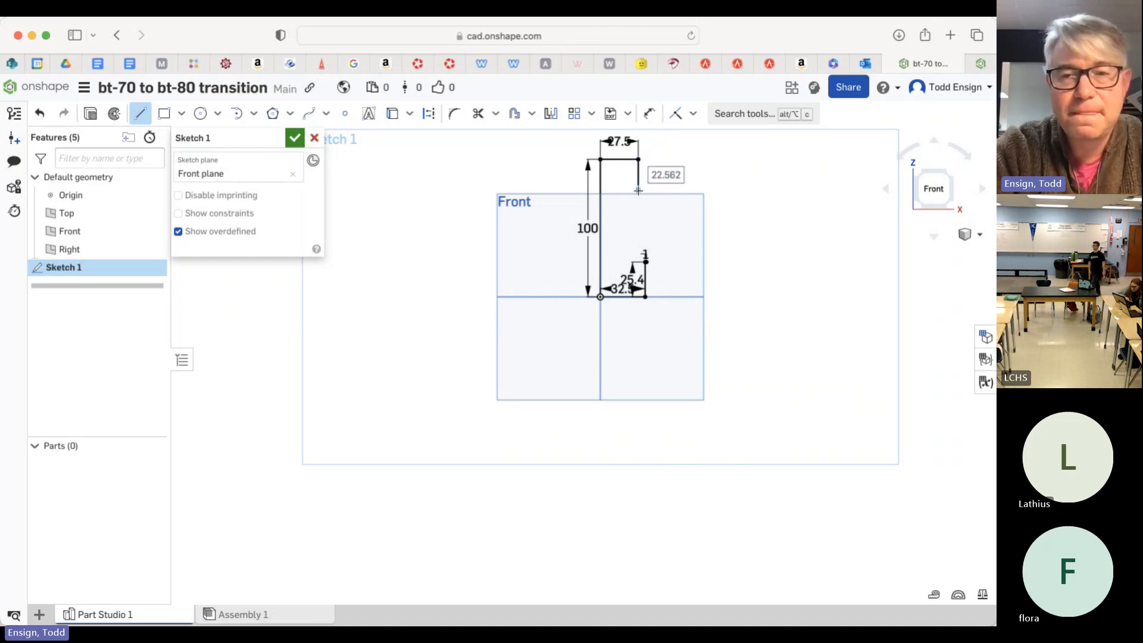
{"action": "type", "text": "25"}
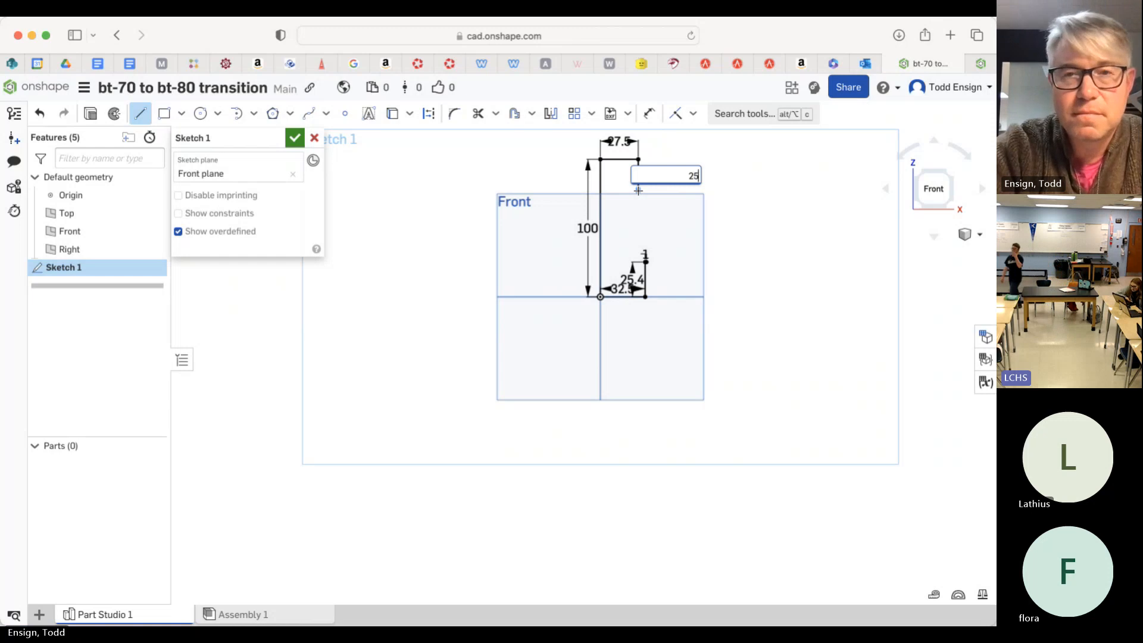
{"action": "type", "text": ".4"}
{"action": "key", "text": "Return"}
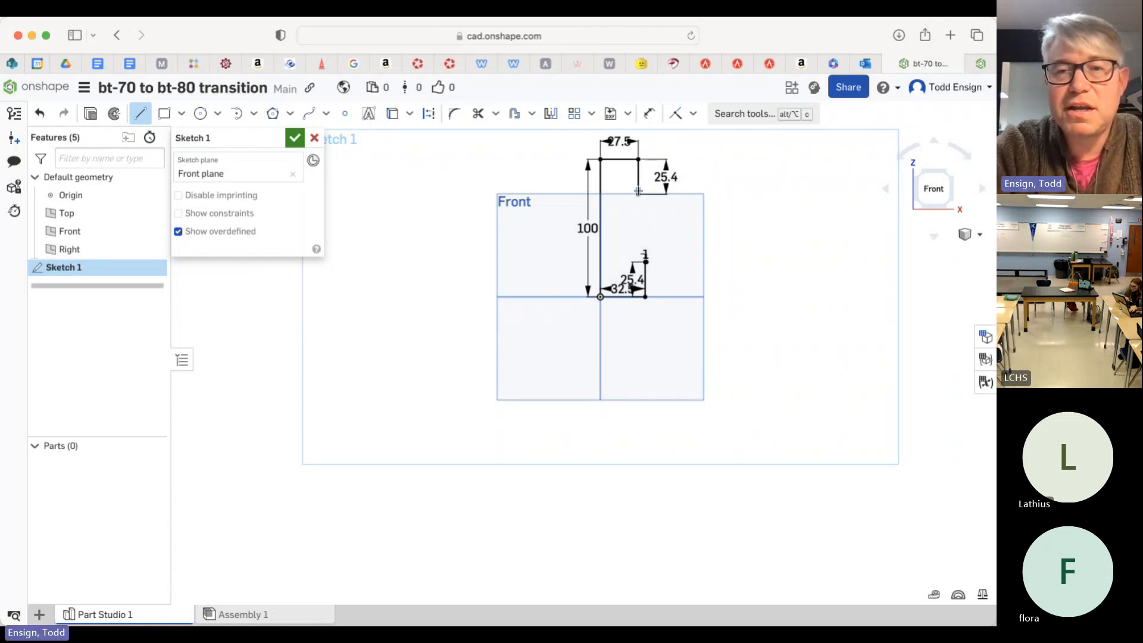
Close the profile with a sloped line from the BT-70 shoulder's lower end to the outer end of the 1 mm ledge, and finish the sketch.
{"action": "left_click", "coordinate": [638, 193]}
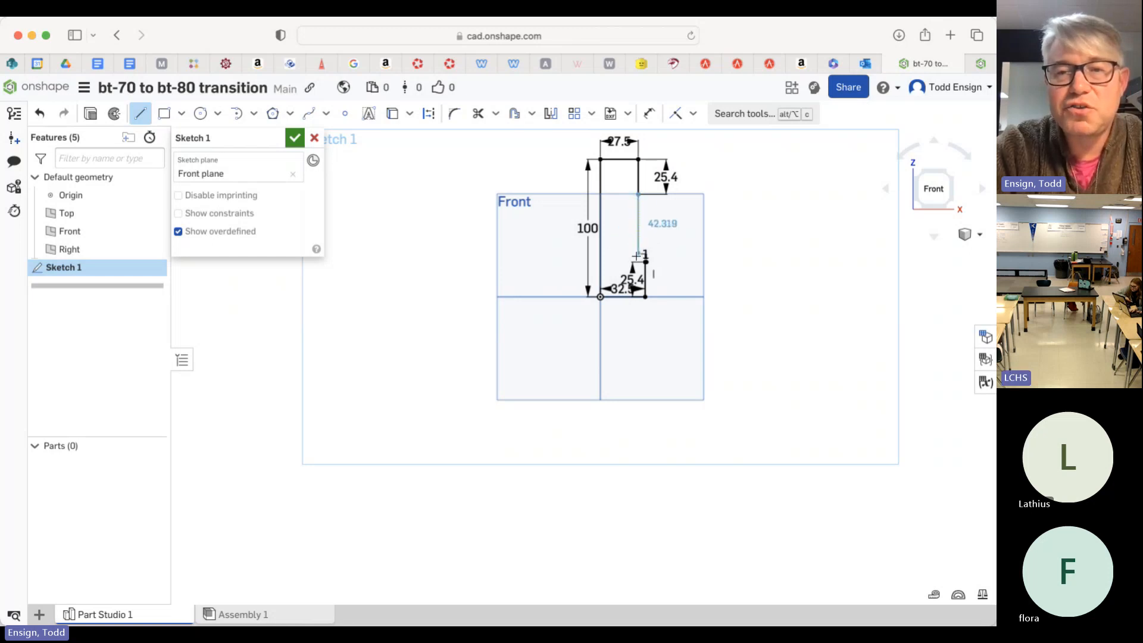
{"action": "scroll", "coordinate": [644, 257], "scroll_direction": "up", "scroll_amount": 6}
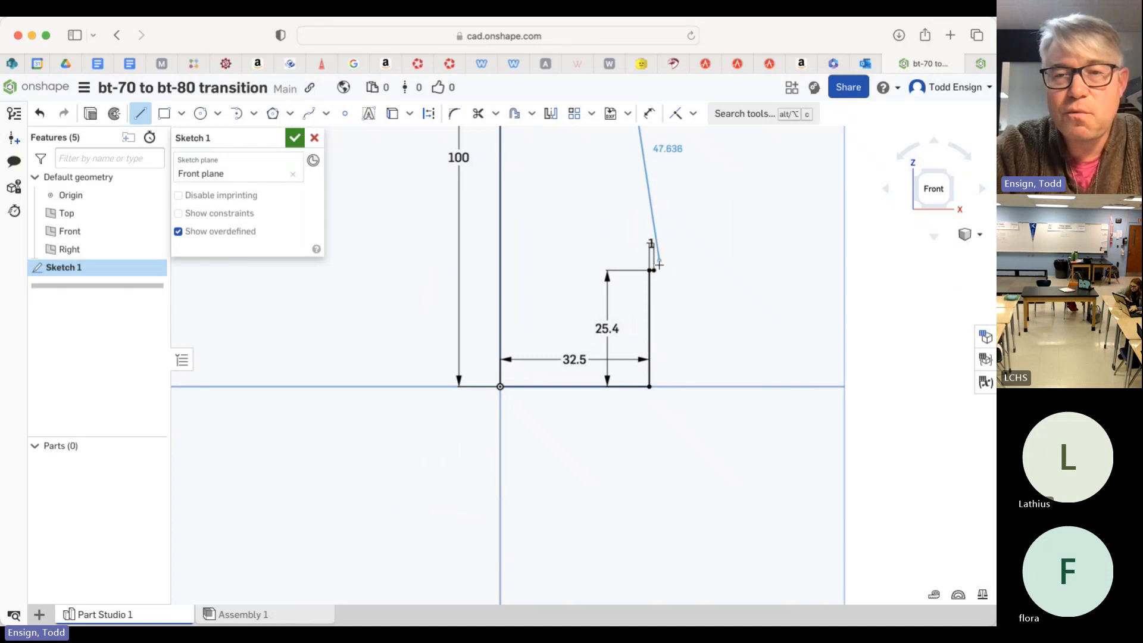
{"action": "left_click", "coordinate": [654, 269]}
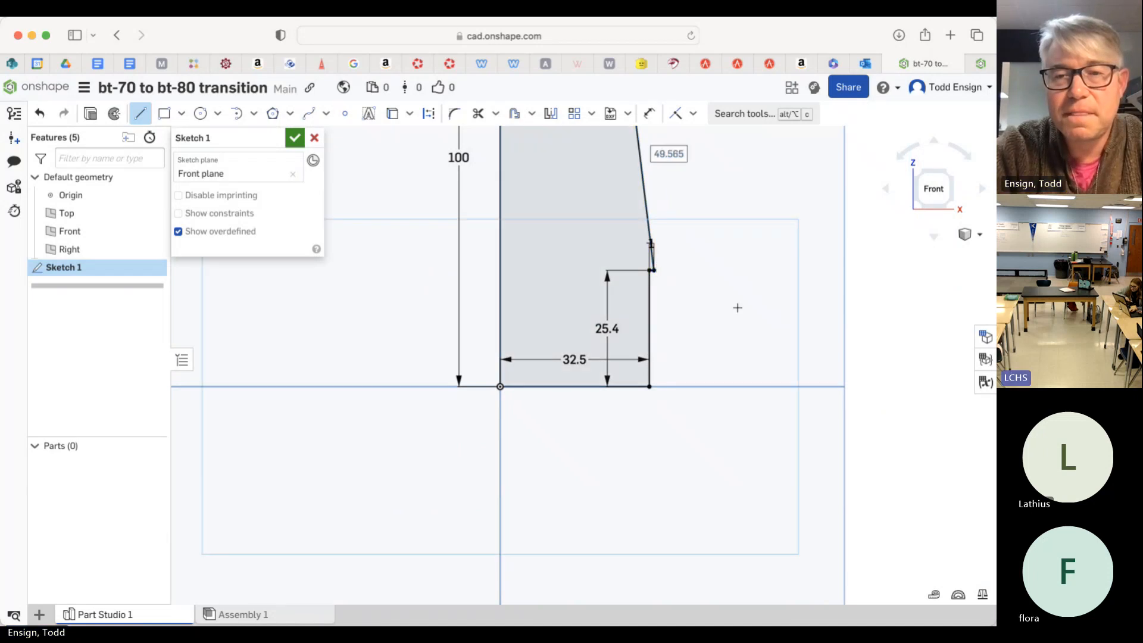
{"action": "scroll", "coordinate": [753, 320], "scroll_direction": "down", "scroll_amount": 4}
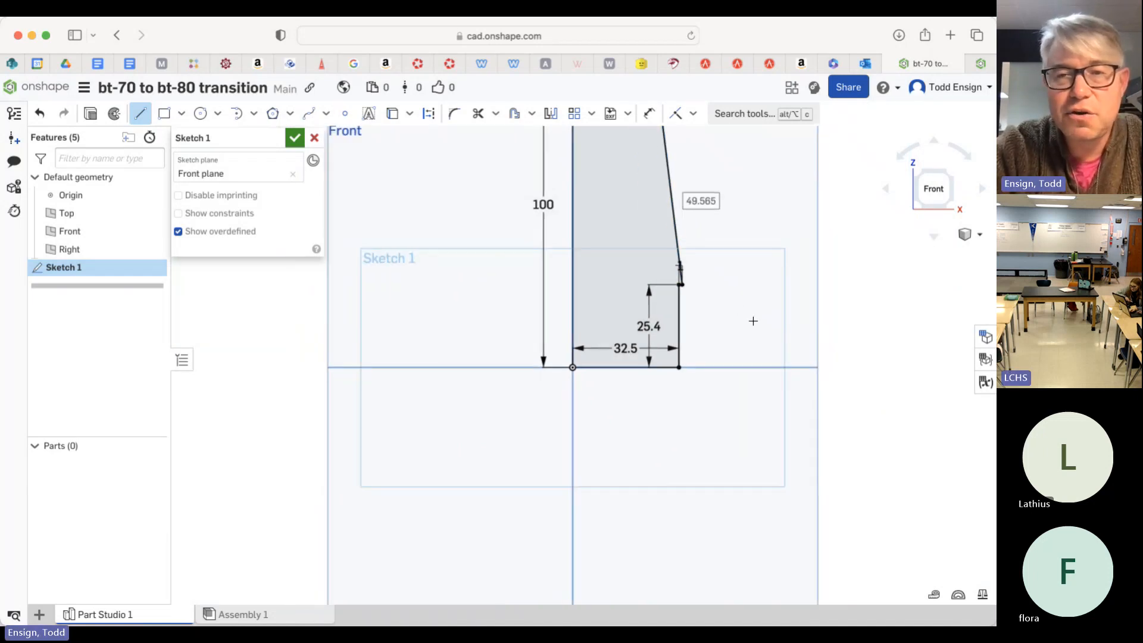
{"action": "scroll", "coordinate": [753, 321], "scroll_direction": "down", "scroll_amount": 3}
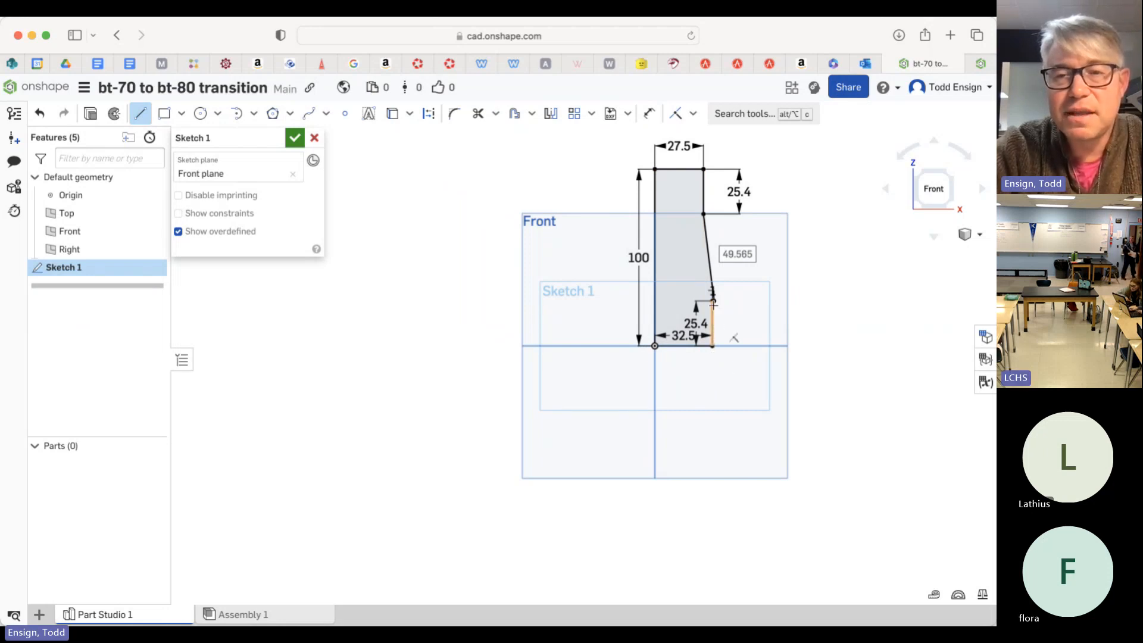
{"action": "scroll", "coordinate": [713, 305], "scroll_direction": "up", "scroll_amount": 3}
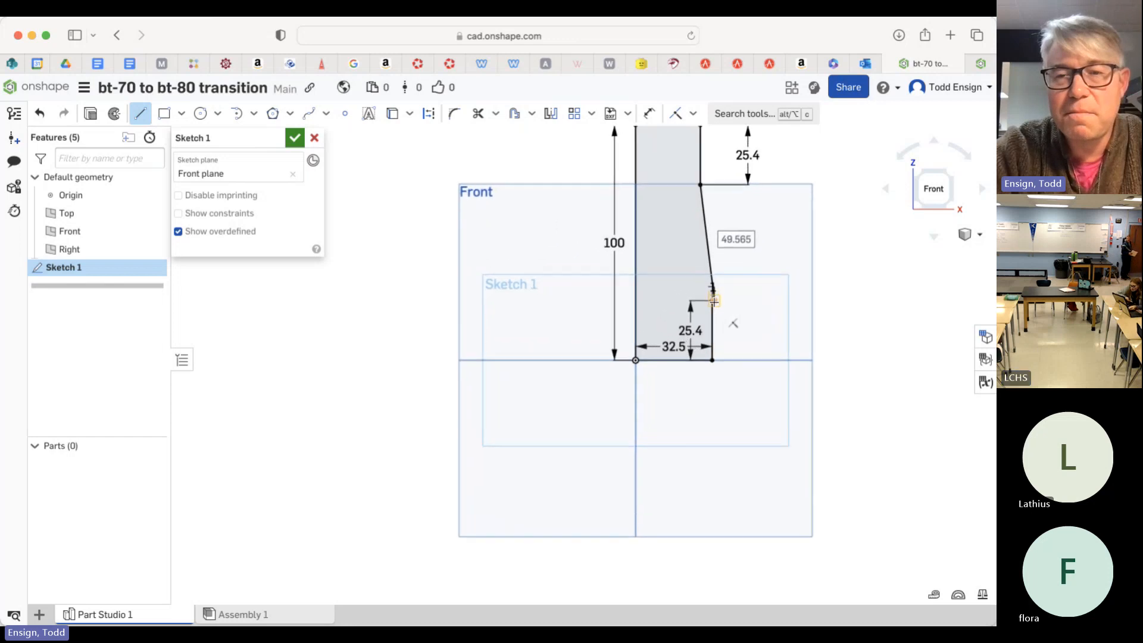
{"action": "scroll", "coordinate": [713, 300], "scroll_direction": "up", "scroll_amount": 4}
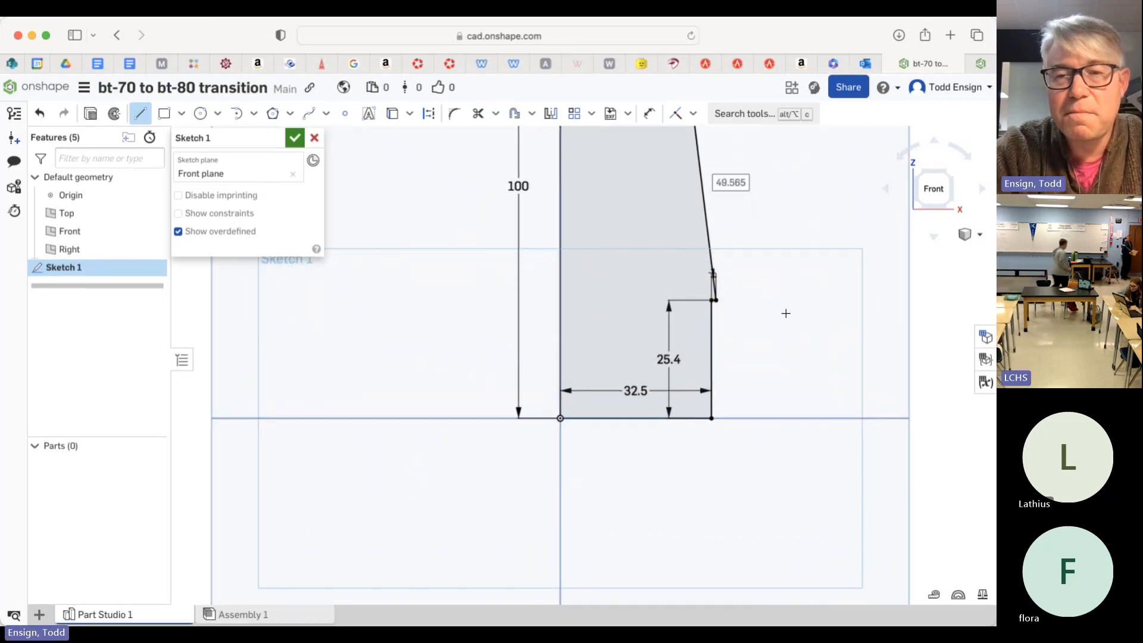
{"action": "scroll", "coordinate": [786, 313], "scroll_direction": "down", "scroll_amount": 5}
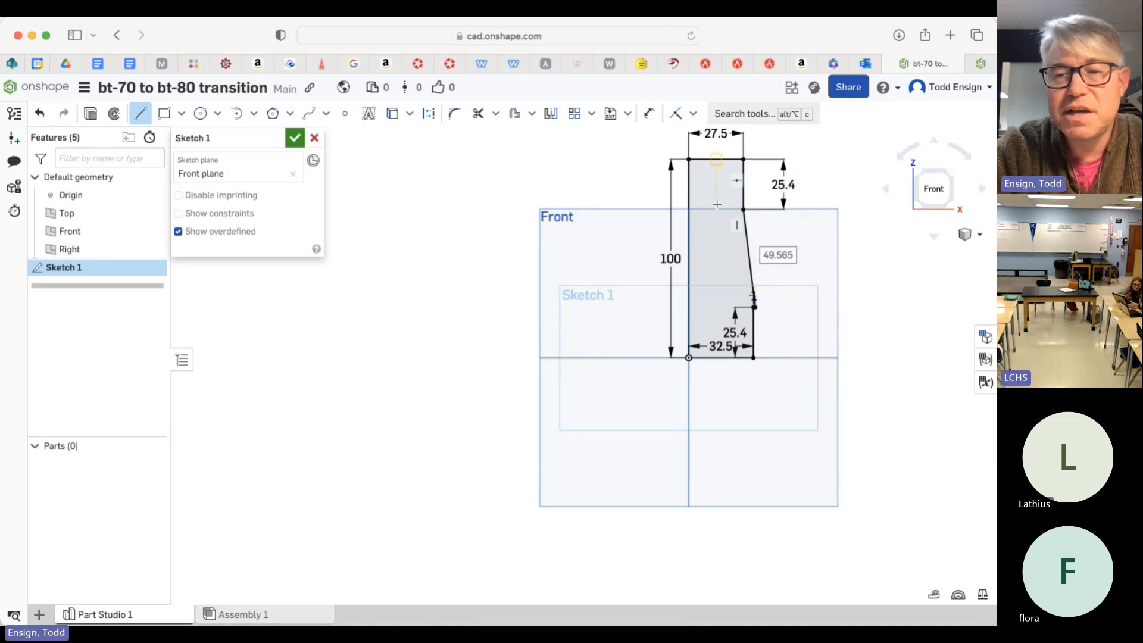
{"action": "left_click", "coordinate": [294, 138]}
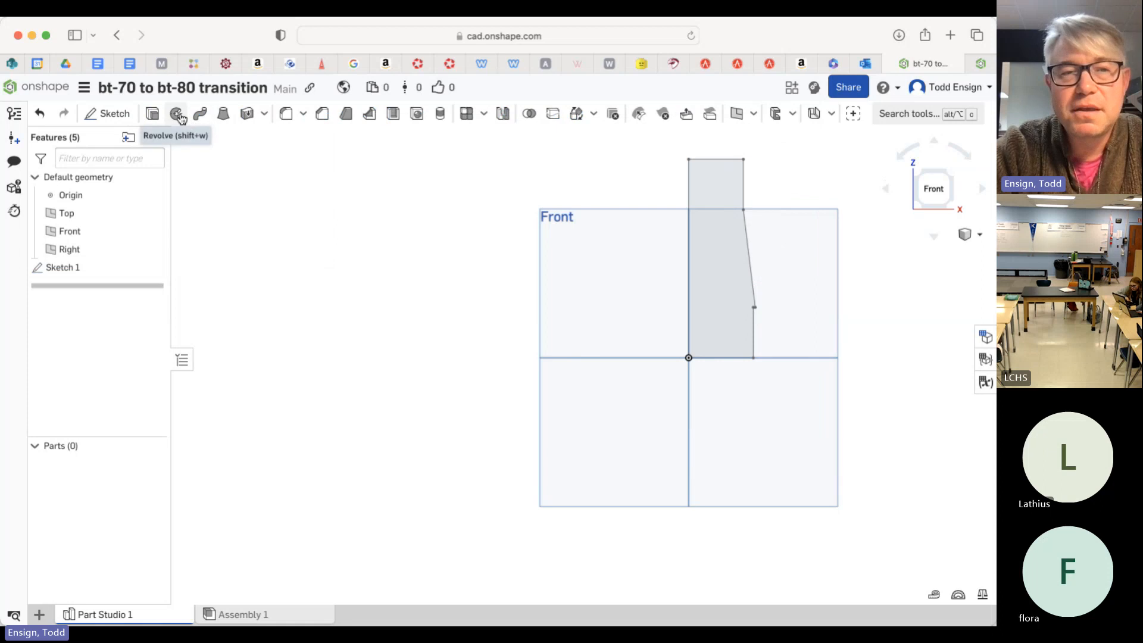
Revolve the closed transition profile a full turn around the vertical center axis line as a new solid.
{"action": "left_click", "coordinate": [719, 230]}
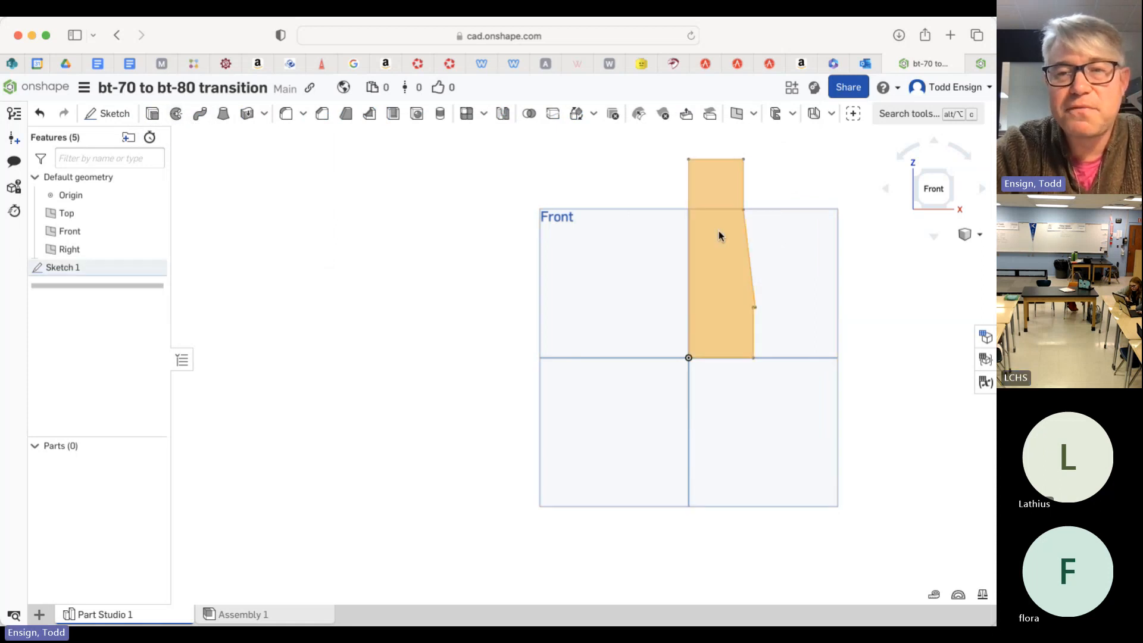
{"action": "left_click", "coordinate": [177, 114]}
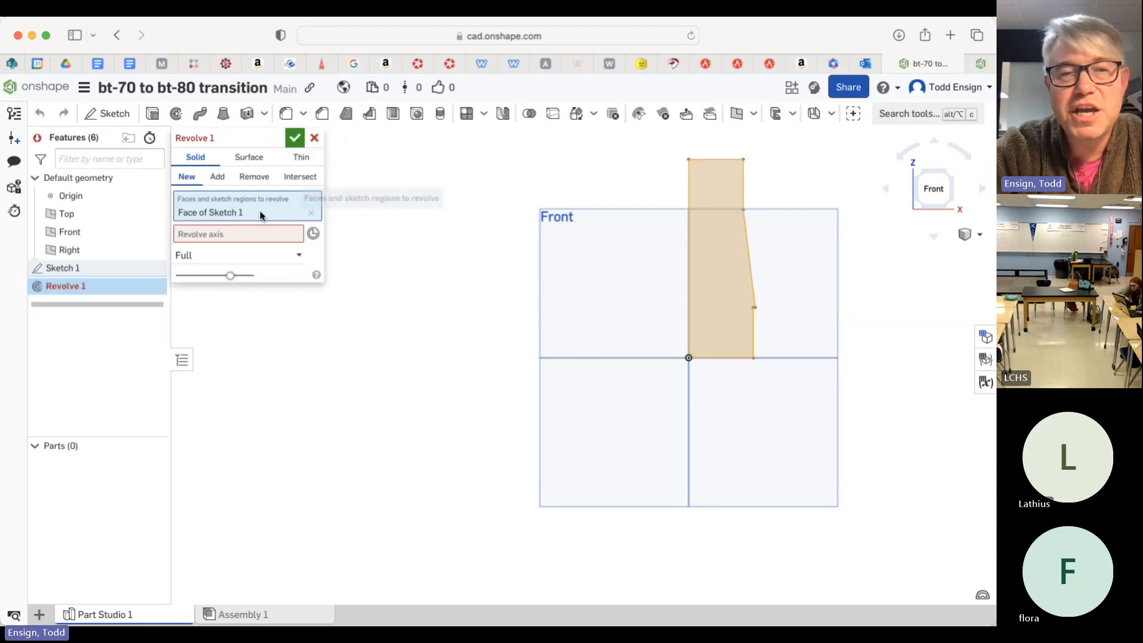
{"action": "left_click", "coordinate": [272, 237]}
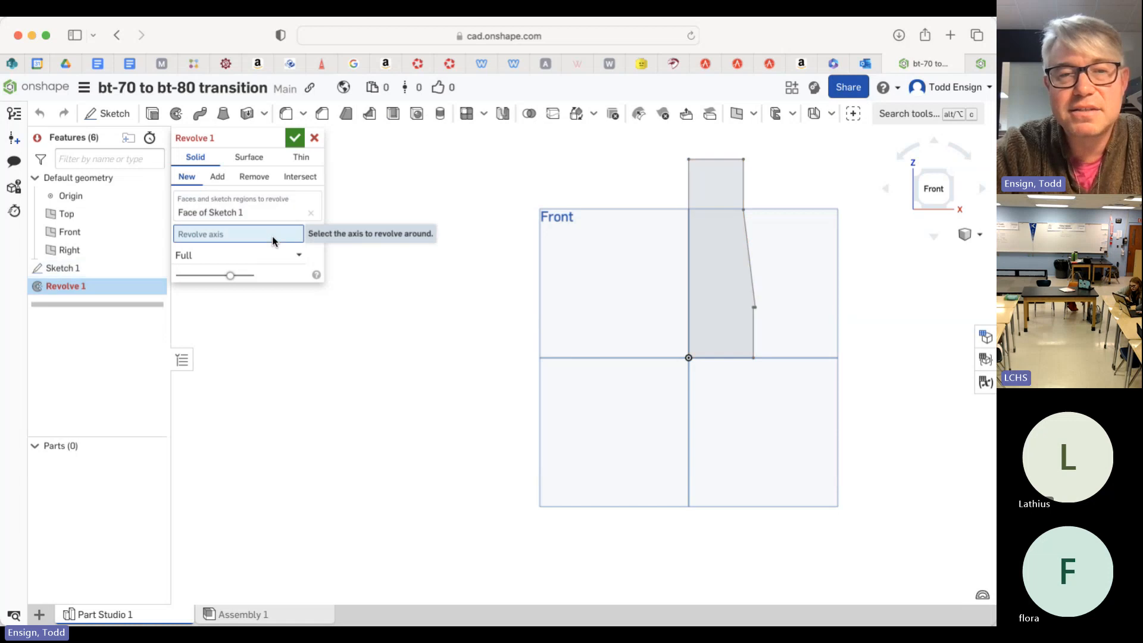
{"action": "left_click", "coordinate": [688, 261]}
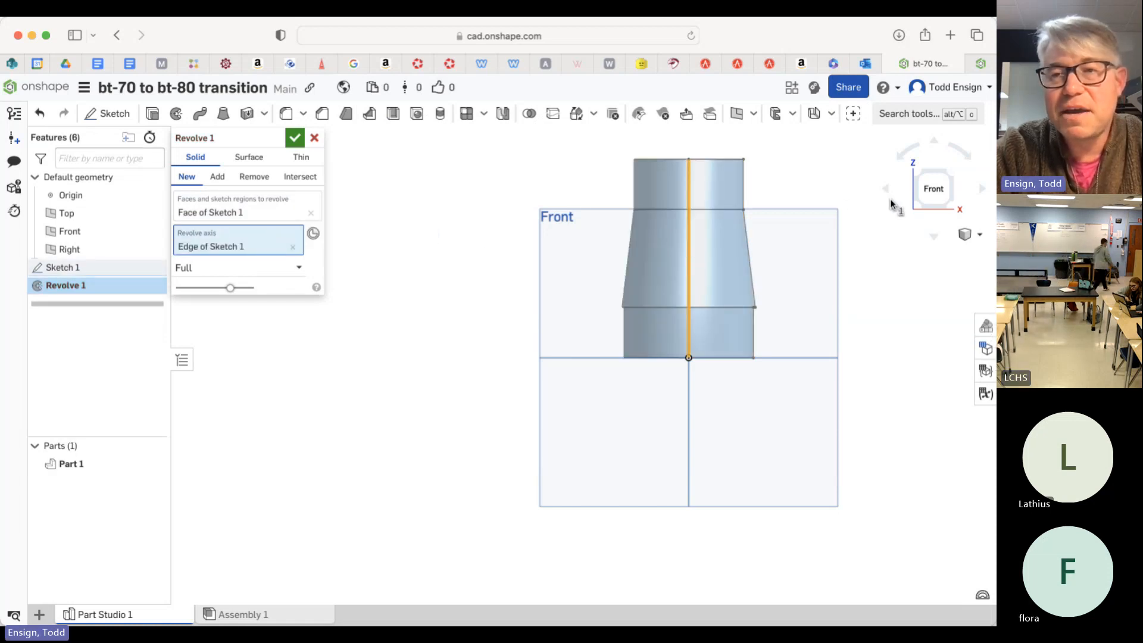
{"action": "left_click", "coordinate": [935, 144]}
{"action": "left_click", "coordinate": [934, 144]}
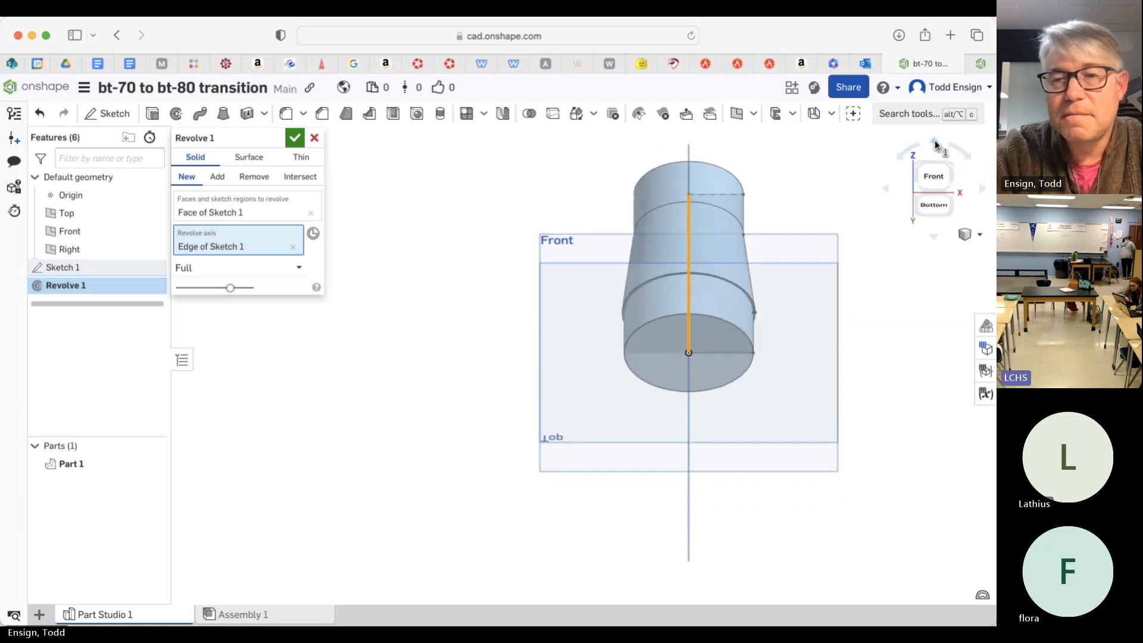
{"action": "left_click", "coordinate": [934, 145]}
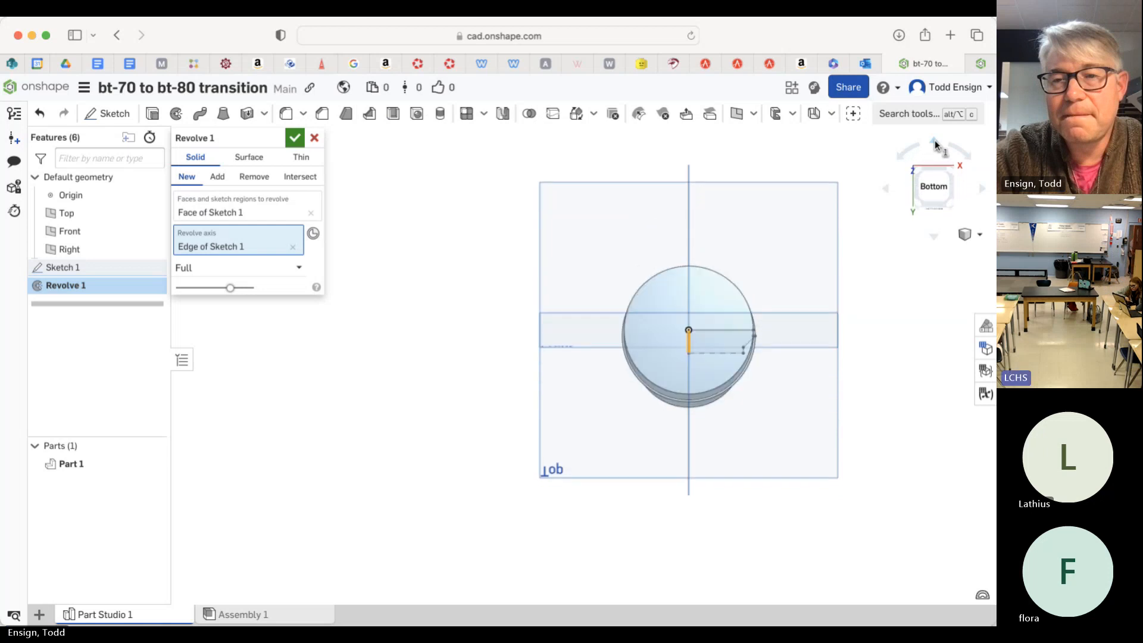
{"action": "left_click", "coordinate": [934, 145]}
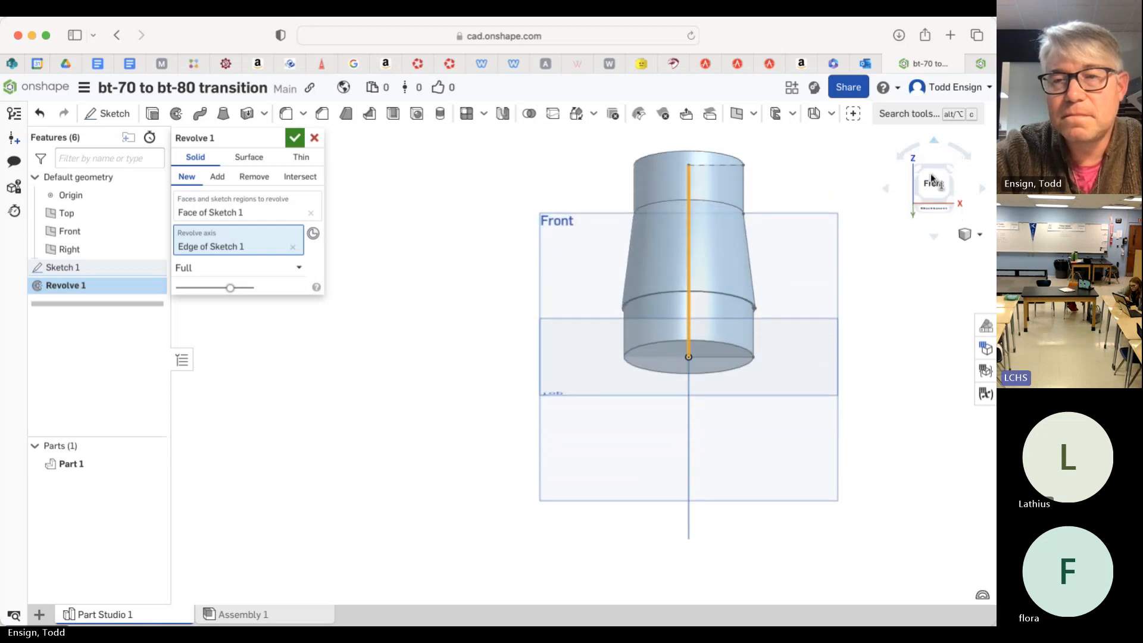
{"action": "left_click", "coordinate": [935, 238]}
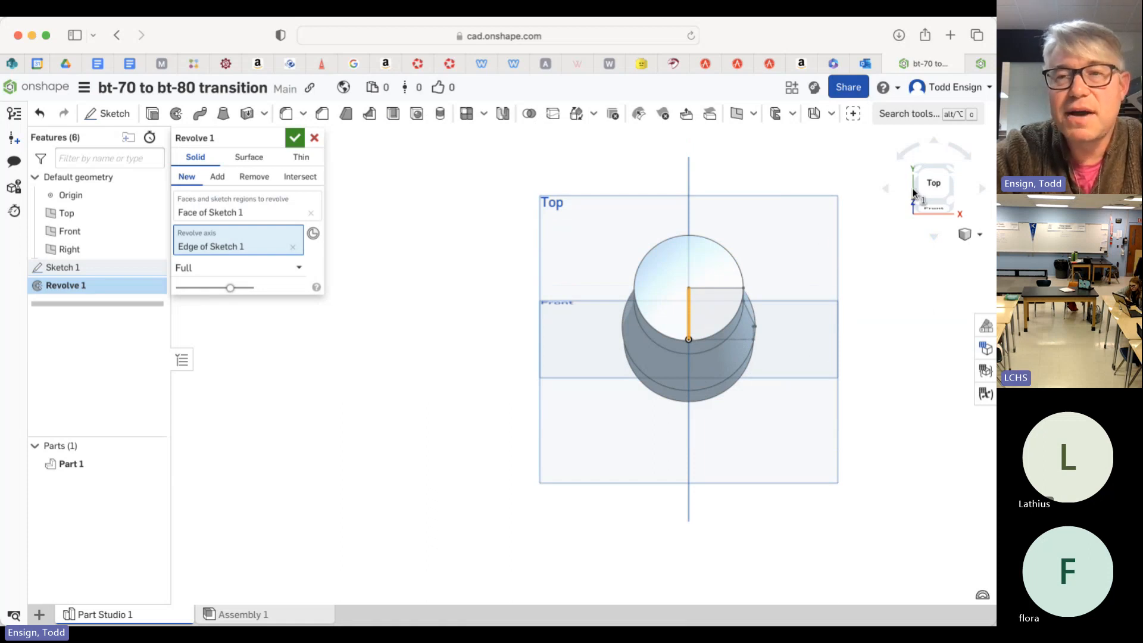
{"action": "left_click", "coordinate": [935, 142]}
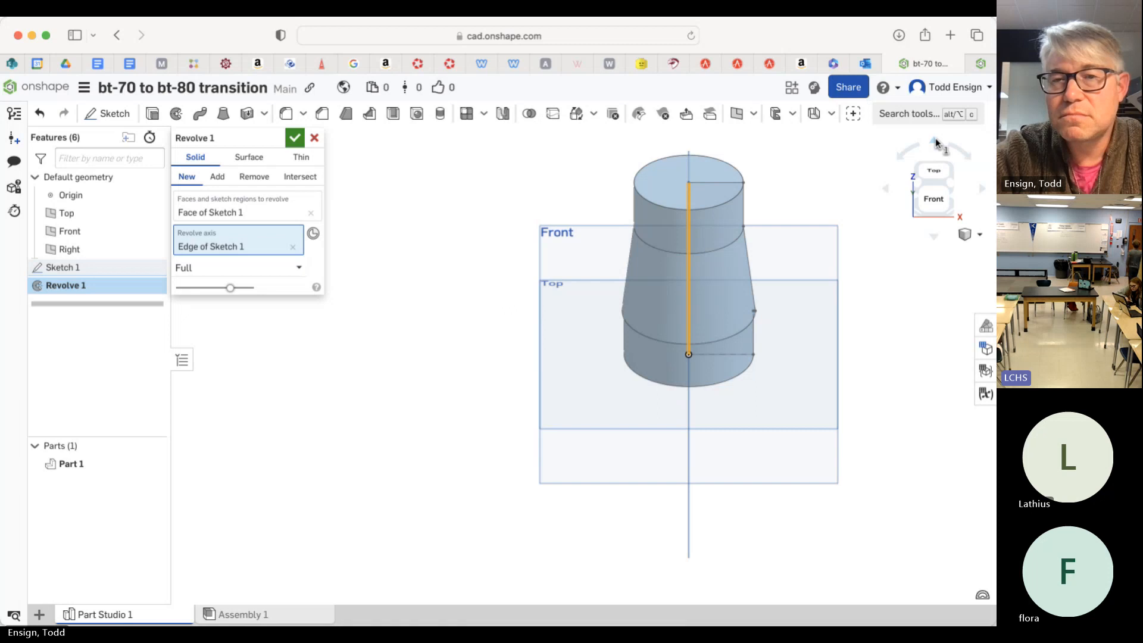
{"action": "left_click", "coordinate": [293, 139]}
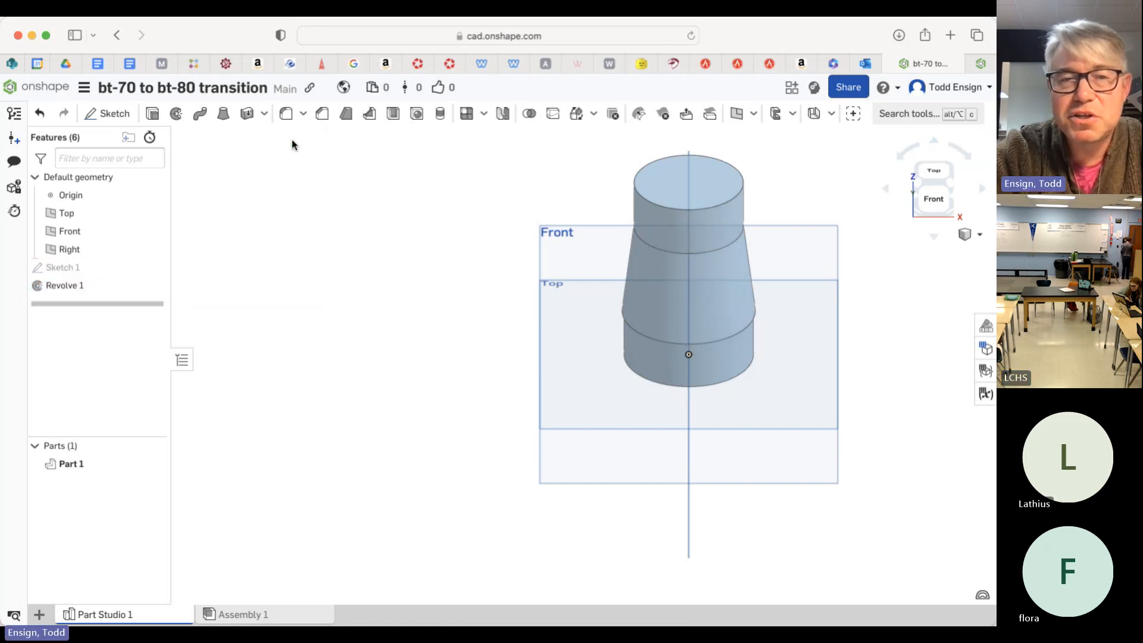
Shell the transition with a 3 mm wall, removing the flat end face of the narrower BT-70 shoulder.
{"action": "left_click", "coordinate": [703, 170]}
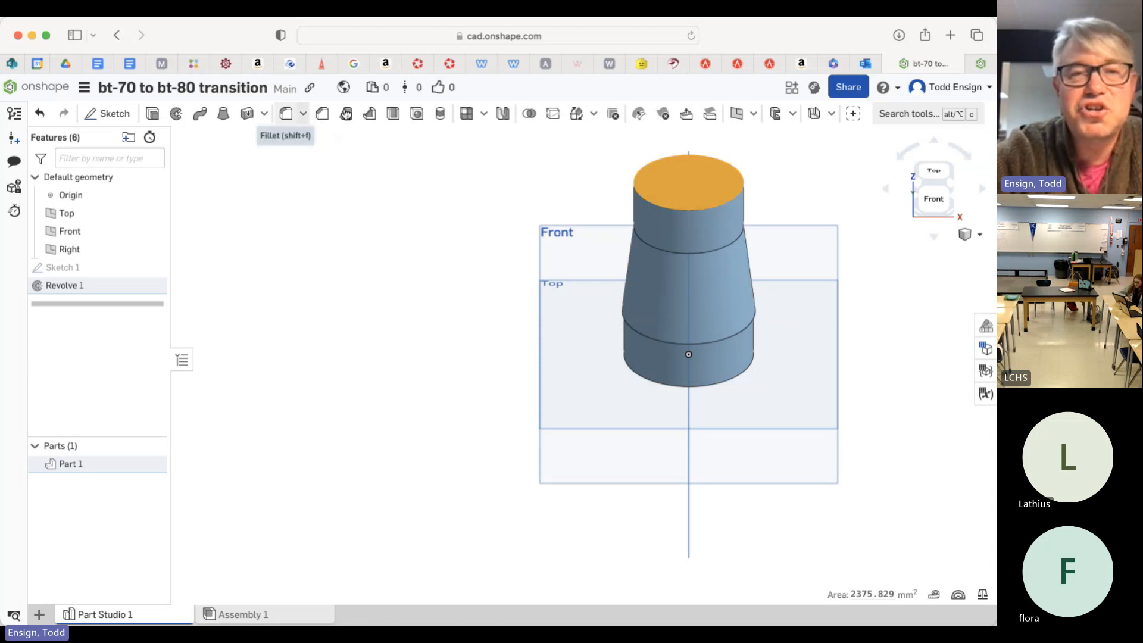
{"action": "left_click", "coordinate": [393, 116]}
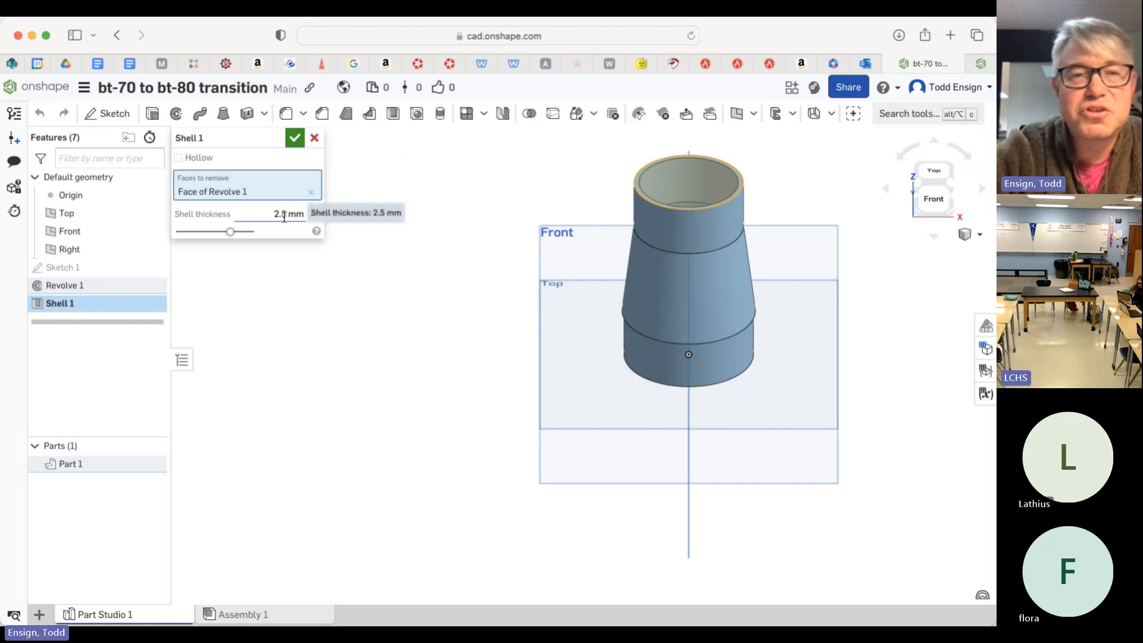
{"action": "left_click", "coordinate": [274, 215]}
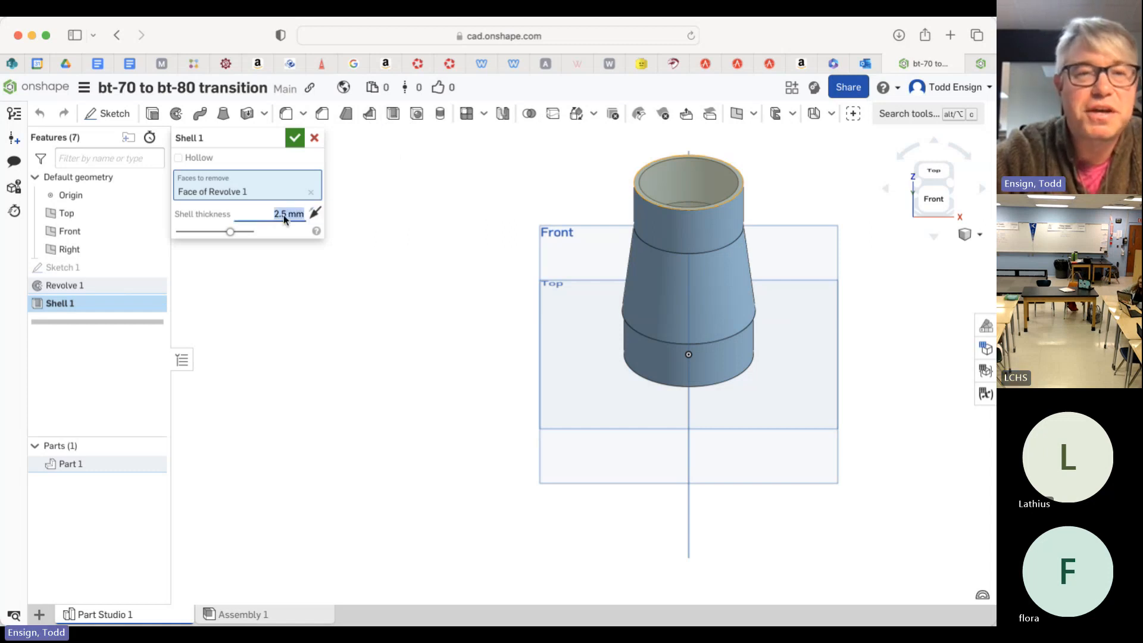
{"action": "type", "text": "3"}
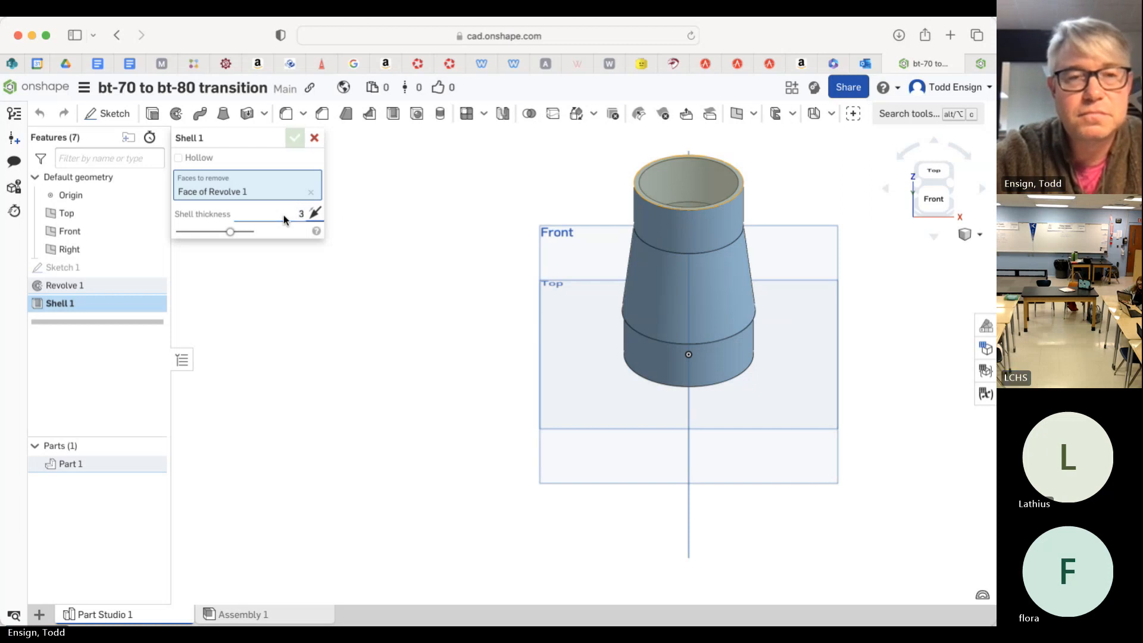
{"action": "key", "text": "Return"}
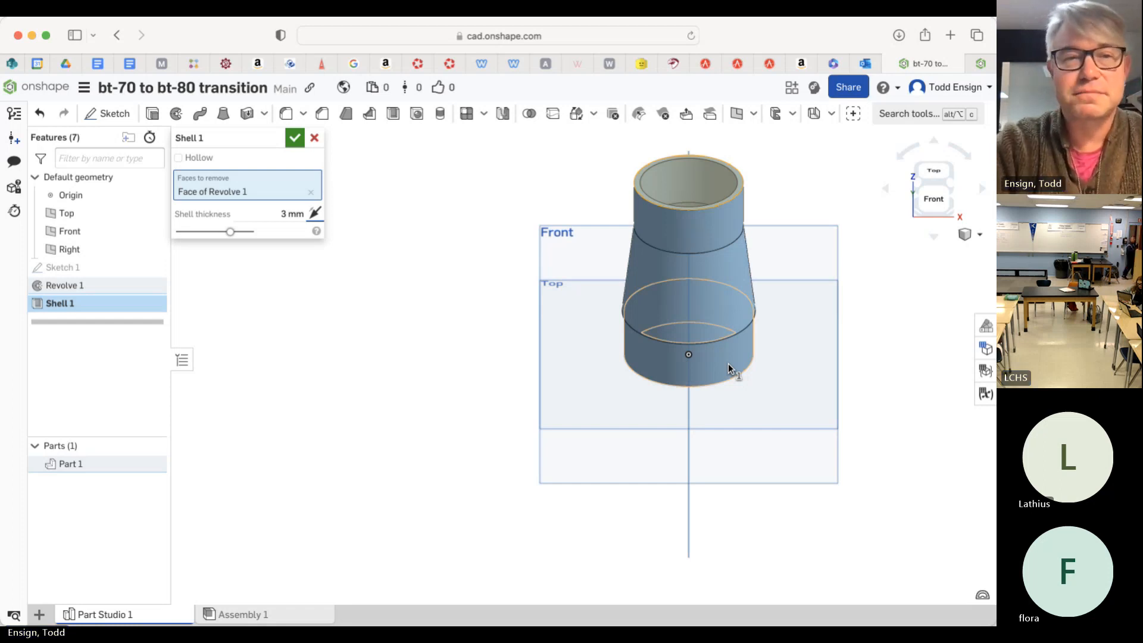
{"action": "left_click", "coordinate": [293, 139]}
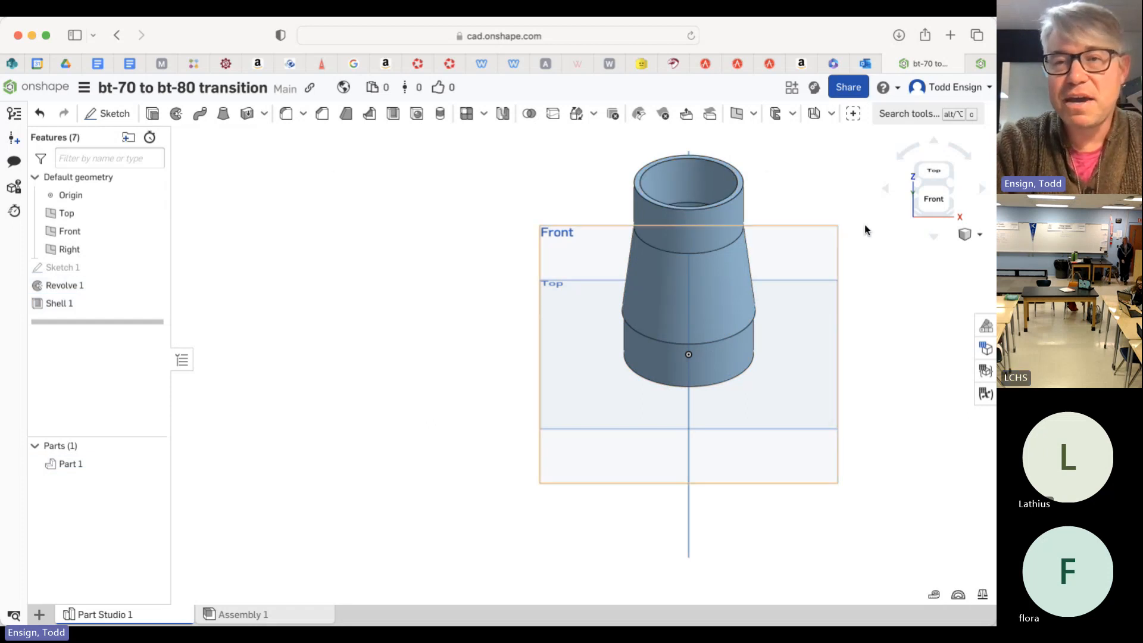
Export the transition part as a fine-resolution binary STL in millimeters, with the file name "bt70 to 80 transition".
{"action": "left_click", "coordinate": [975, 238]}
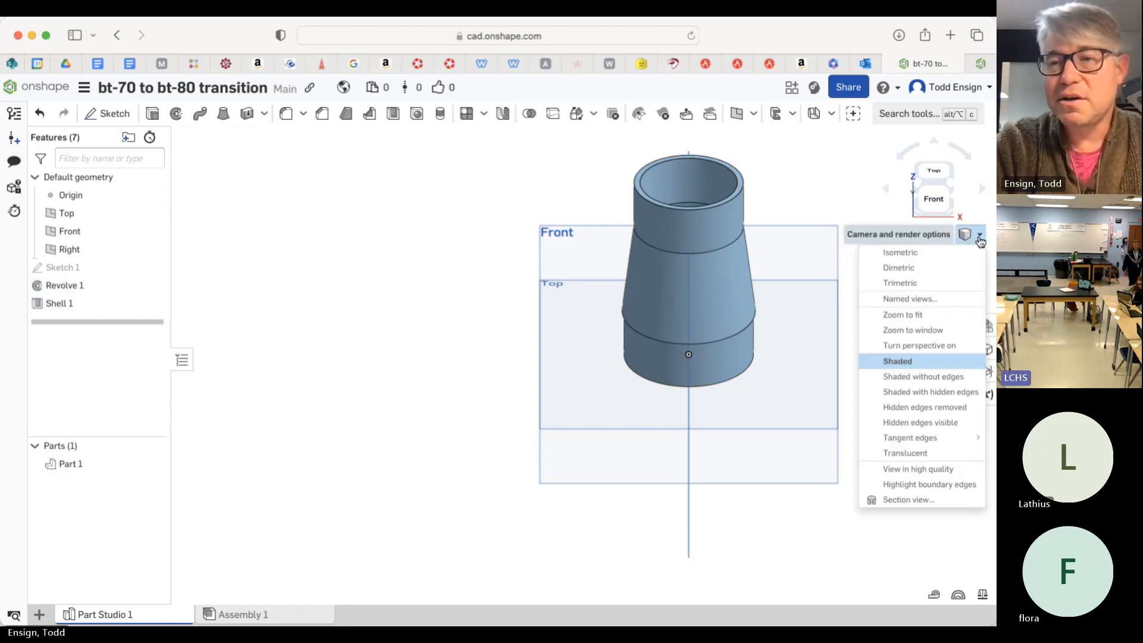
{"action": "left_click", "coordinate": [899, 252]}
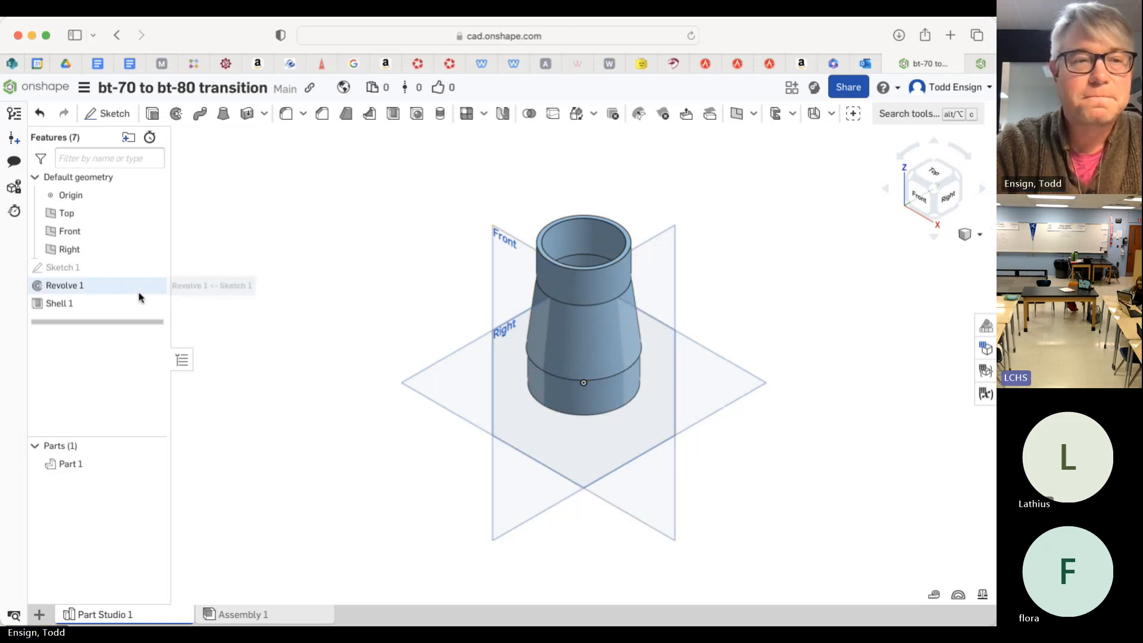
{"action": "left_click", "coordinate": [70, 464]}
{"action": "right_click", "coordinate": [71, 465]}
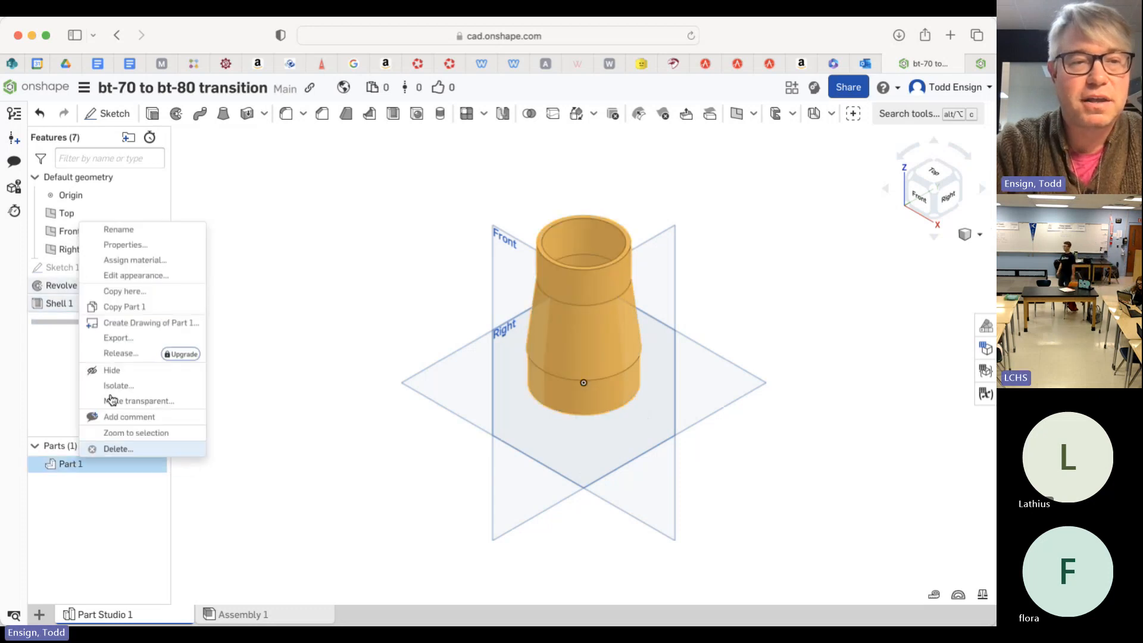
{"action": "left_click", "coordinate": [128, 338]}
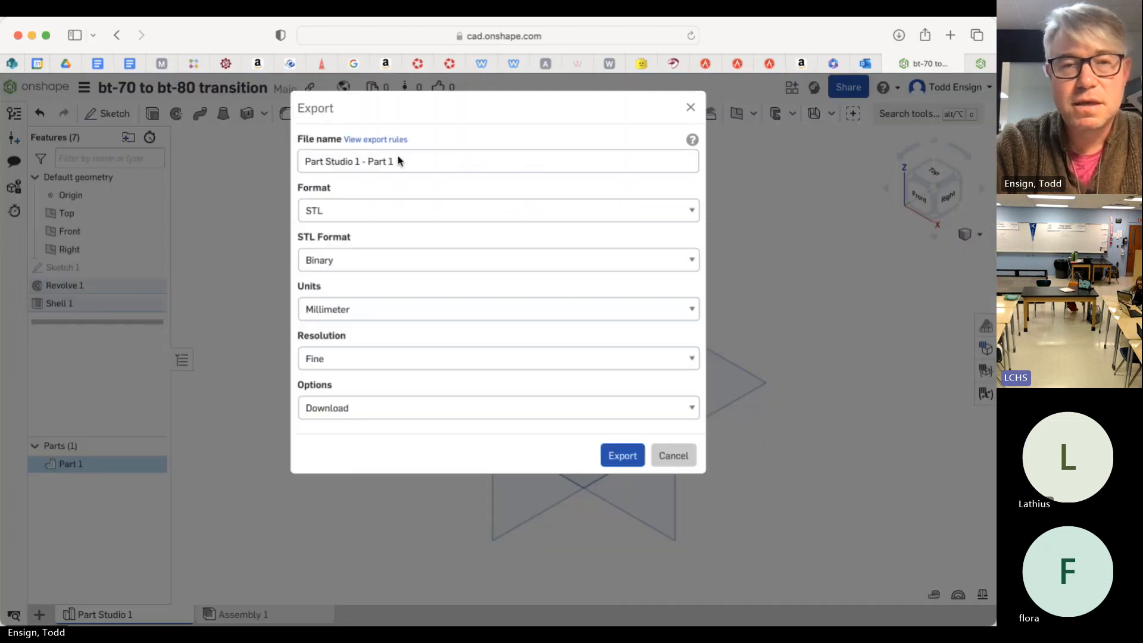
{"action": "left_click", "coordinate": [398, 162]}
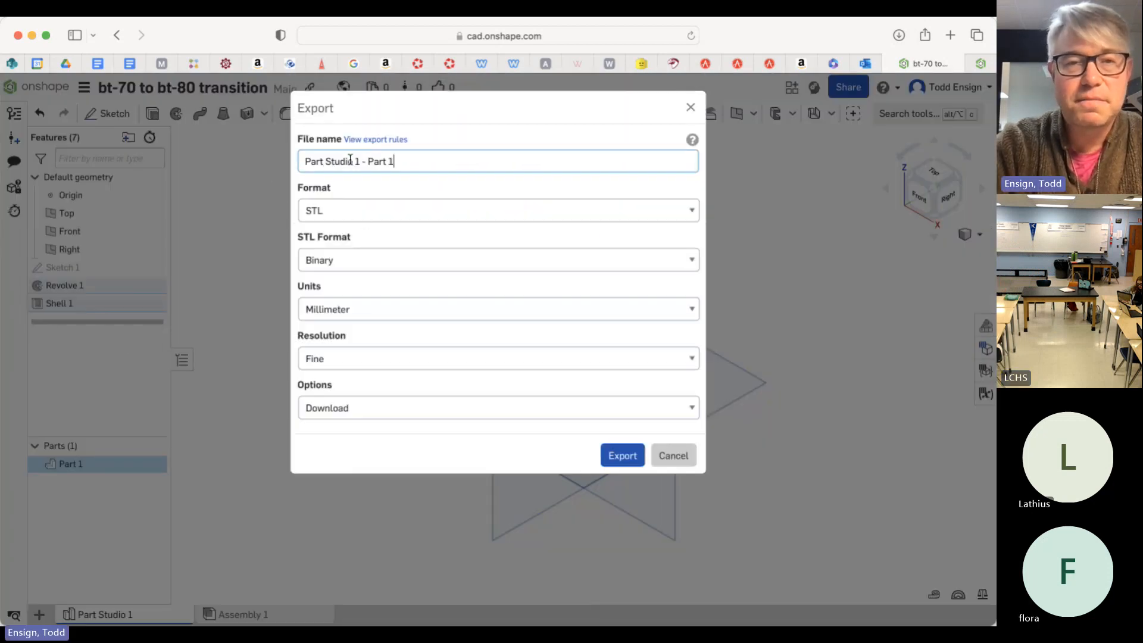
{"action": "key", "text": "super+a"}
{"action": "type", "text": "b"}
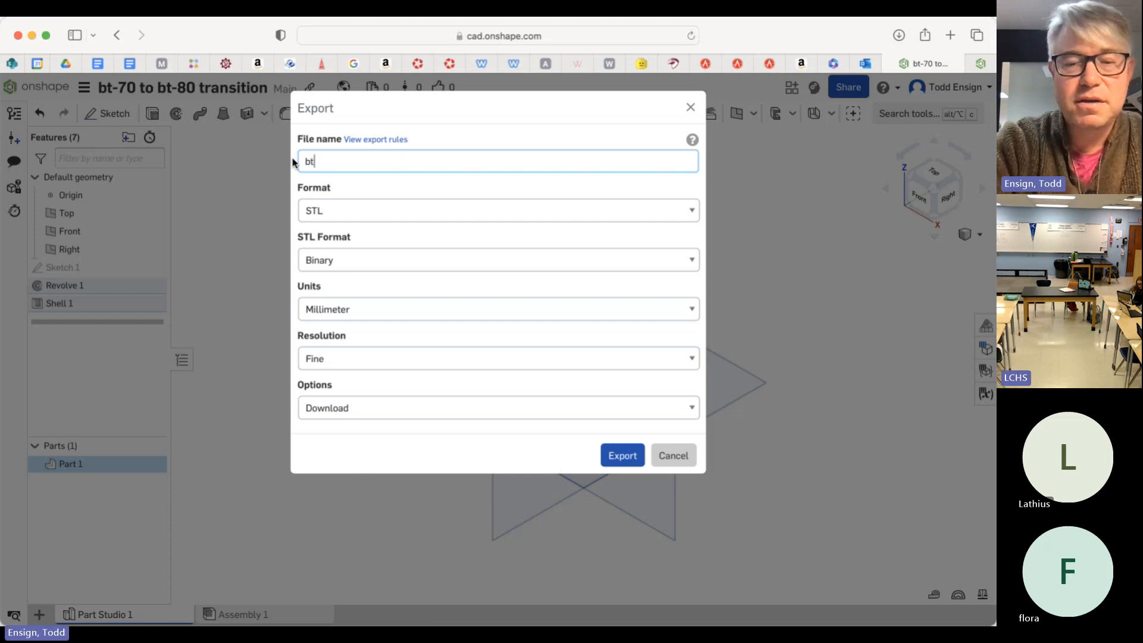
{"action": "type", "text": "t"}
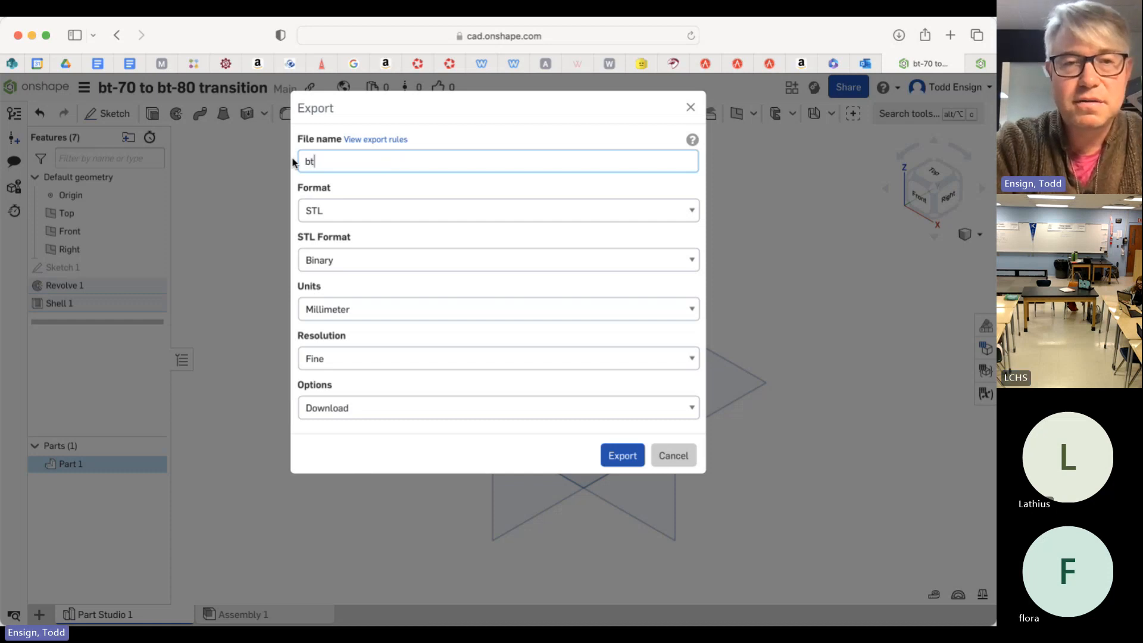
{"action": "type", "text": "70 to"}
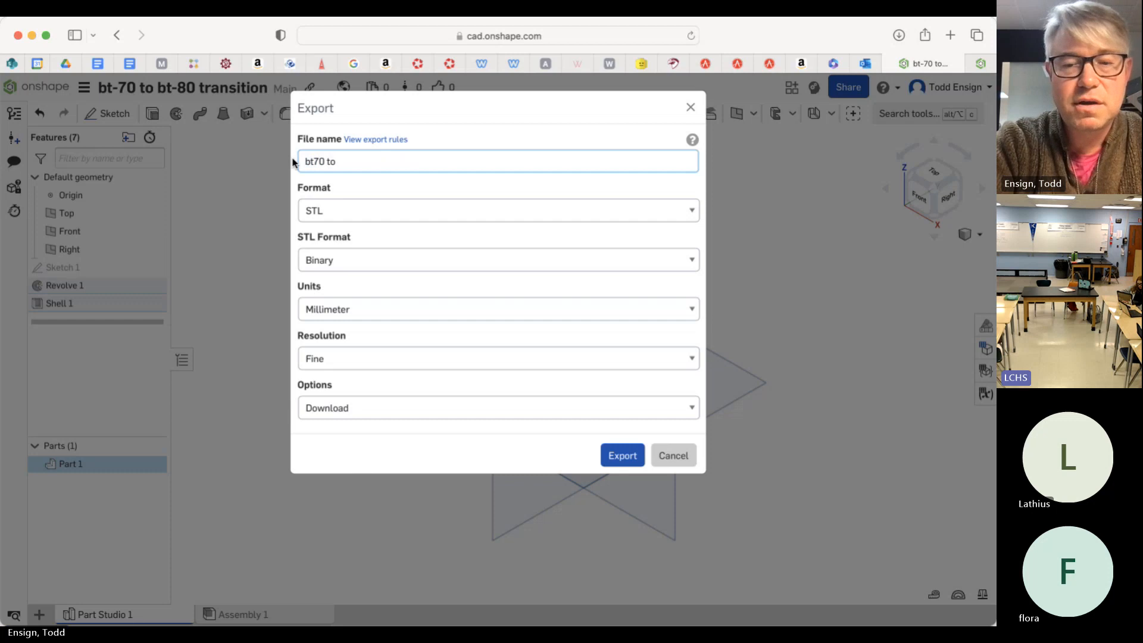
{"action": "type", "text": " 80 transition"}
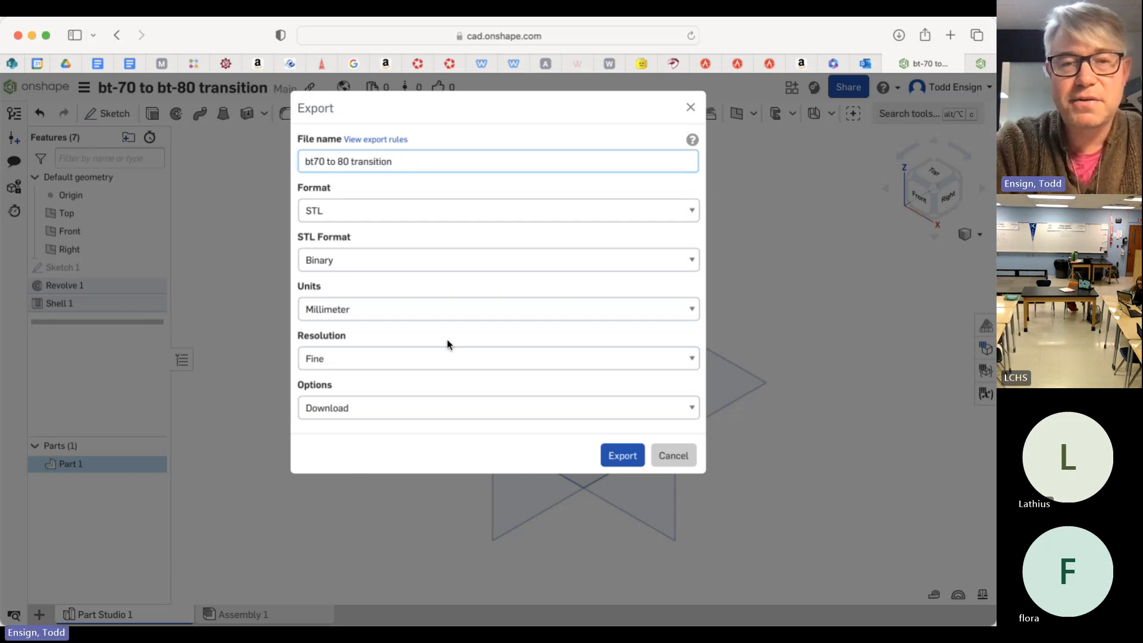
{"action": "left_click", "coordinate": [622, 456]}
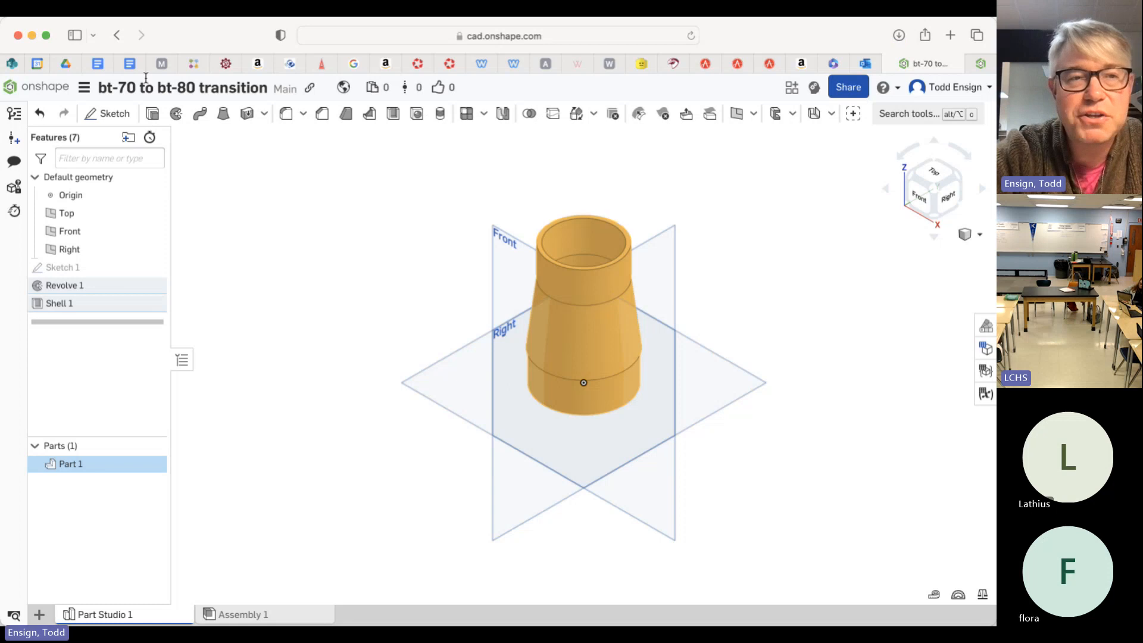
Glance at the Apogee BT-80 body tube page, return to Onshape and open the "bt 80 center rings 33 ID" document.
{"action": "left_click", "coordinate": [770, 64]}
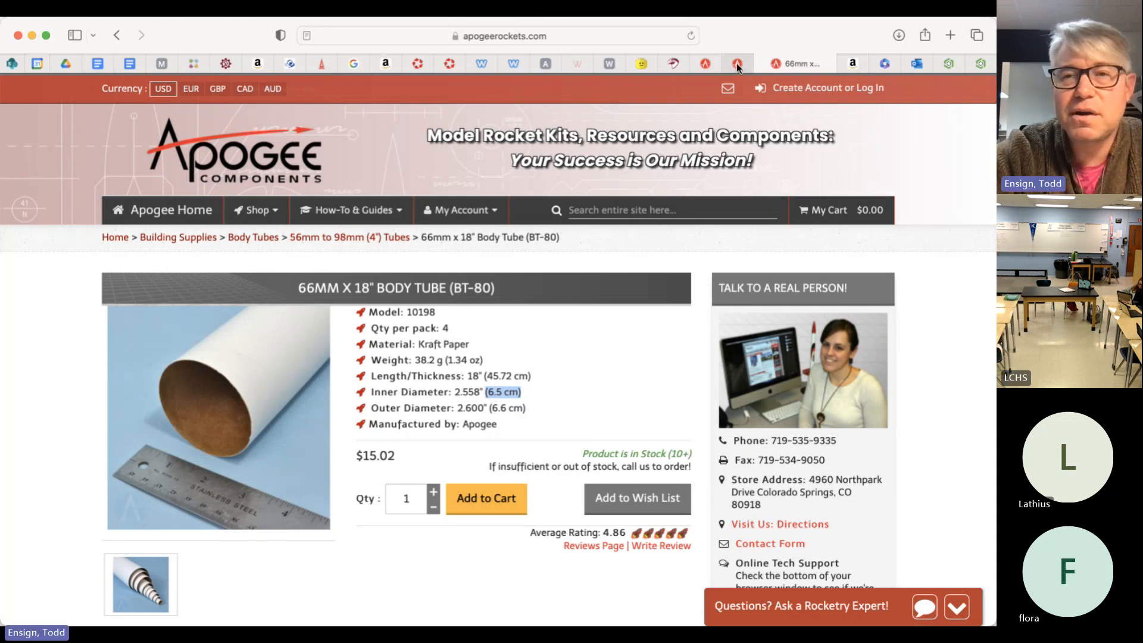
{"action": "left_click", "coordinate": [949, 64]}
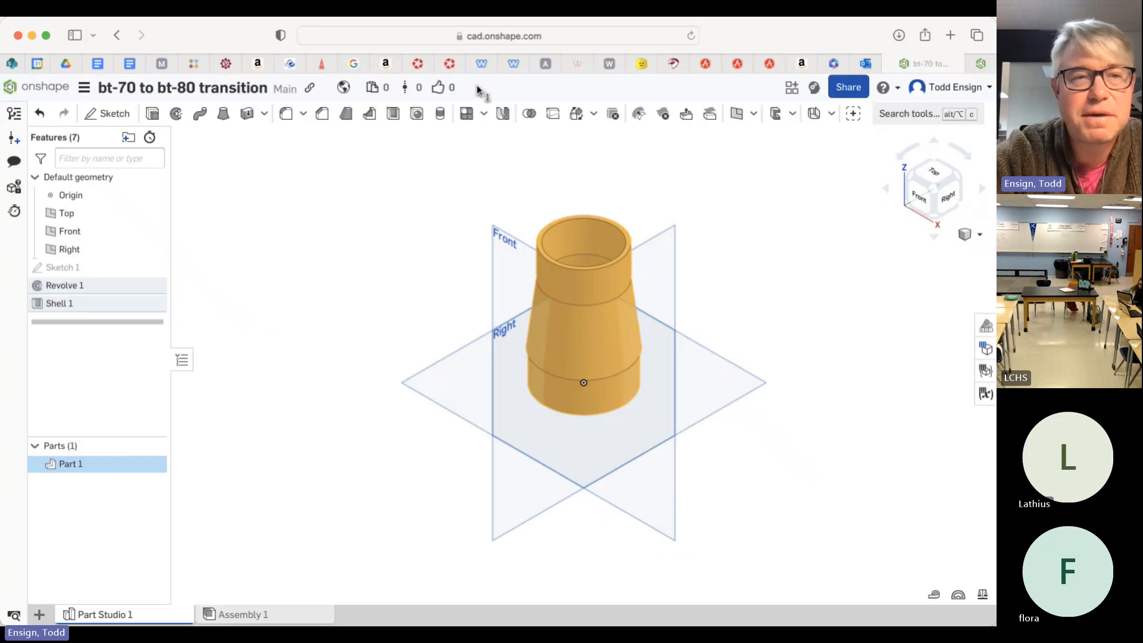
{"action": "left_click", "coordinate": [35, 84]}
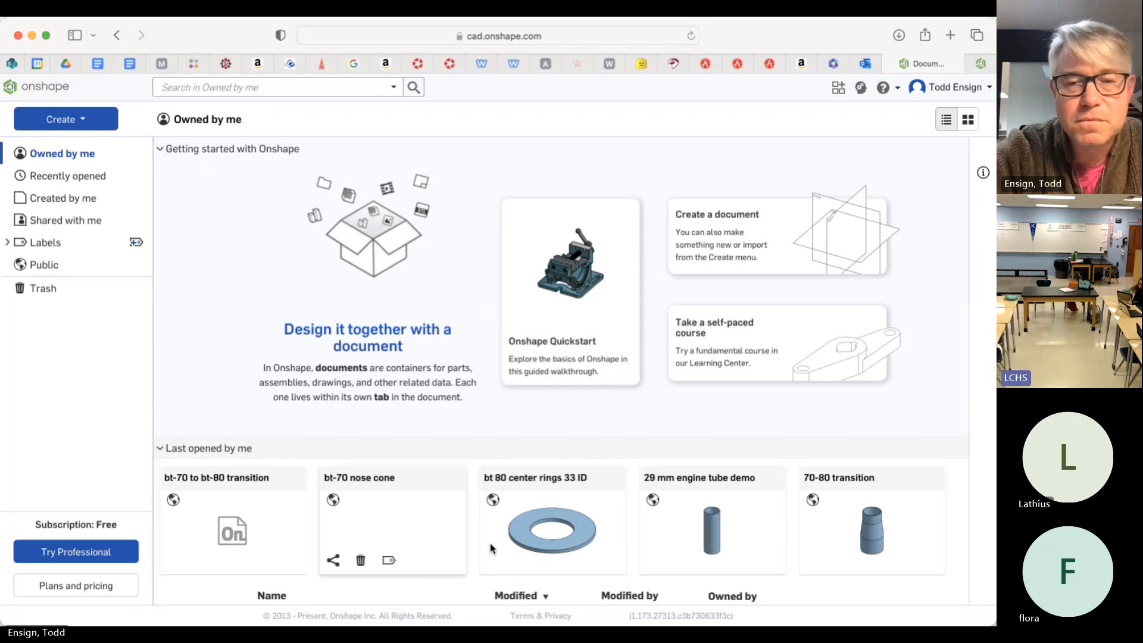
{"action": "left_click", "coordinate": [560, 536]}
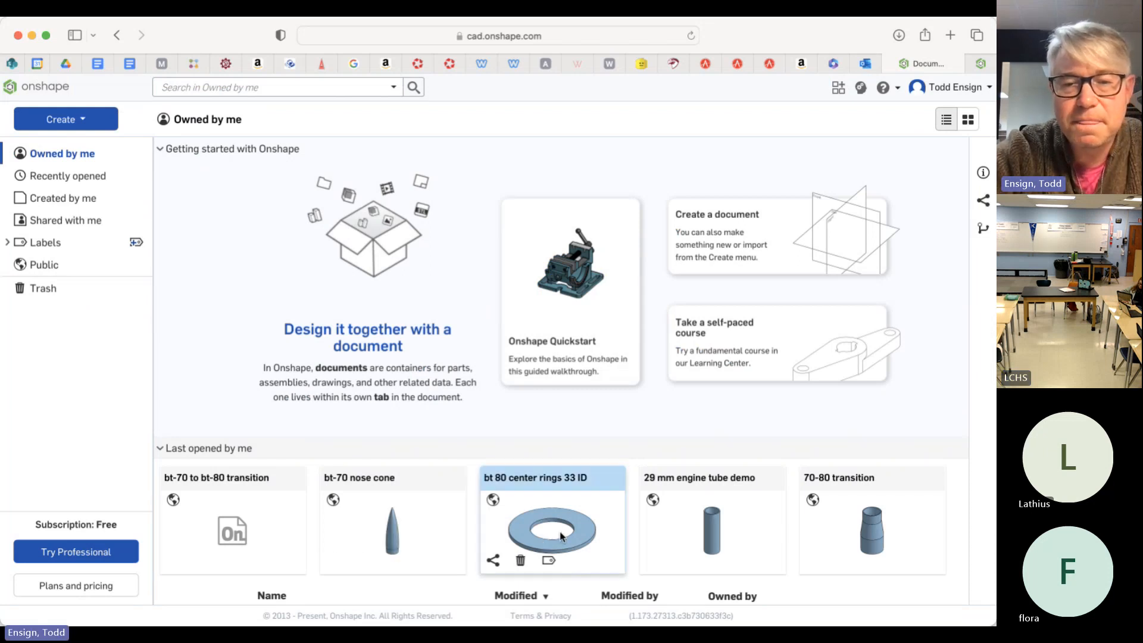
{"action": "left_click", "coordinate": [560, 535]}
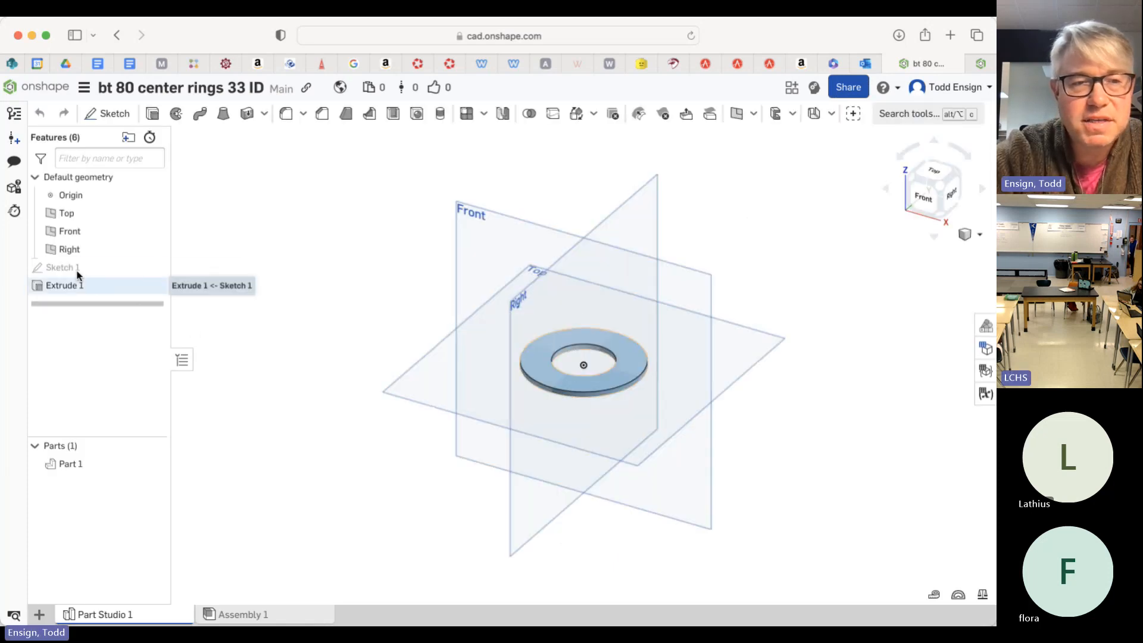
Examine the centering ring sketch's two circle diameters from the Top view, separating the overlapping labels, and leave the sketch without saving.
{"action": "double_click", "coordinate": [60, 268]}
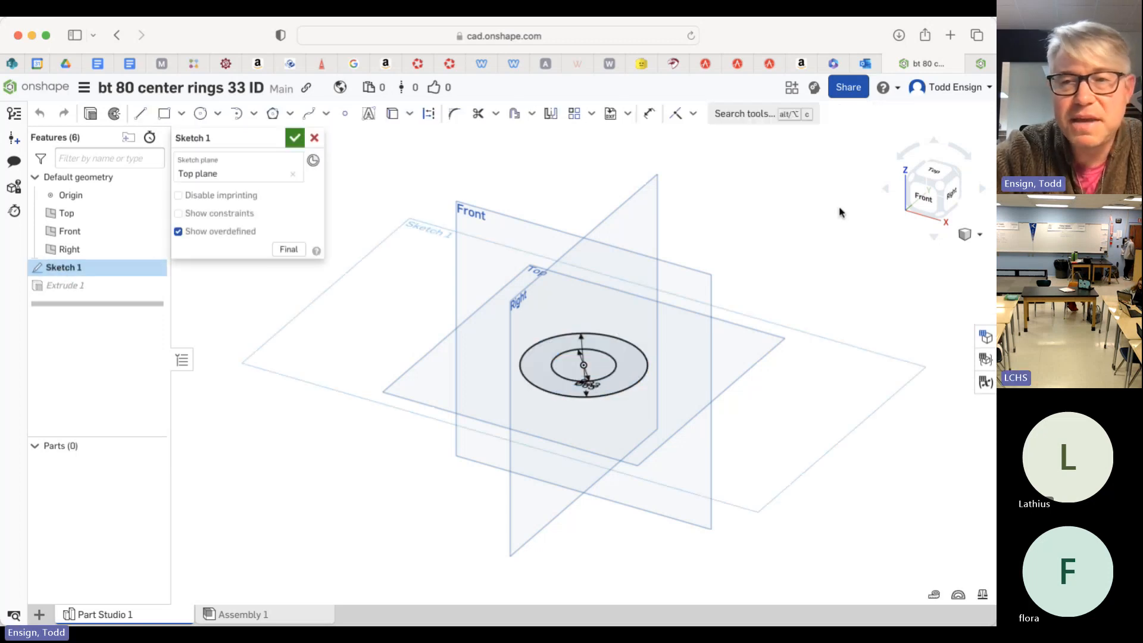
{"action": "left_click", "coordinate": [935, 175]}
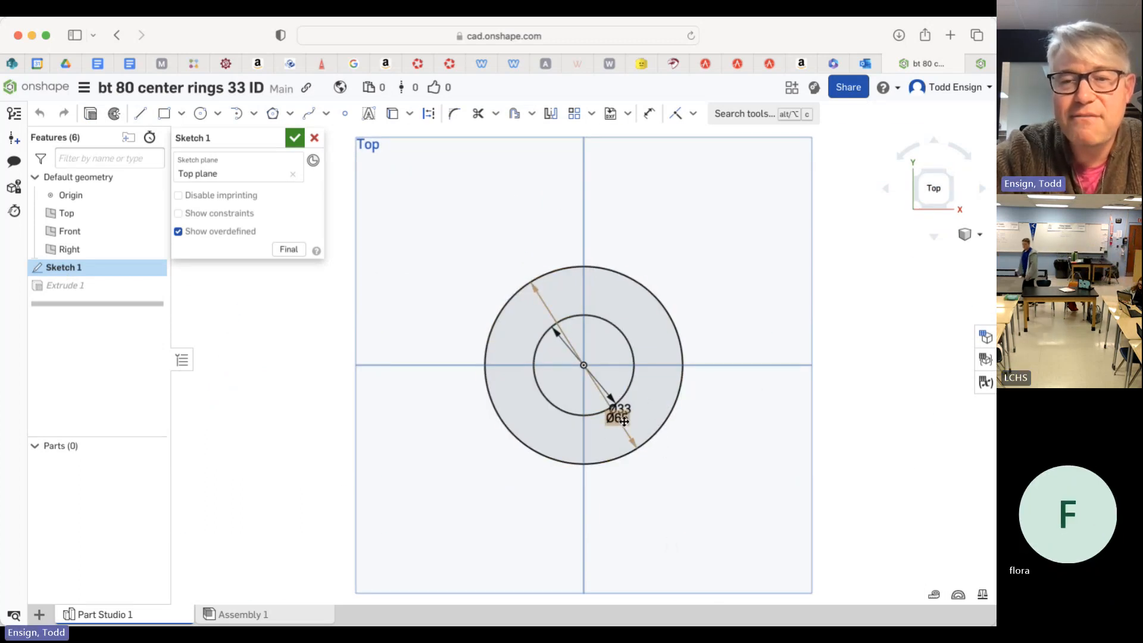
{"action": "left_click_drag", "start_coordinate": [623, 421], "coordinate": [529, 424]}
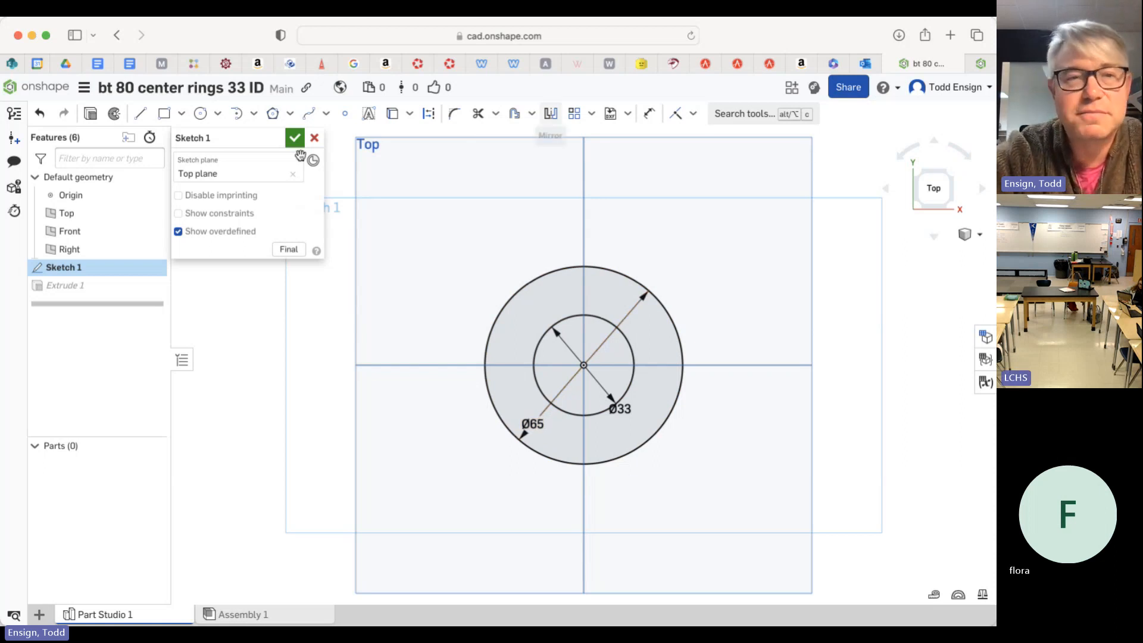
{"action": "left_click", "coordinate": [315, 137]}
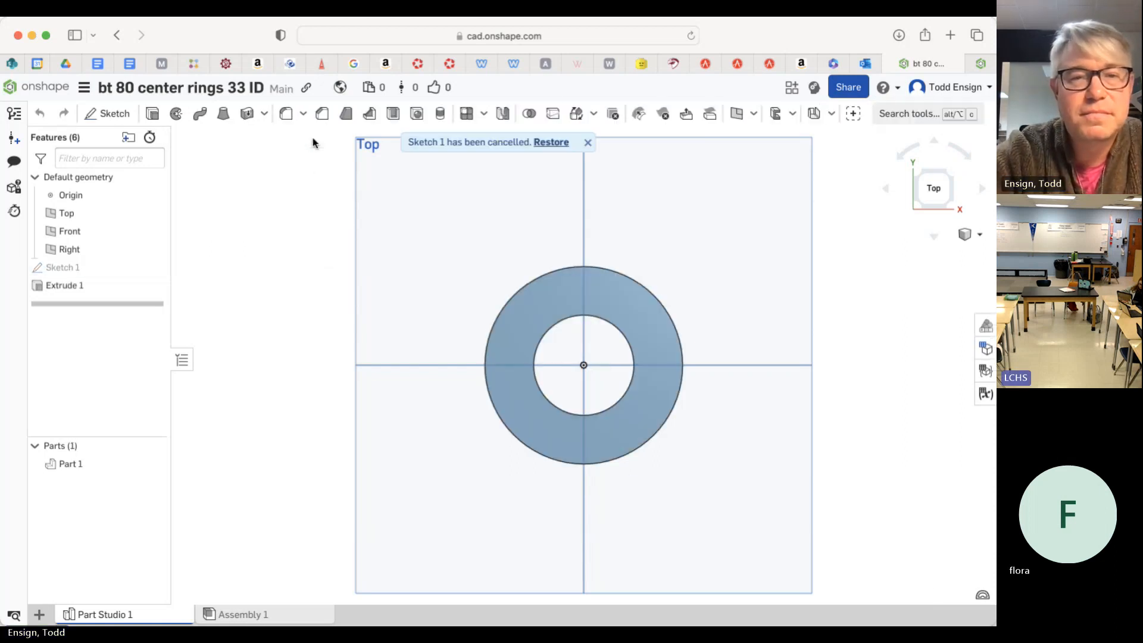
{"action": "left_click", "coordinate": [971, 234]}
{"action": "left_click", "coordinate": [900, 253]}
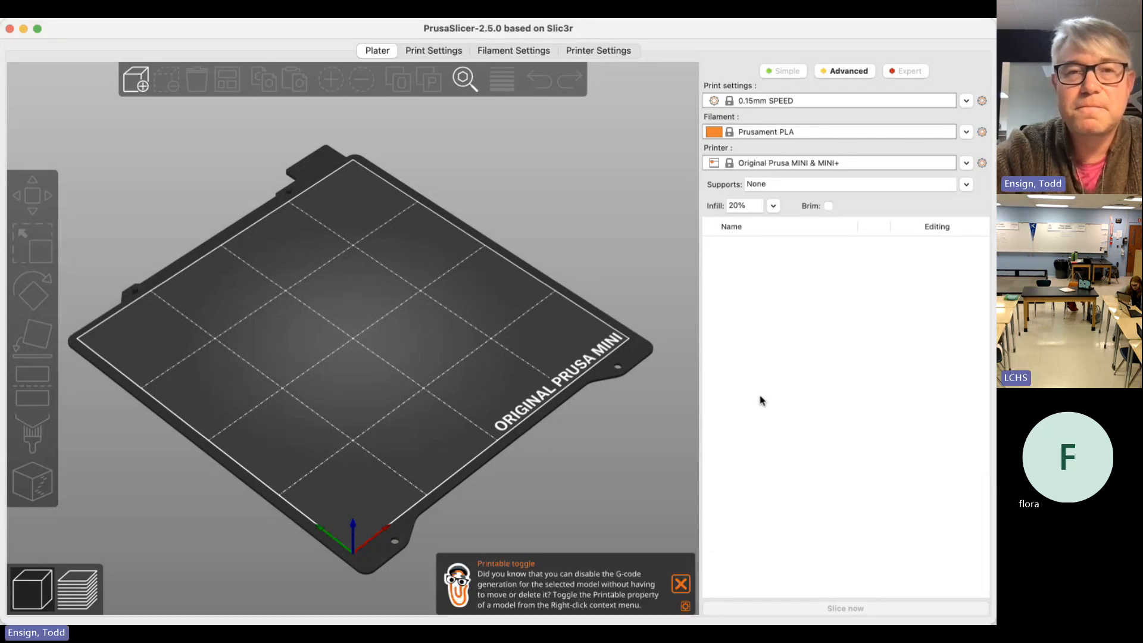
Switch to PrusaSlicer, import the BT-80 centering ring STL, add a second instance and separate the two rings into different corners of the bed.
{"action": "left_click", "coordinate": [141, 84]}
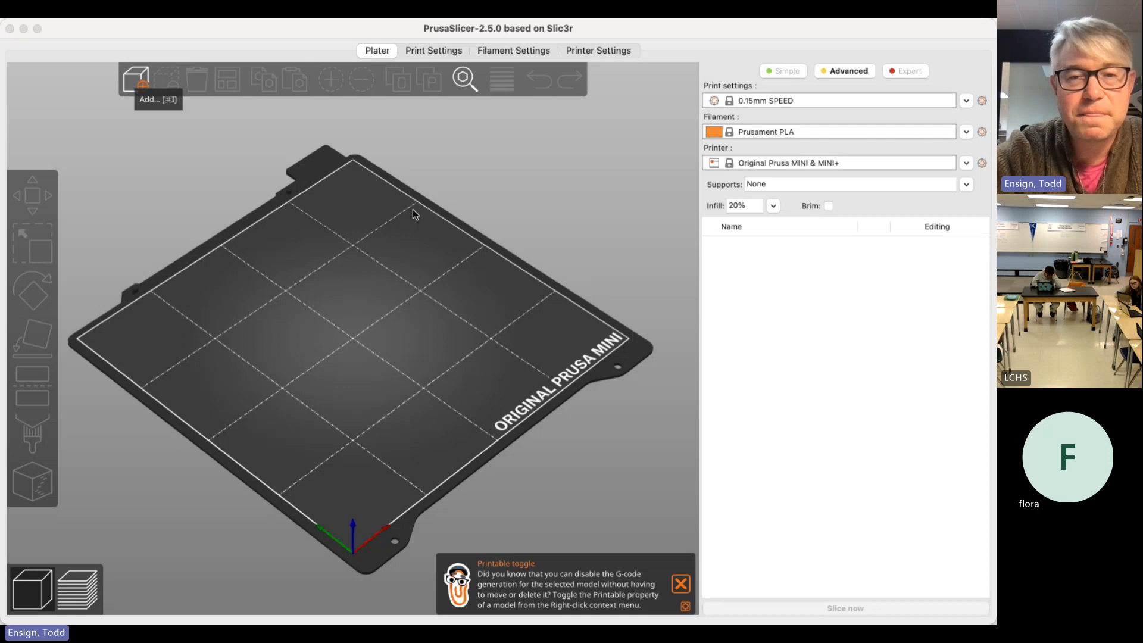
{"action": "left_click", "coordinate": [738, 387]}
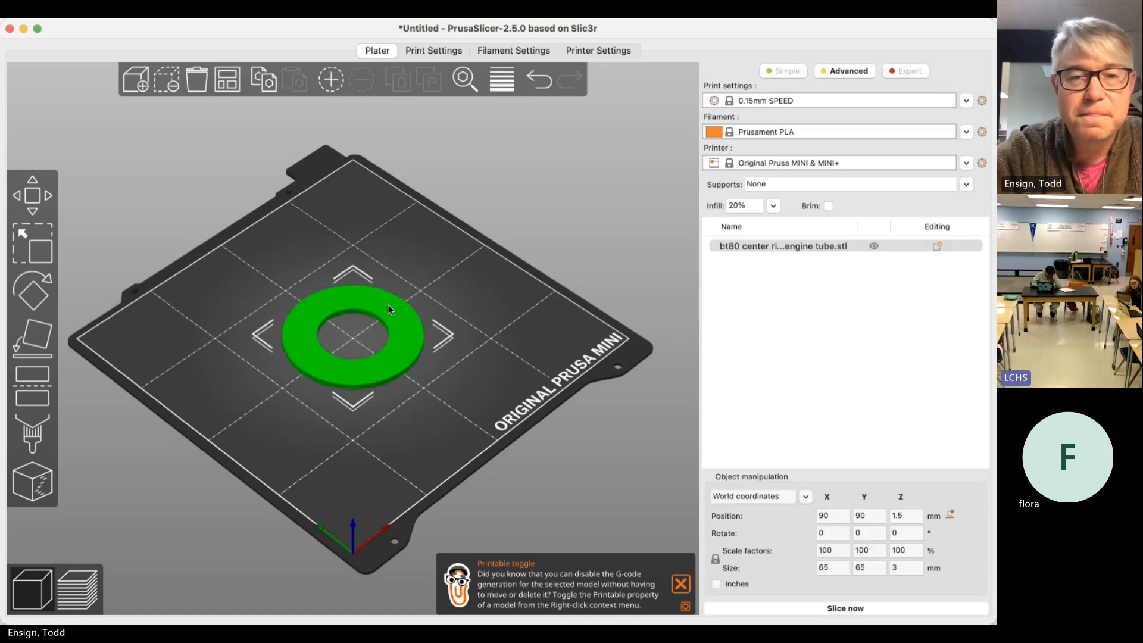
{"action": "left_click_drag", "start_coordinate": [387, 305], "coordinate": [229, 308]}
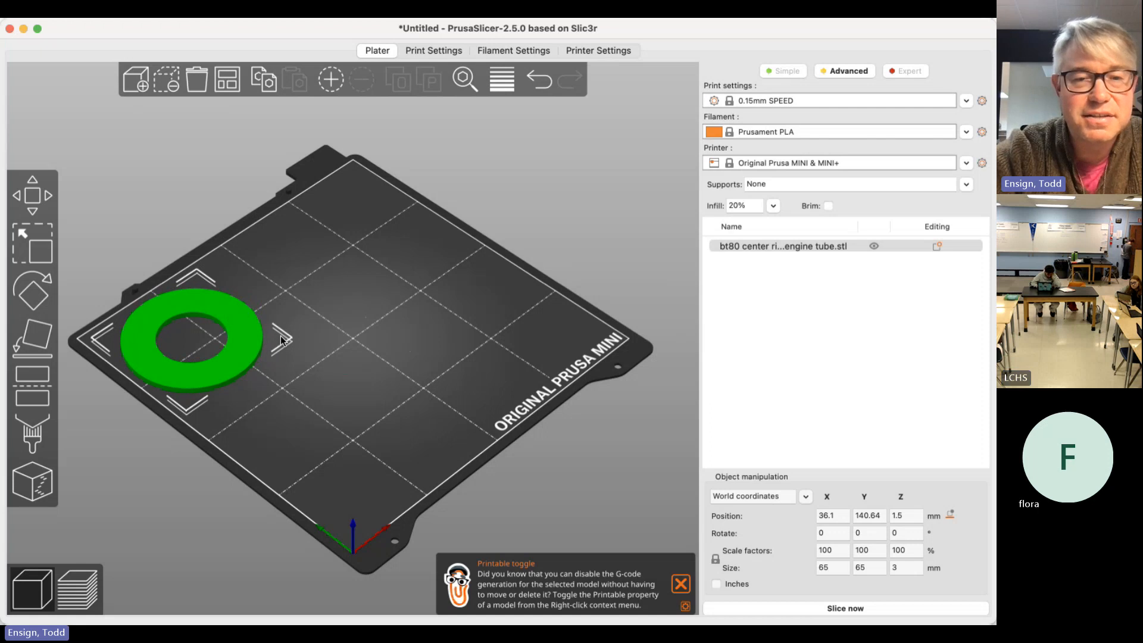
{"action": "key", "text": "plus"}
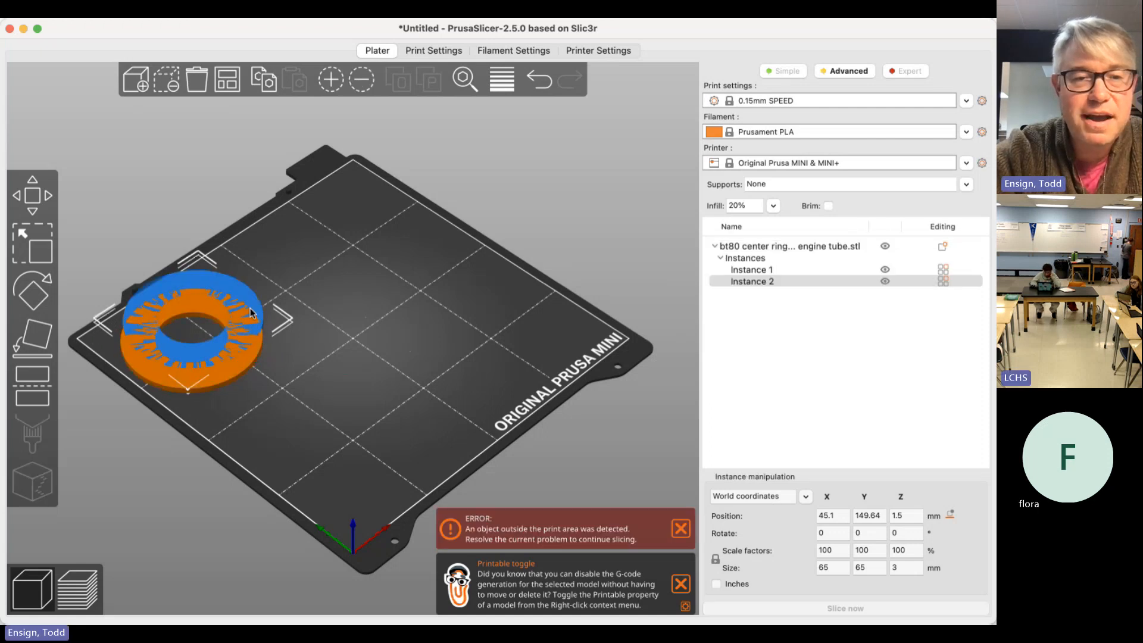
{"action": "left_click_drag", "start_coordinate": [293, 301], "coordinate": [405, 200]}
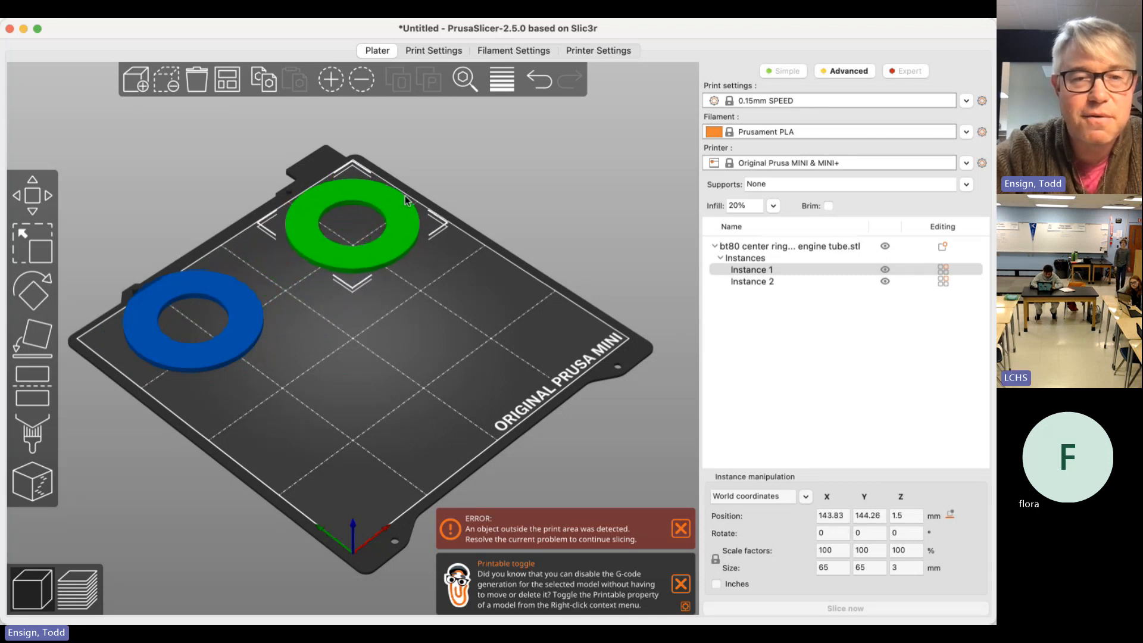
{"action": "left_click", "coordinate": [380, 438]}
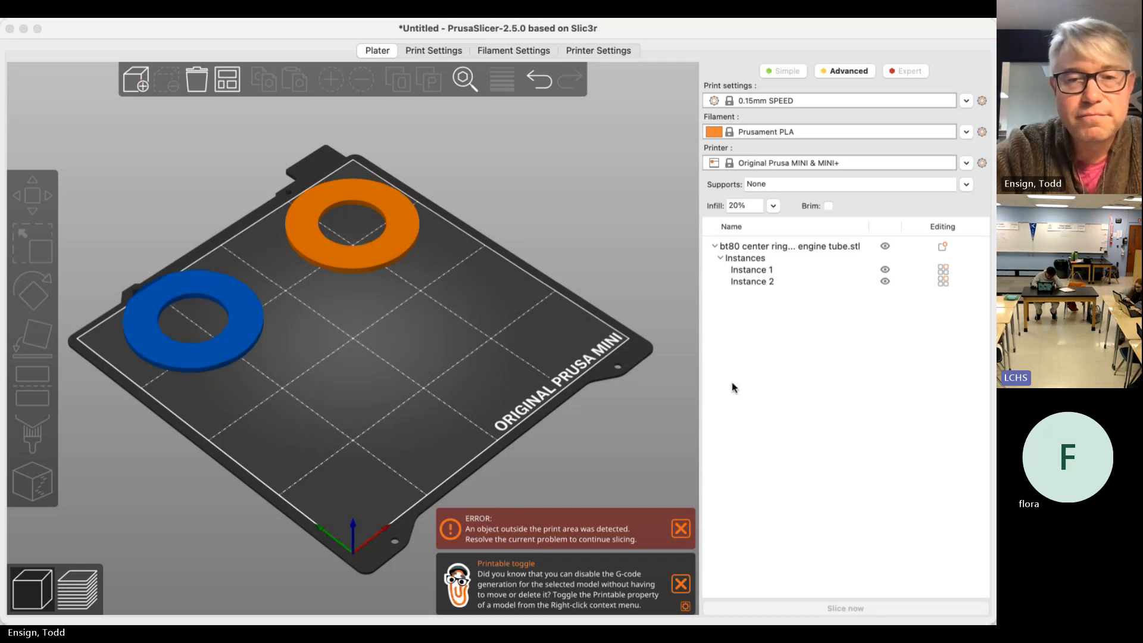
Add "engine tube 29 mm.stl" and "bt70 to 80 transition.stl" to the plate, placing the tube near the middle and the transition beside it.
{"action": "mouse_move", "coordinate": [344, 251]}
{"action": "left_mouse_down"}
{"action": "mouse_move", "coordinate": [417, 264]}
{"action": "mouse_move", "coordinate": [327, 241]}
{"action": "left_mouse_up"}
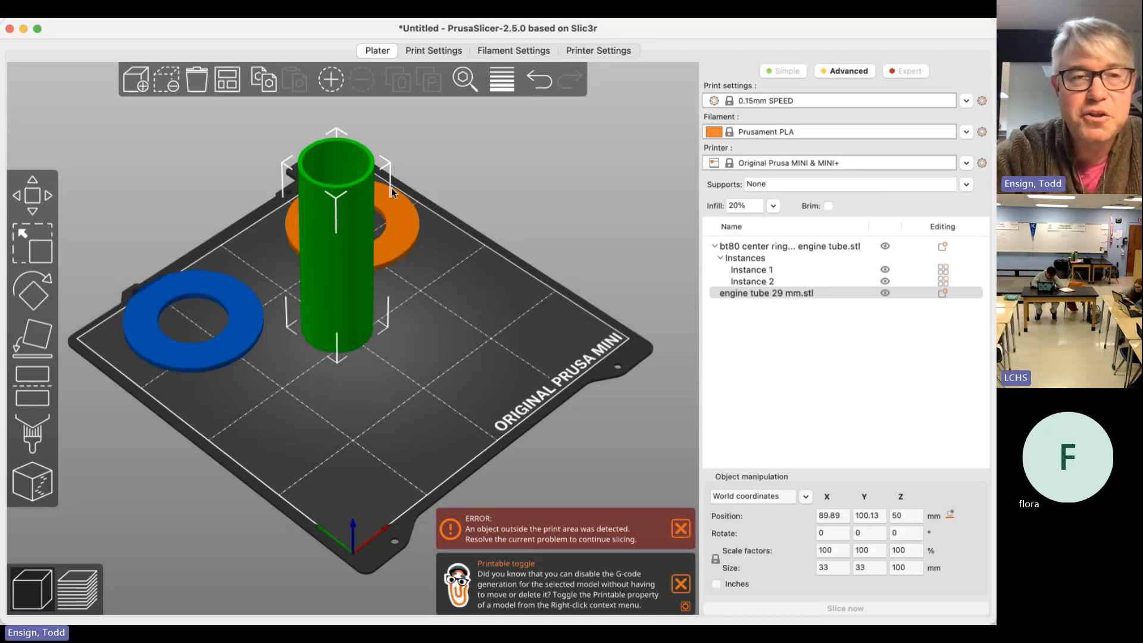
{"action": "left_click", "coordinate": [141, 87]}
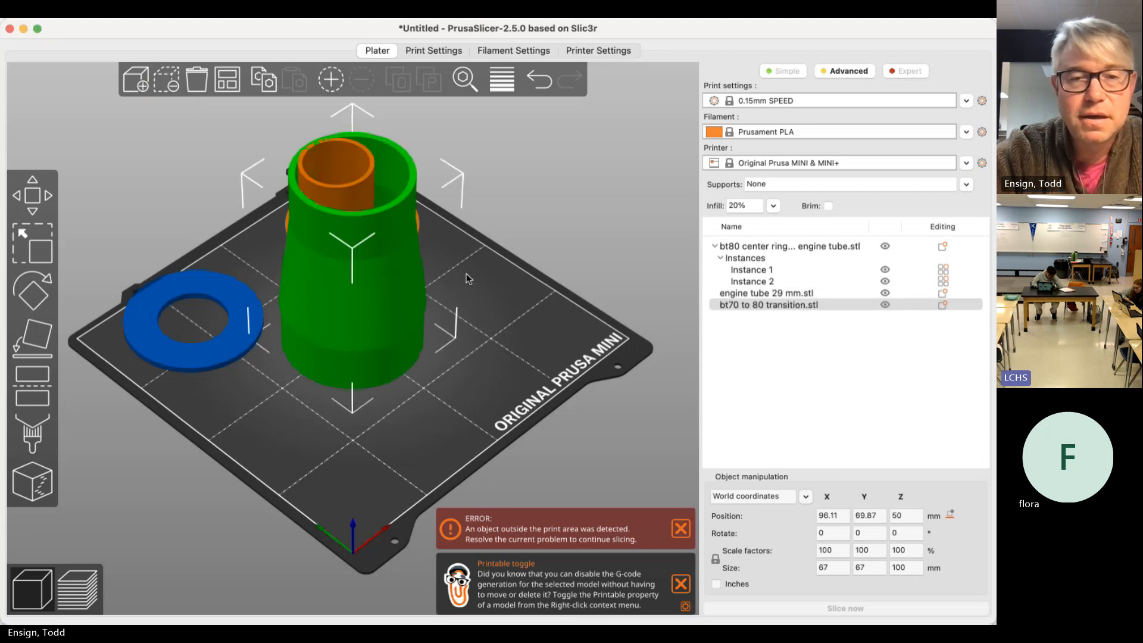
{"action": "left_click_drag", "start_coordinate": [376, 242], "coordinate": [521, 234]}
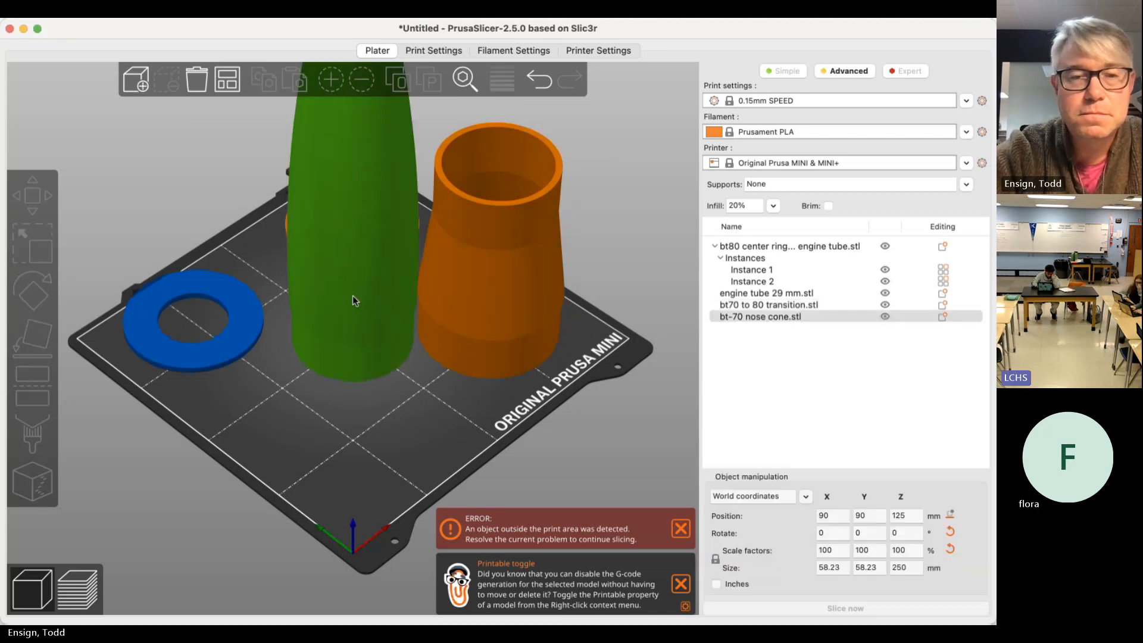
Place the imported BT-70 nose cone in the bed's front corner beside the origin and shift the second centering ring inside the print area.
{"action": "left_click_drag", "start_coordinate": [344, 351], "coordinate": [365, 326]}
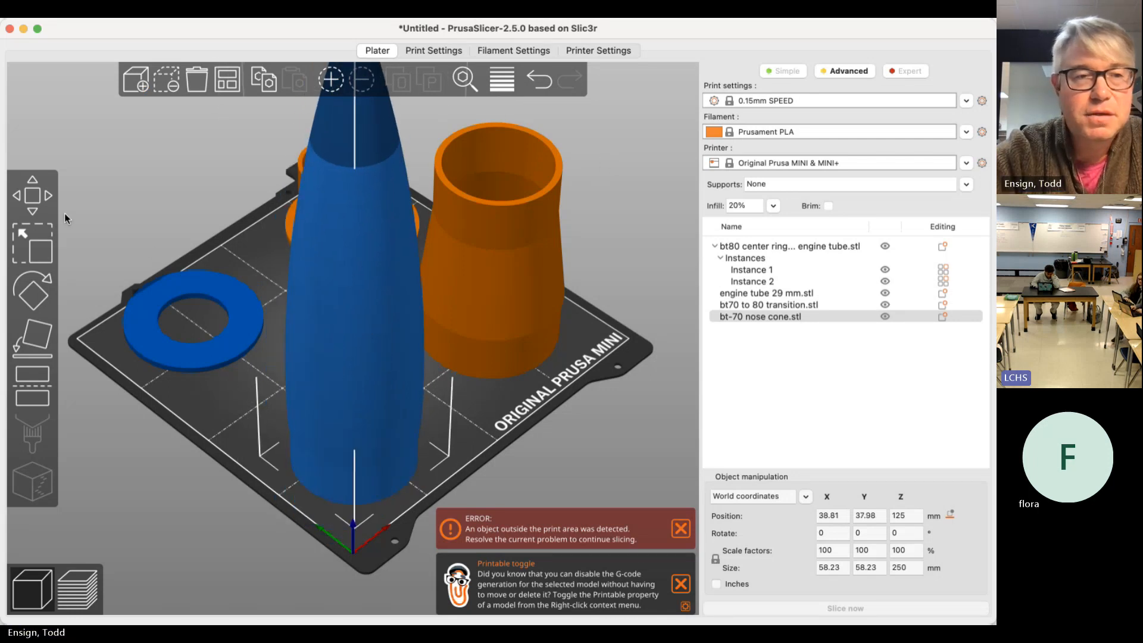
{"action": "left_click_drag", "start_coordinate": [163, 465], "coordinate": [220, 462]}
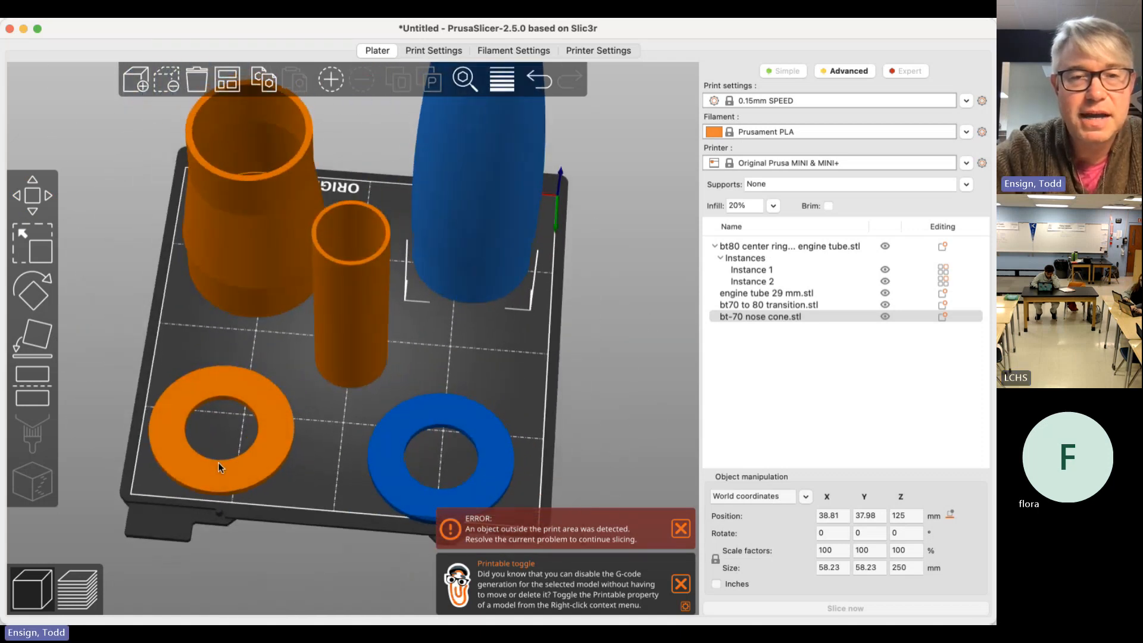
{"action": "left_click", "coordinate": [475, 431]}
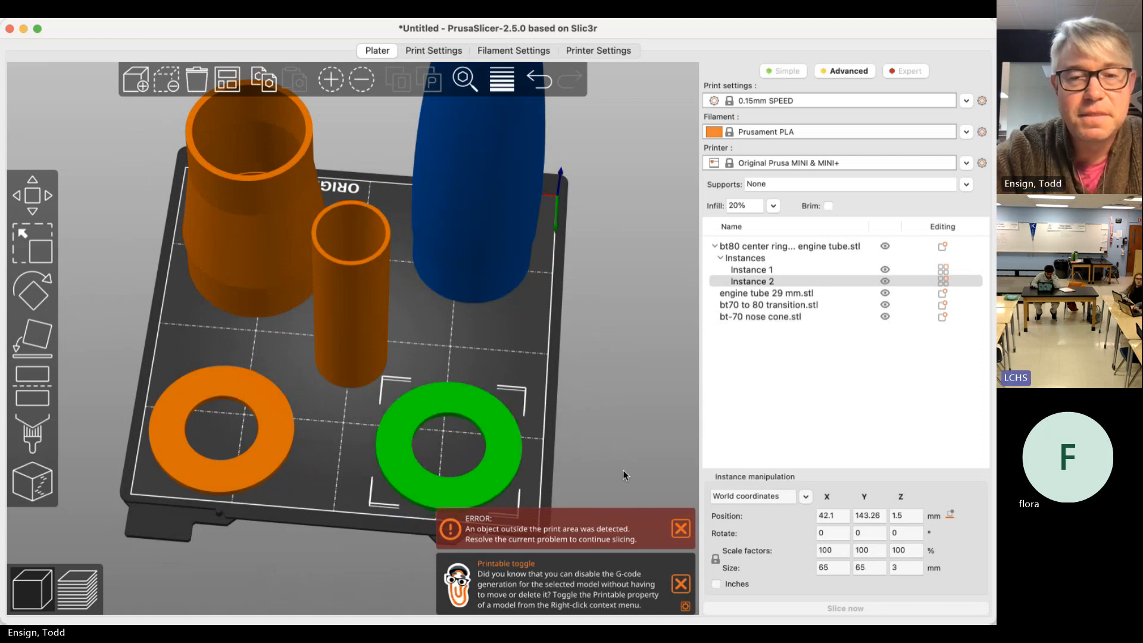
Delete the BT-70 nose cone from the plate.
{"action": "left_click_drag", "start_coordinate": [636, 292], "coordinate": [565, 321]}
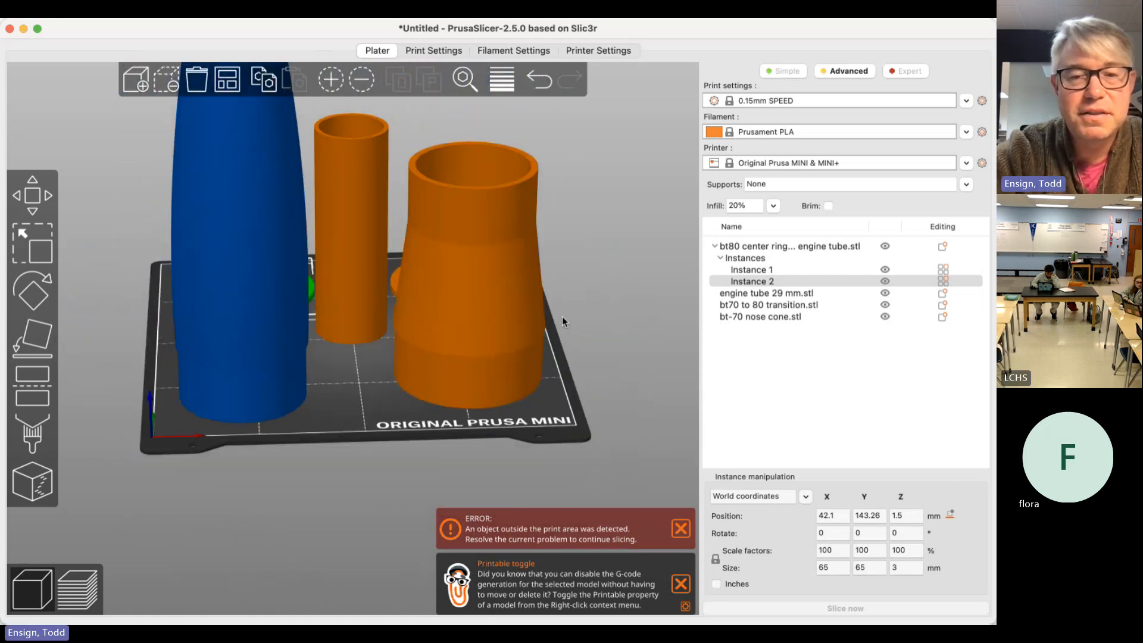
{"action": "left_click", "coordinate": [274, 318]}
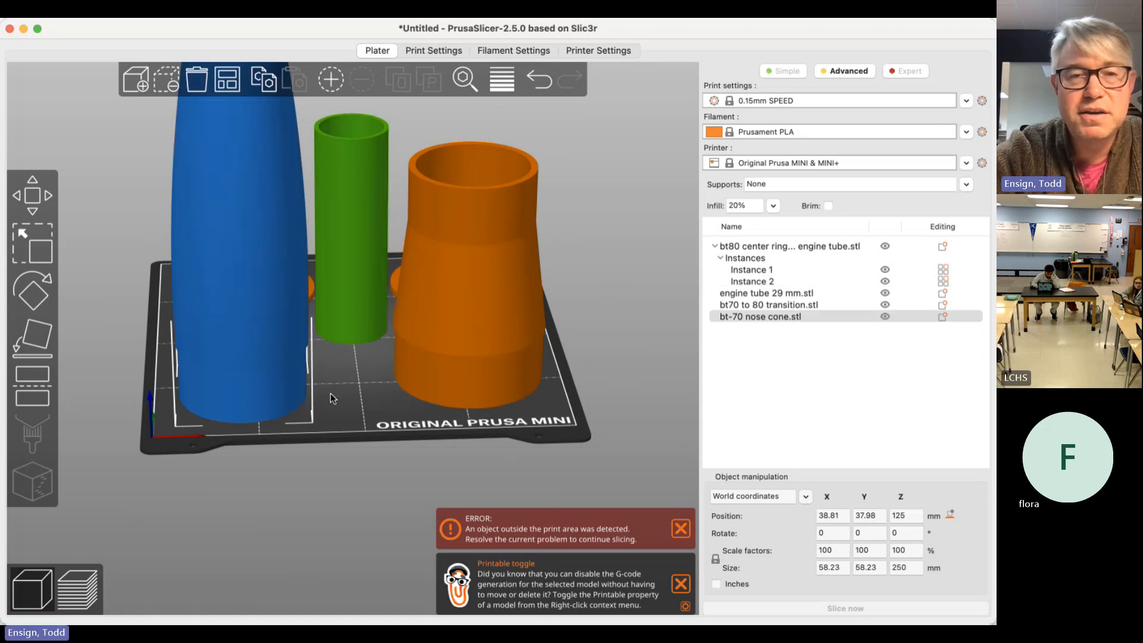
{"action": "key", "text": "Delete"}
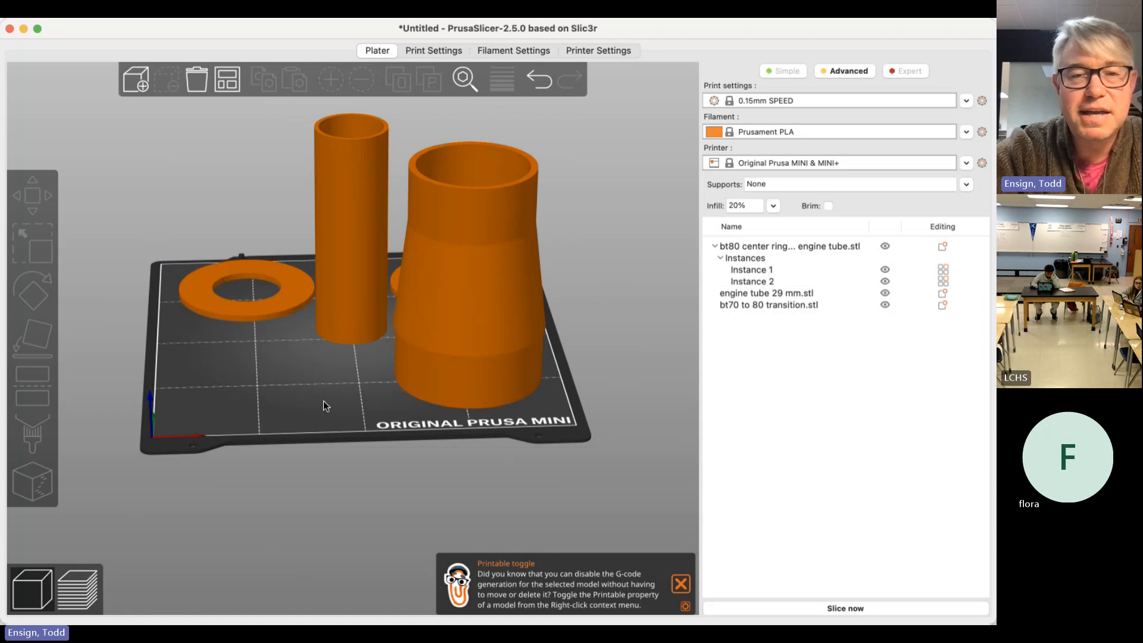
Inspect the remaining parts' layout, slice the plate and start the G-code export.
{"action": "left_click_drag", "start_coordinate": [334, 425], "coordinate": [348, 448]}
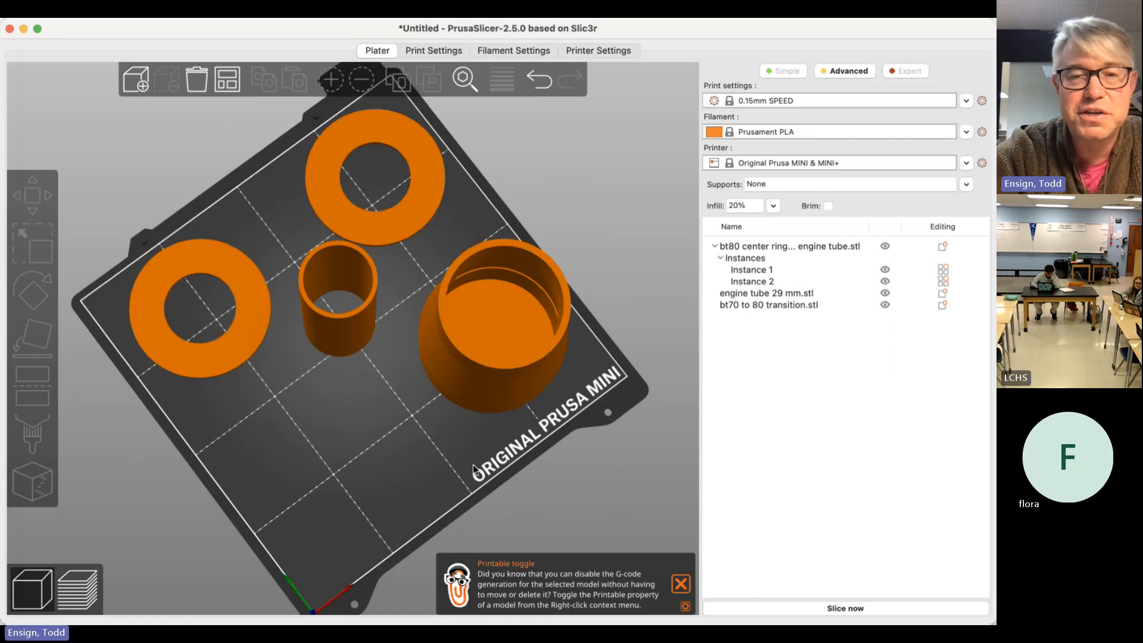
{"action": "mouse_move", "coordinate": [473, 465]}
{"action": "left_mouse_down"}
{"action": "mouse_move", "coordinate": [437, 460]}
{"action": "mouse_move", "coordinate": [480, 444]}
{"action": "mouse_move", "coordinate": [468, 444]}
{"action": "left_mouse_up"}
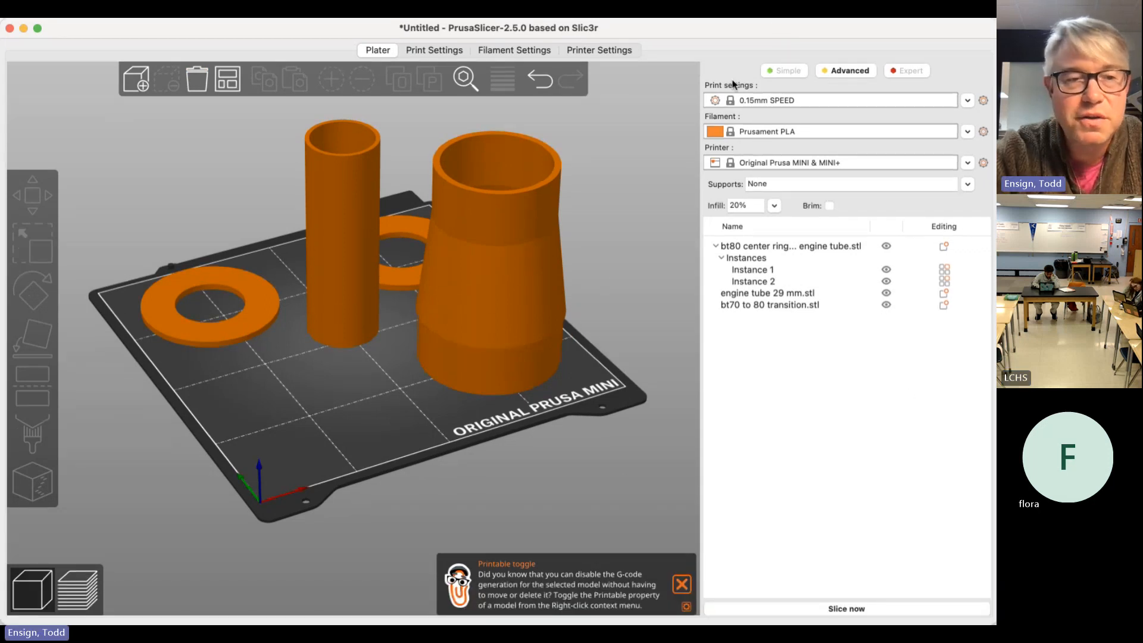
{"action": "left_click", "coordinate": [73, 591]}
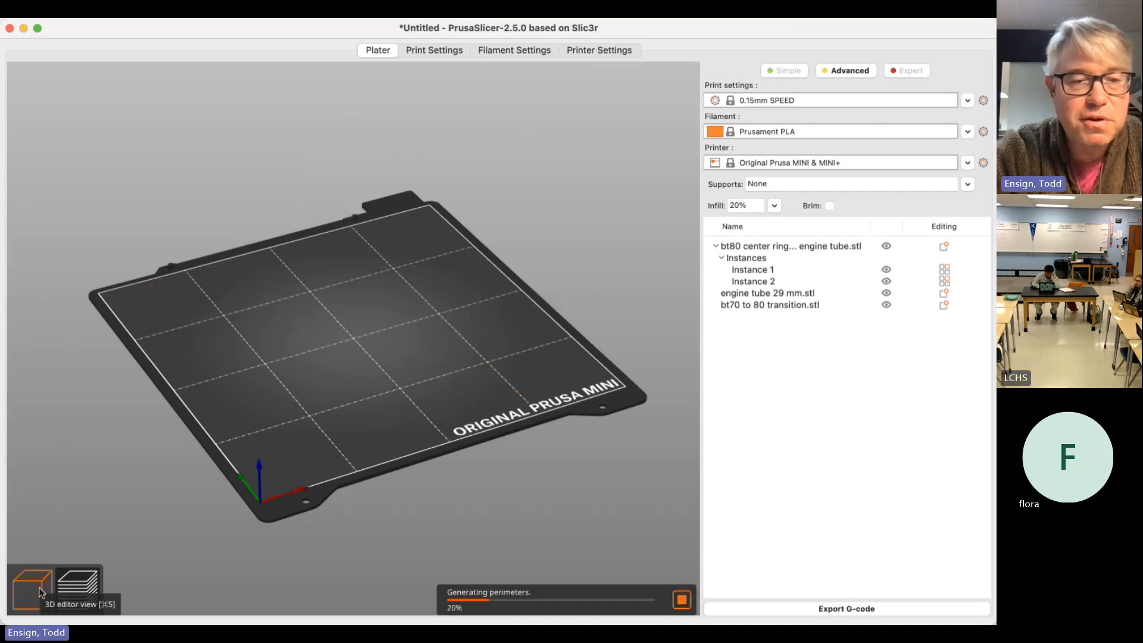
{"action": "left_click", "coordinate": [41, 592]}
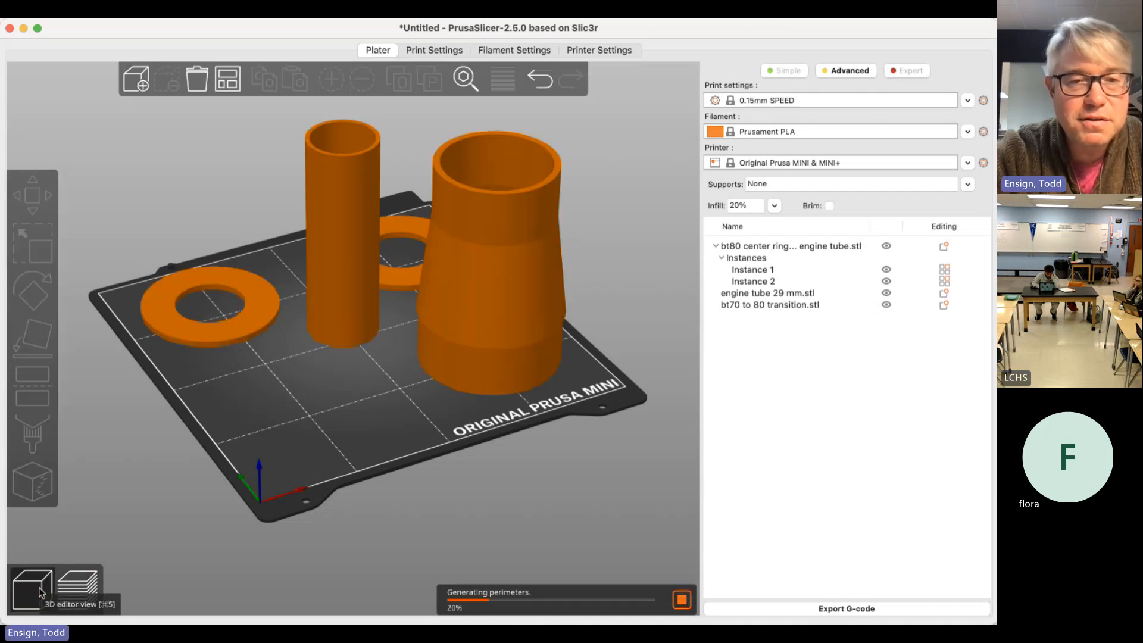
{"action": "left_click", "coordinate": [77, 602]}
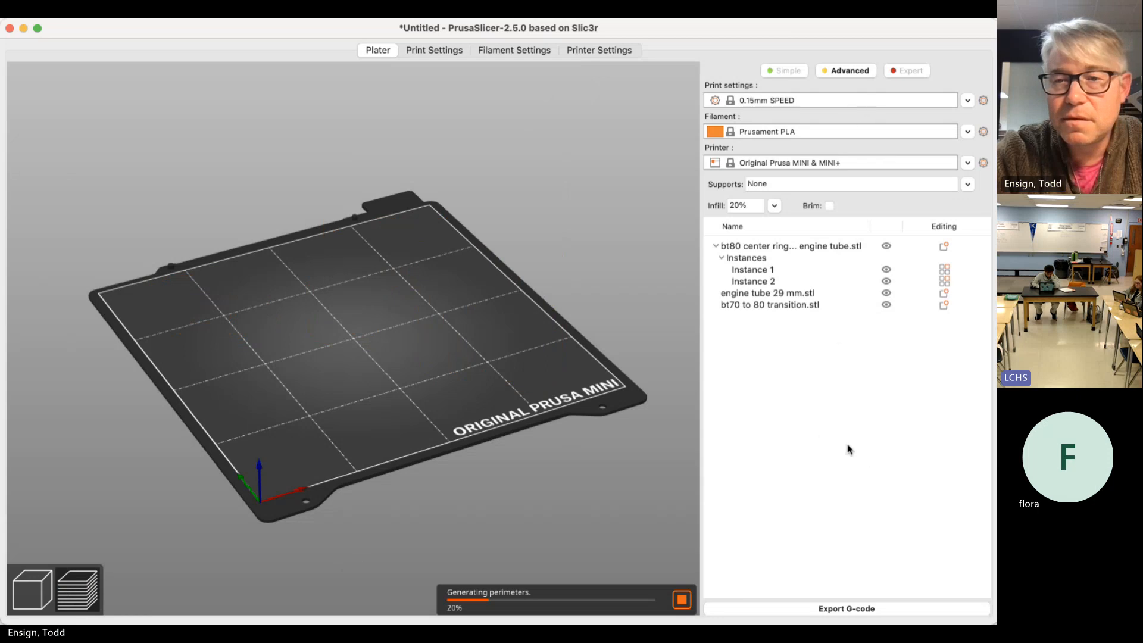
{"action": "left_click", "coordinate": [837, 605]}
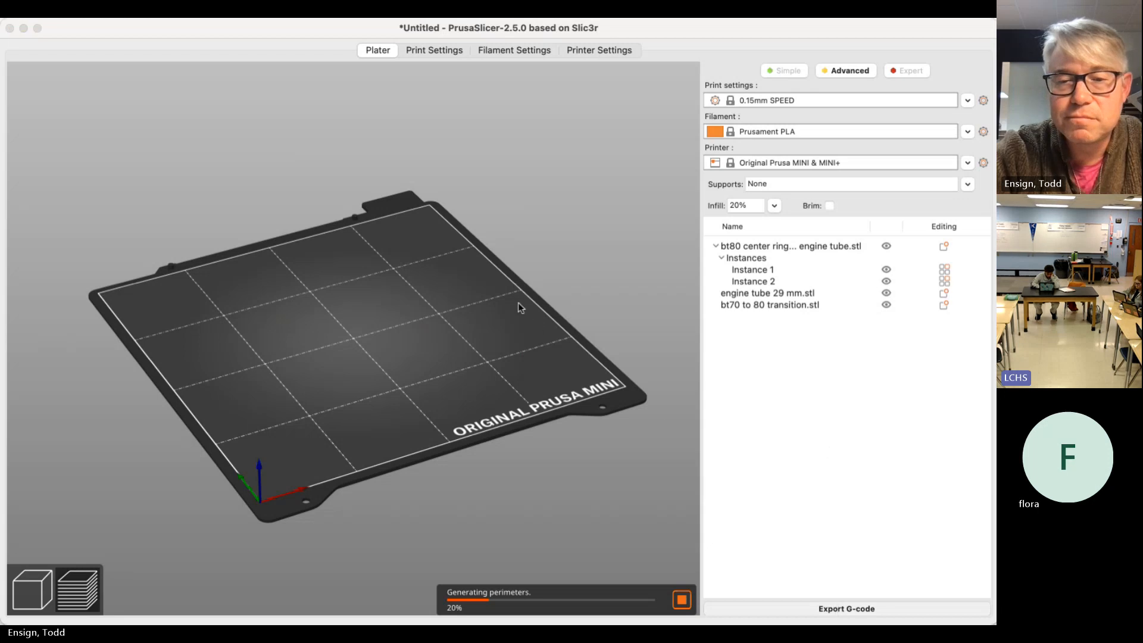
{"action": "left_click", "coordinate": [554, 337]}
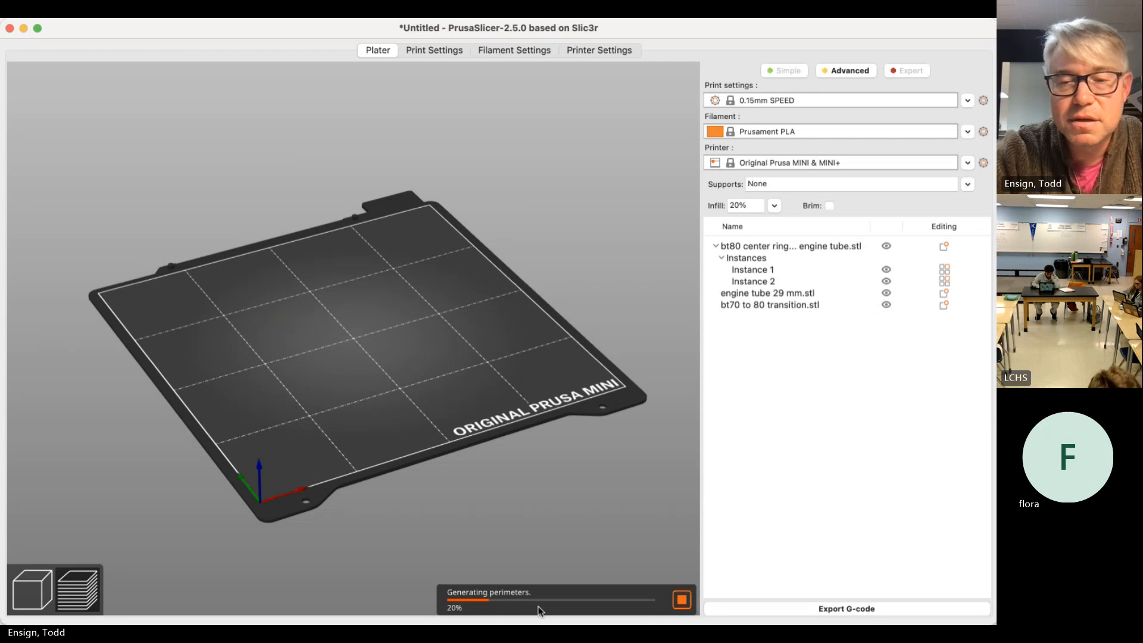
Examine the sliced toolpaths, scrubbing through the top layer and layer 315 at 47.30 mm, and restore the full-height preview.
{"action": "left_click", "coordinate": [36, 587]}
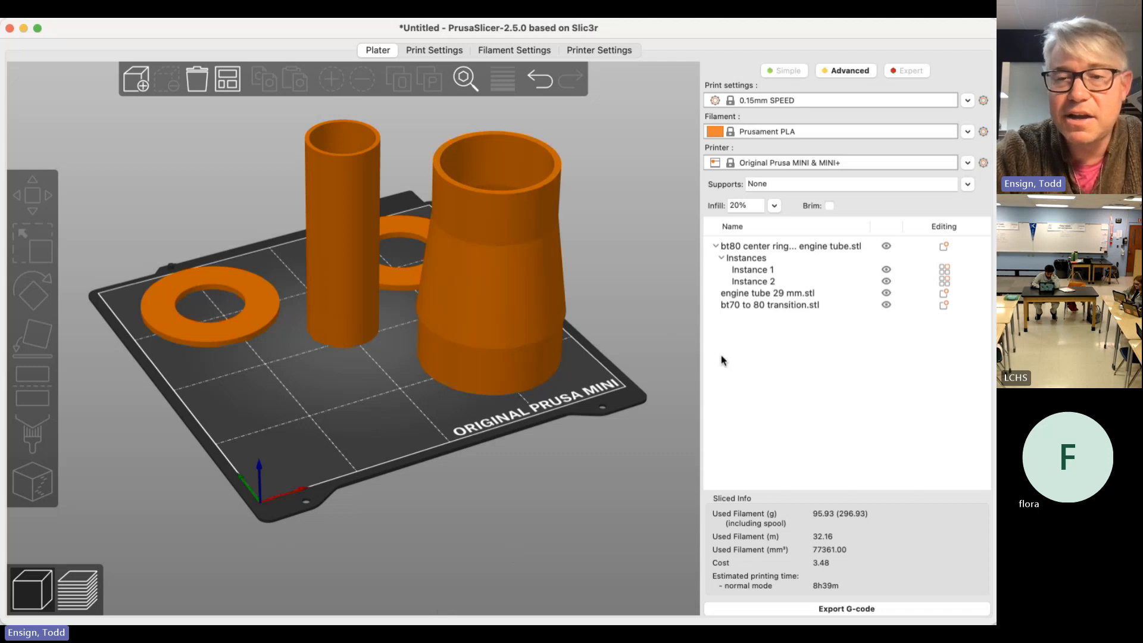
{"action": "left_click", "coordinate": [79, 590]}
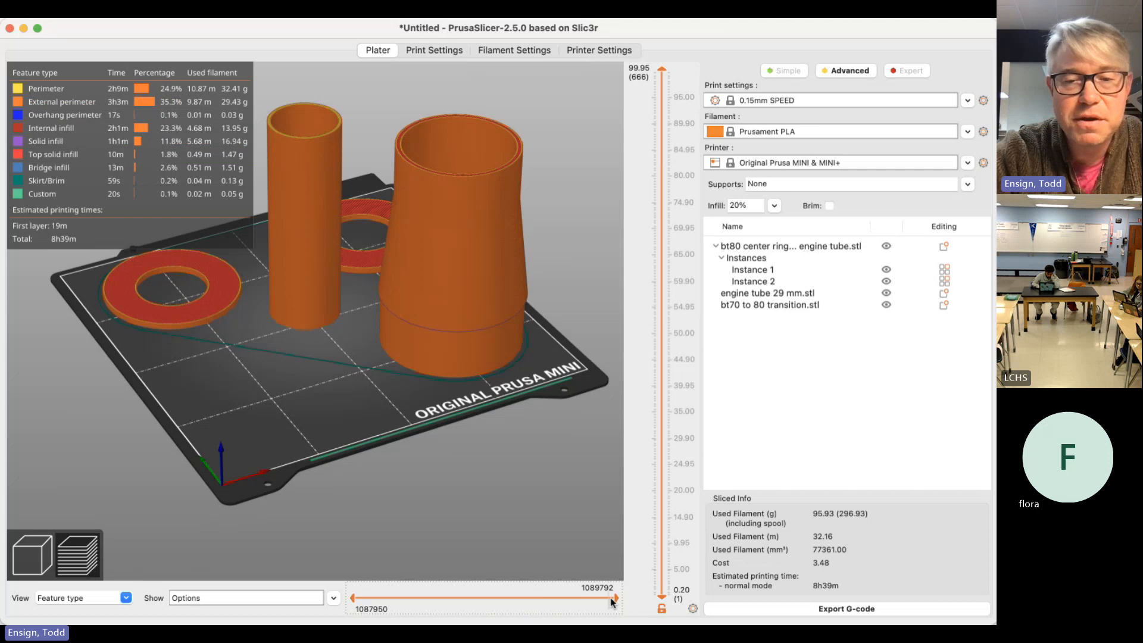
{"action": "left_click_drag", "start_coordinate": [600, 597], "coordinate": [519, 591]}
{"action": "mouse_move", "coordinate": [541, 591]}
{"action": "left_mouse_down"}
{"action": "mouse_move", "coordinate": [562, 591]}
{"action": "mouse_move", "coordinate": [522, 591]}
{"action": "left_mouse_up"}
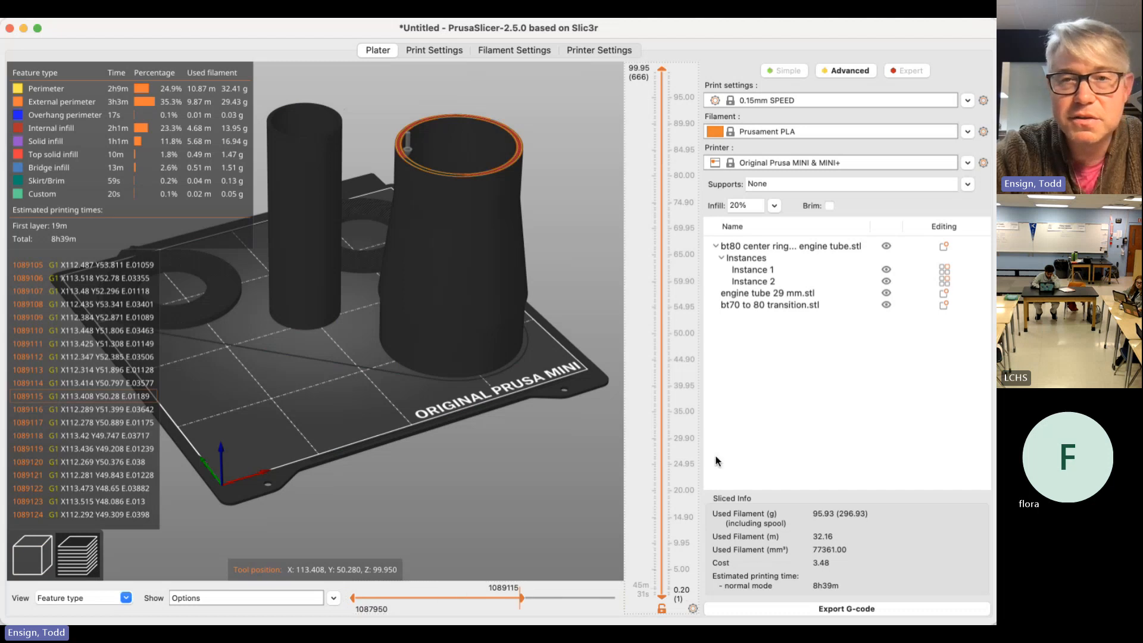
{"action": "left_click_drag", "start_coordinate": [661, 73], "coordinate": [661, 348]}
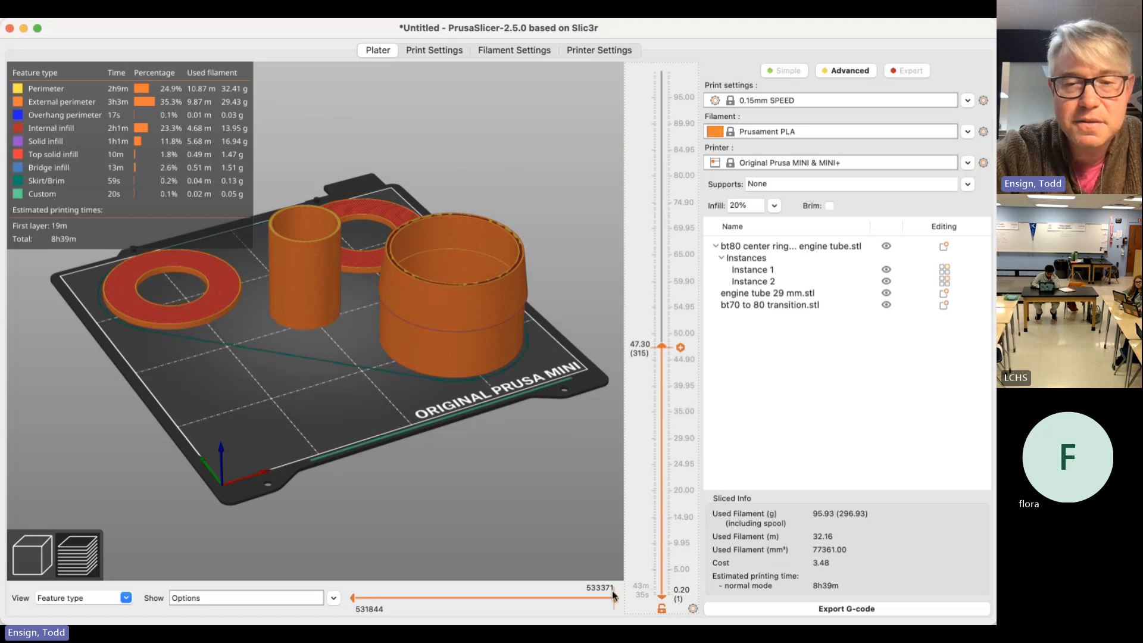
{"action": "left_click_drag", "start_coordinate": [615, 598], "coordinate": [444, 619]}
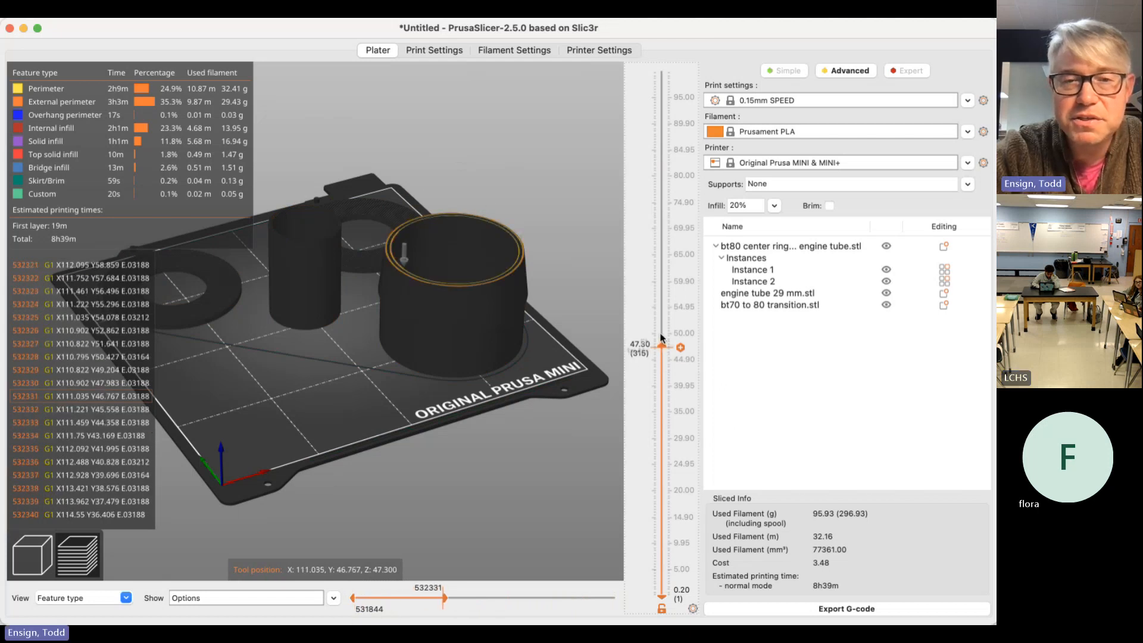
{"action": "left_click_drag", "start_coordinate": [661, 338], "coordinate": [661, 40]}
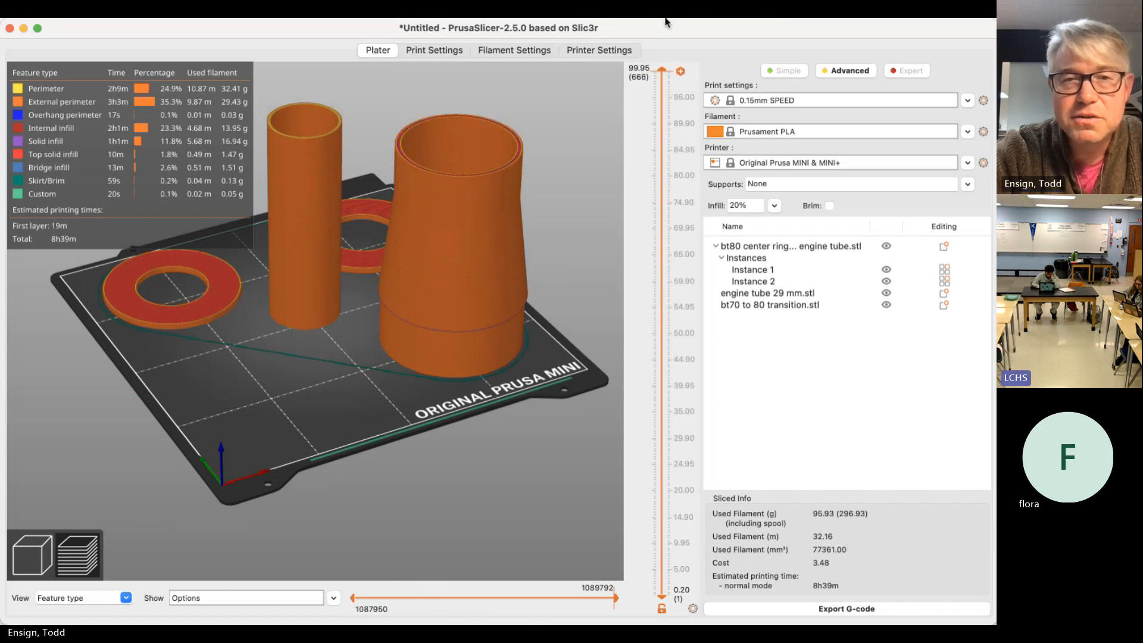